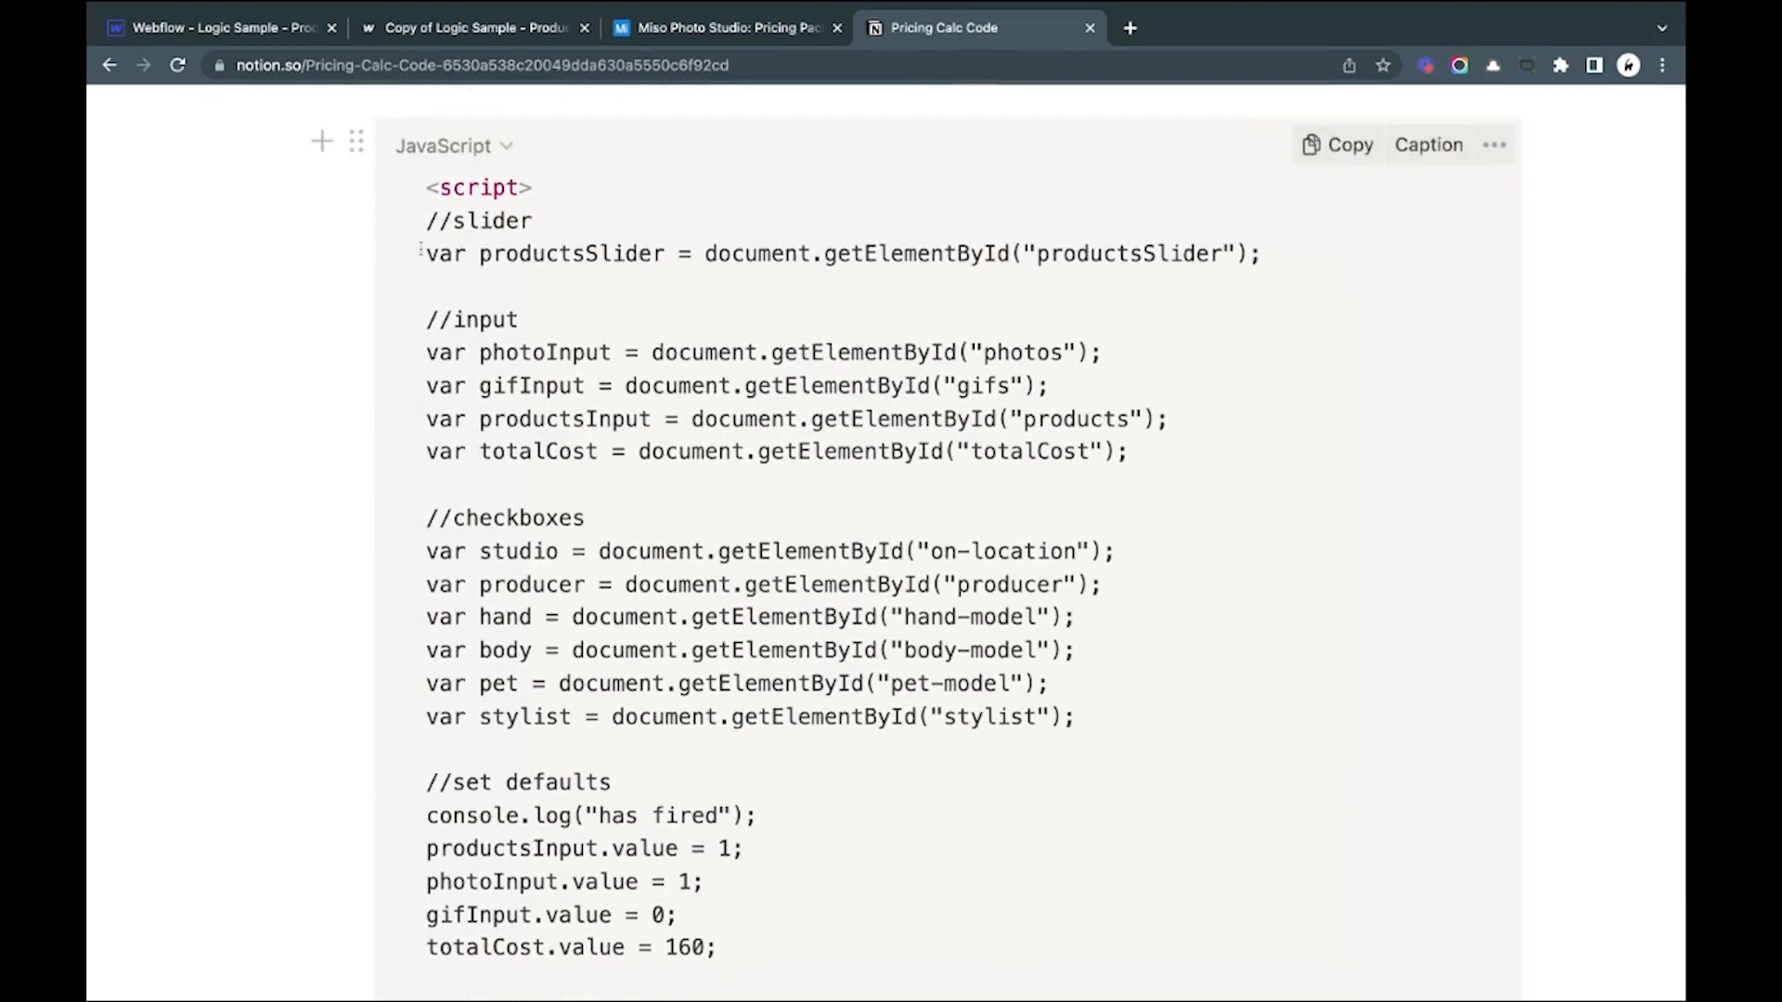
# Step: Examine the productsSlider and totalCost variable declarations in the pricing calculator script by highlighting them
pyautogui.moveTo(420, 249); pyautogui.dragTo(1273, 255)
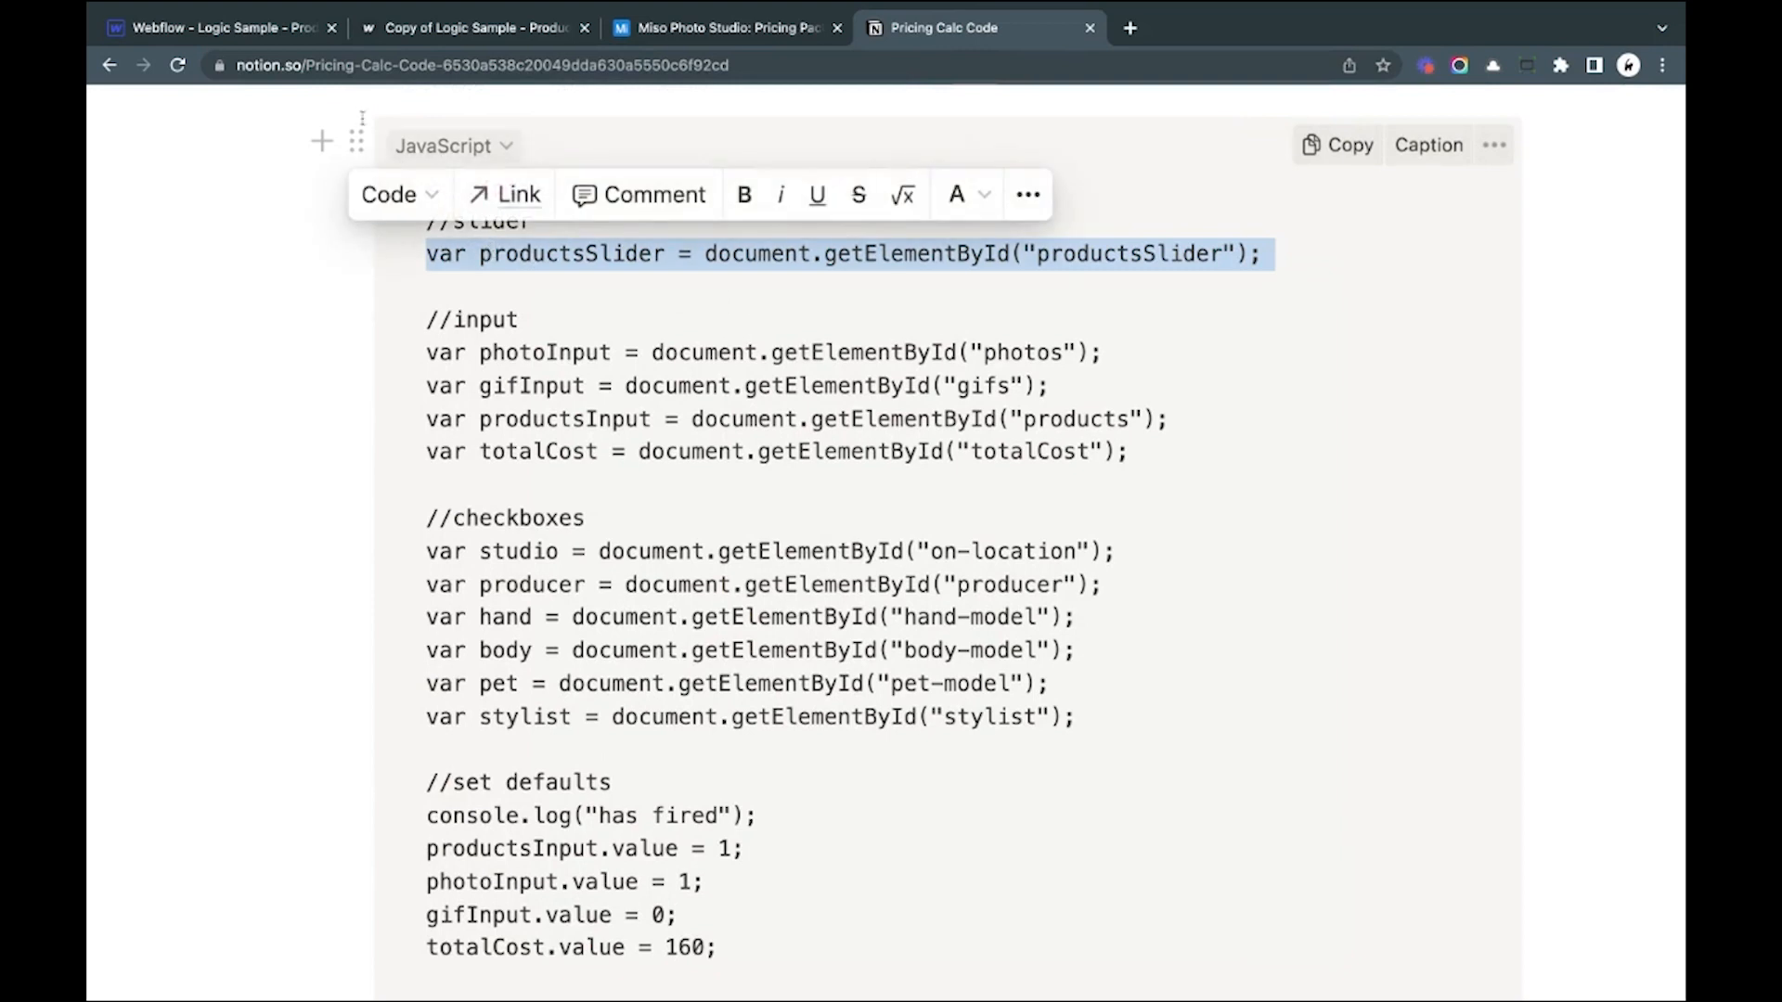
pyautogui.doubleClick(567, 256)
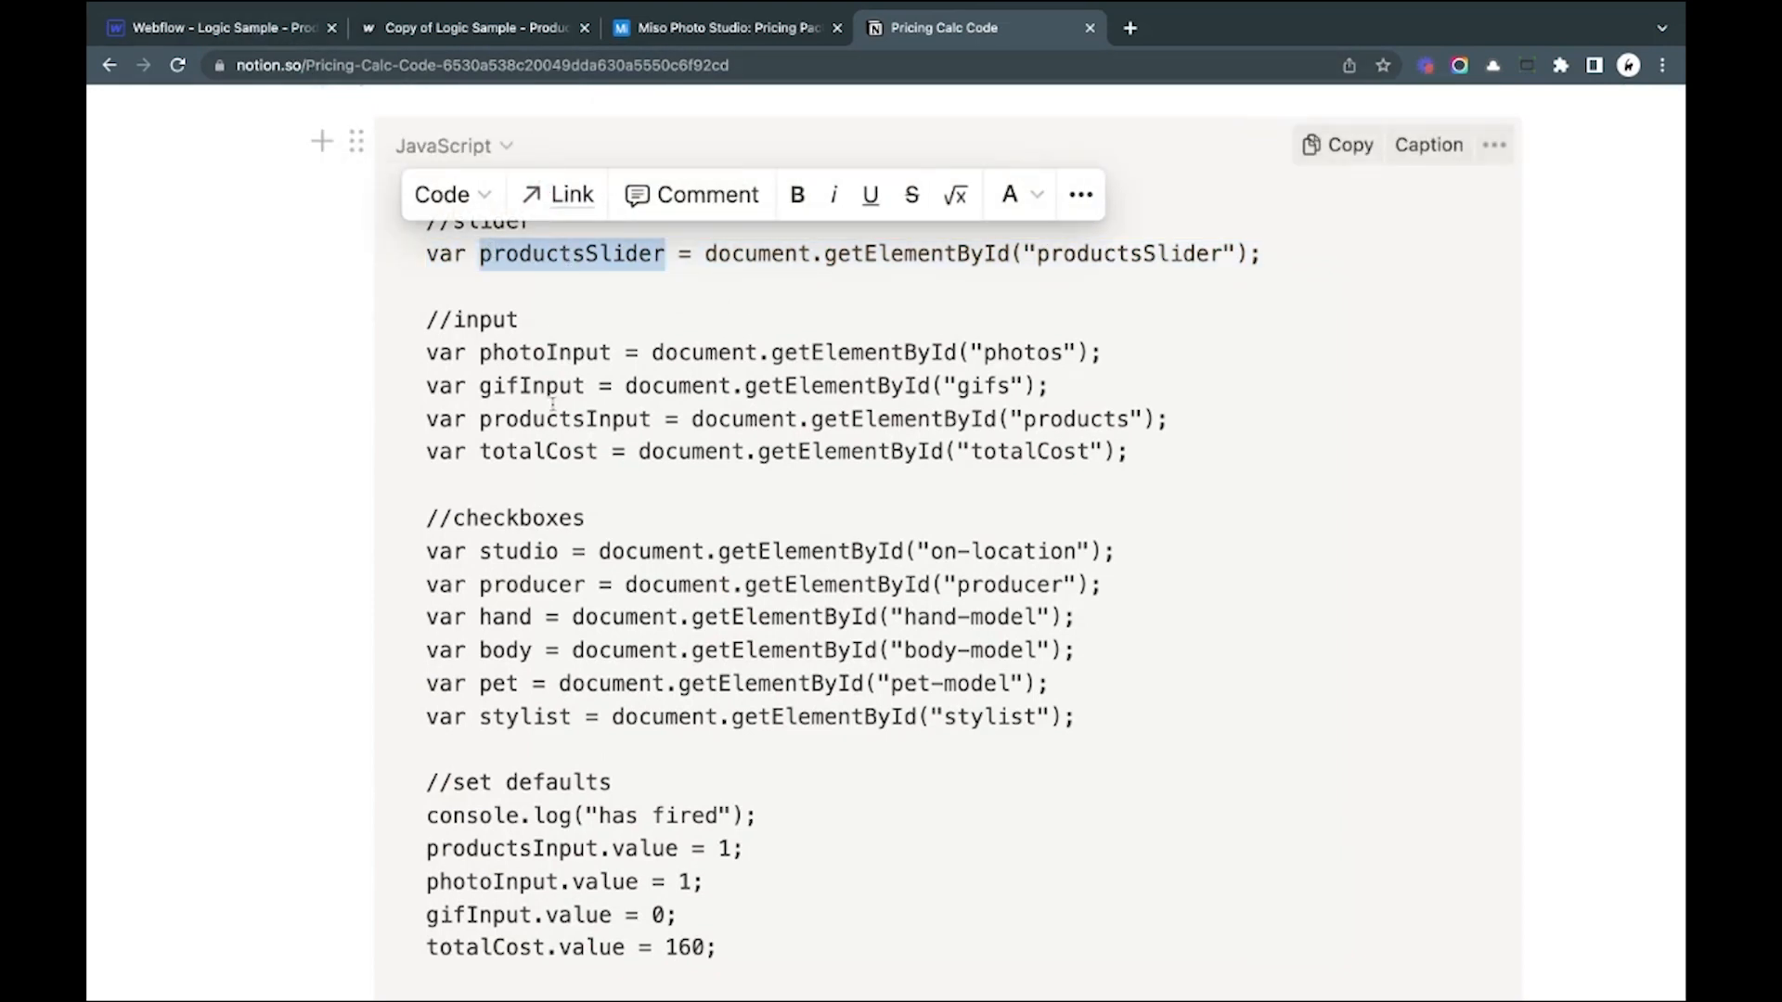
pyautogui.doubleClick(539, 451)
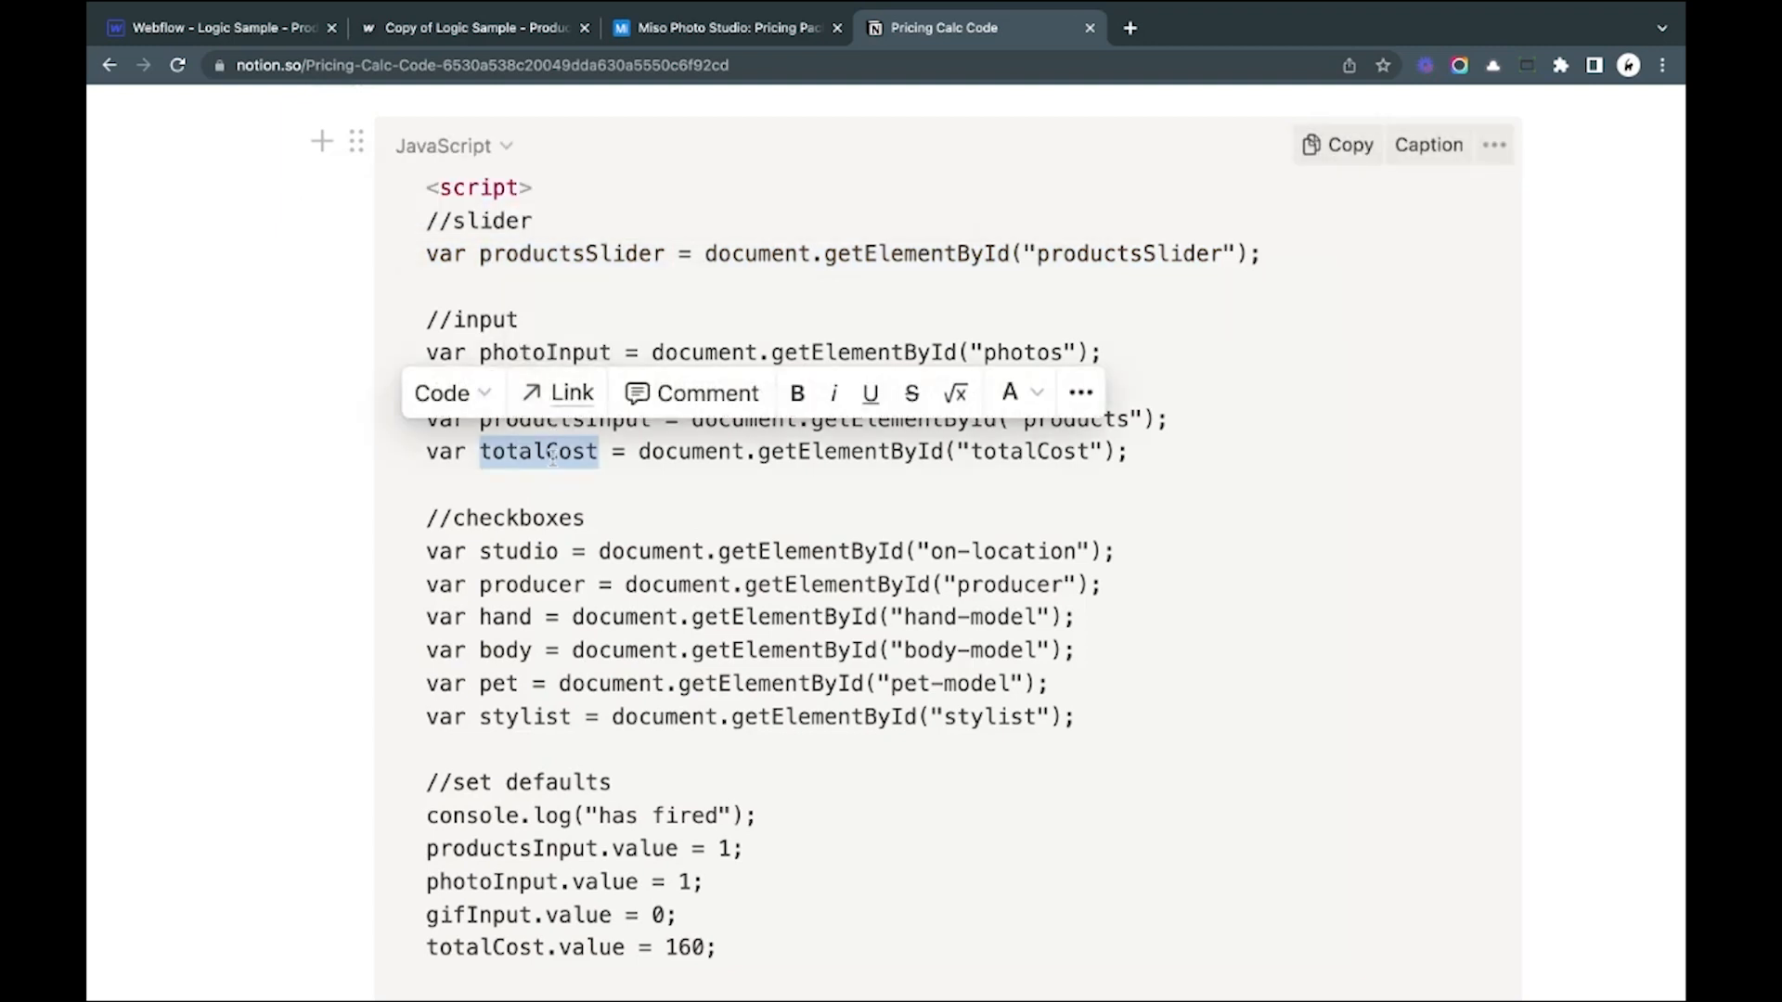
# Step: On the published Photo Package page, inspect the Photos, Gifs and Total fields and test raising and lowering the photo count by one
pyautogui.click(501, 28)
pyautogui.doubleClick(1010, 356)
pyautogui.doubleClick(1388, 369)
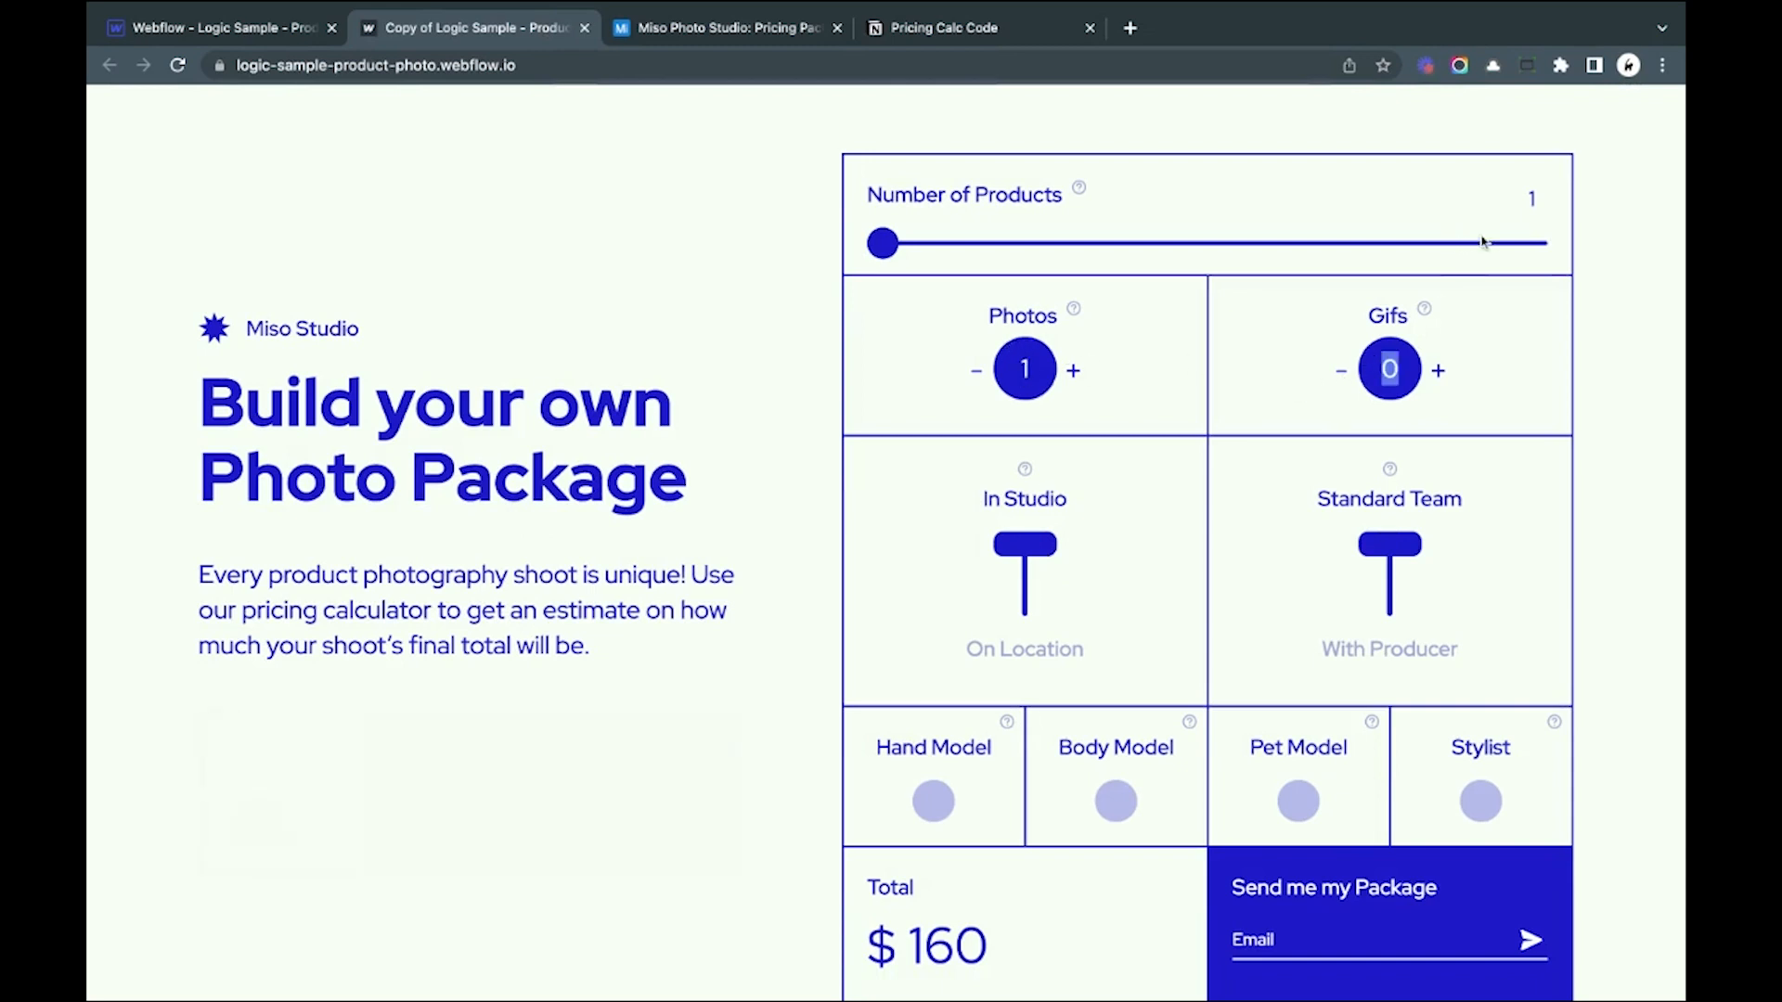
pyautogui.doubleClick(863, 932)
pyautogui.moveTo(1018, 2)
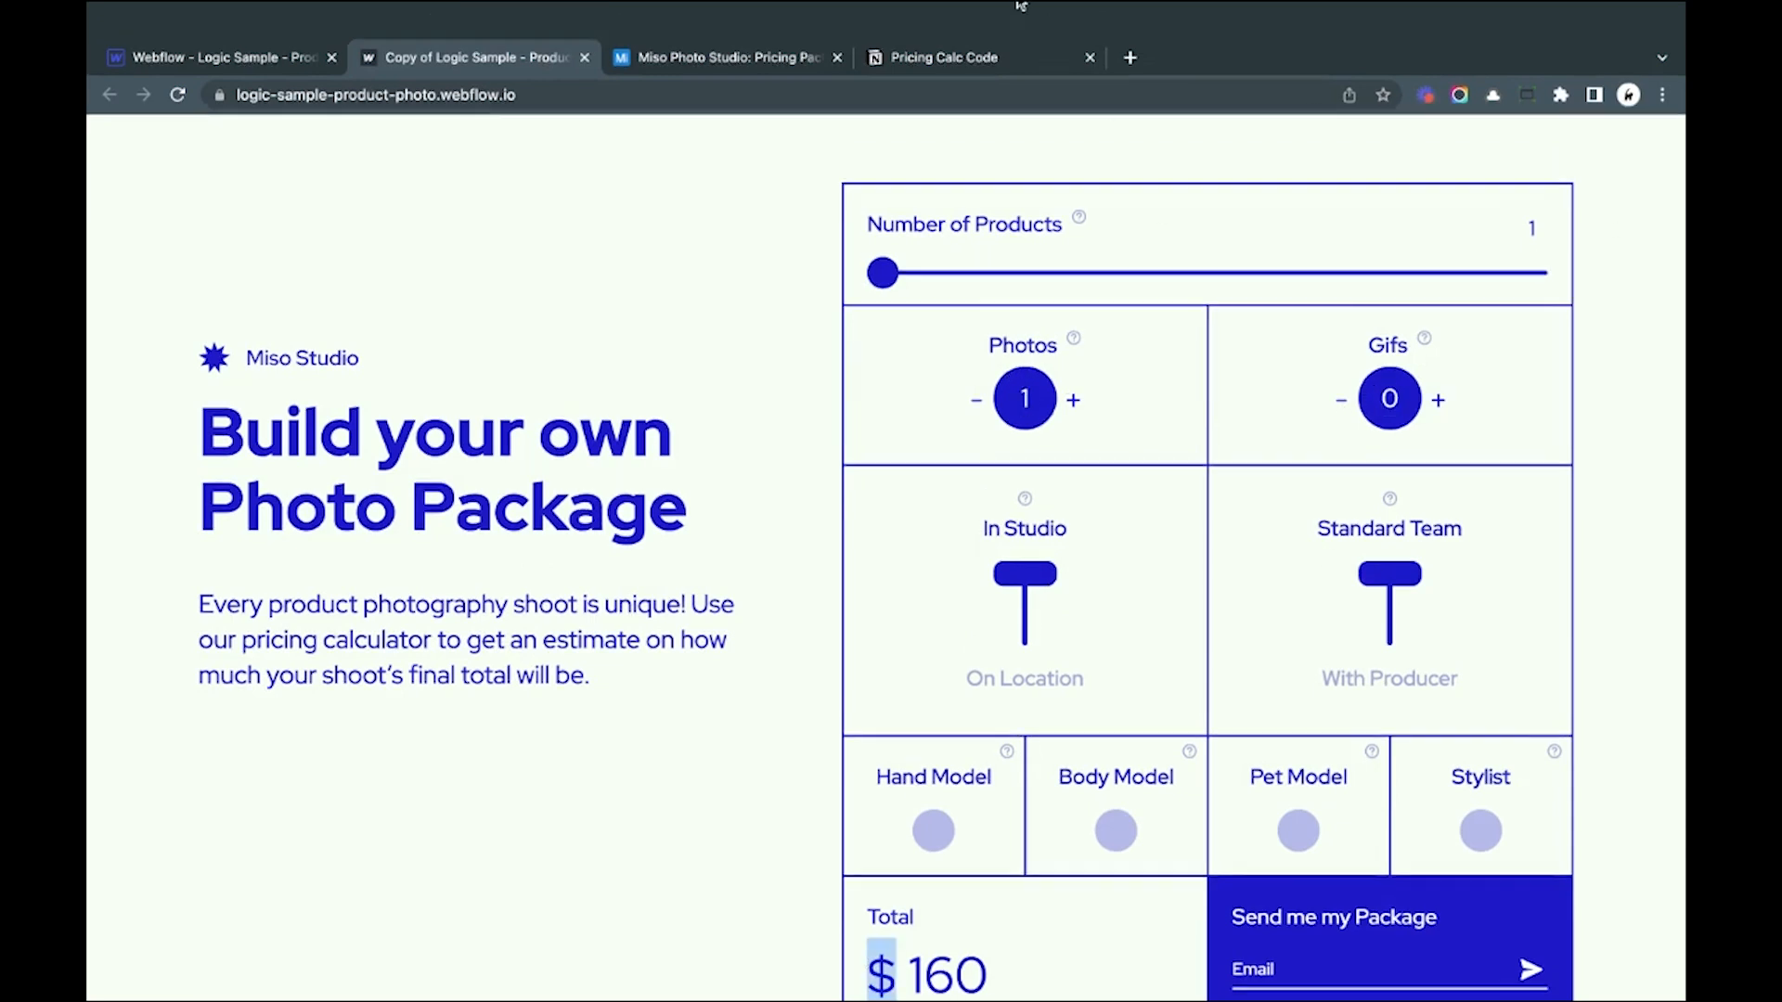
pyautogui.click(1073, 371)
pyautogui.click(975, 371)
# Step: Return to the Pricing Calc Code page in Notion and examine the checkbox variables, the console.log line and the default value assignments
pyautogui.click(983, 54)
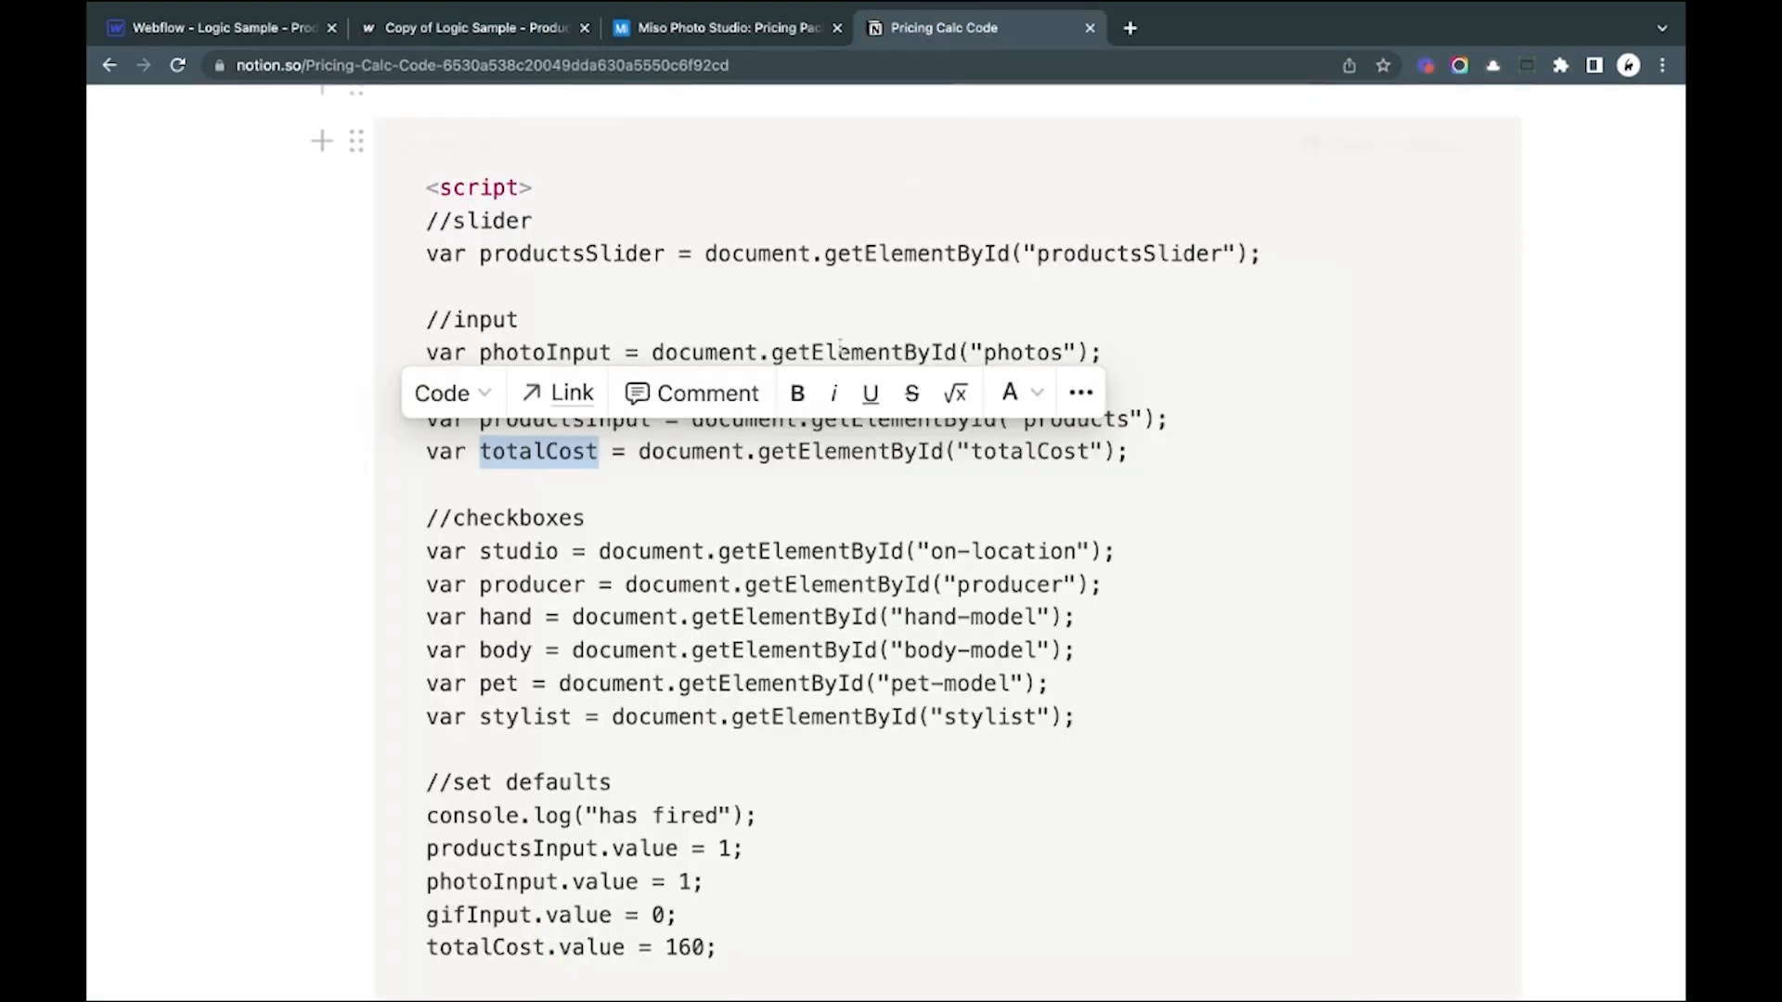
pyautogui.scroll(-2, 840, 339)
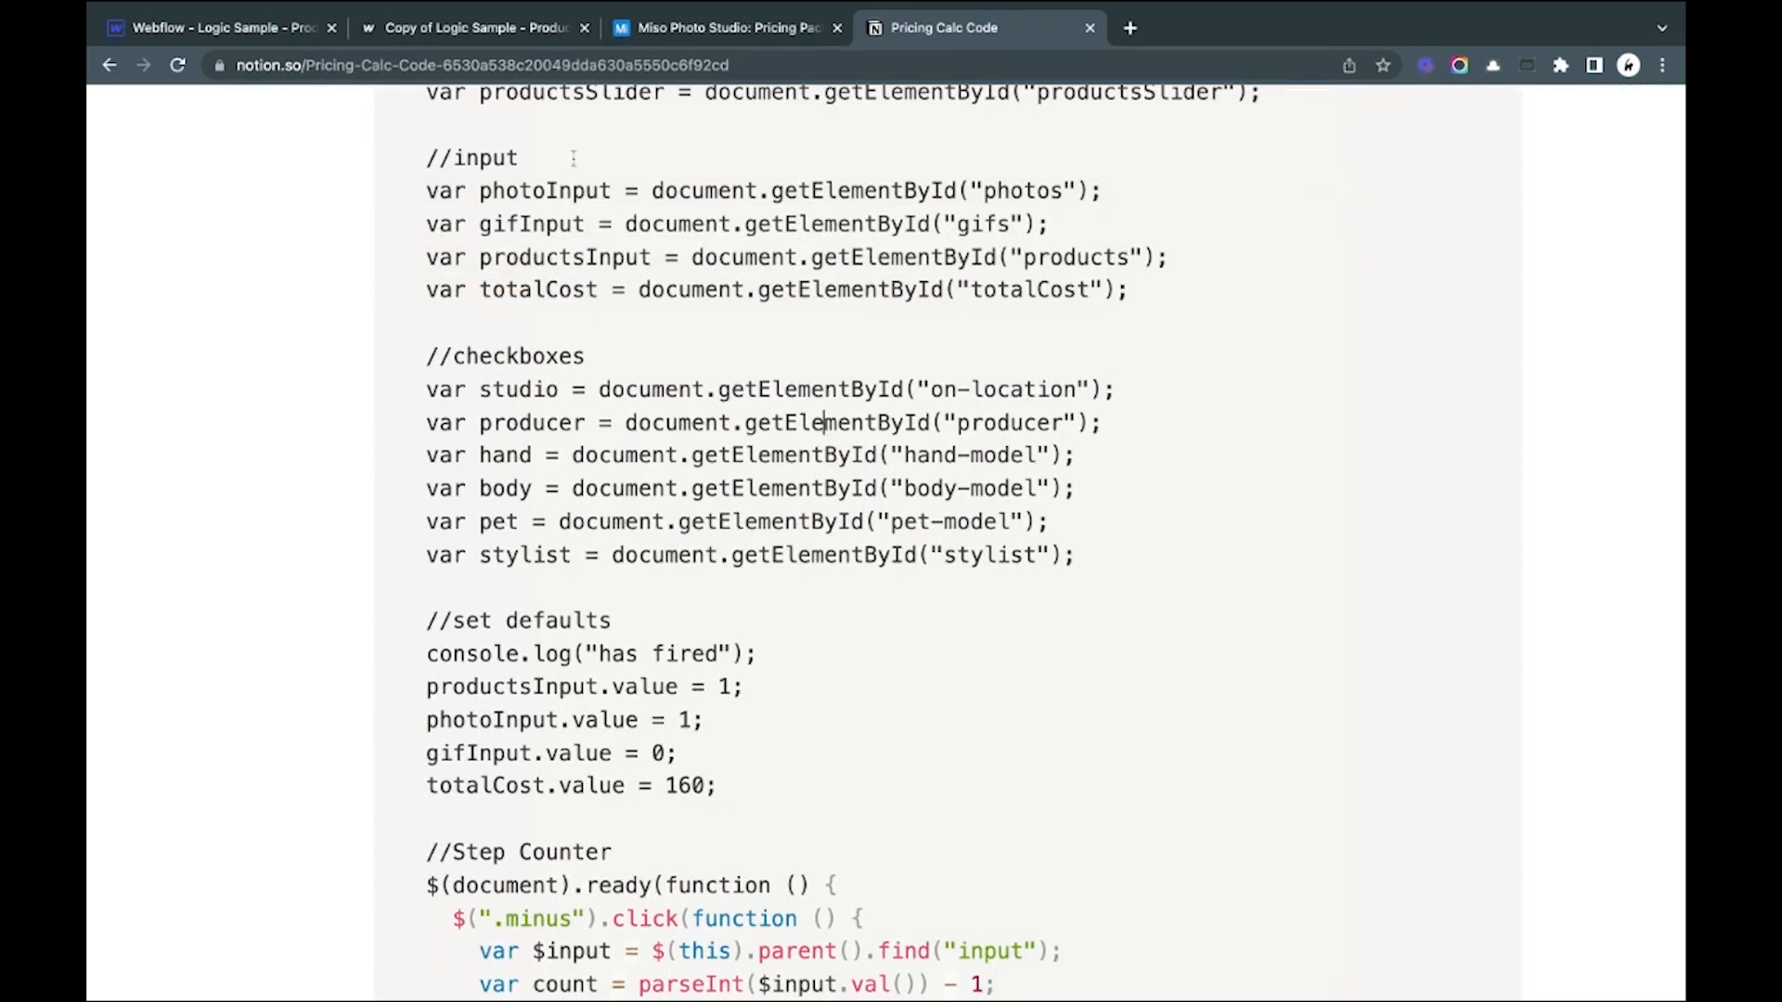
pyautogui.scroll(-5, 573, 153)
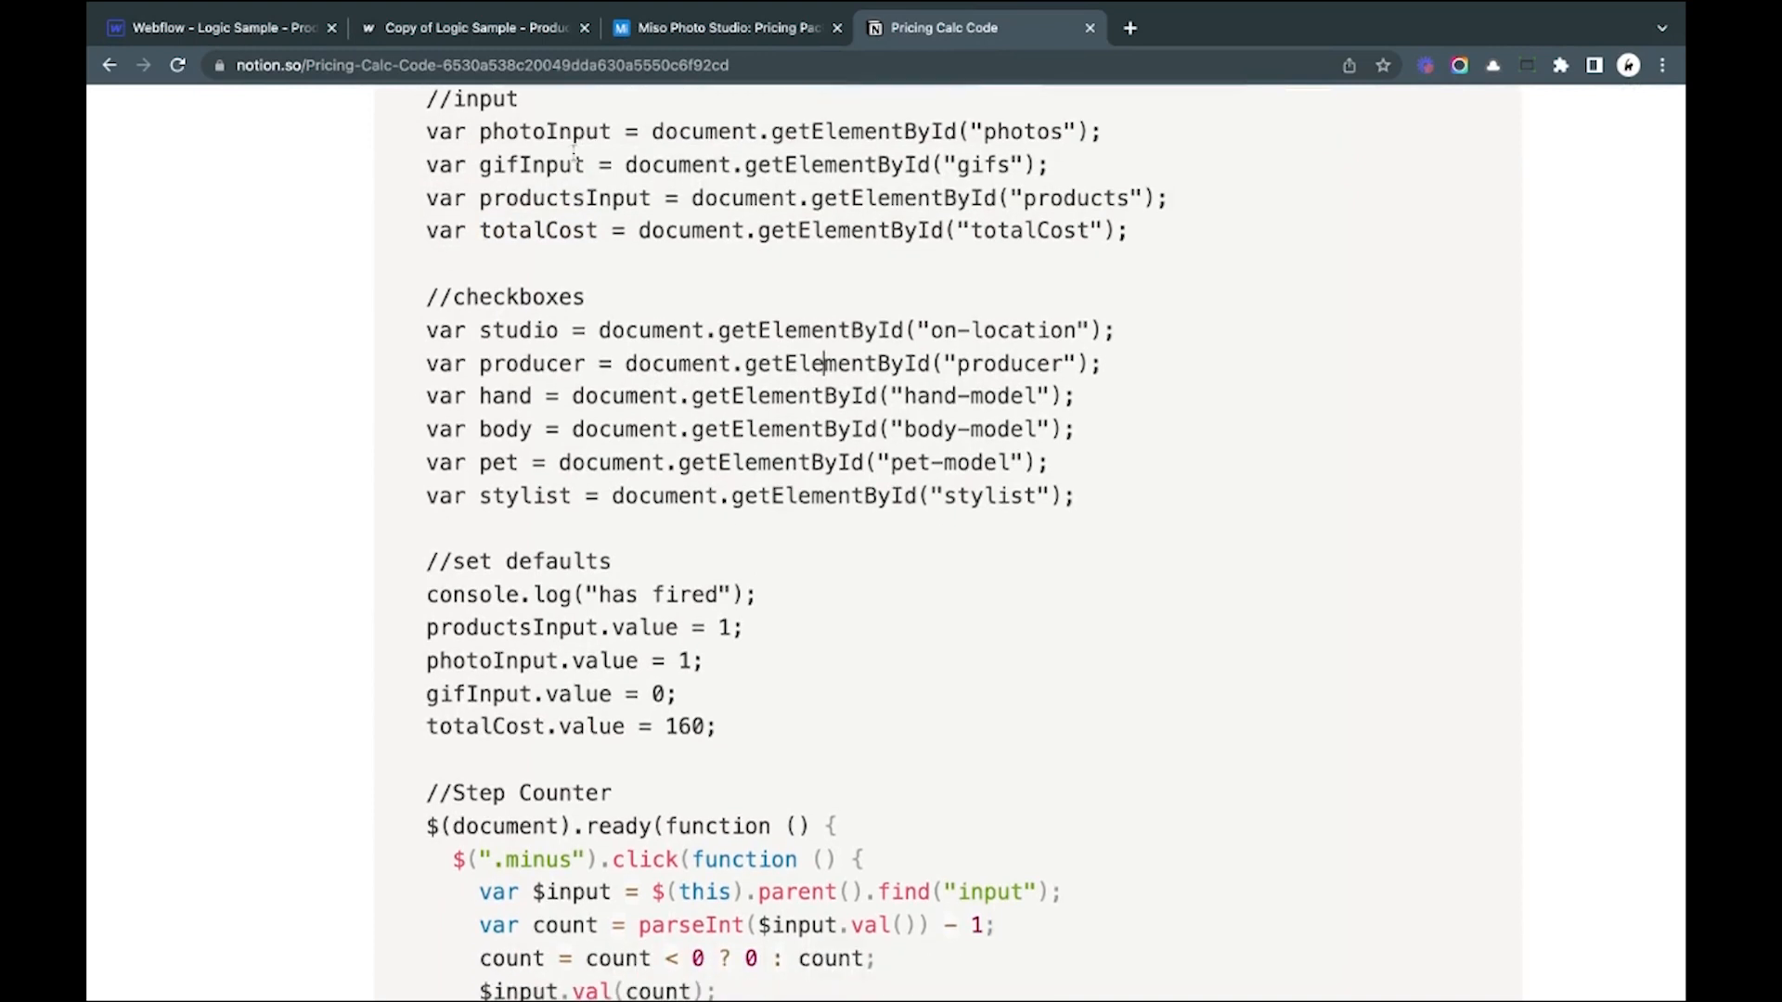
pyautogui.moveTo(406, 446); pyautogui.dragTo(423, 417)
pyautogui.tripleClick(657, 458)
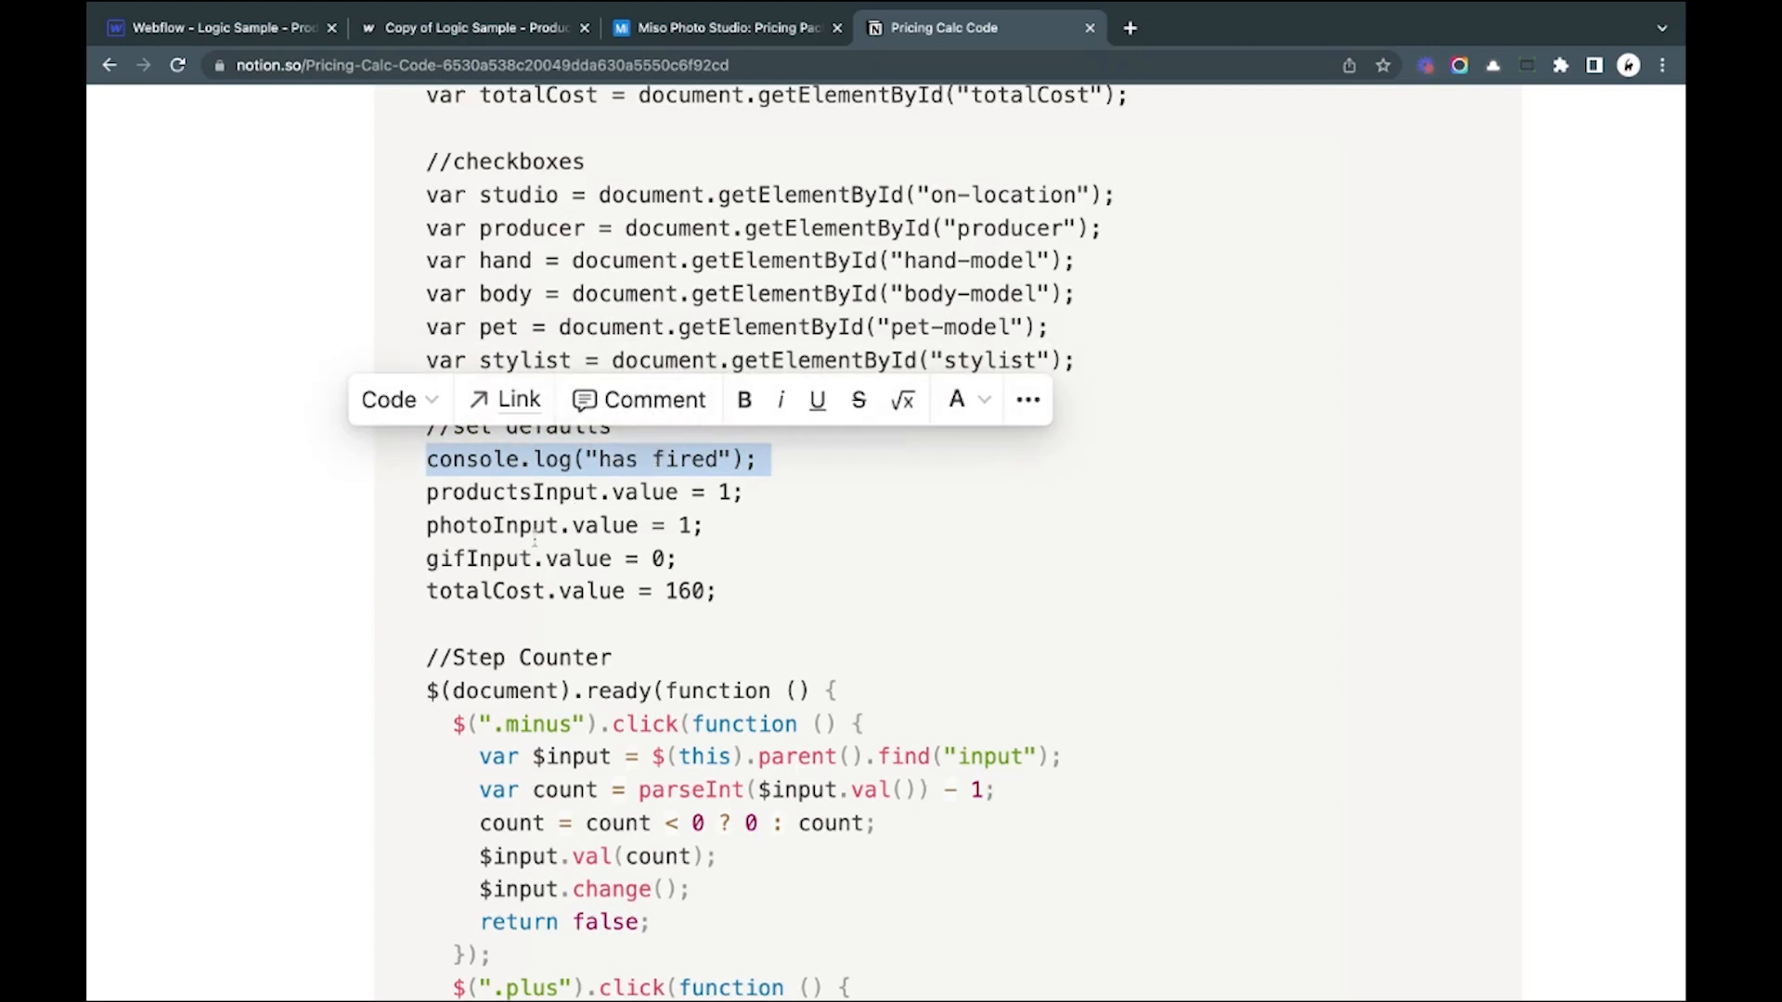
pyautogui.moveTo(738, 603); pyautogui.dragTo(427, 493)
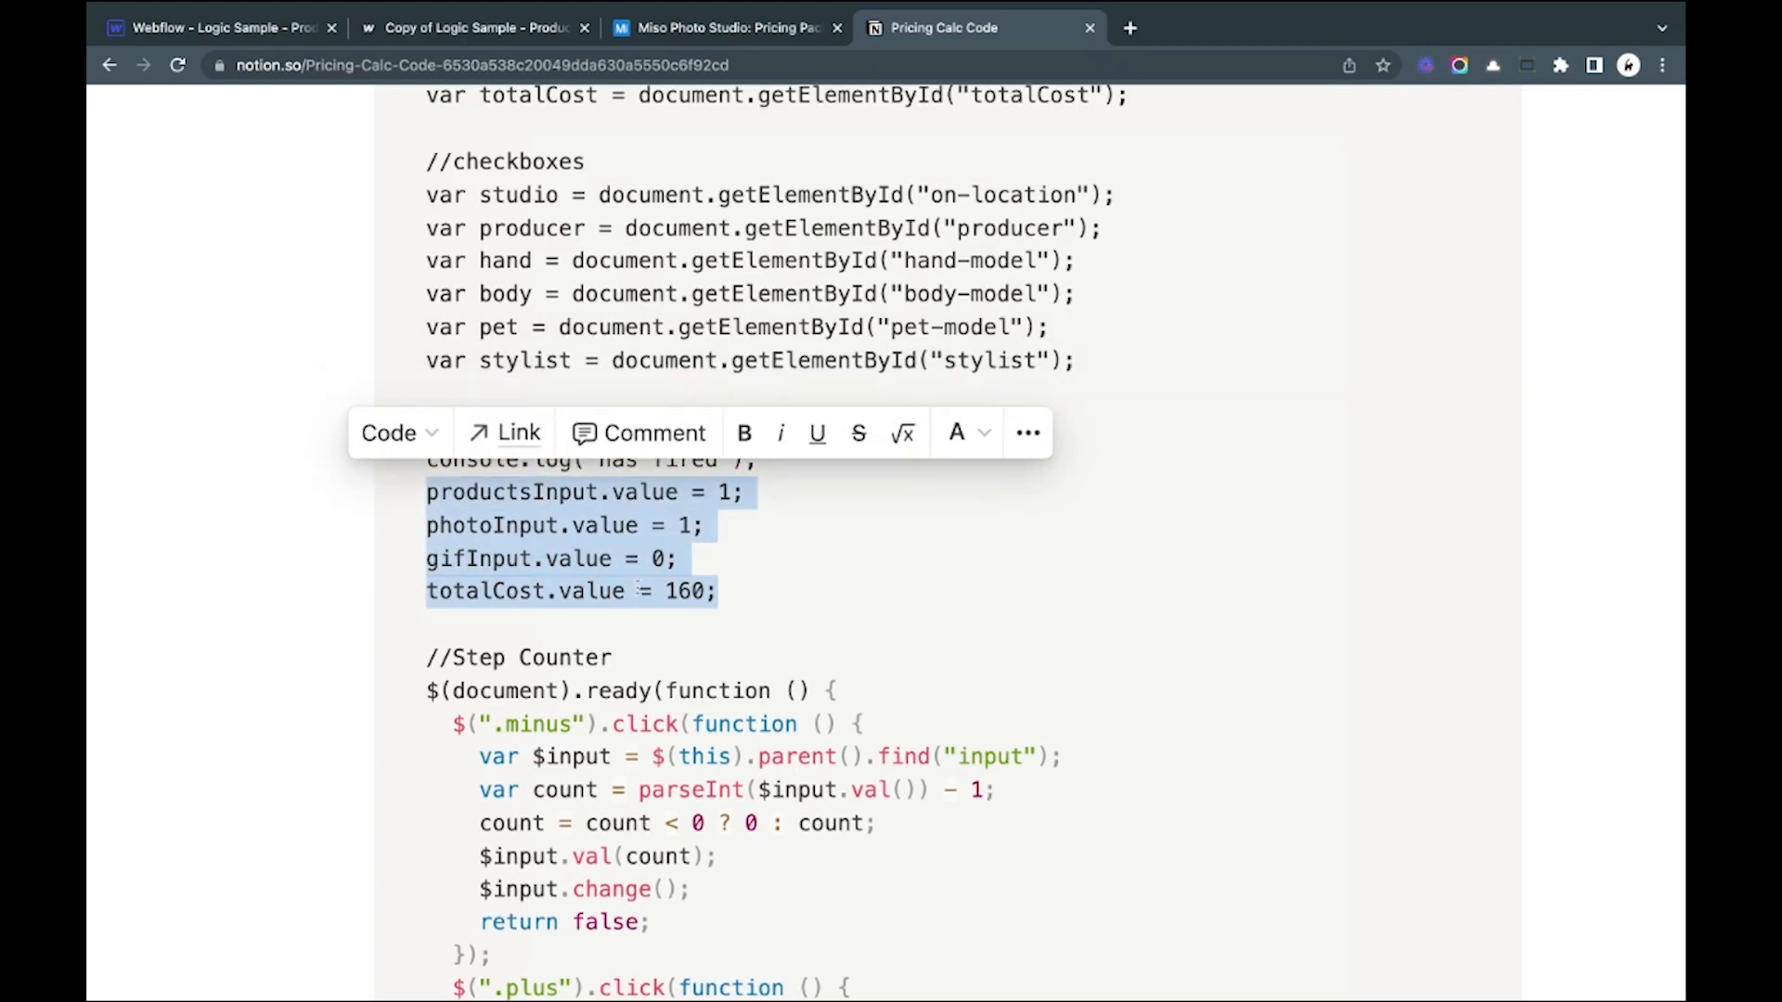
# Step: Reload the published Photo Package page to check the calculator's starting values, and return to the script in Notion
pyautogui.click(542, 26)
pyautogui.click(178, 64)
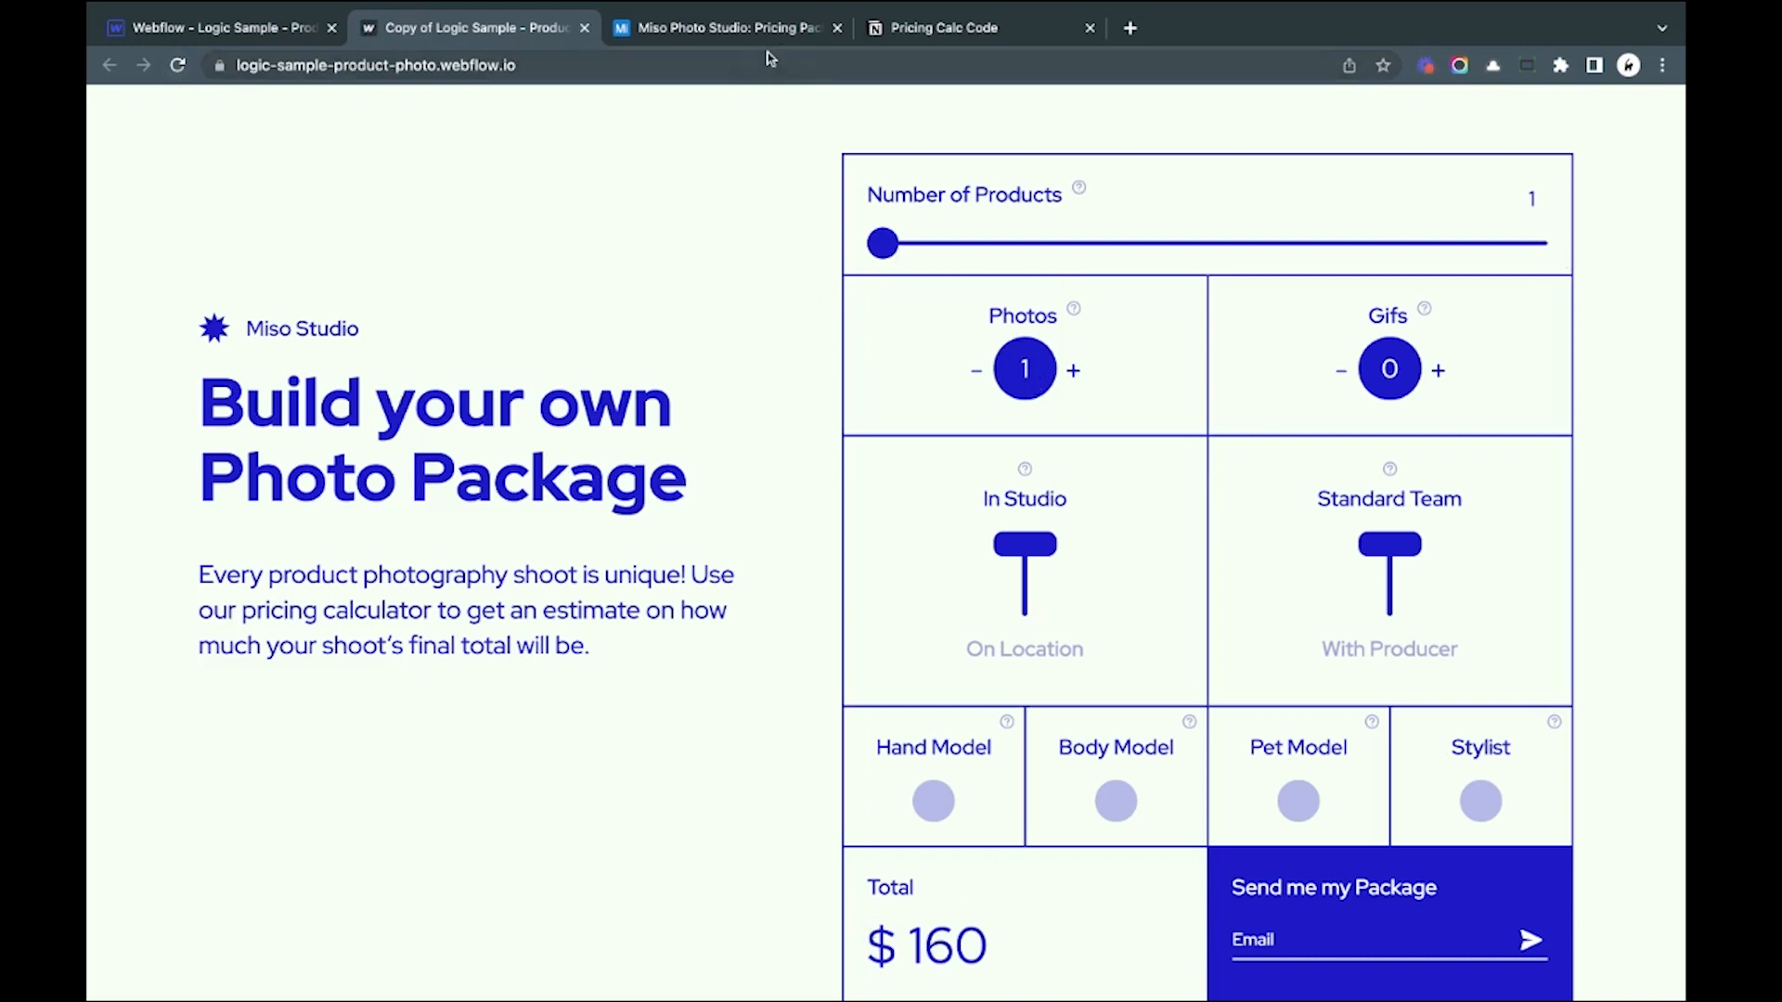
pyautogui.click(959, 41)
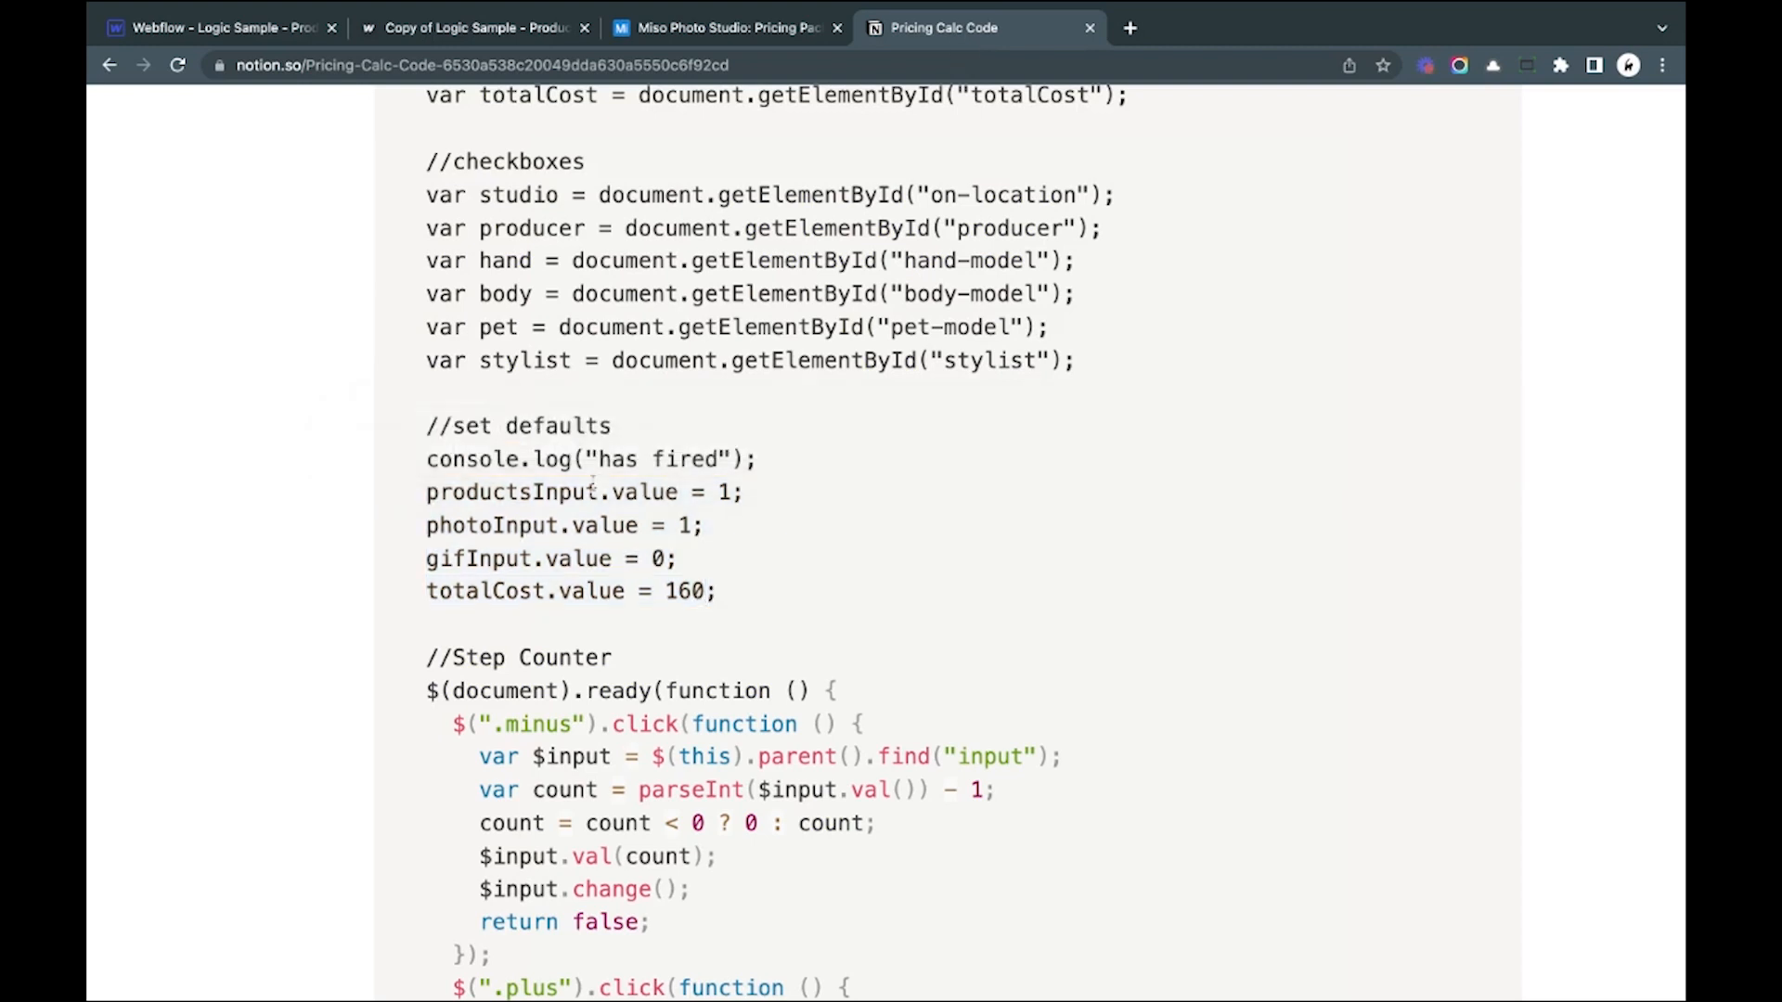
# Step: Highlight the default assignment lines for productsInput, gifInput and totalCost in the set defaults section to review them
pyautogui.moveTo(427, 493); pyautogui.dragTo(705, 493)
pyautogui.moveTo(438, 525); pyautogui.dragTo(466, 558)
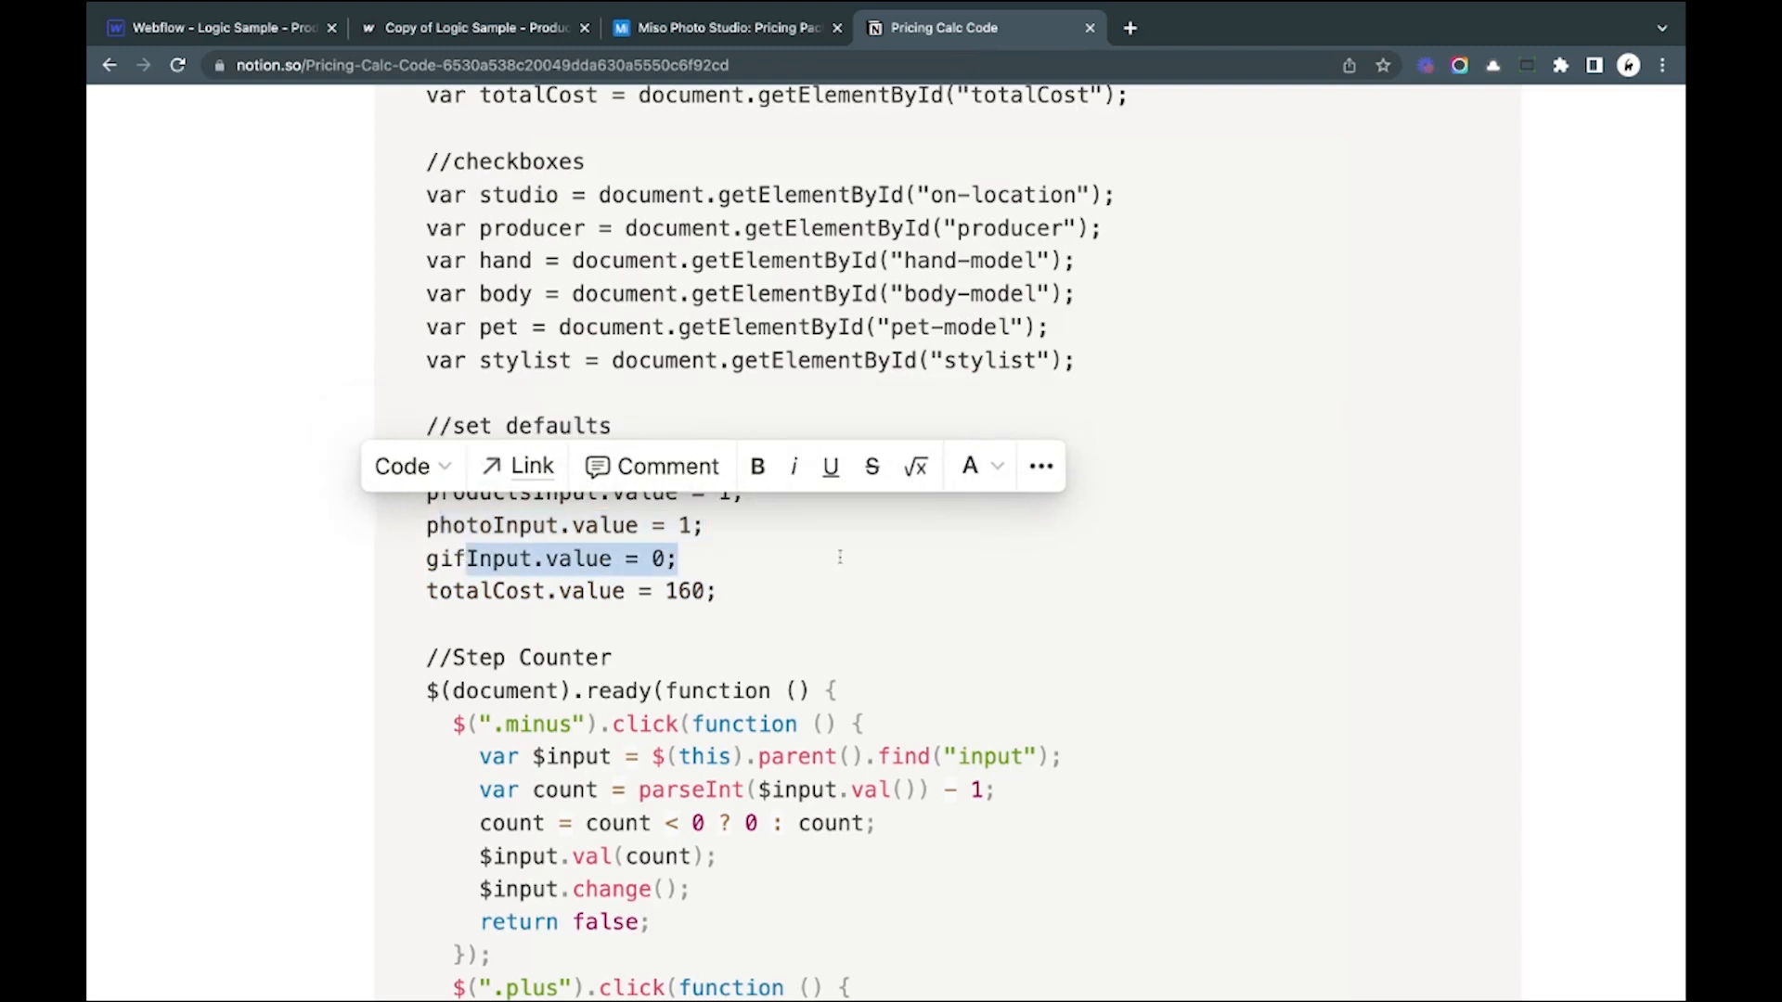
pyautogui.tripleClick(424, 593)
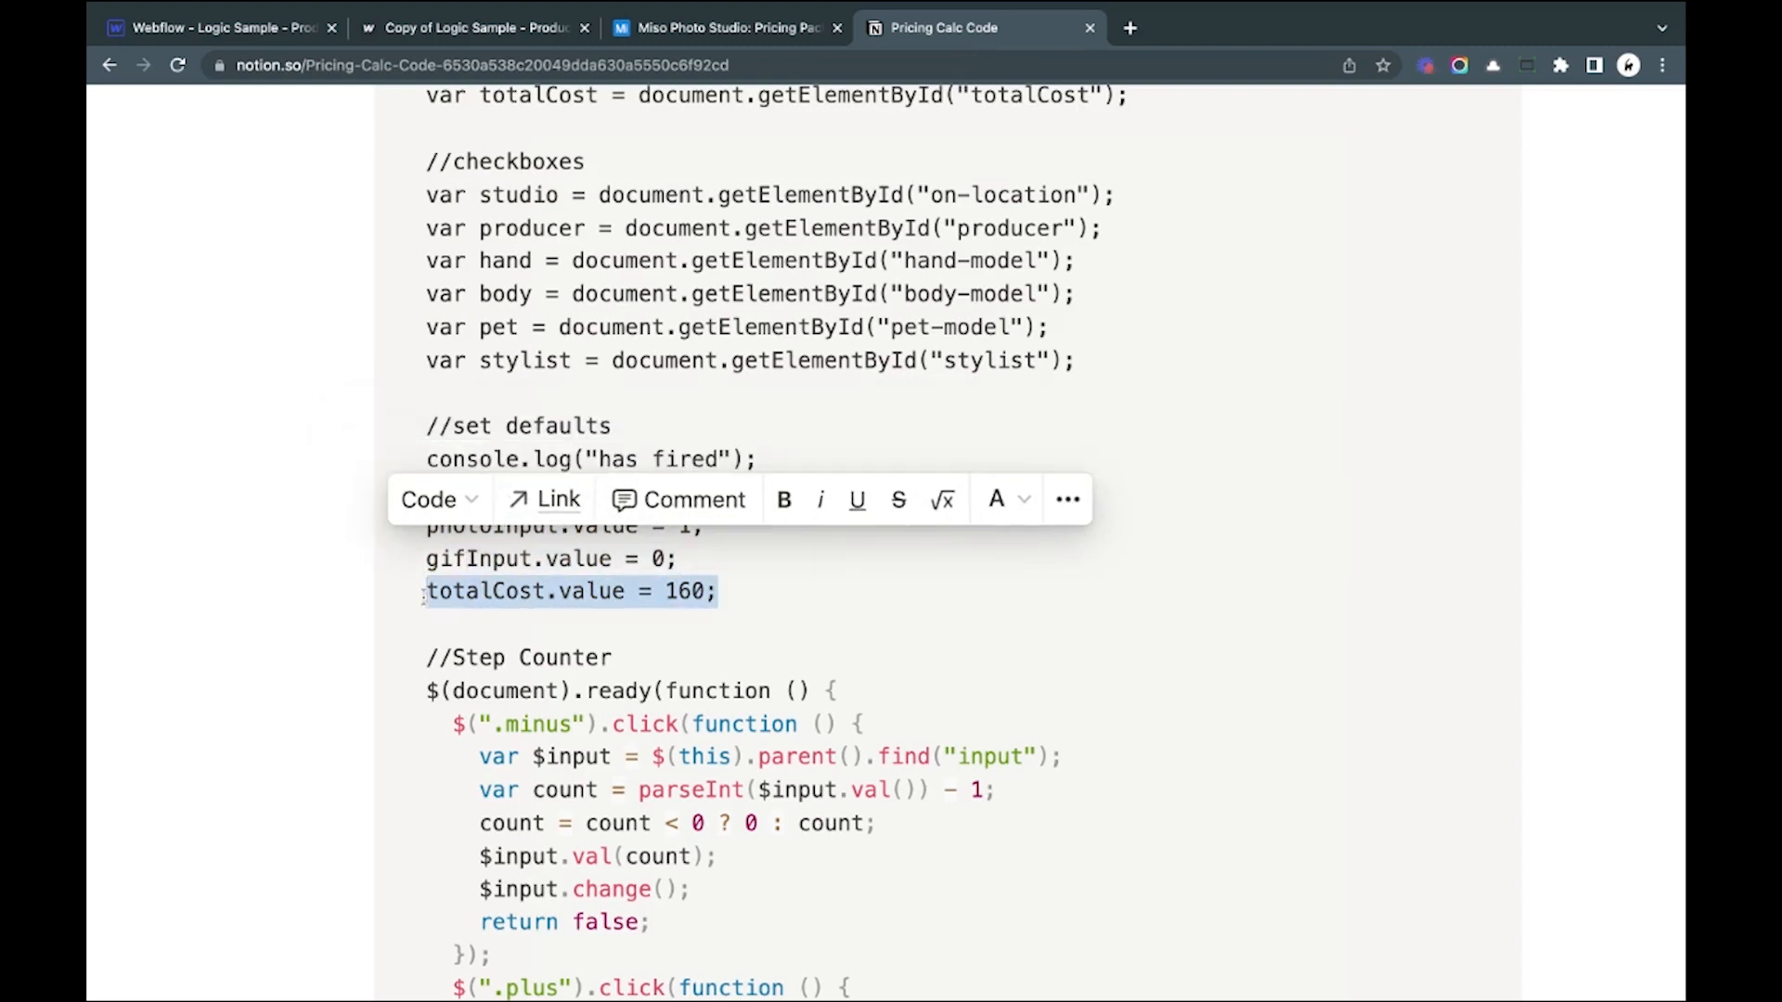
pyautogui.click(748, 591)
pyautogui.moveTo(718, 591)
pyautogui.mouseDown()
pyautogui.moveTo(670, 591)
pyautogui.moveTo(703, 591)
pyautogui.mouseUp()
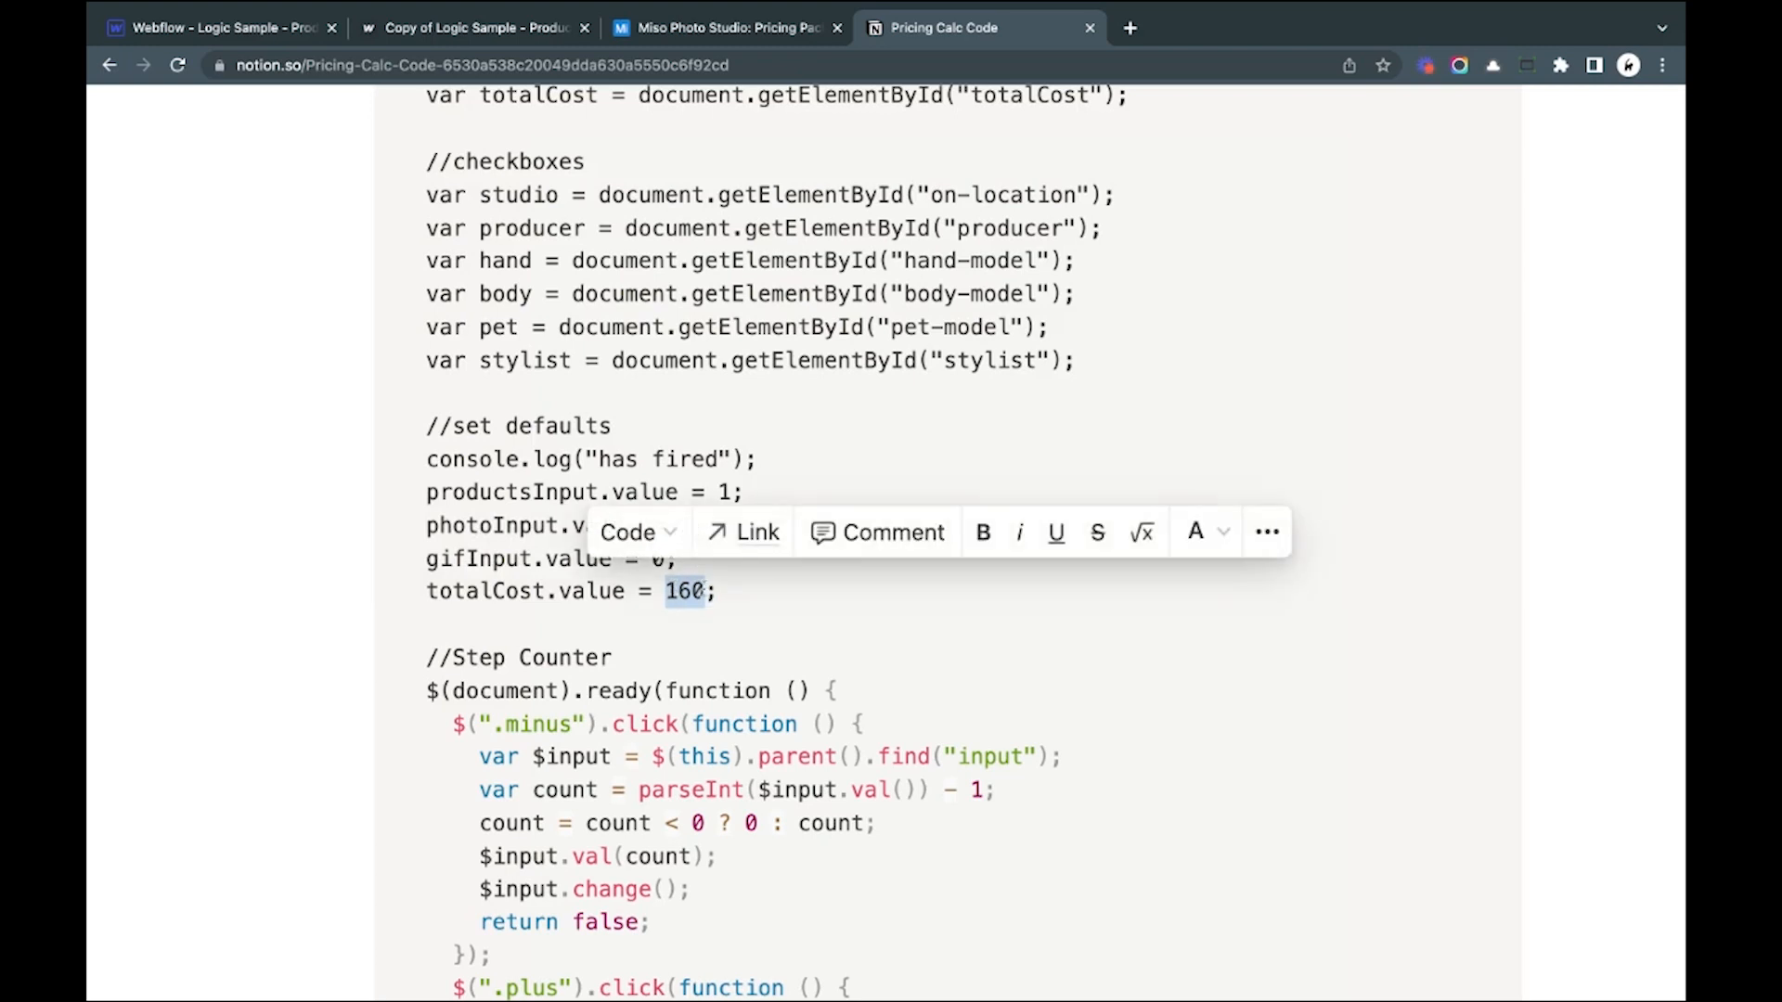
pyautogui.click(704, 615)
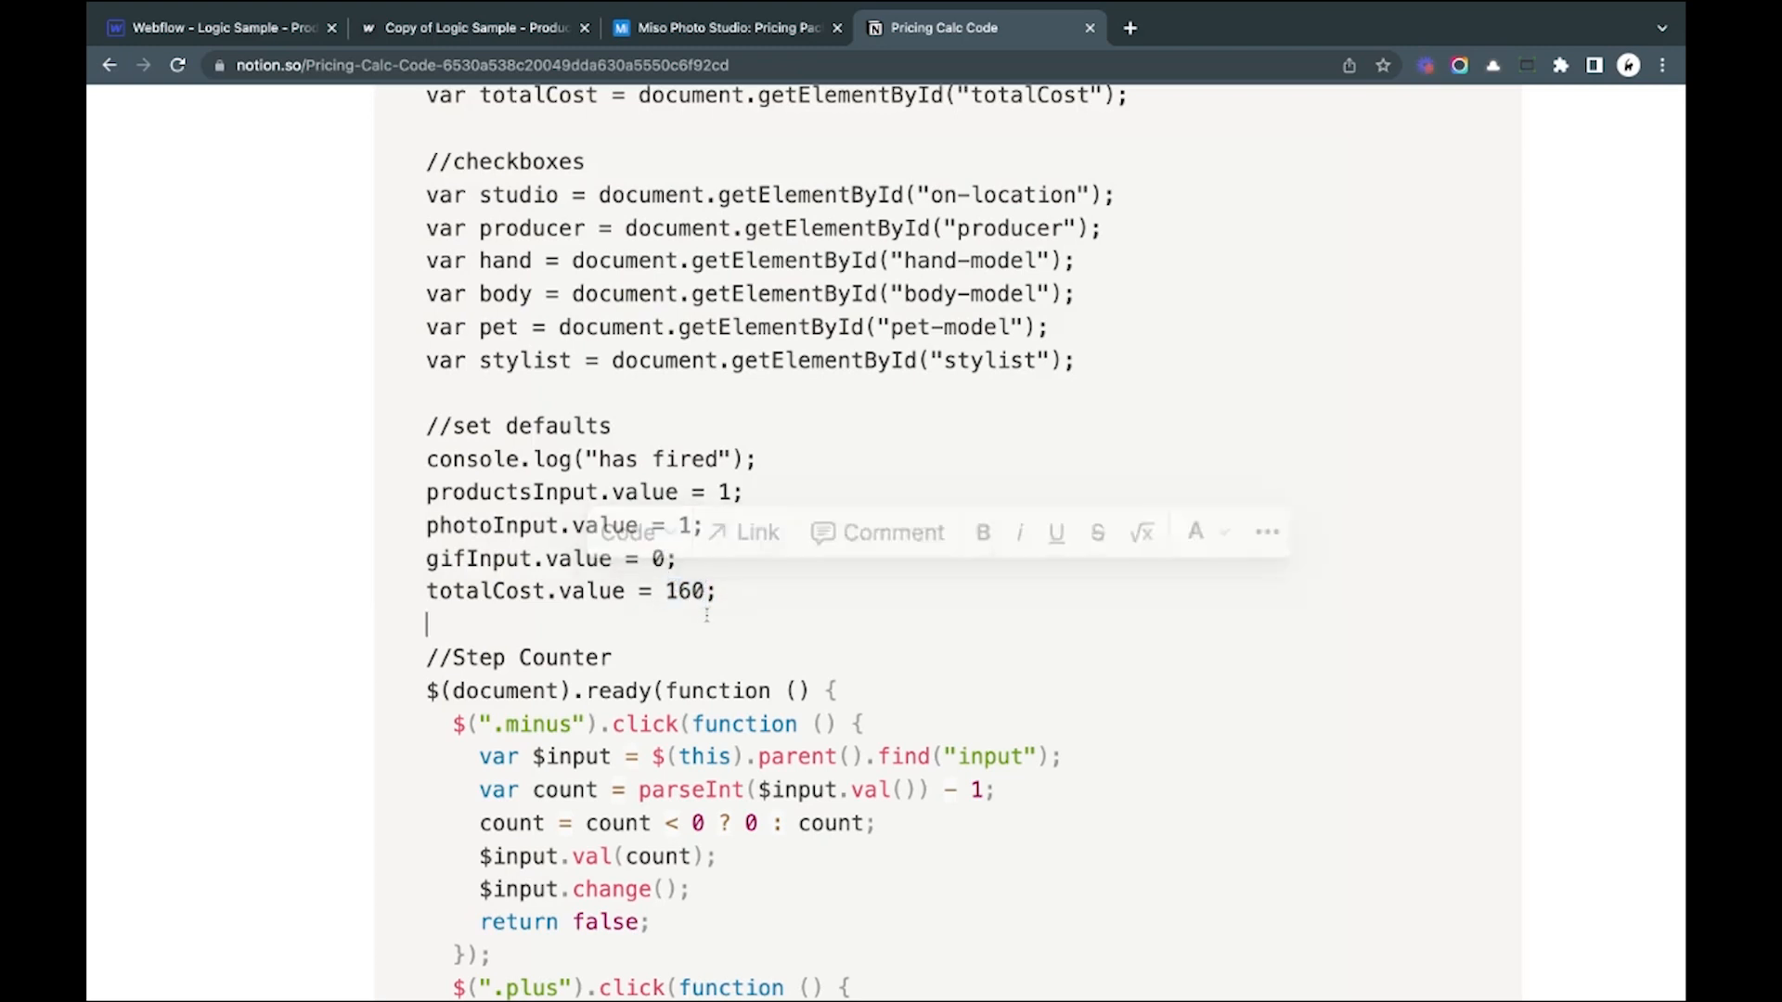
# Step: Compare the individual default numbers assigned to products, photos and total cost in the script
pyautogui.moveTo(732, 490); pyautogui.dragTo(710, 490)
pyautogui.click(729, 490)
pyautogui.doubleClick(729, 490)
pyautogui.click(697, 525)
pyautogui.doubleClick(697, 525)
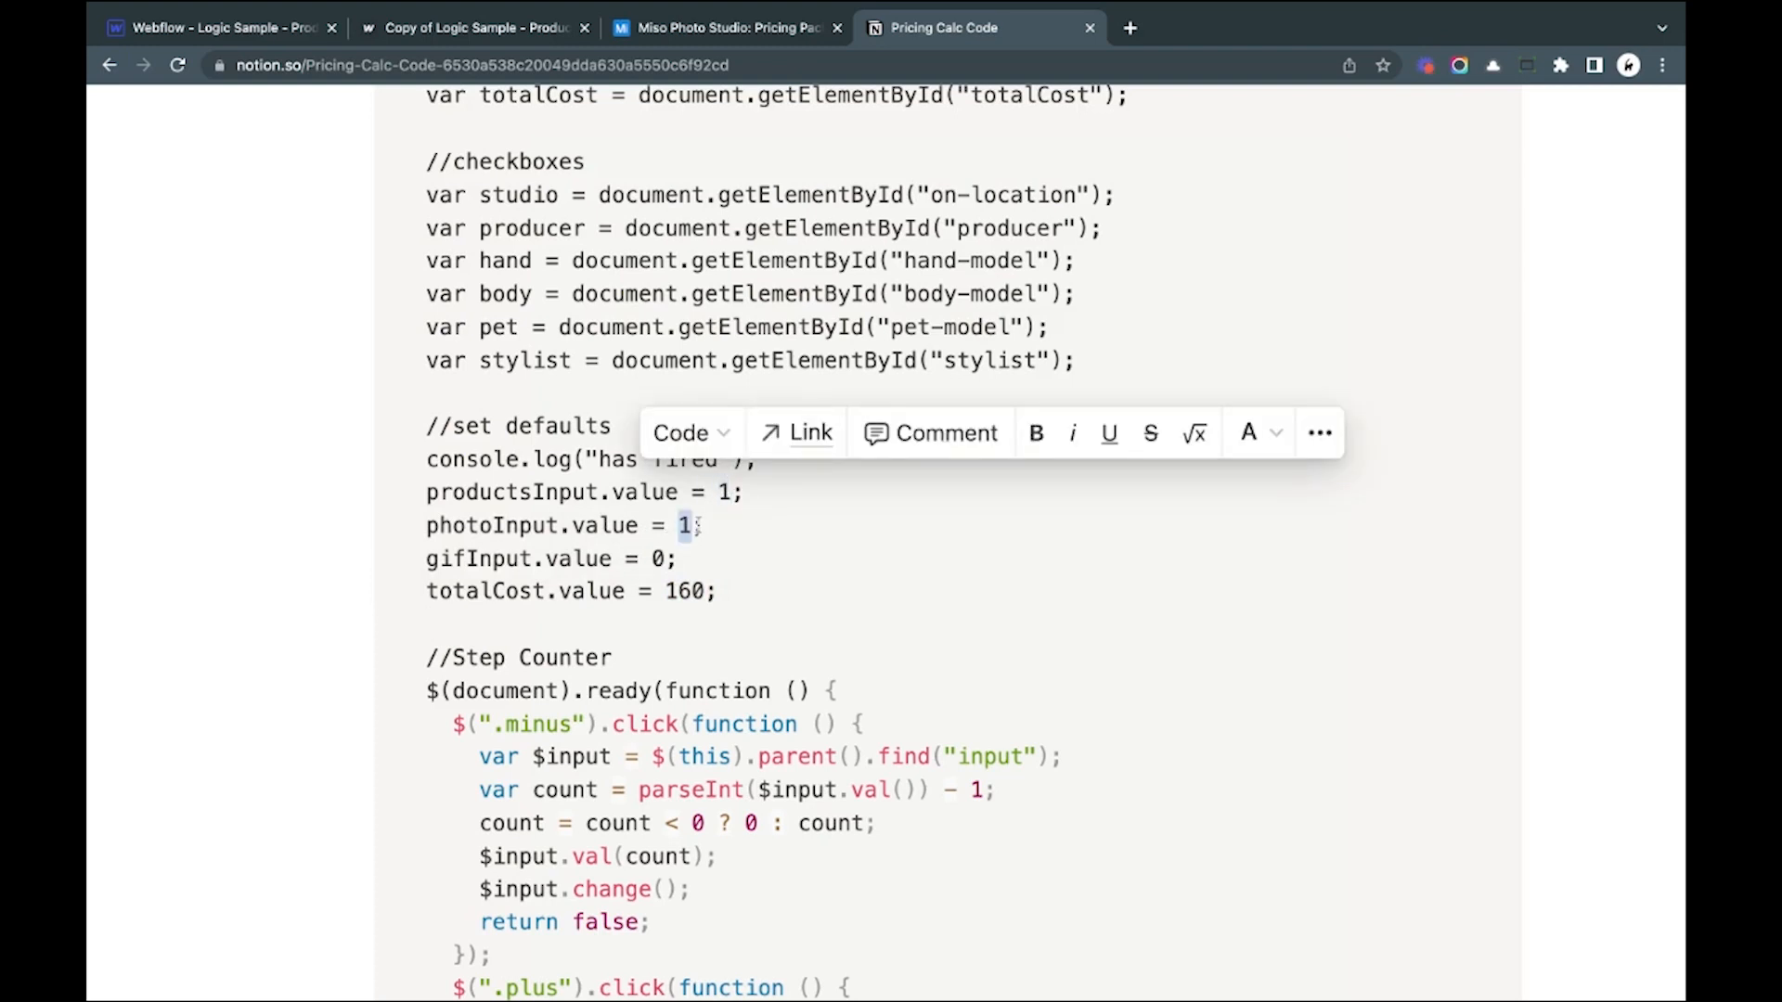
pyautogui.doubleClick(670, 590)
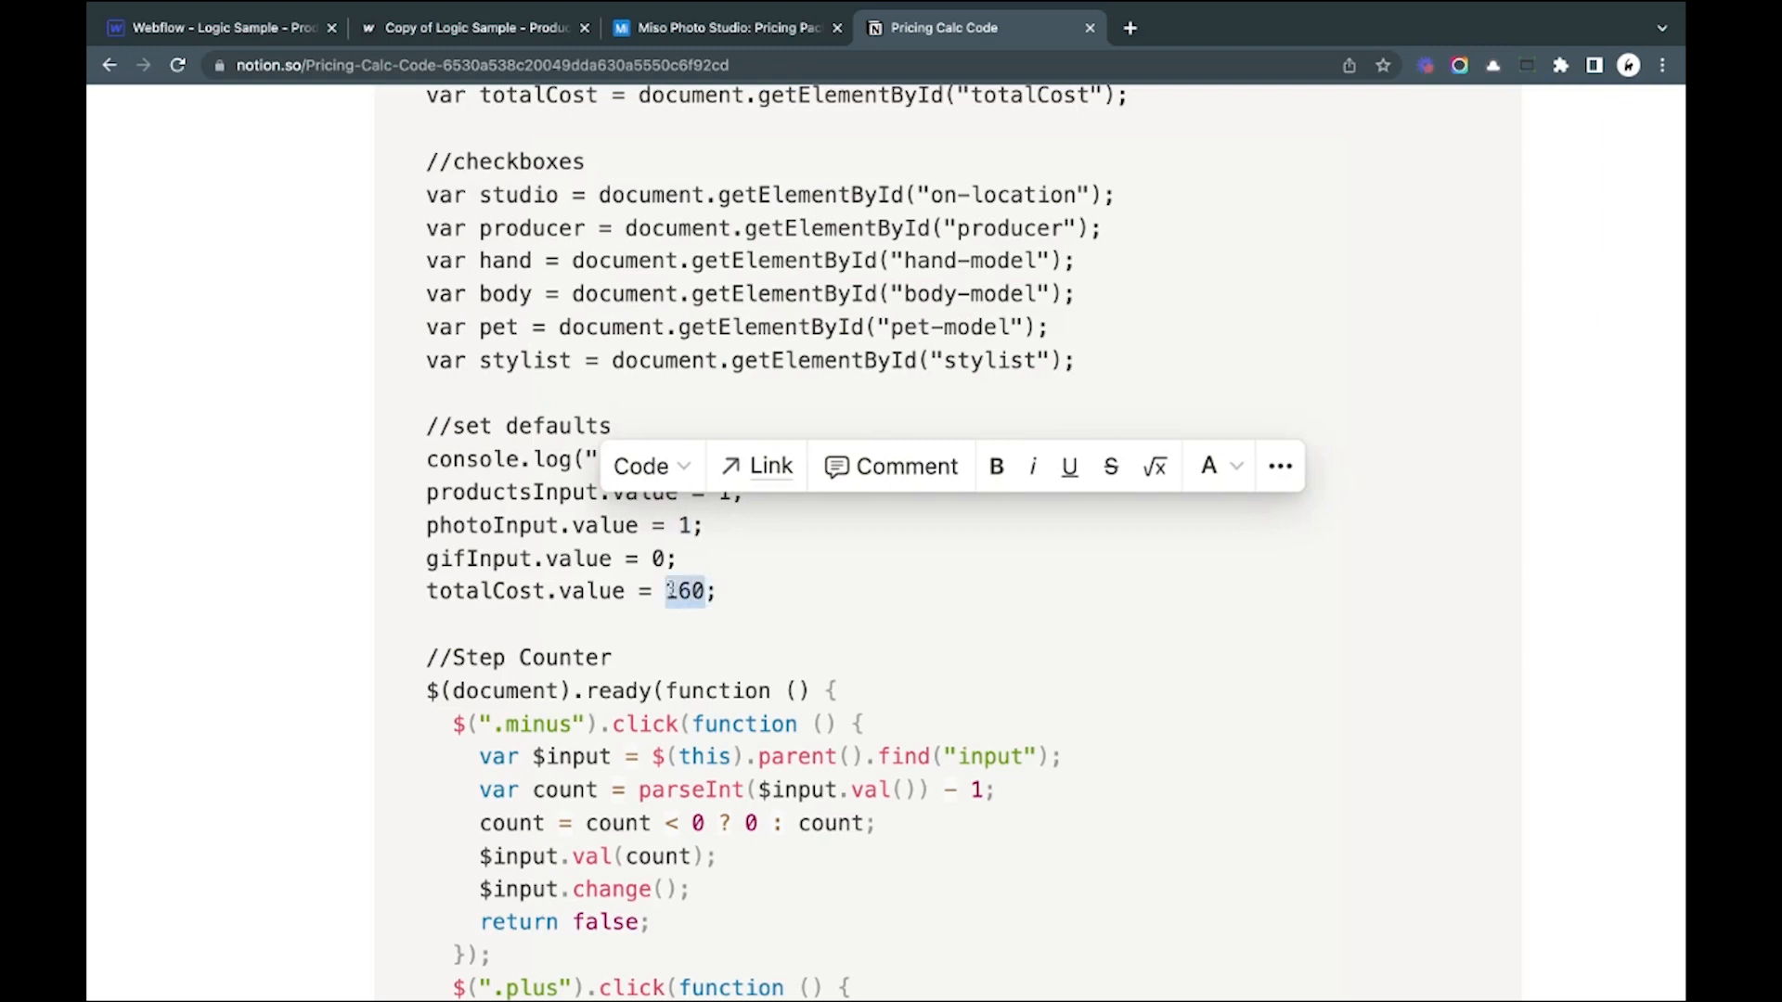
pyautogui.click(744, 619)
pyautogui.moveTo(740, 597); pyautogui.dragTo(666, 594)
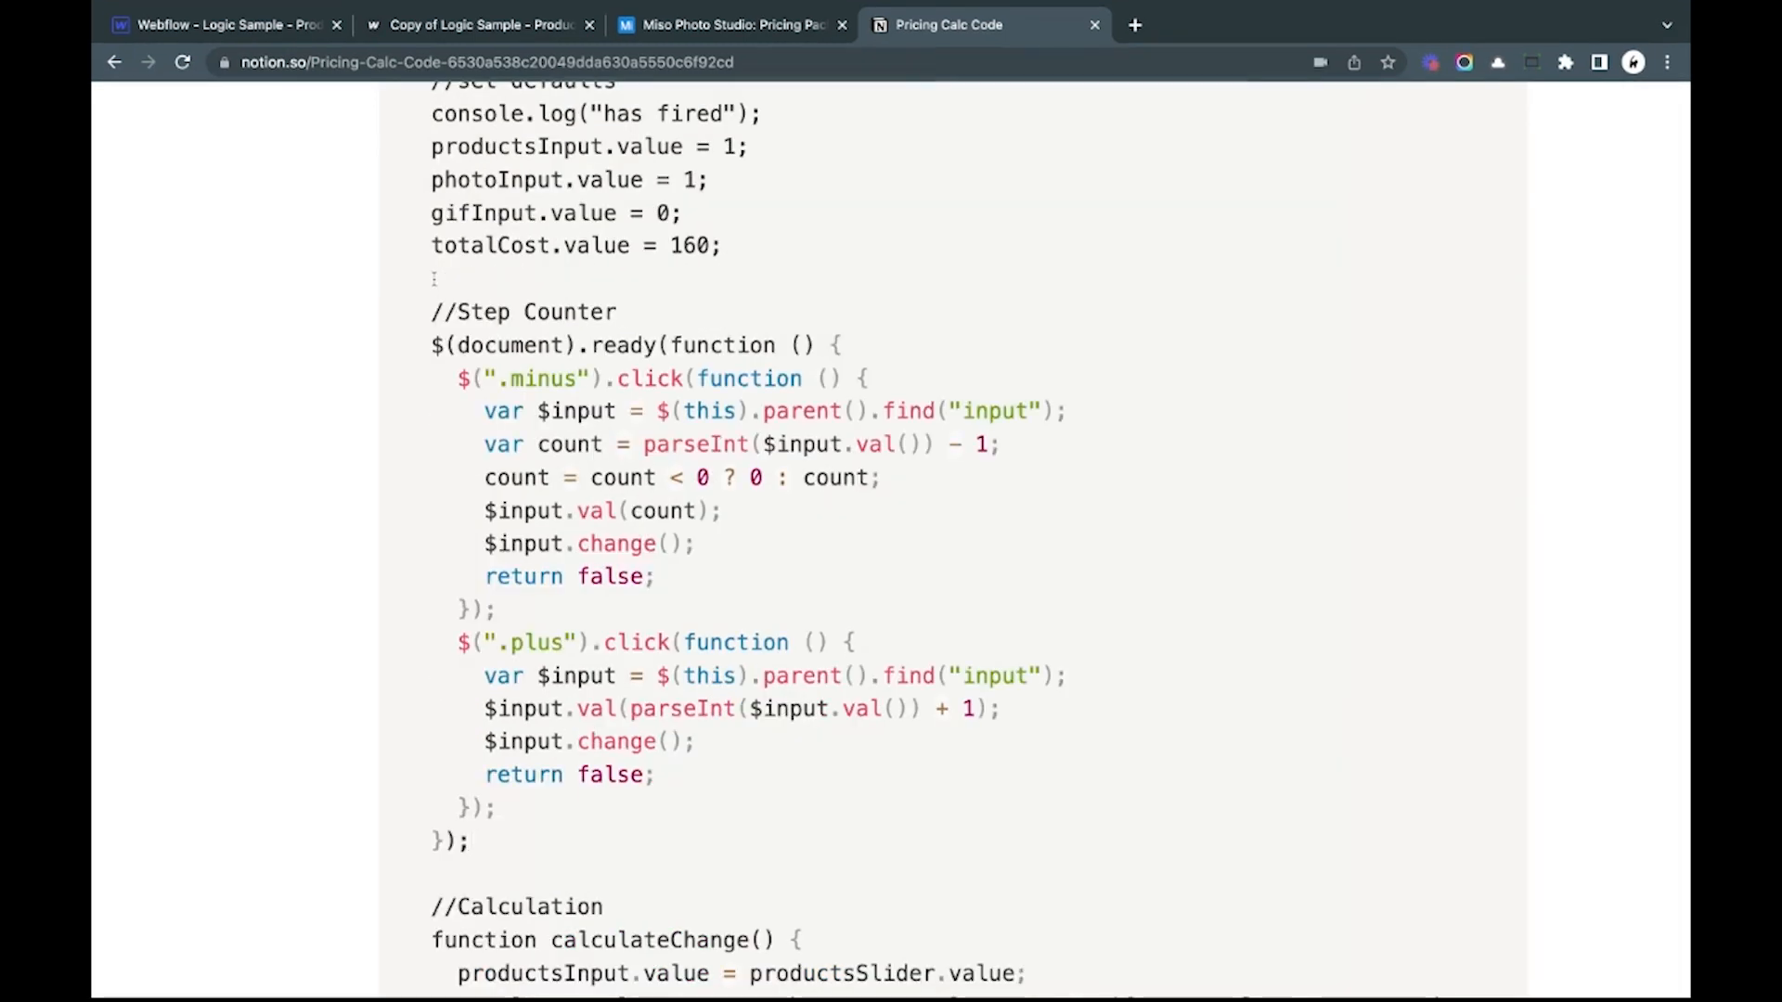
# Step: Highlight the whole Step Counter block in the script, and try its plus and minus controls for Photos on the published page
pyautogui.moveTo(431, 279); pyautogui.dragTo(473, 841)
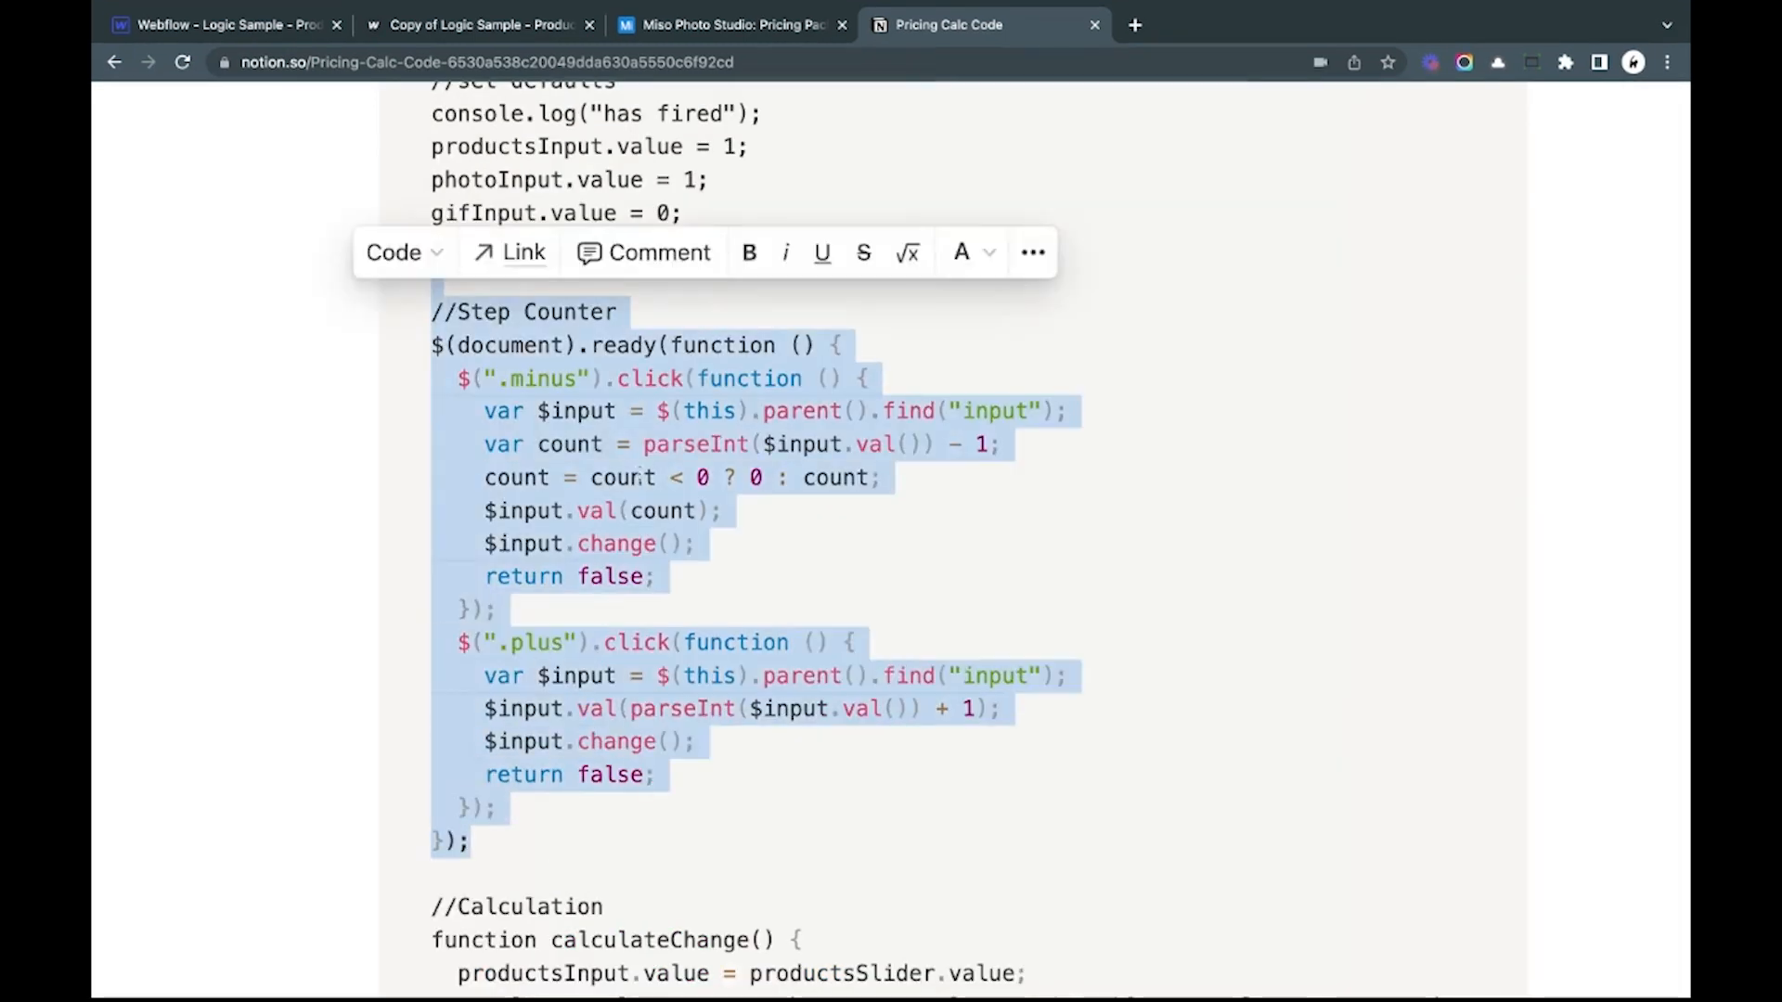
pyautogui.click(620, 651)
pyautogui.click(557, 26)
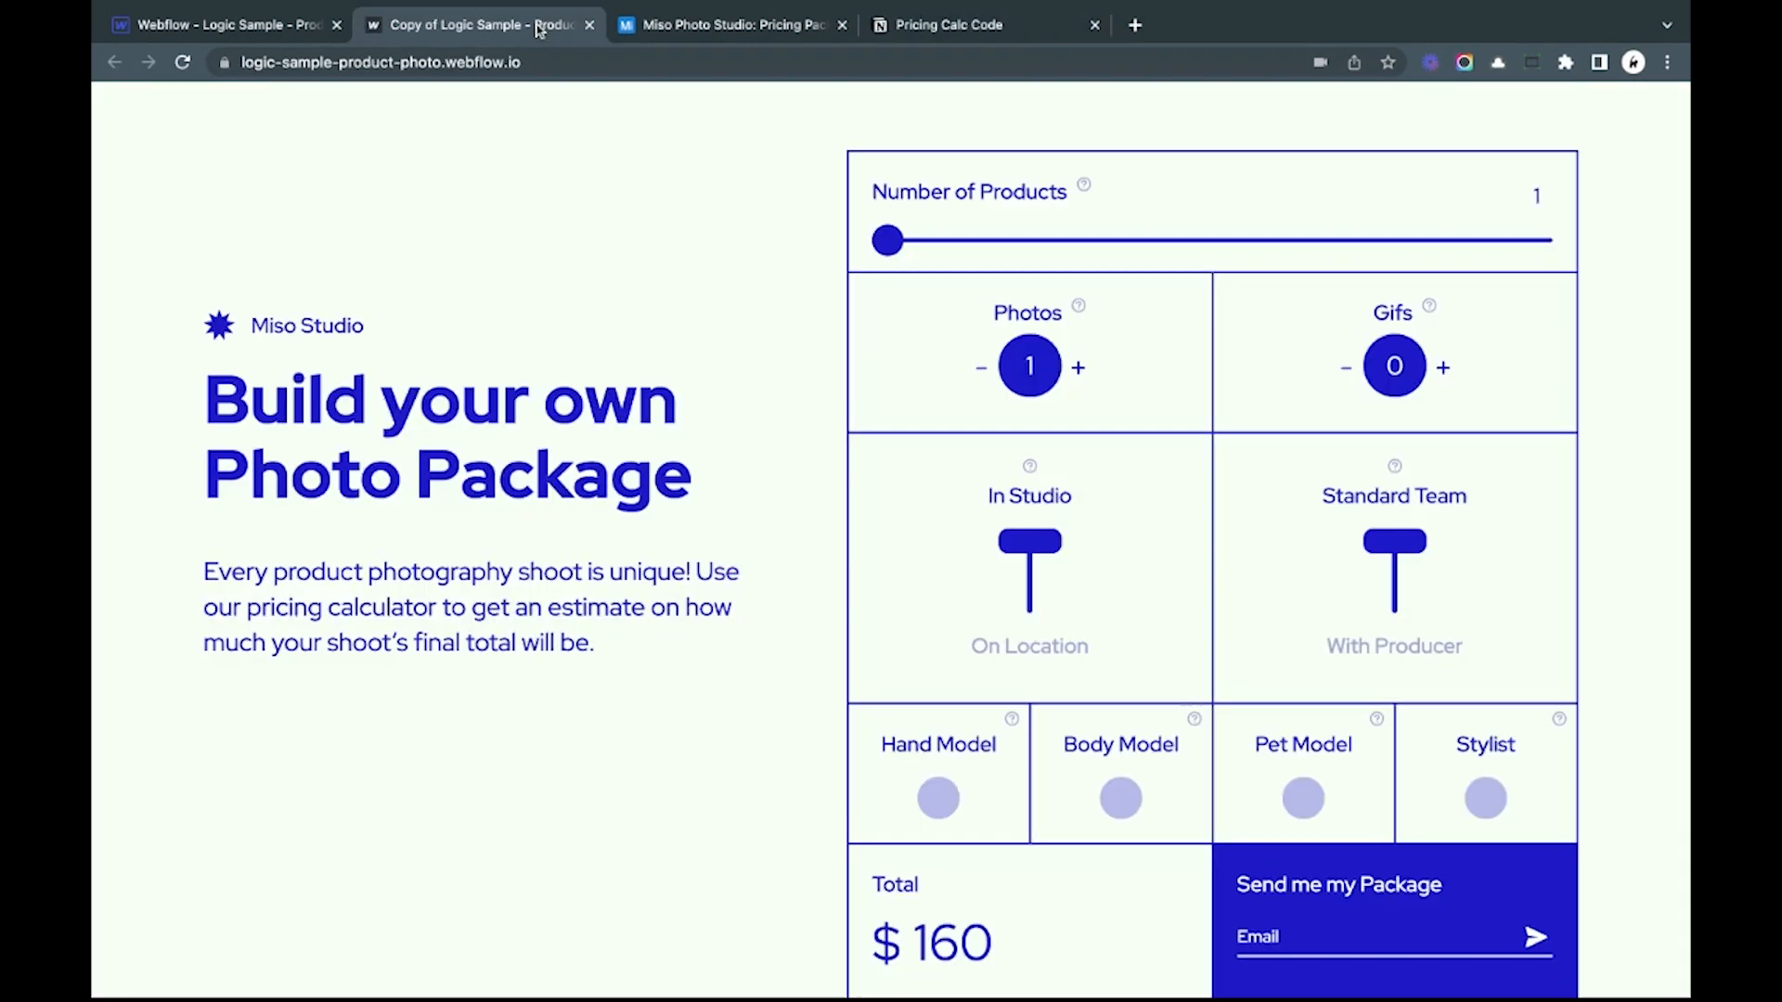
pyautogui.click(1080, 369)
pyautogui.click(983, 368)
pyautogui.doubleClick(1018, 364)
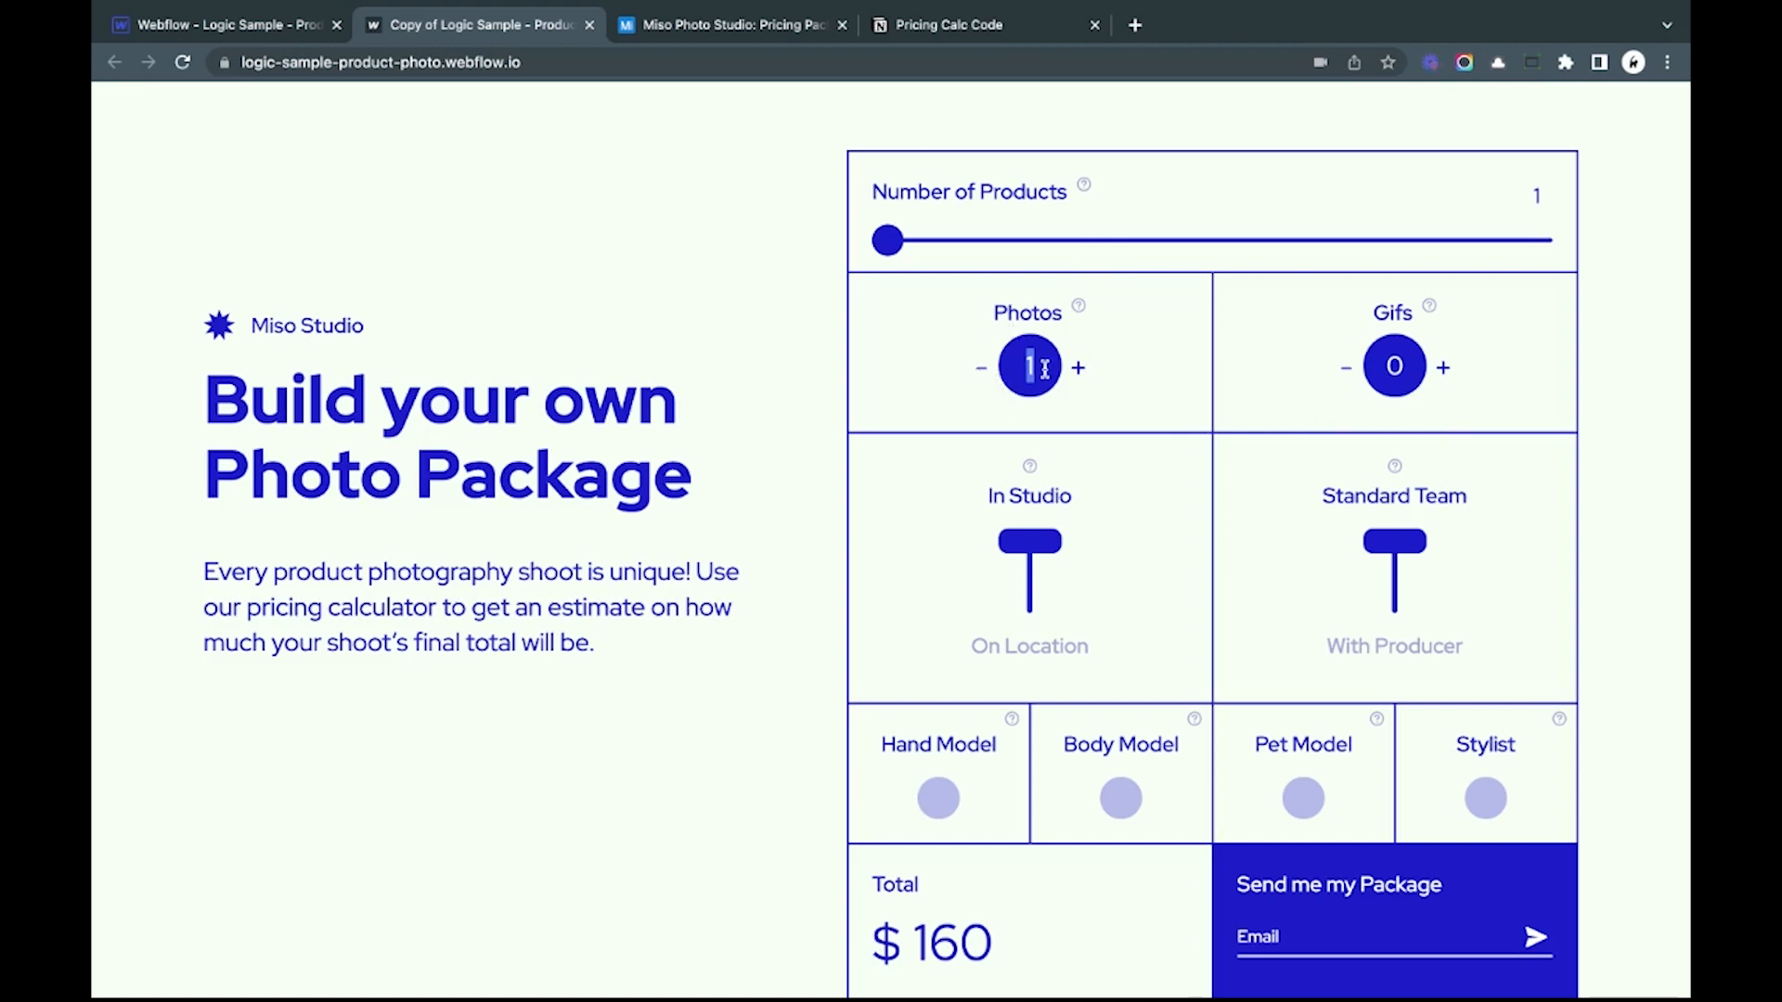
# Step: Back in the Notion script, examine the document-ready function containing the minus and plus click handlers
pyautogui.click(907, 13)
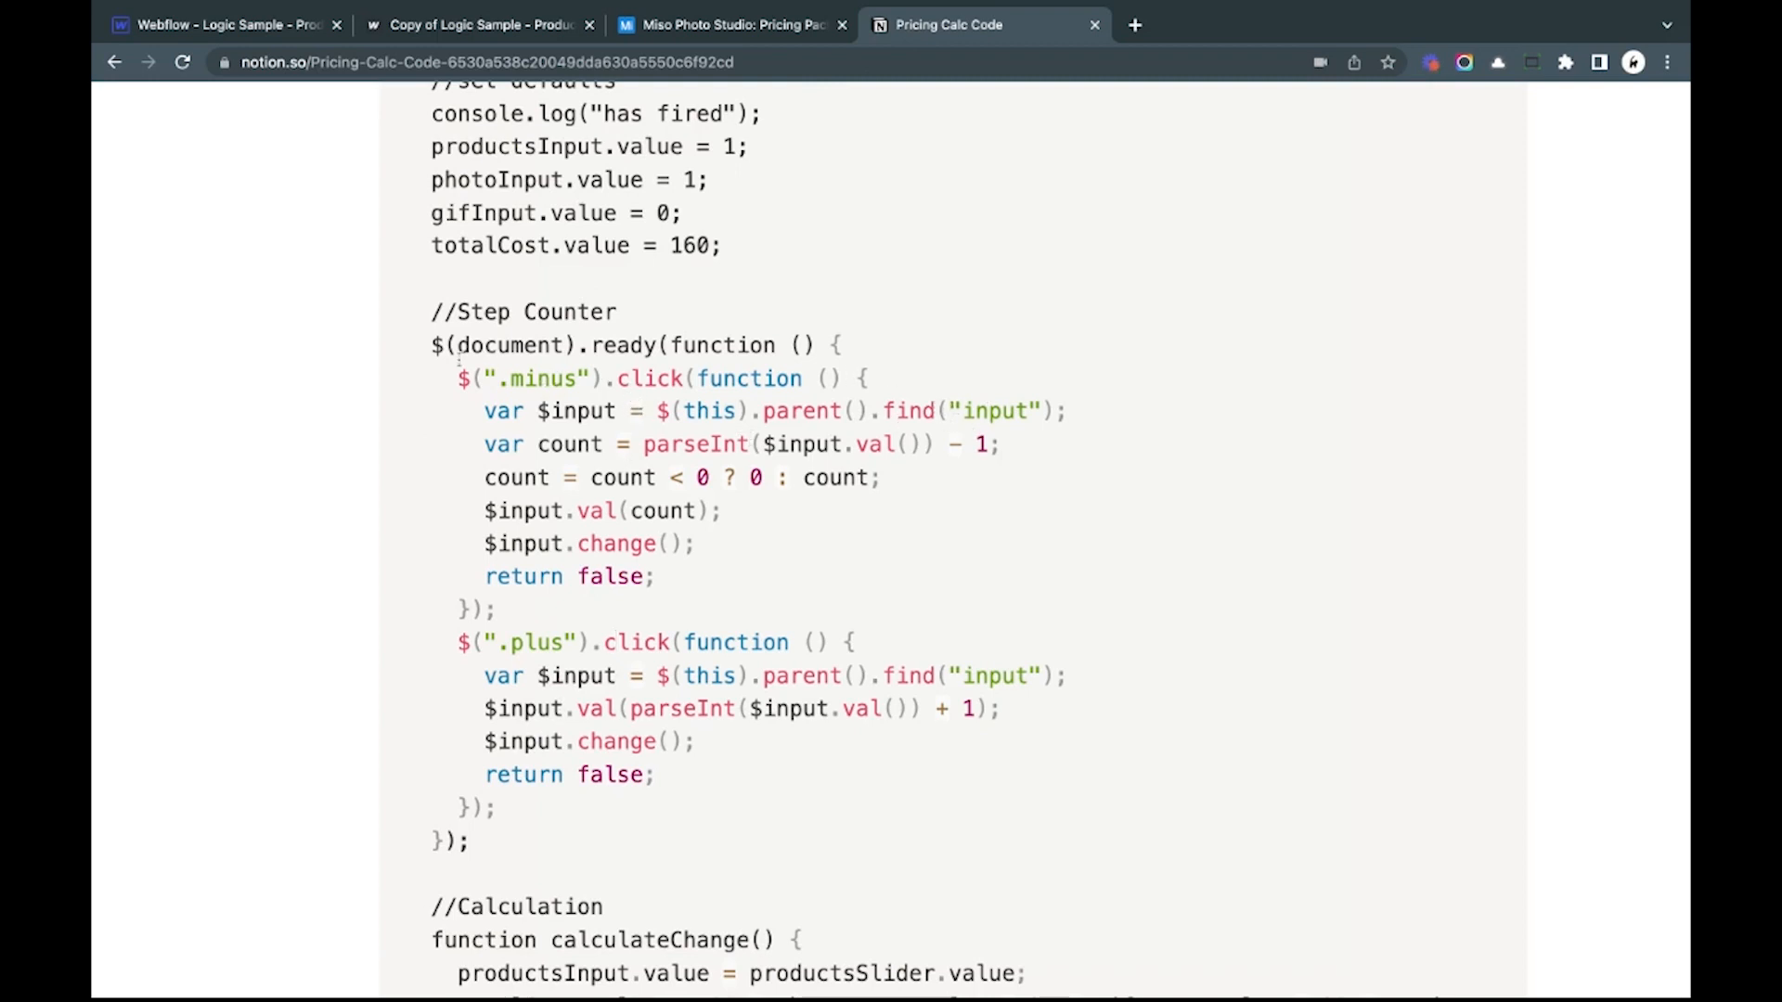
pyautogui.moveTo(431, 346); pyautogui.dragTo(471, 840)
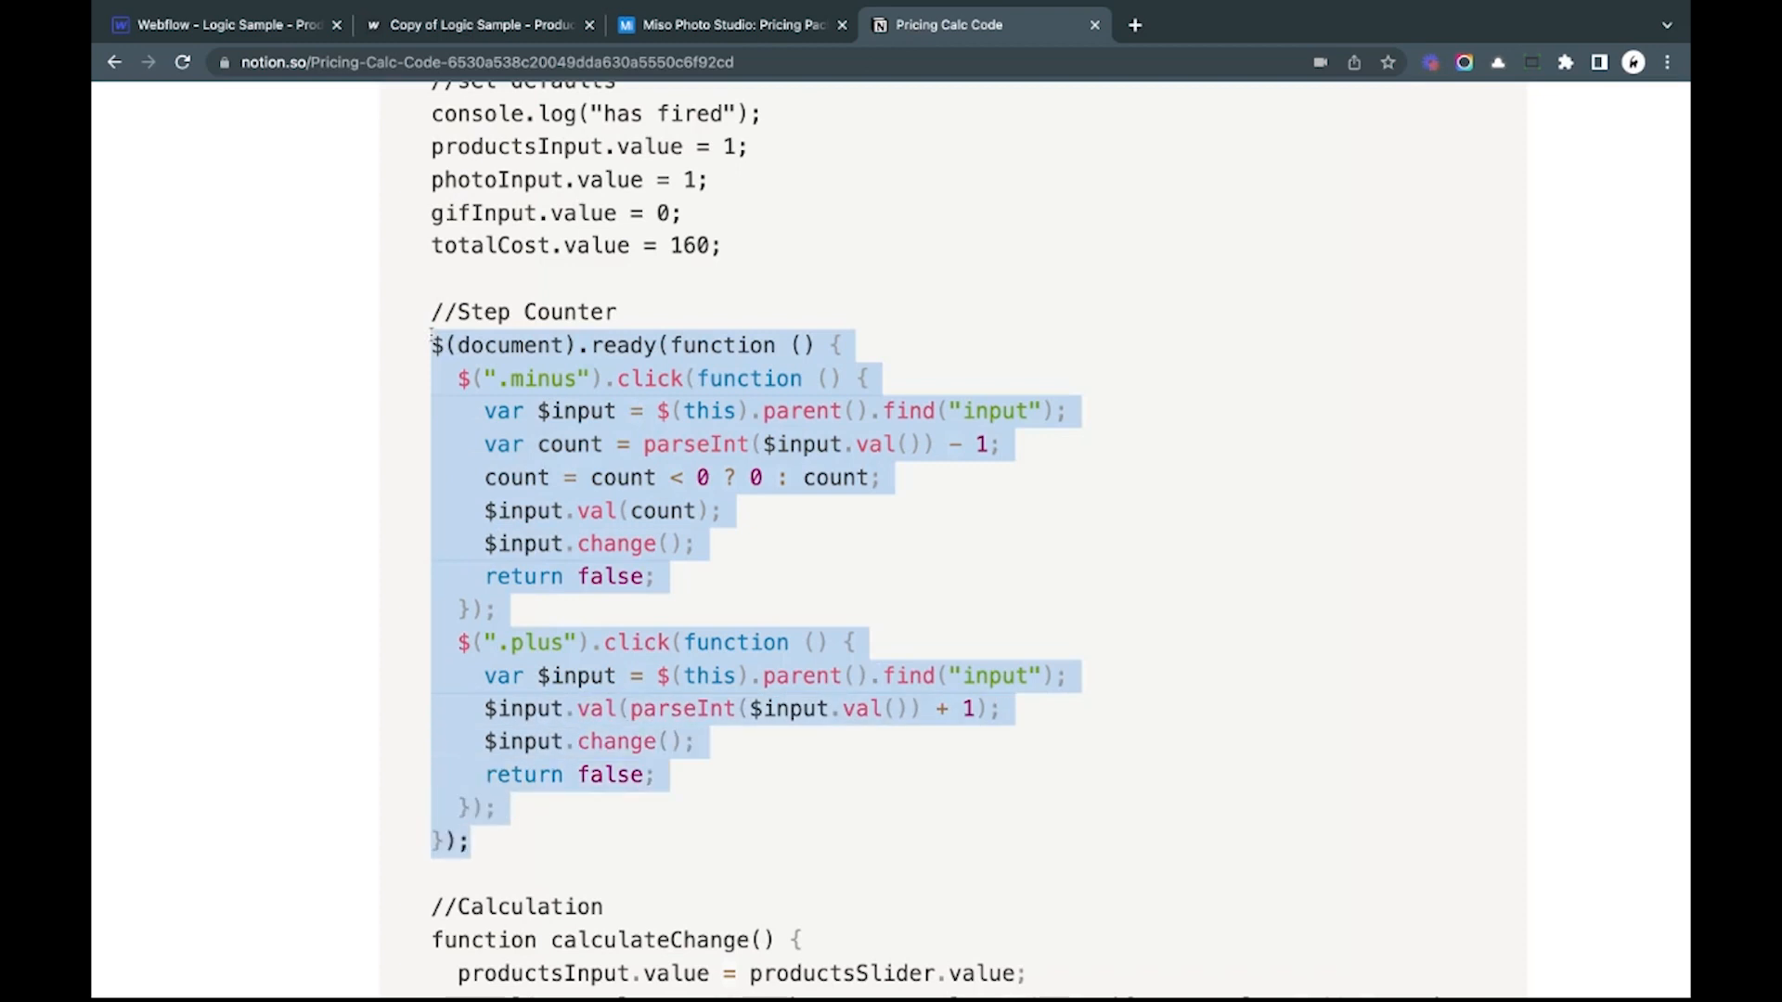
pyautogui.click(495, 842)
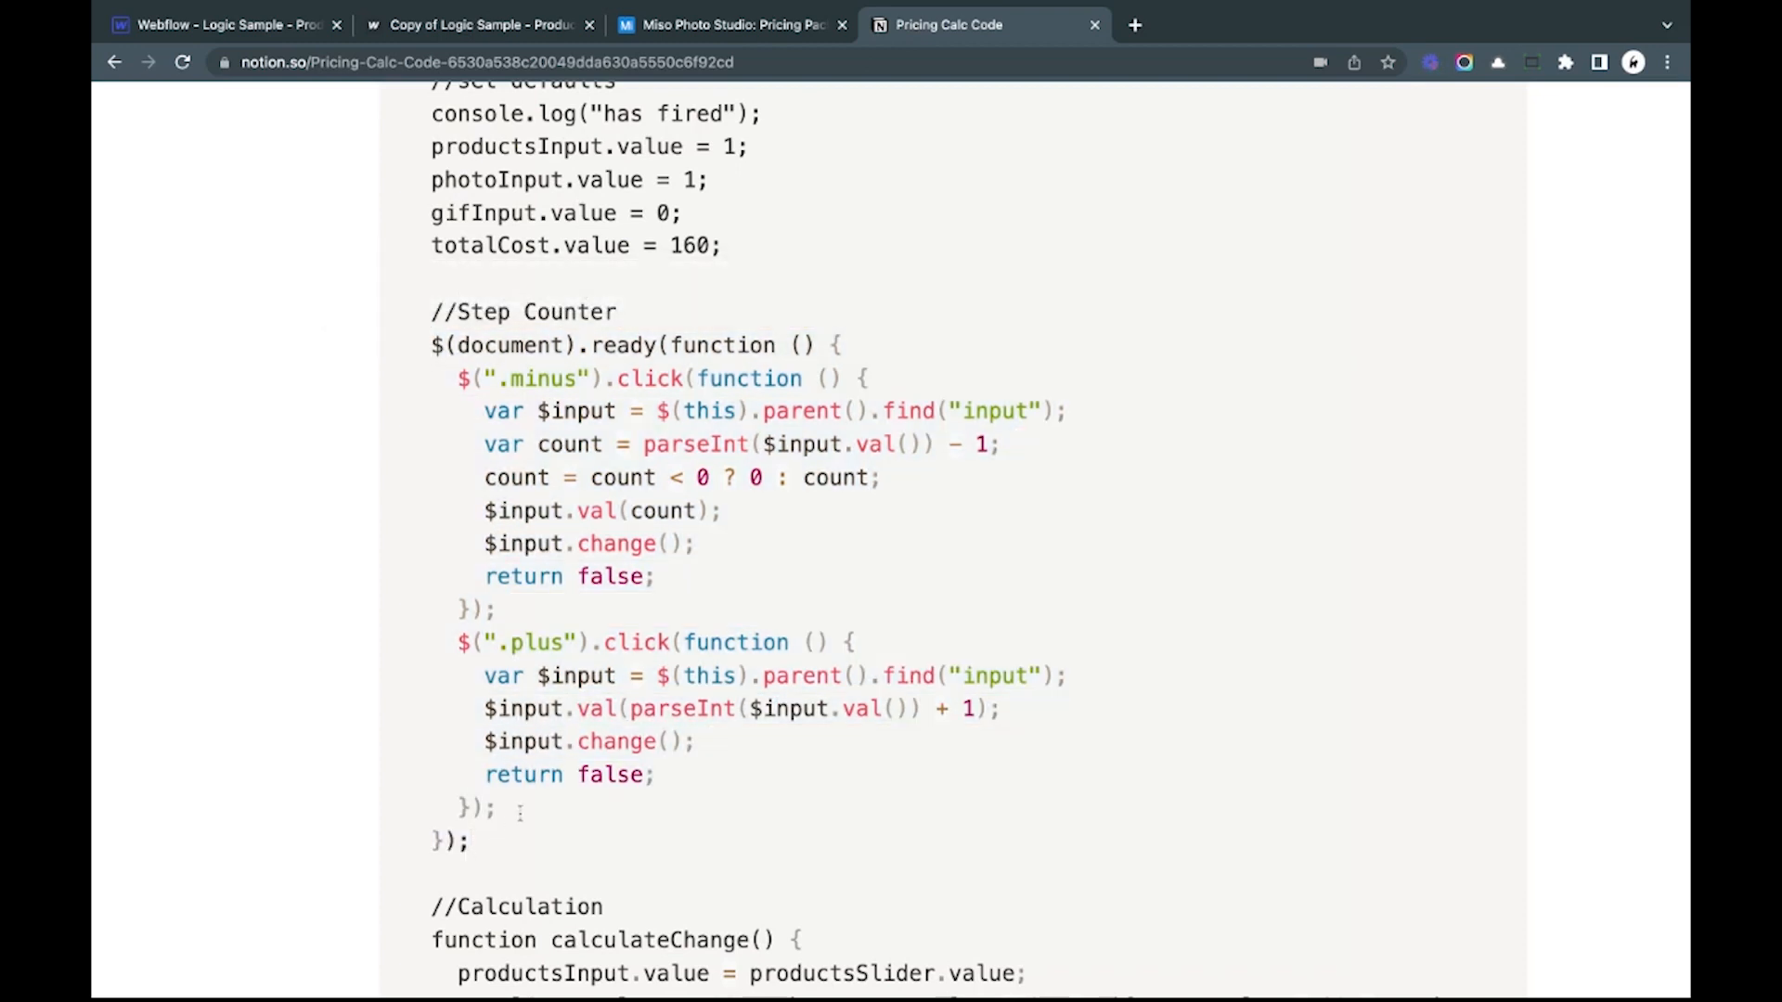
pyautogui.scroll(-1, 522, 809)
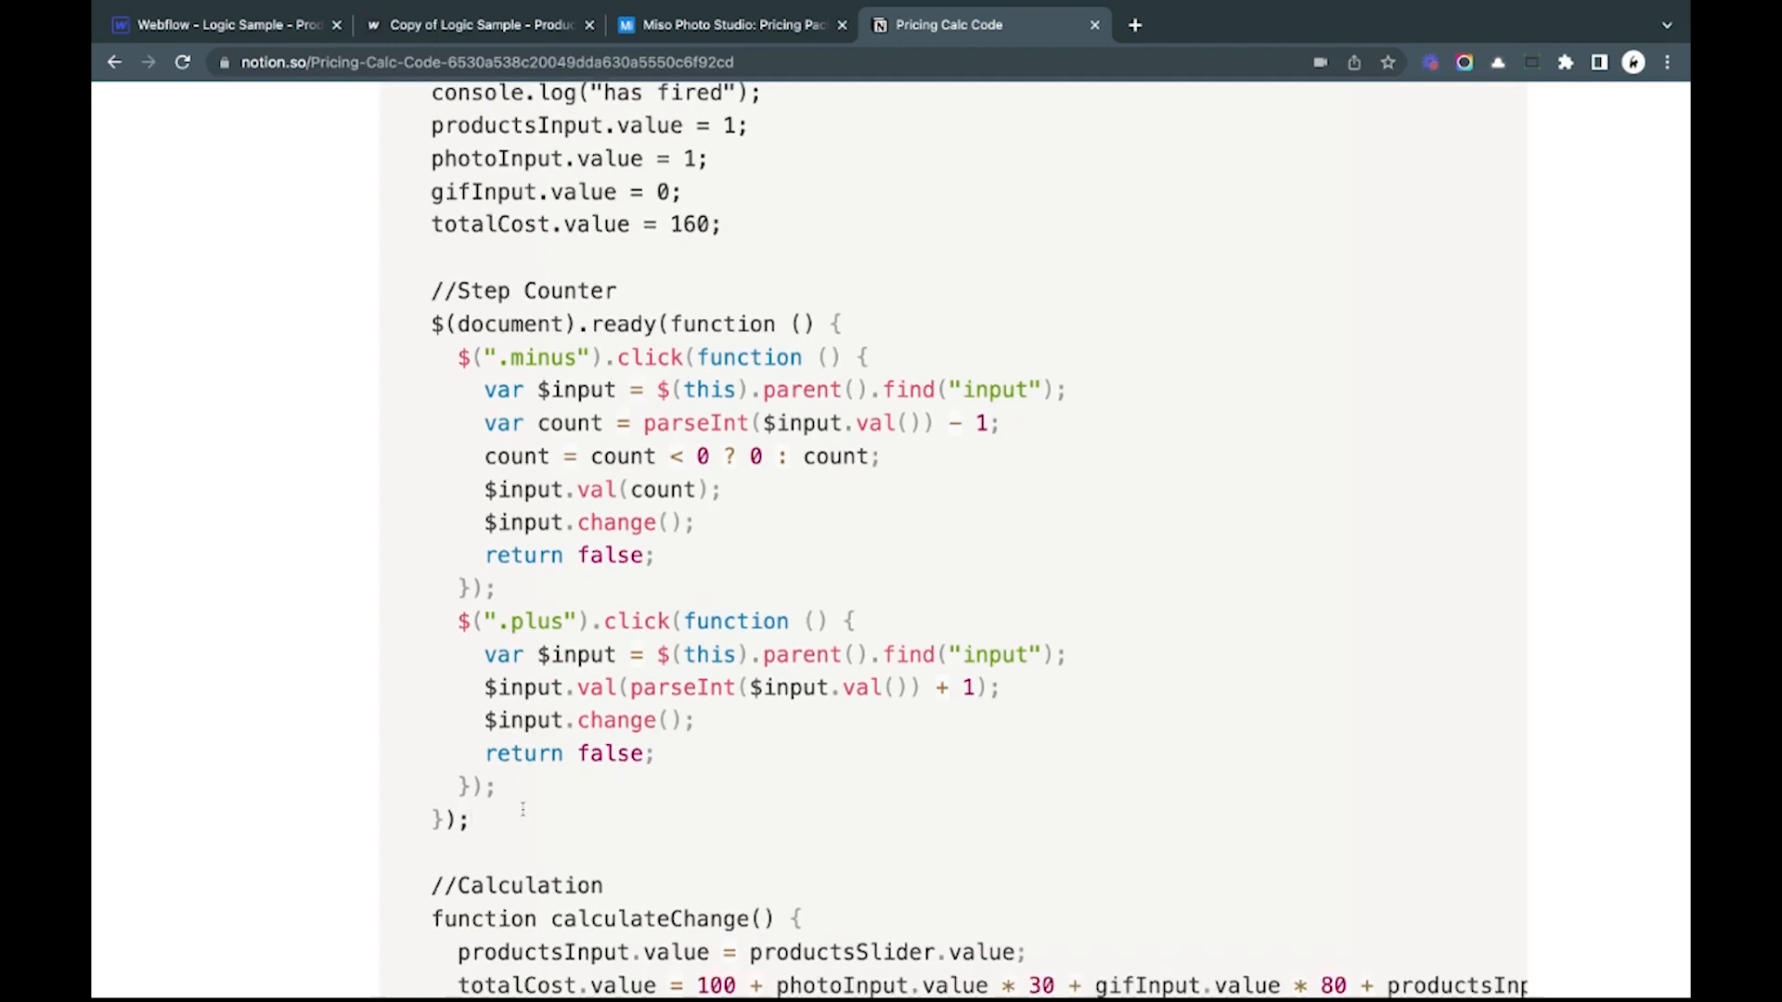
pyautogui.scroll(-1, 953, 538)
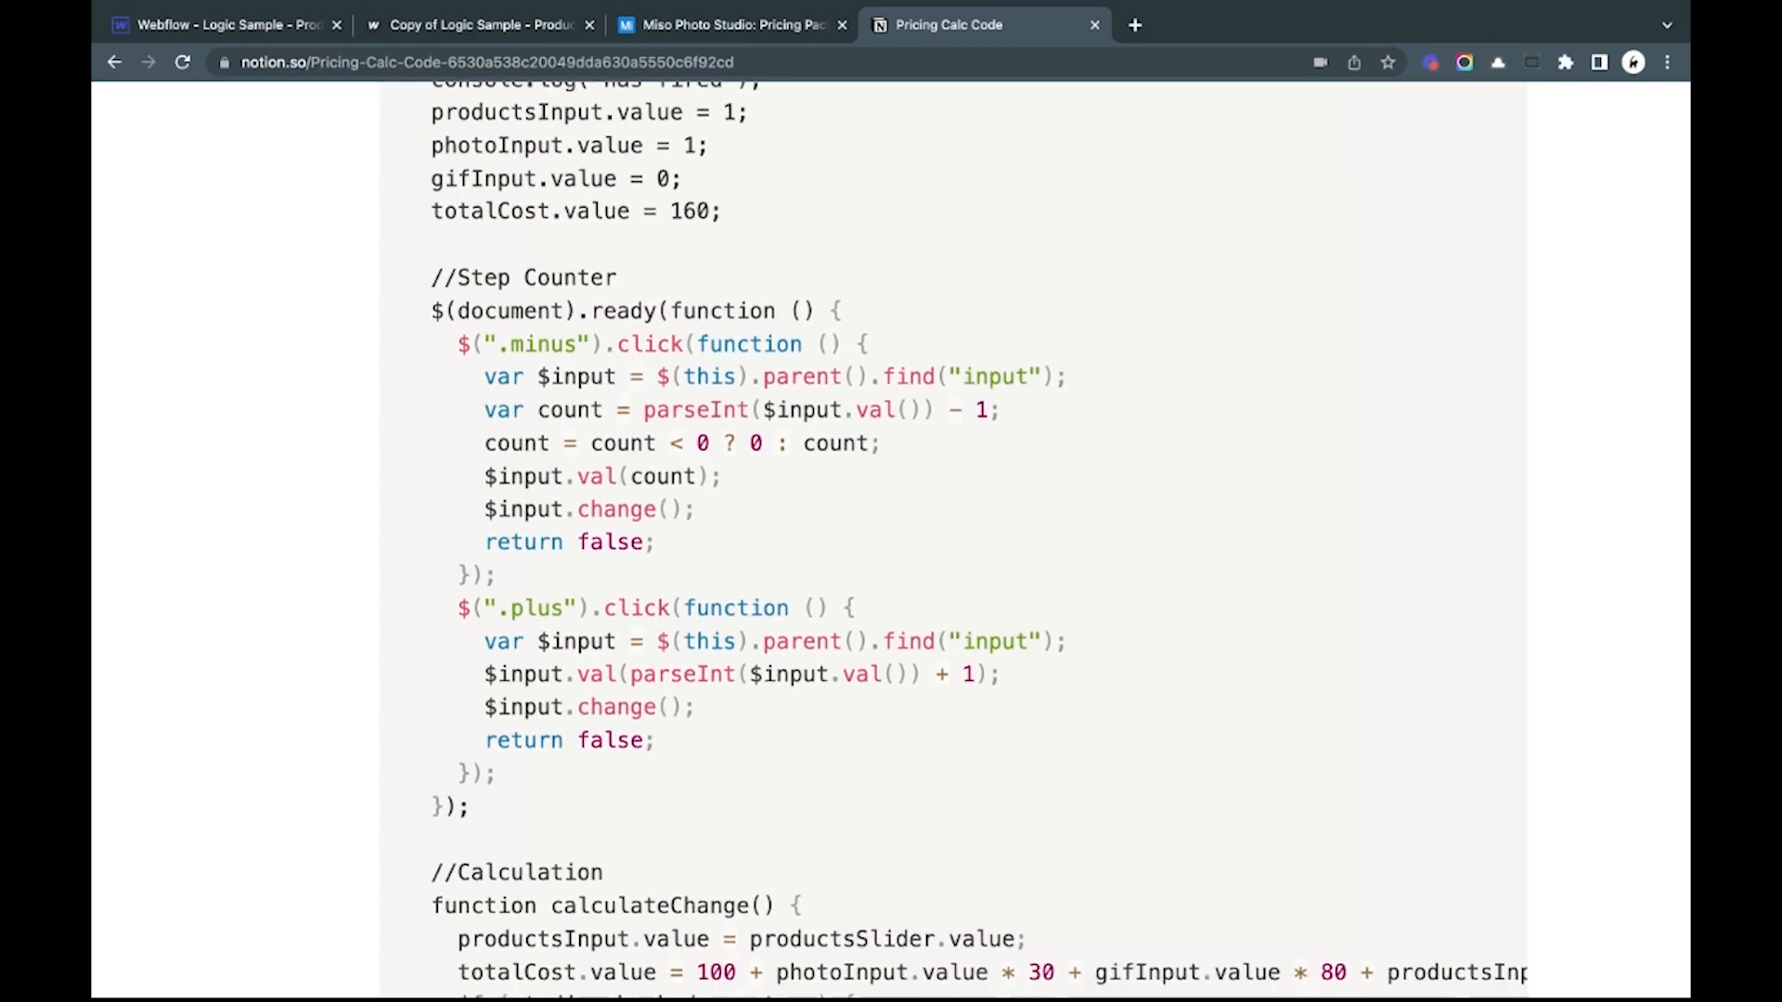
pyautogui.moveTo(471, 807); pyautogui.dragTo(431, 311)
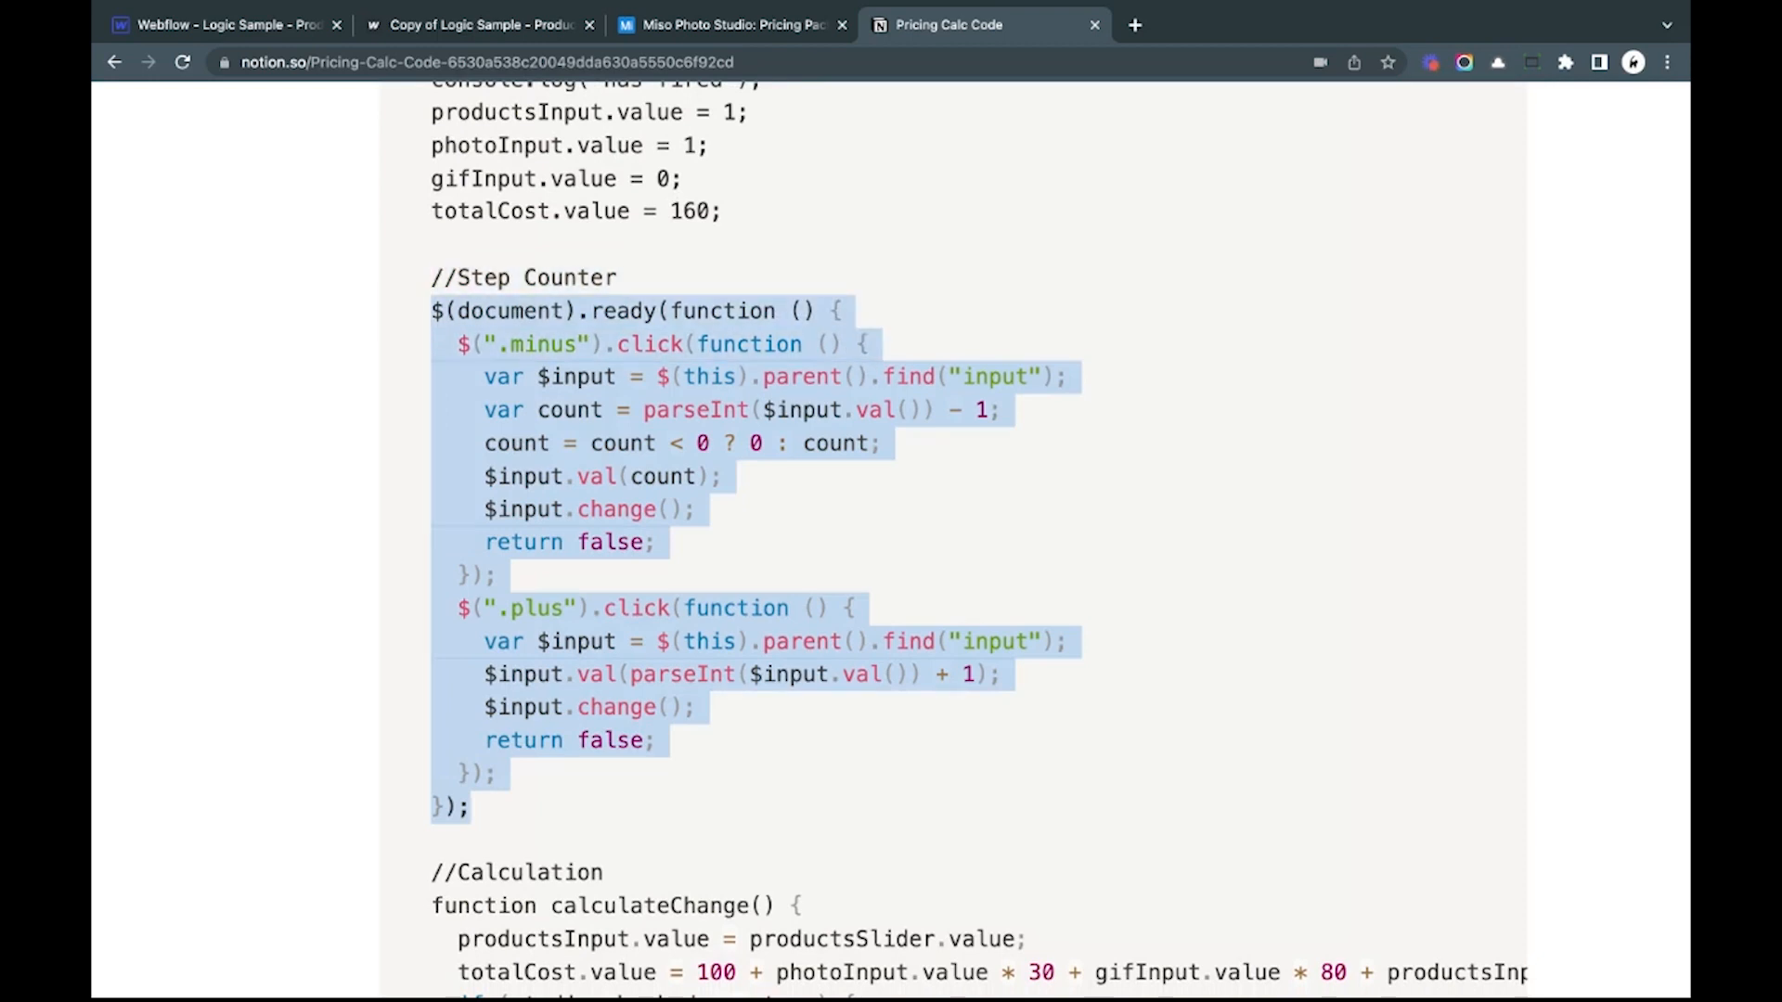
pyautogui.click(432, 311)
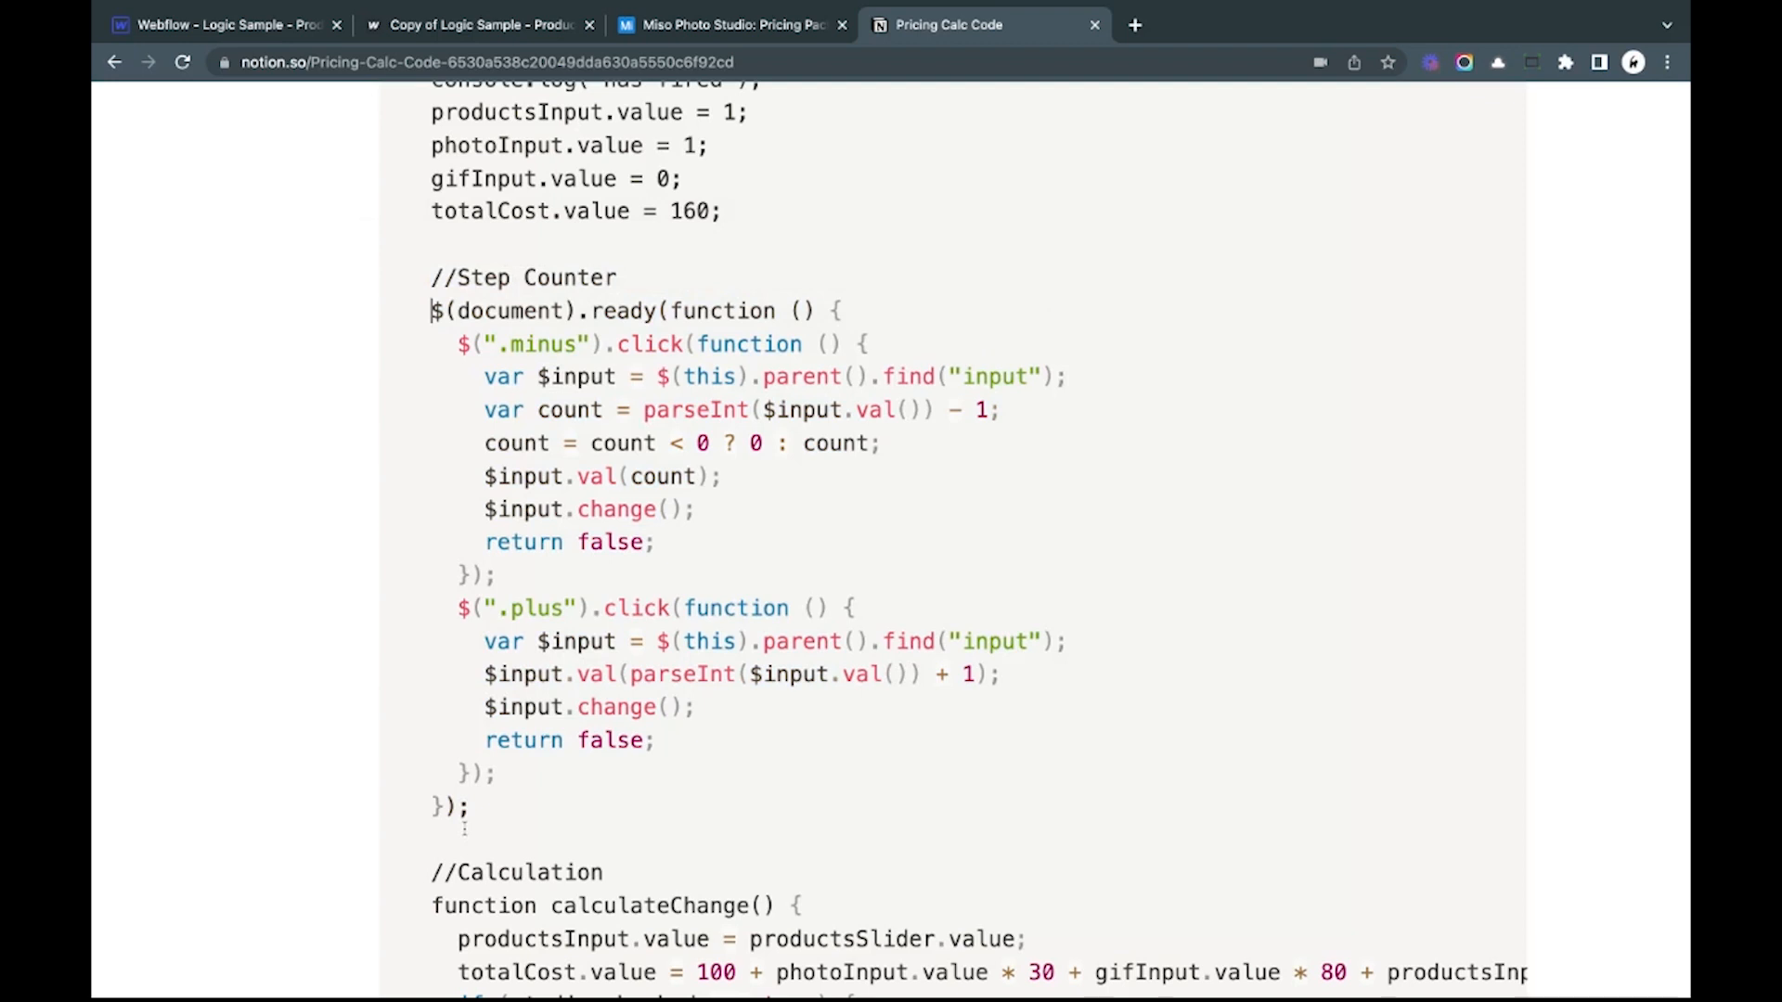
# Step: Compare the counter code with the published page and test the Photos counter by lowering it to 0 and raising it repeatedly
pyautogui.click(516, 30)
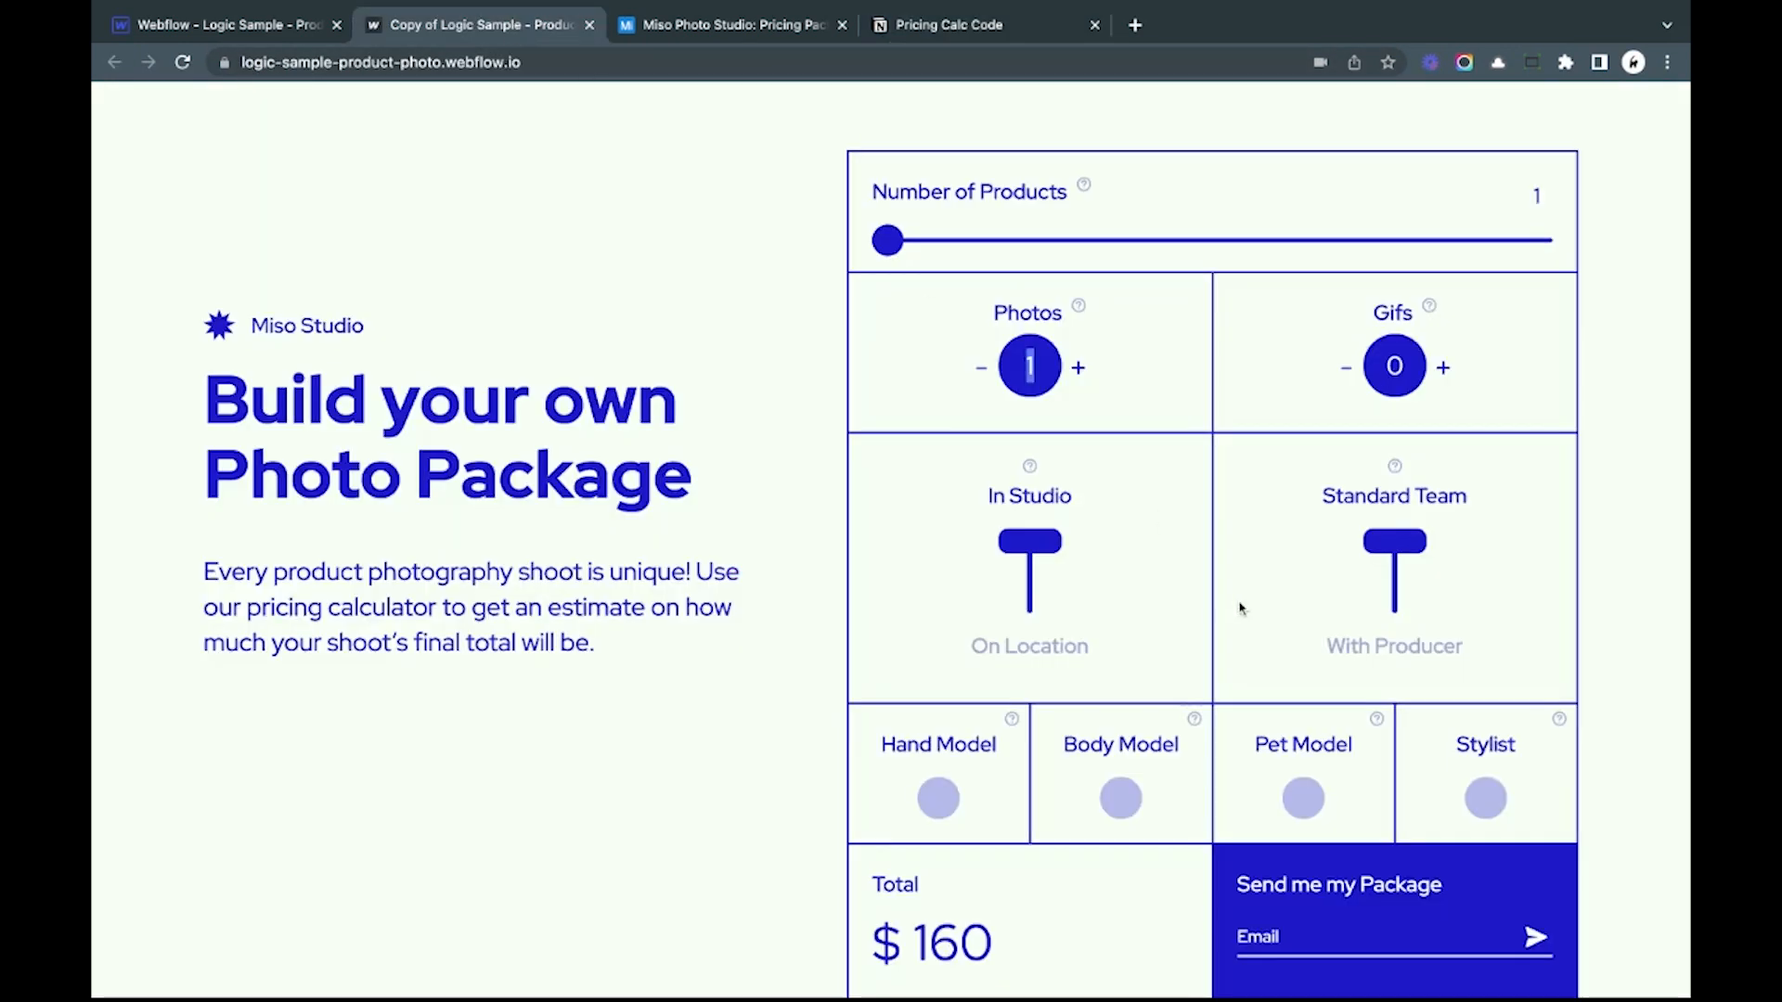
pyautogui.click(983, 26)
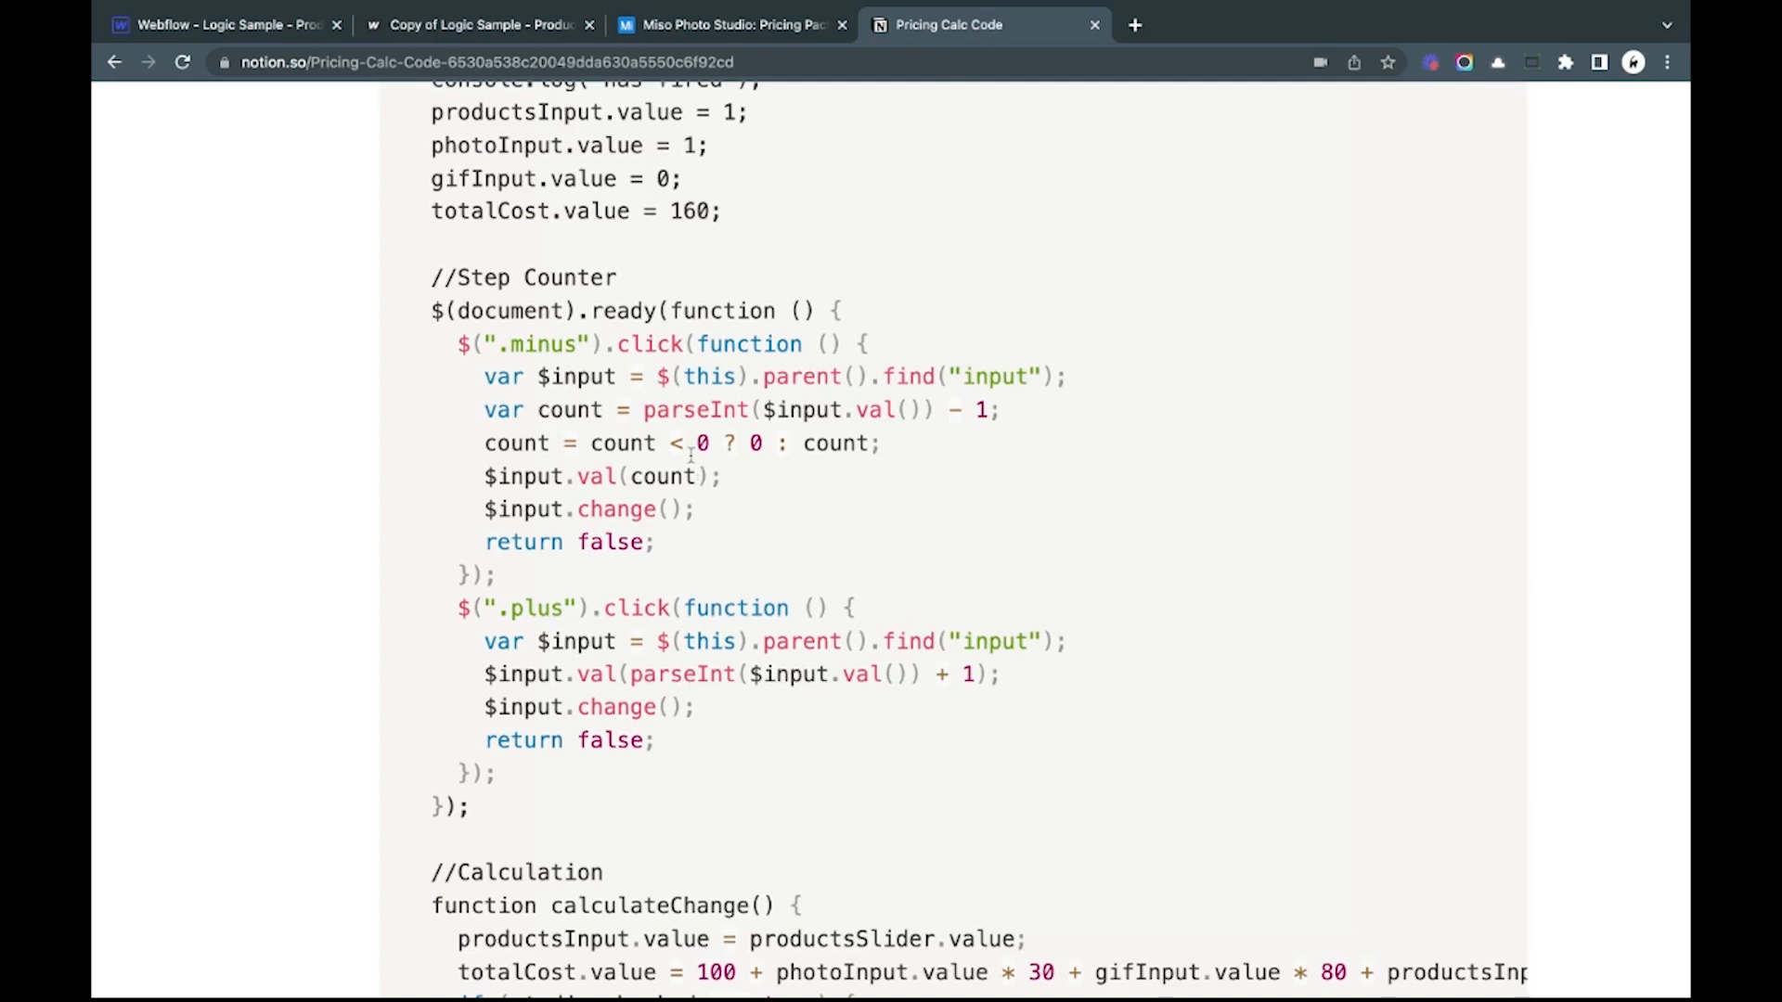
pyautogui.click(518, 35)
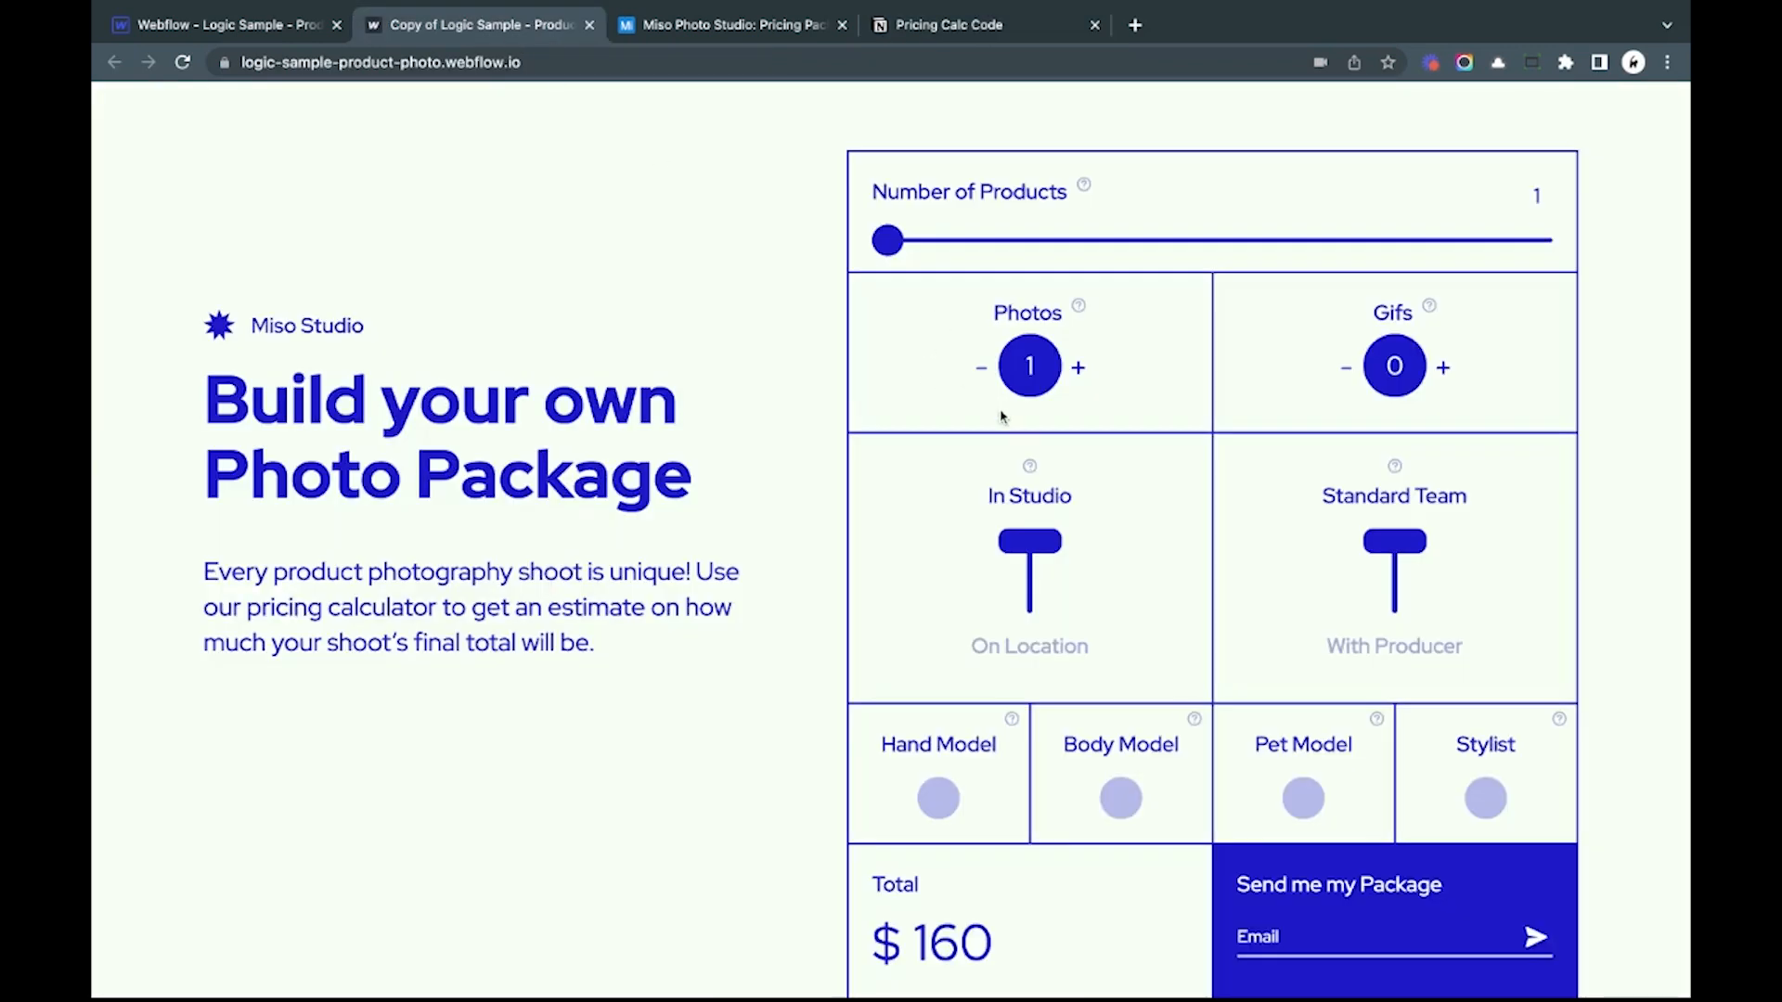
pyautogui.click(987, 376)
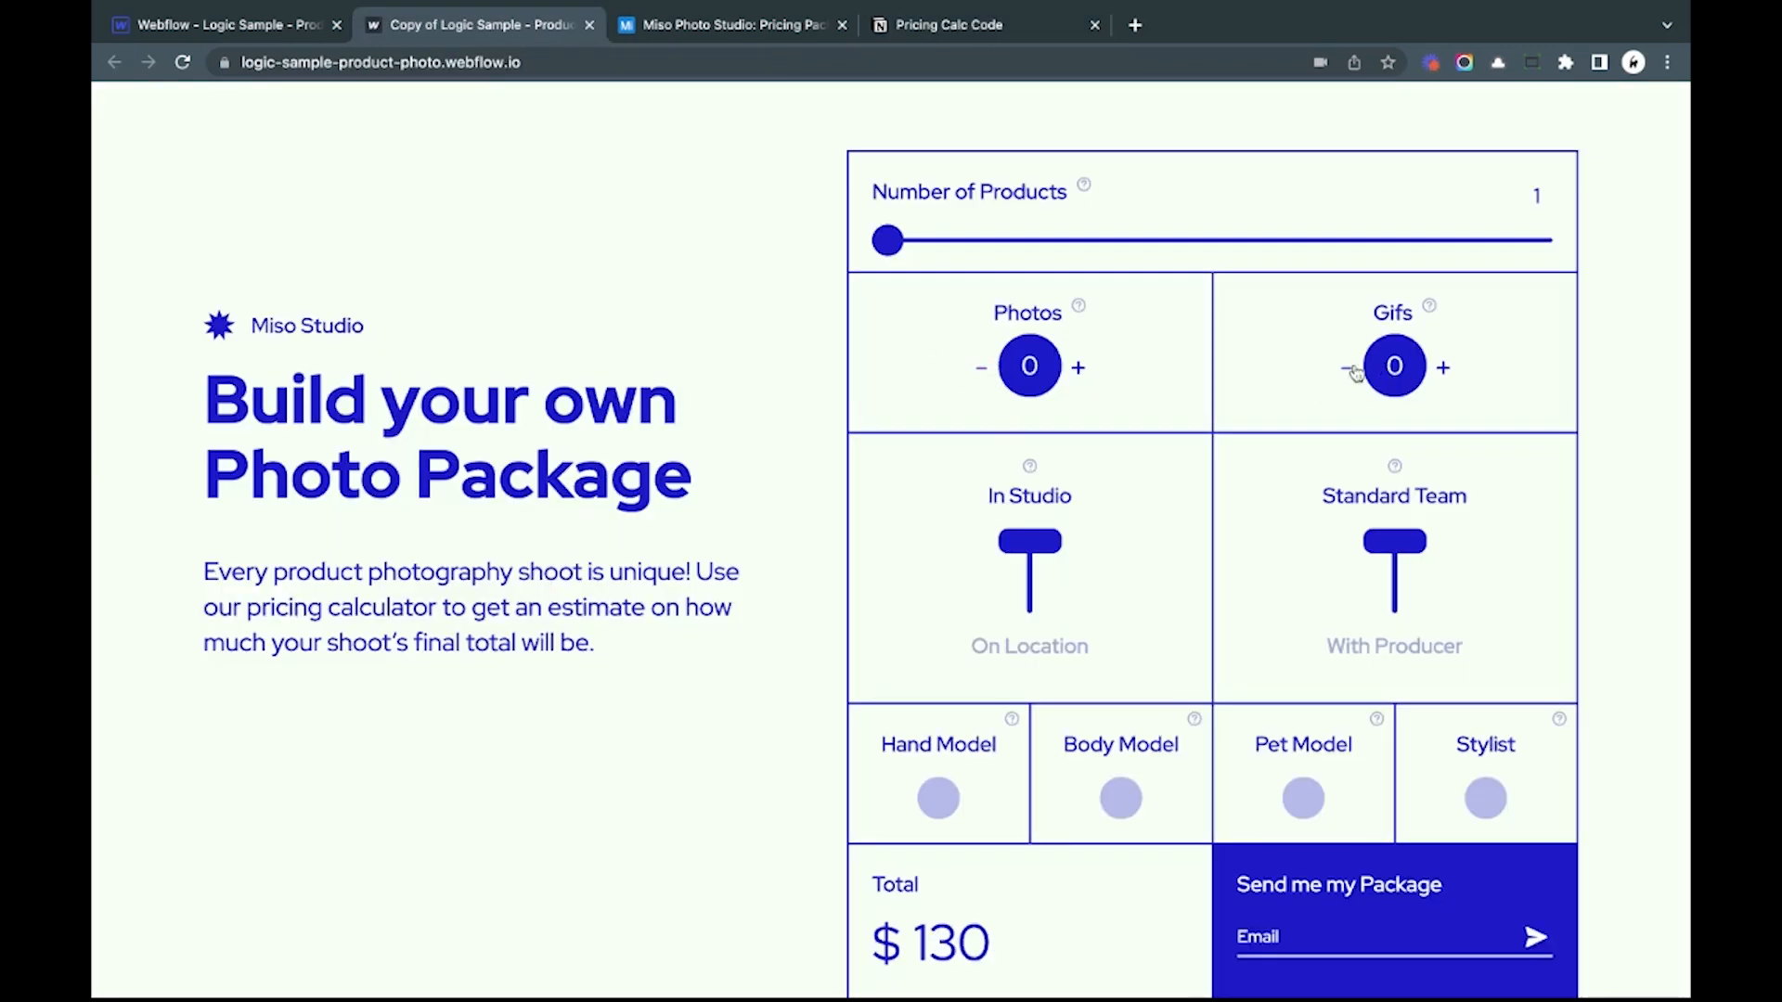
pyautogui.click(1077, 367)
pyautogui.click(1077, 367)
pyautogui.click(1077, 367)
pyautogui.click(1078, 367)
pyautogui.click(1075, 391)
pyautogui.tripleClick(1075, 391)
pyautogui.tripleClick(1074, 390)
pyautogui.tripleClick(1075, 392)
pyautogui.tripleClick(1076, 391)
pyautogui.doubleClick(1075, 392)
pyautogui.tripleClick(1076, 392)
pyautogui.tripleClick(1075, 391)
pyautogui.tripleClick(1078, 367)
pyautogui.click(1077, 368)
pyautogui.doubleClick(1077, 367)
pyautogui.doubleClick(1077, 367)
pyautogui.doubleClick(1077, 368)
pyautogui.click(1077, 367)
# Step: Return to the script in Notion and highlight the Calculation comment above the calculateChange function
pyautogui.click(925, 36)
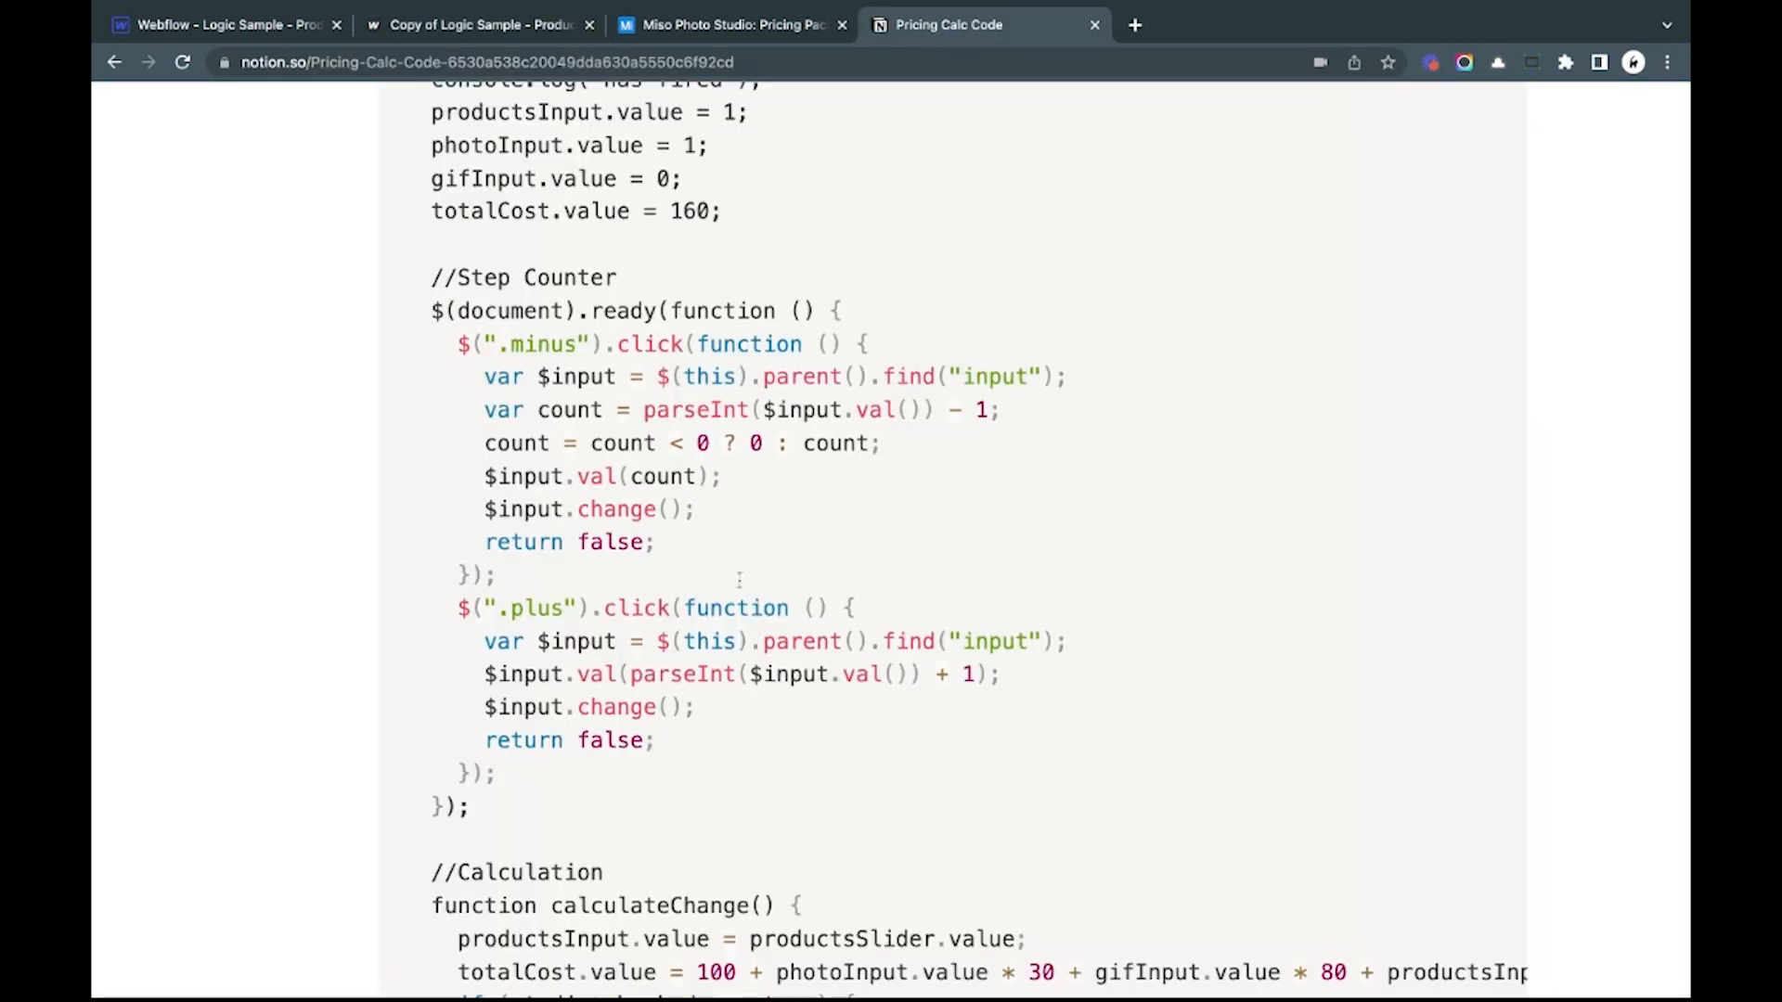
pyautogui.scroll(-5, 720, 564)
pyautogui.scroll(-4, 720, 556)
pyautogui.moveTo(607, 279); pyautogui.dragTo(417, 288)
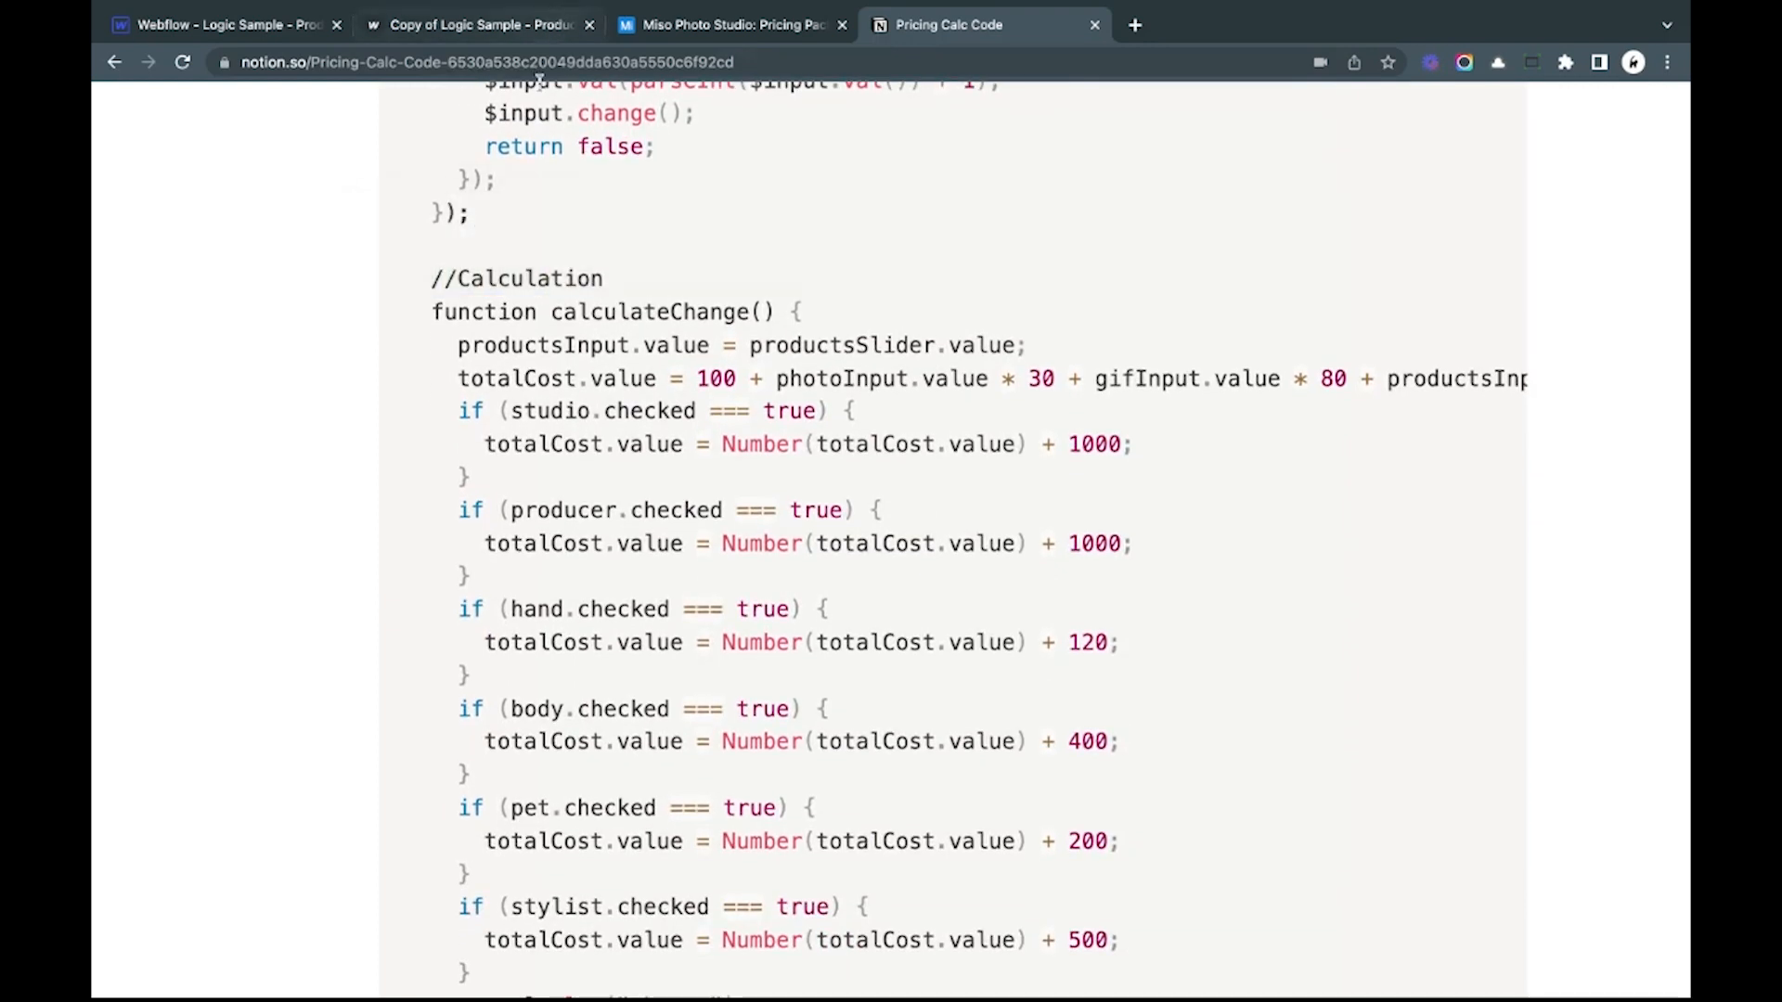
# Step: Switch to the published photo package page, raise Photos to 37, and look over the slider, toggle and model controls
pyautogui.click(543, 31)
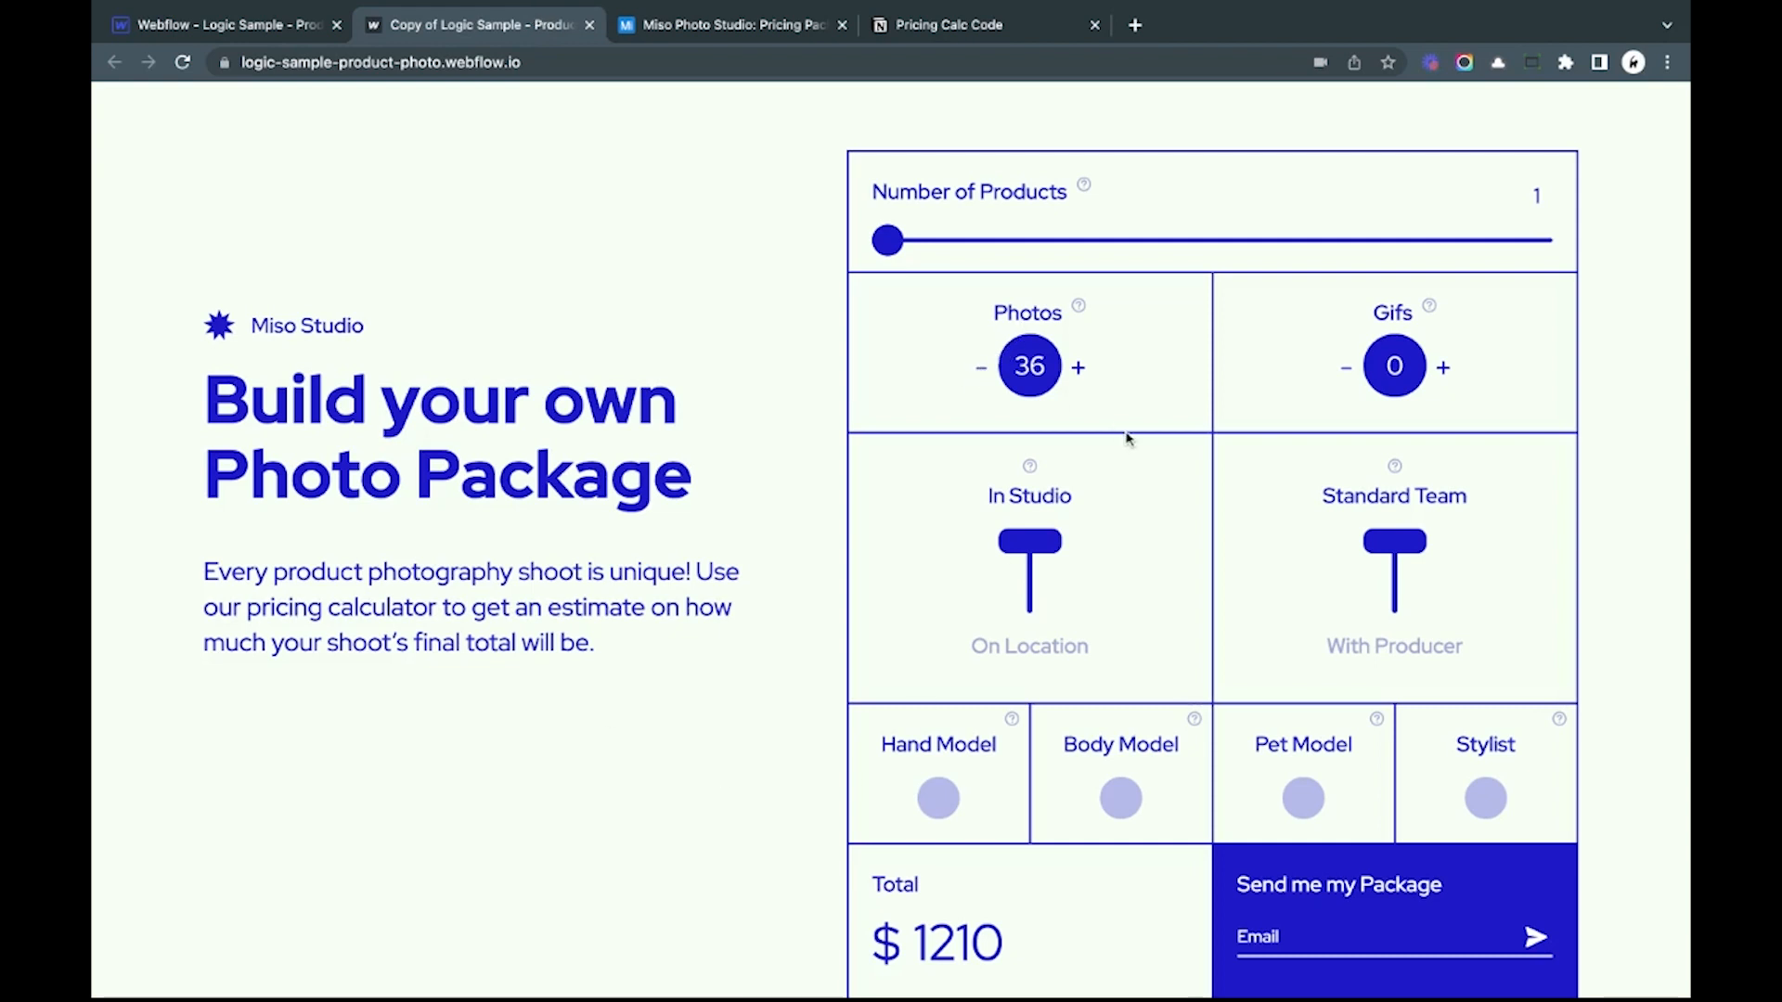
pyautogui.click(1081, 376)
pyautogui.moveTo(1038, 556); pyautogui.dragTo(1040, 561)
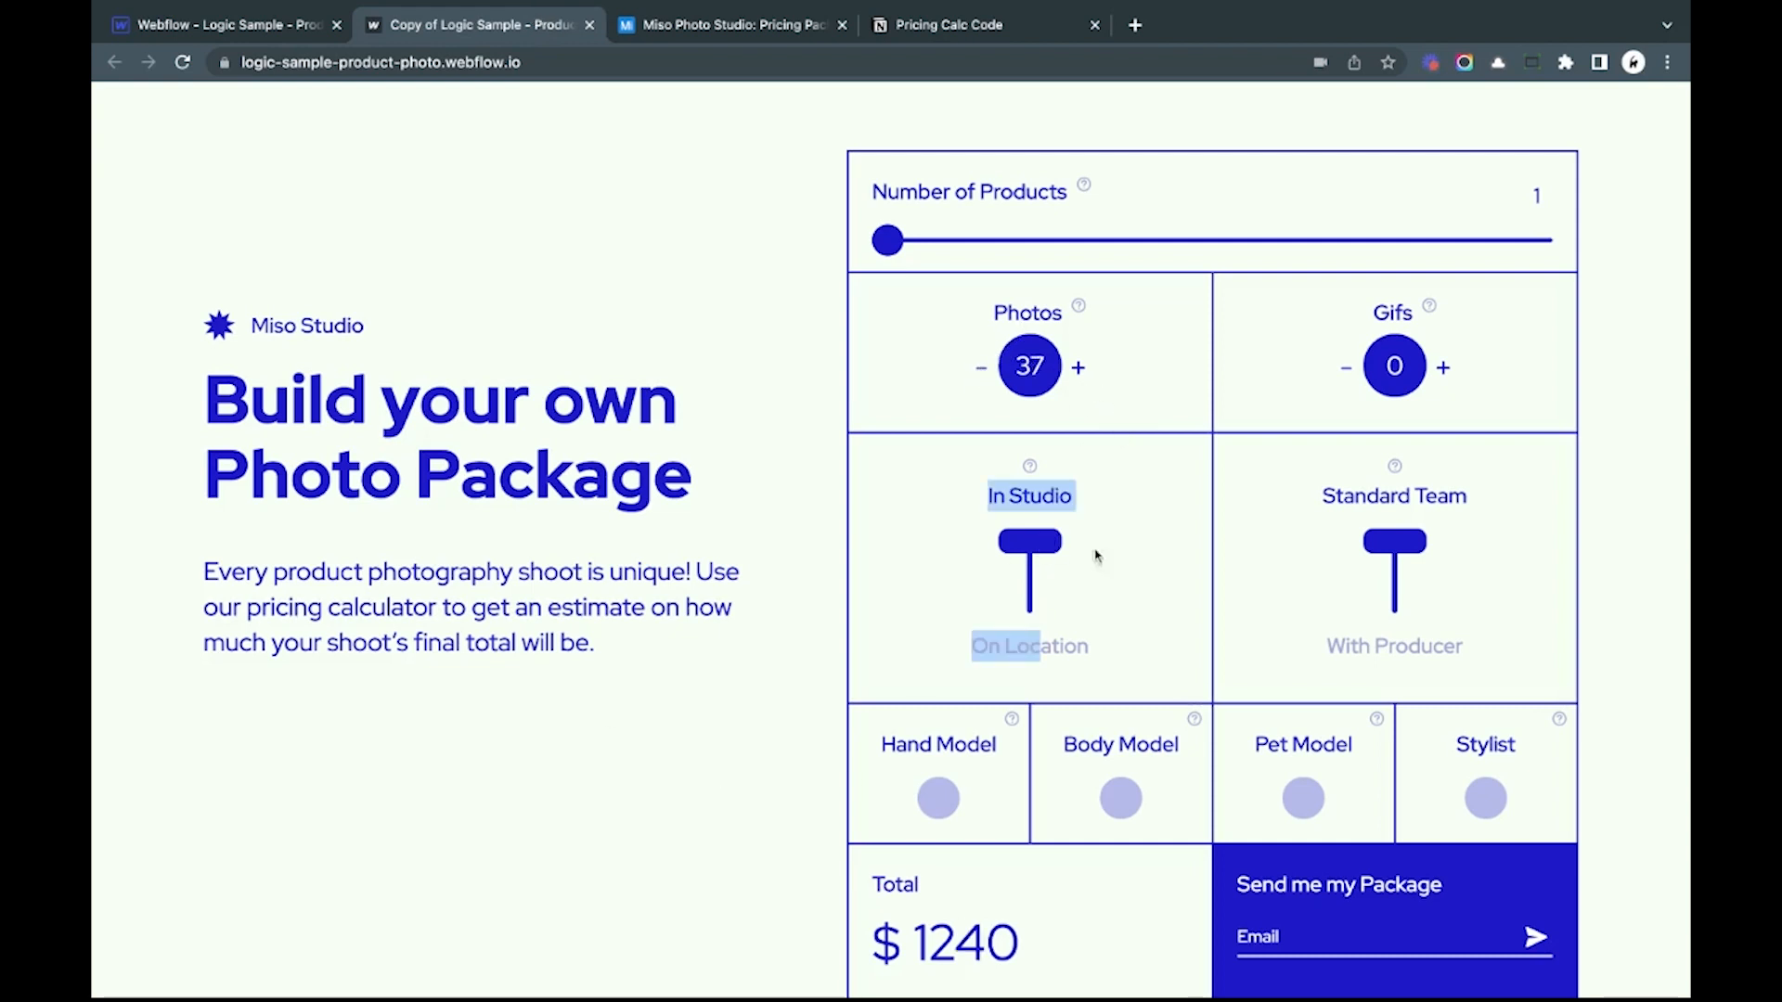
pyautogui.click(1134, 555)
pyautogui.moveTo(1012, 713)
pyautogui.moveTo(889, 242)
pyautogui.mouseDown()
pyautogui.moveTo(1022, 239)
pyautogui.moveTo(889, 241)
pyautogui.mouseUp()
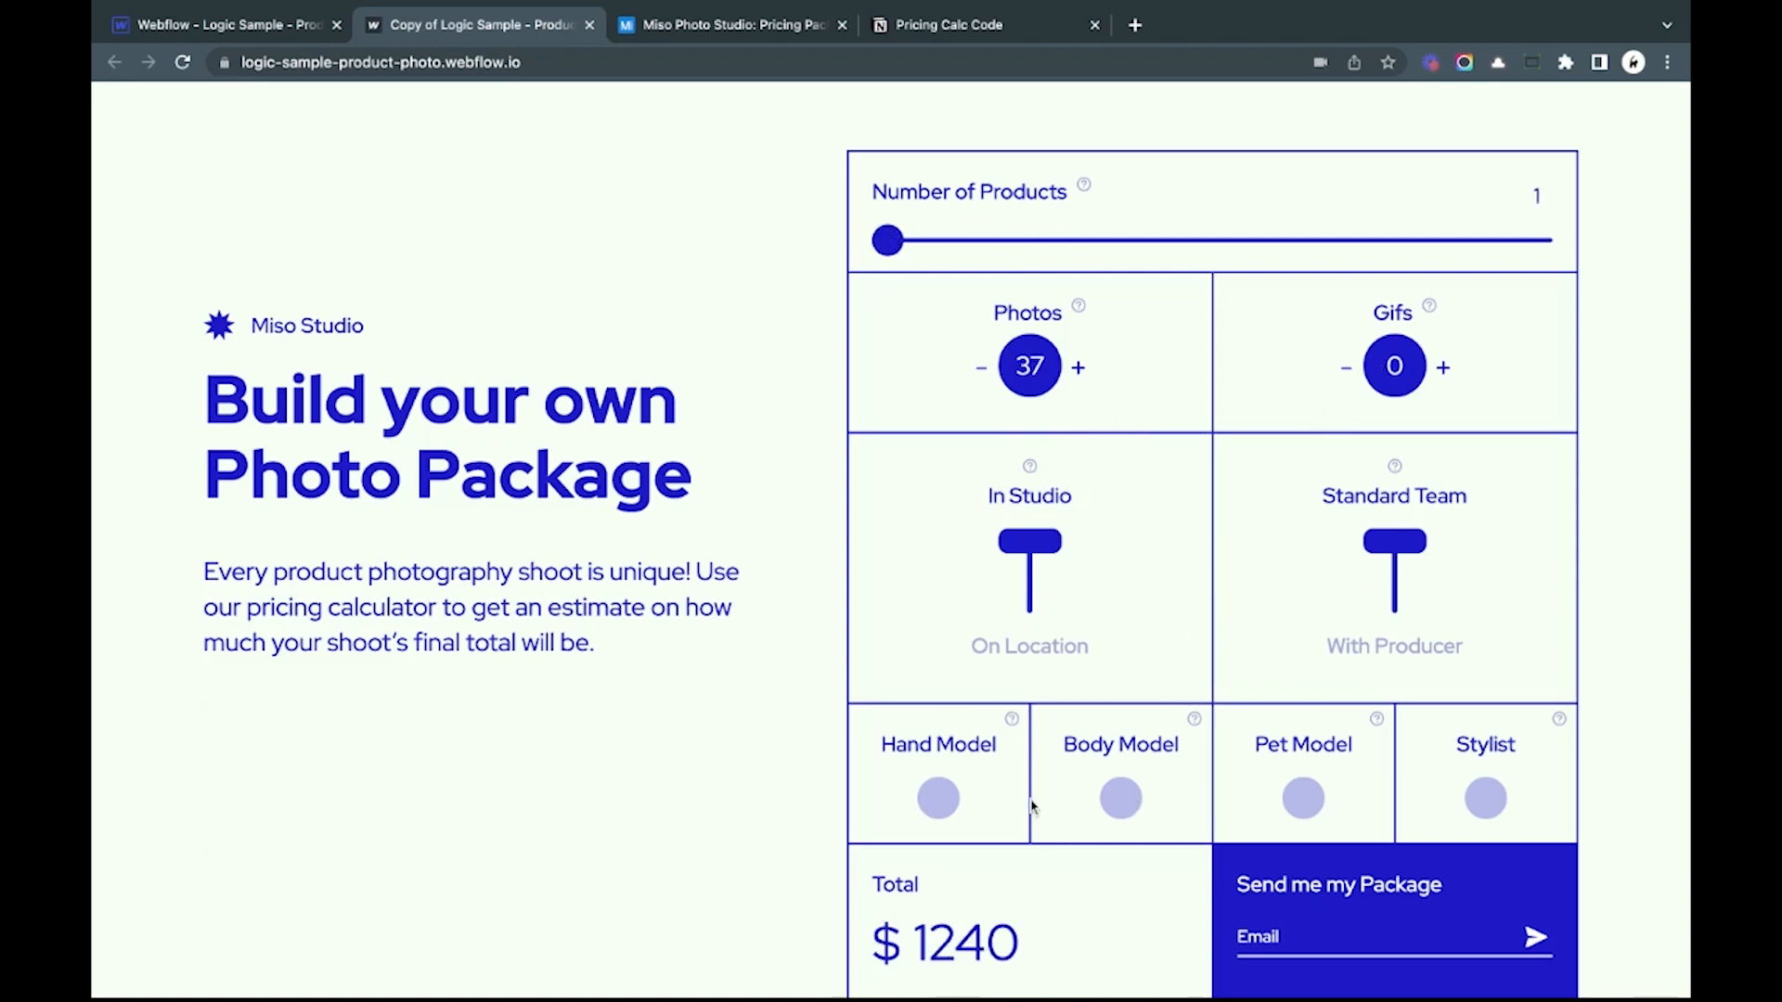
pyautogui.scroll(-1, 1032, 806)
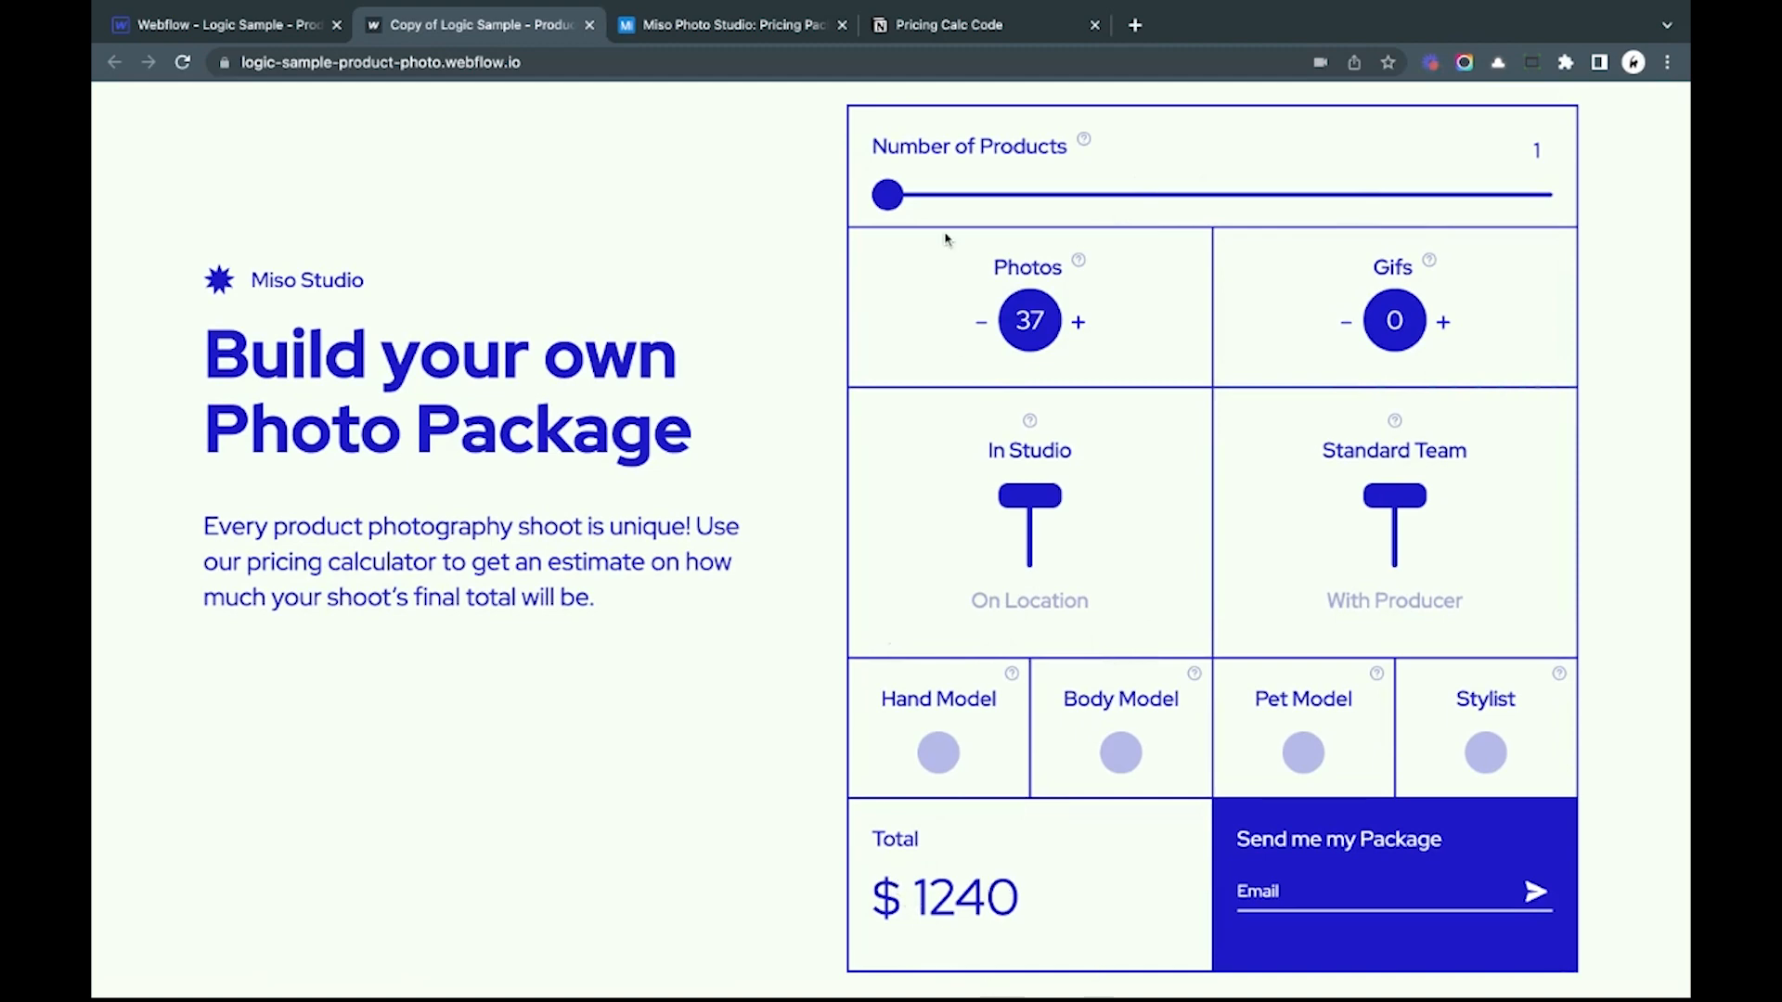
# Step: Return to the Notion script and highlight the calculateChange function name and its productsInput.value = productsSlider.value line
pyautogui.click(898, 24)
pyautogui.scroll(-2, 723, 281)
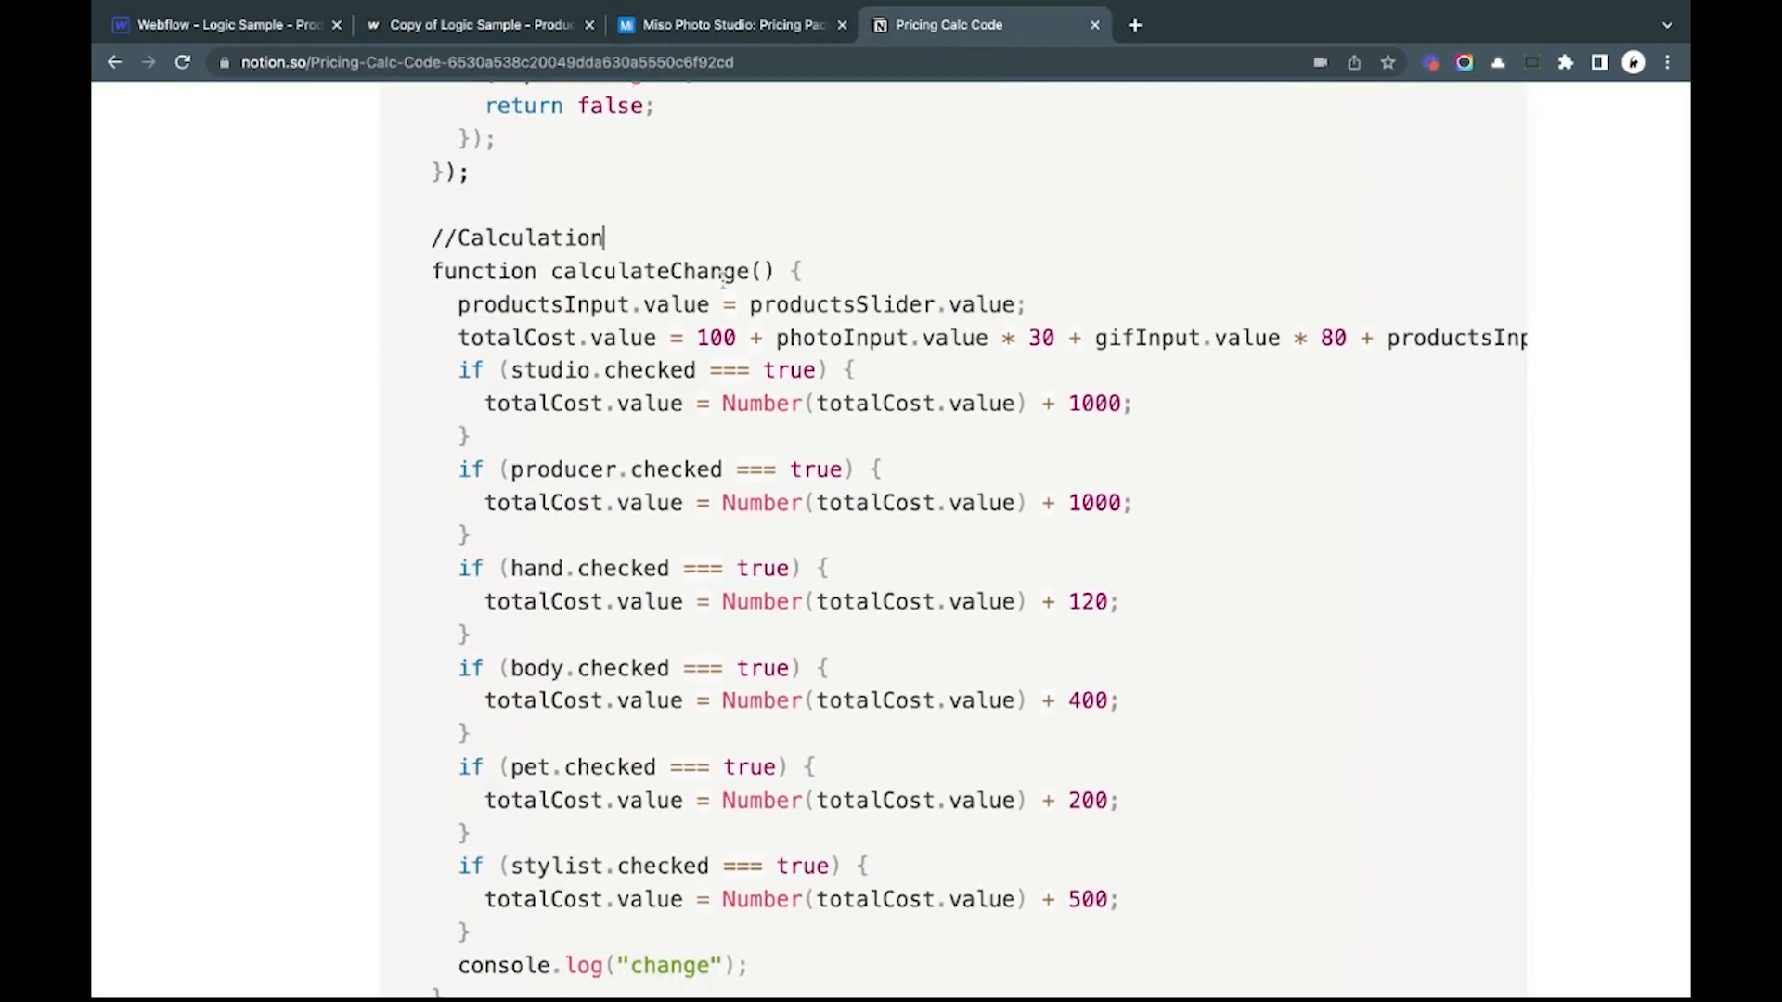
pyautogui.moveTo(574, 228)
pyautogui.mouseDown()
pyautogui.moveTo(788, 228)
pyautogui.moveTo(574, 228)
pyautogui.mouseUp()
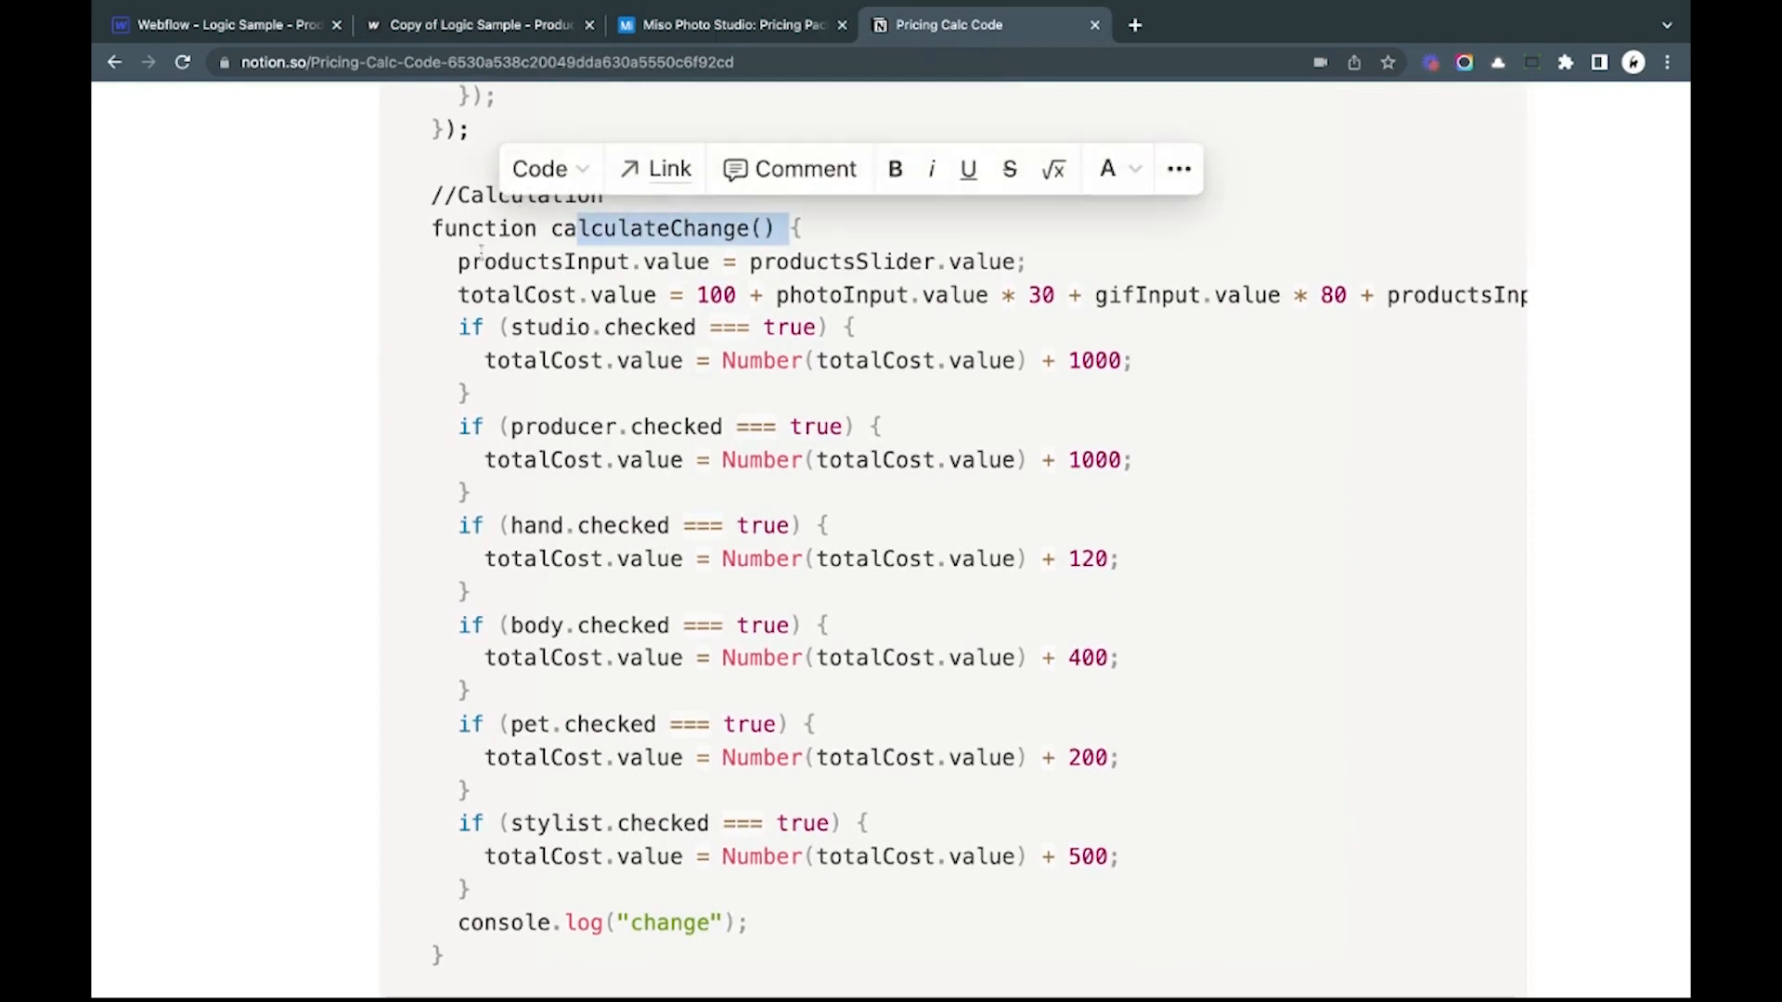
pyautogui.moveTo(459, 262); pyautogui.dragTo(1016, 263)
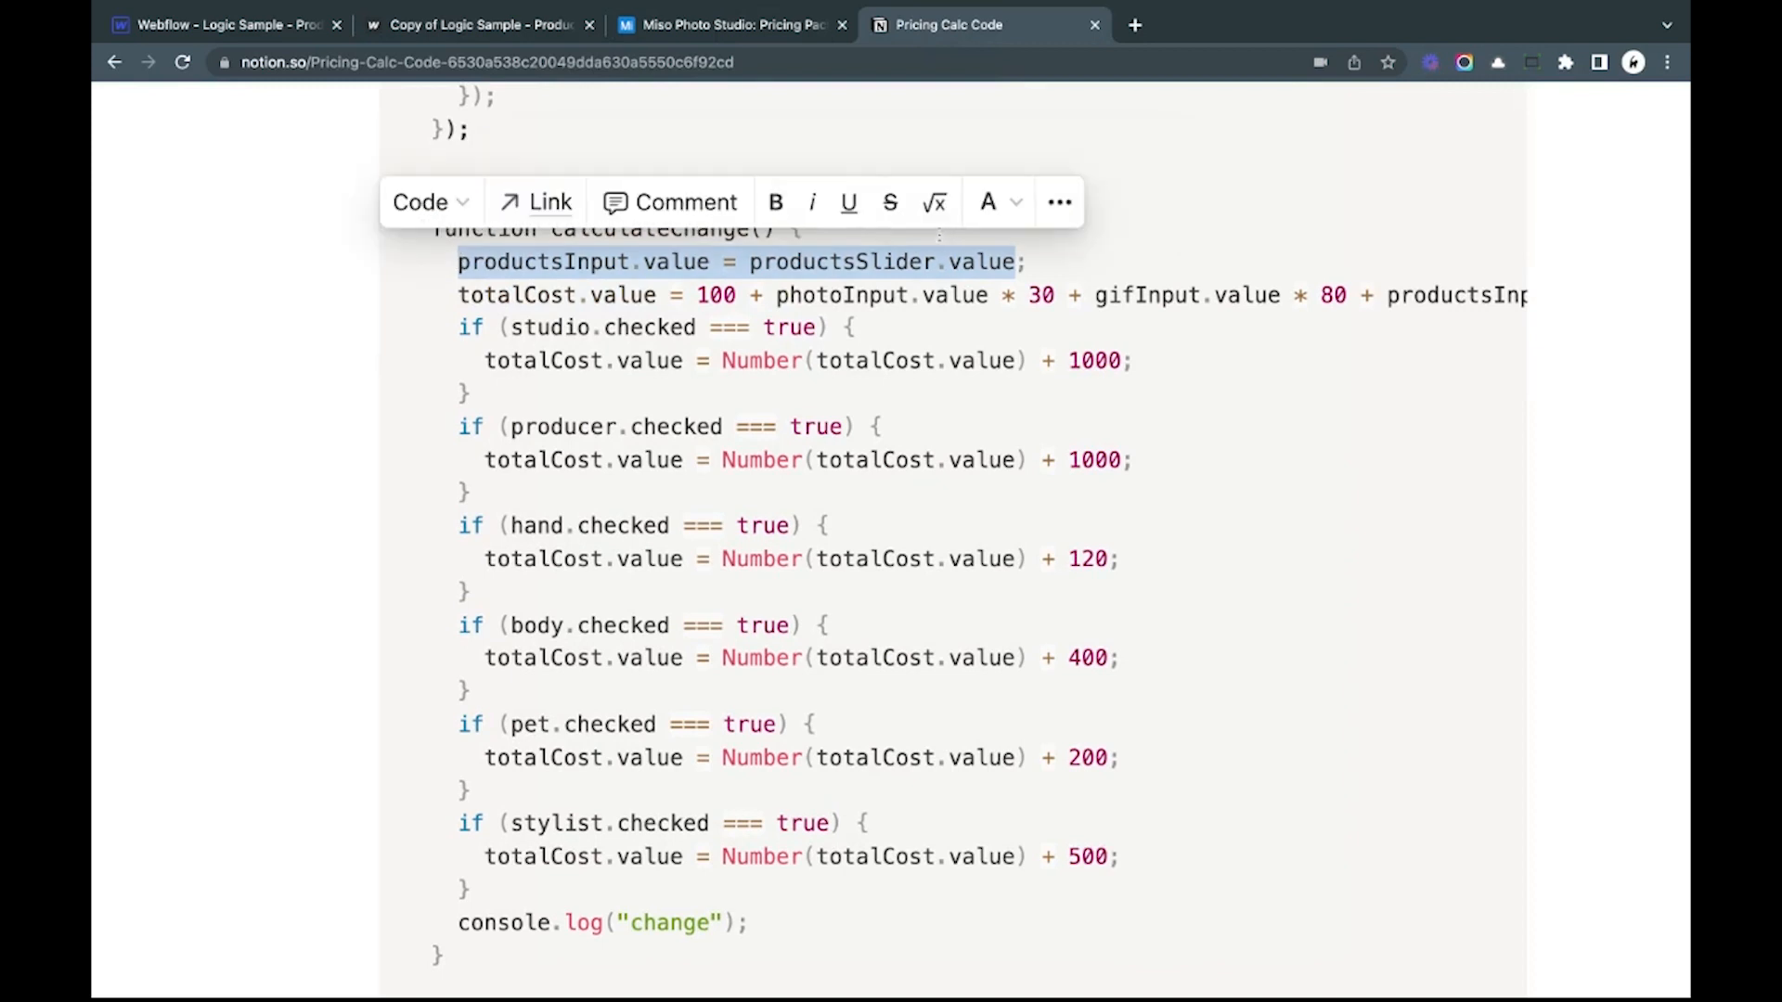
# Step: On the published page, test the Number of Products slider by setting it to 8 and then 18
pyautogui.click(502, 53)
pyautogui.moveTo(890, 200); pyautogui.dragTo(1080, 200)
pyautogui.moveTo(1079, 199)
pyautogui.mouseDown()
pyautogui.moveTo(888, 198)
pyautogui.moveTo(1081, 199)
pyautogui.mouseUp()
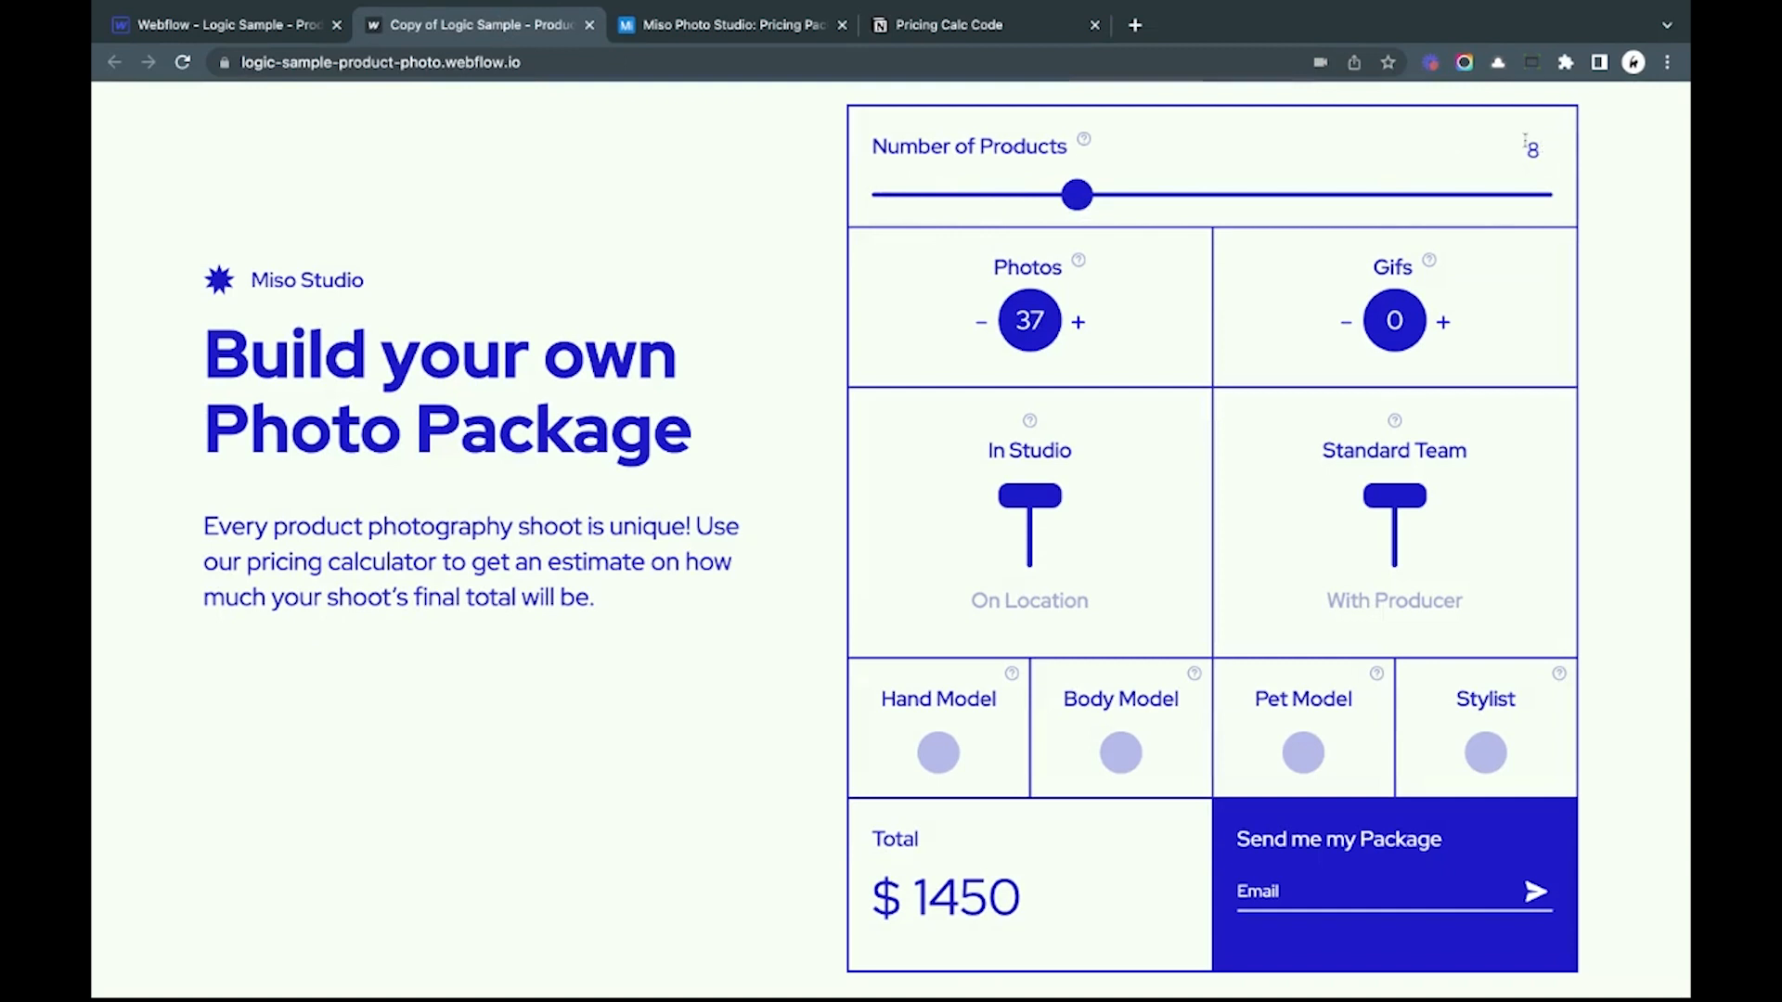
pyautogui.moveTo(1077, 195); pyautogui.dragTo(1348, 195)
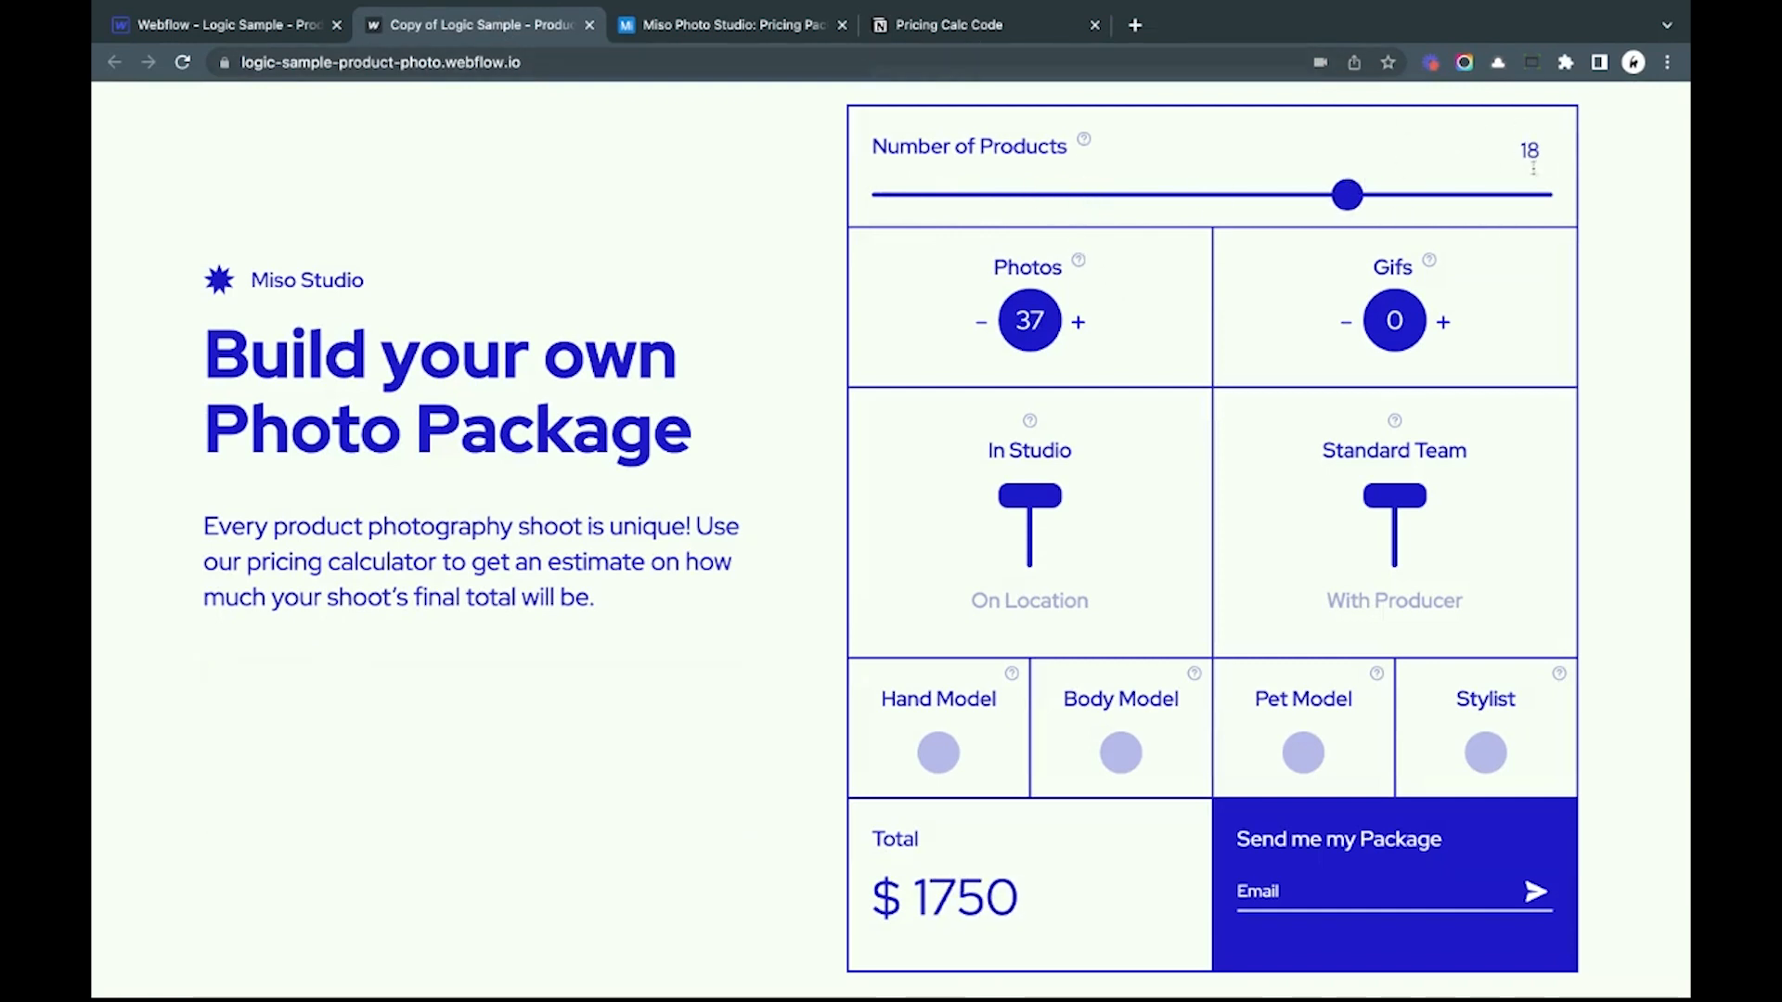
# Step: Highlight the whole totalCost.value formula line in the Notion script and compare it with the published page's Total
pyautogui.click(993, 26)
pyautogui.click(747, 393)
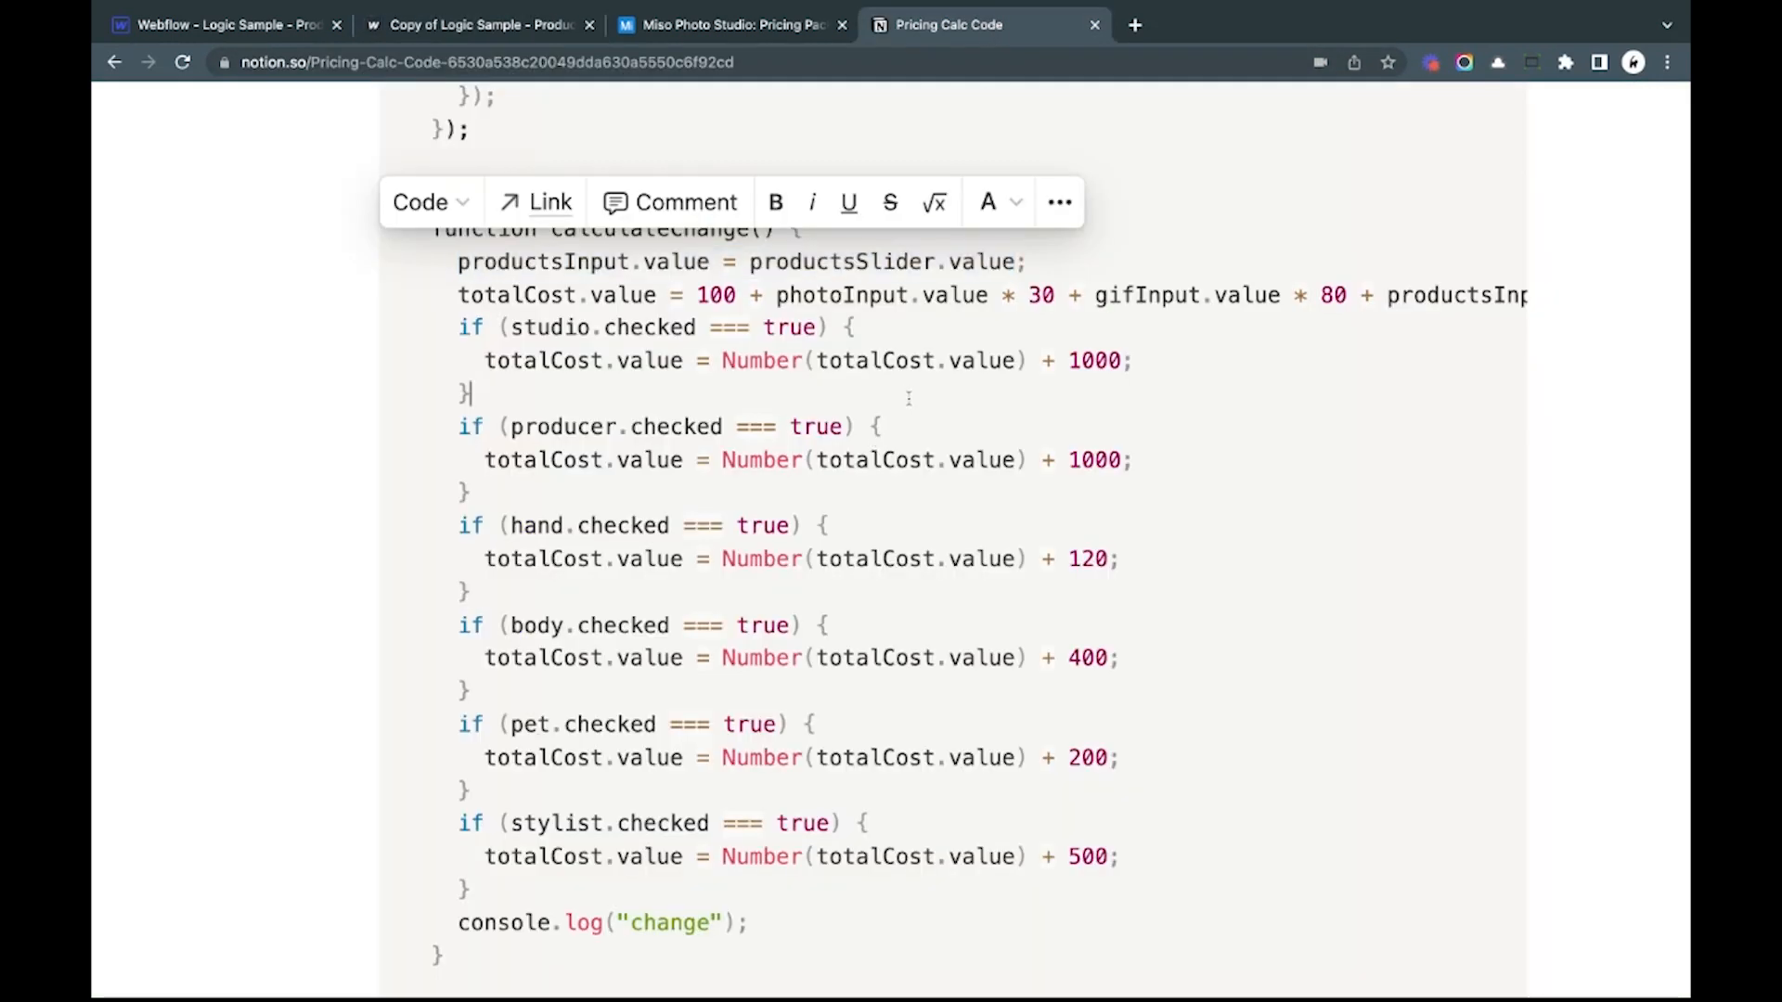
pyautogui.moveTo(451, 295); pyautogui.dragTo(1452, 295)
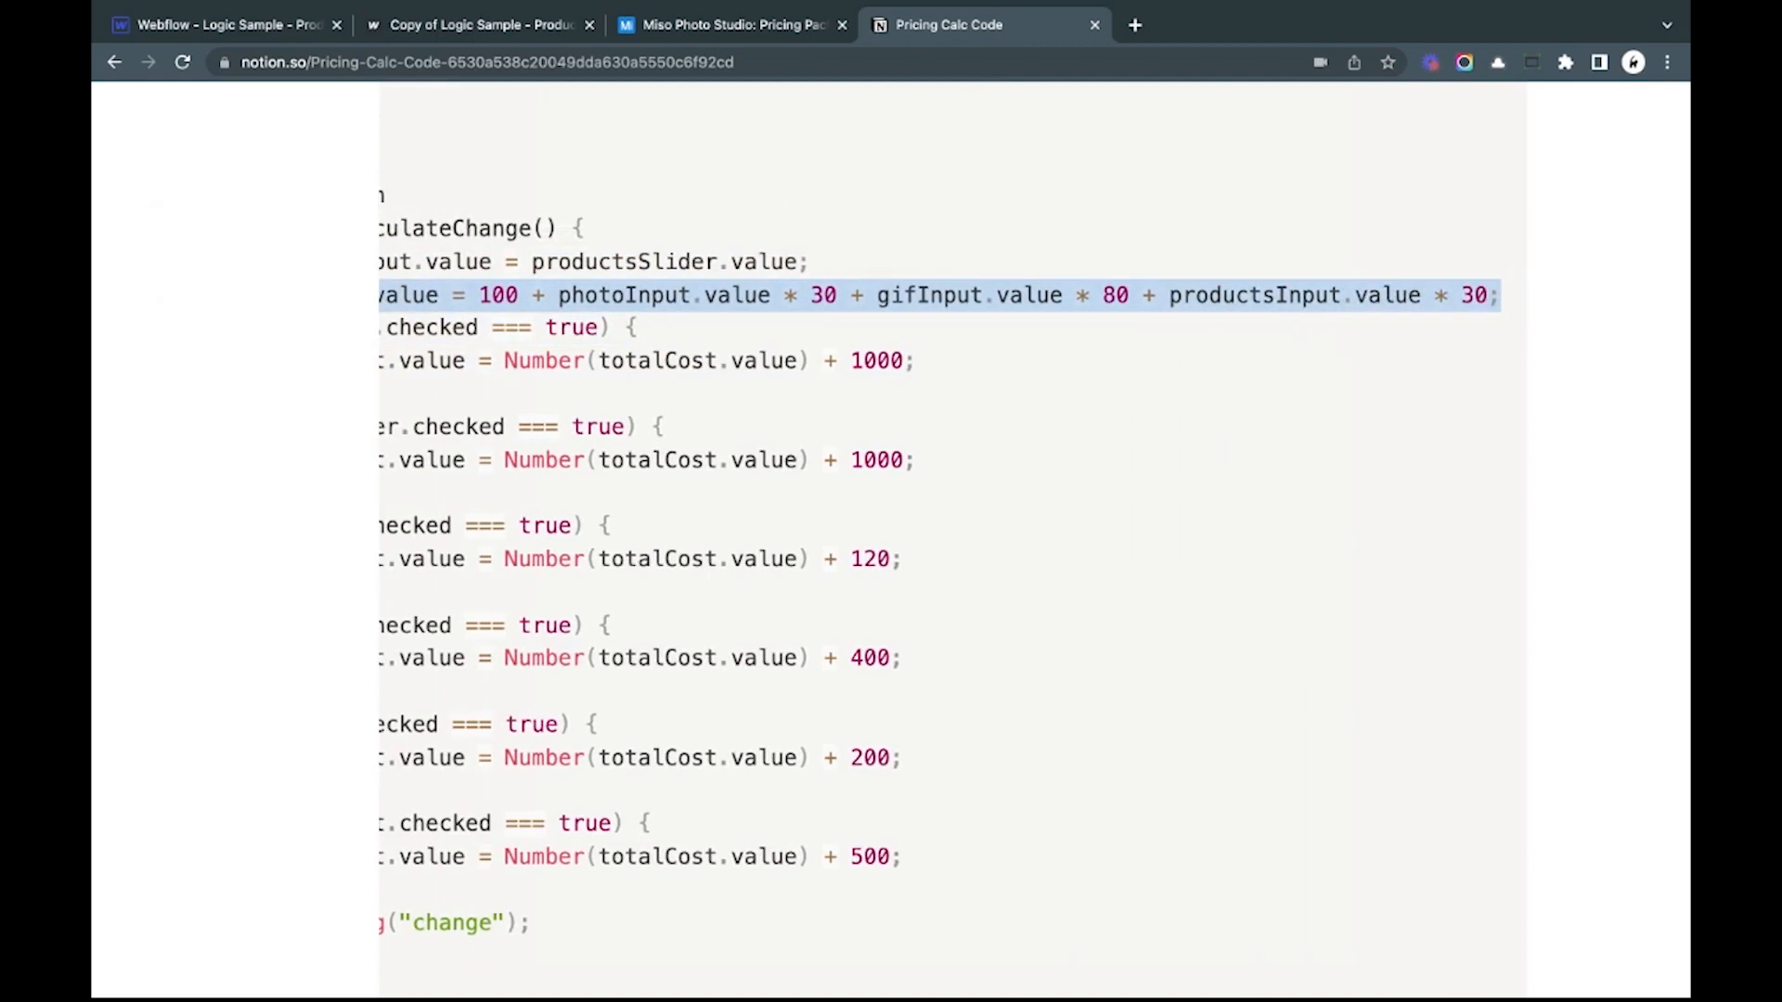
pyautogui.hscroll(-5, 1149, 268)
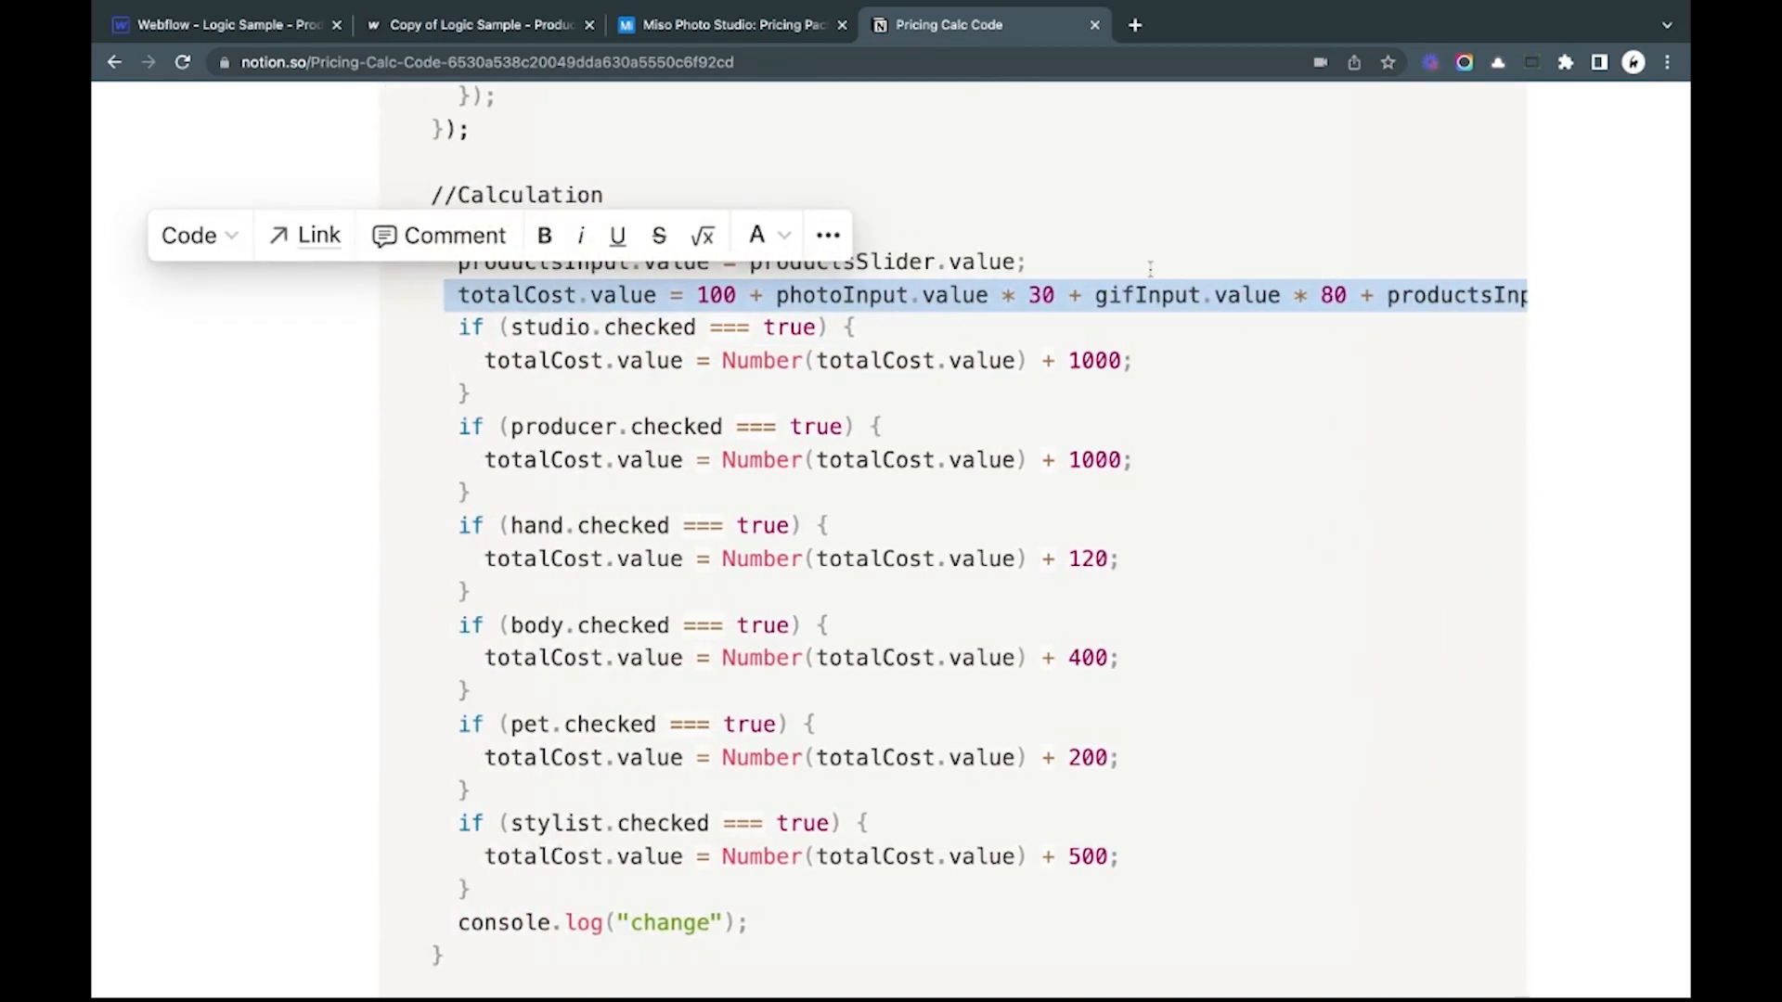
pyautogui.click(538, 28)
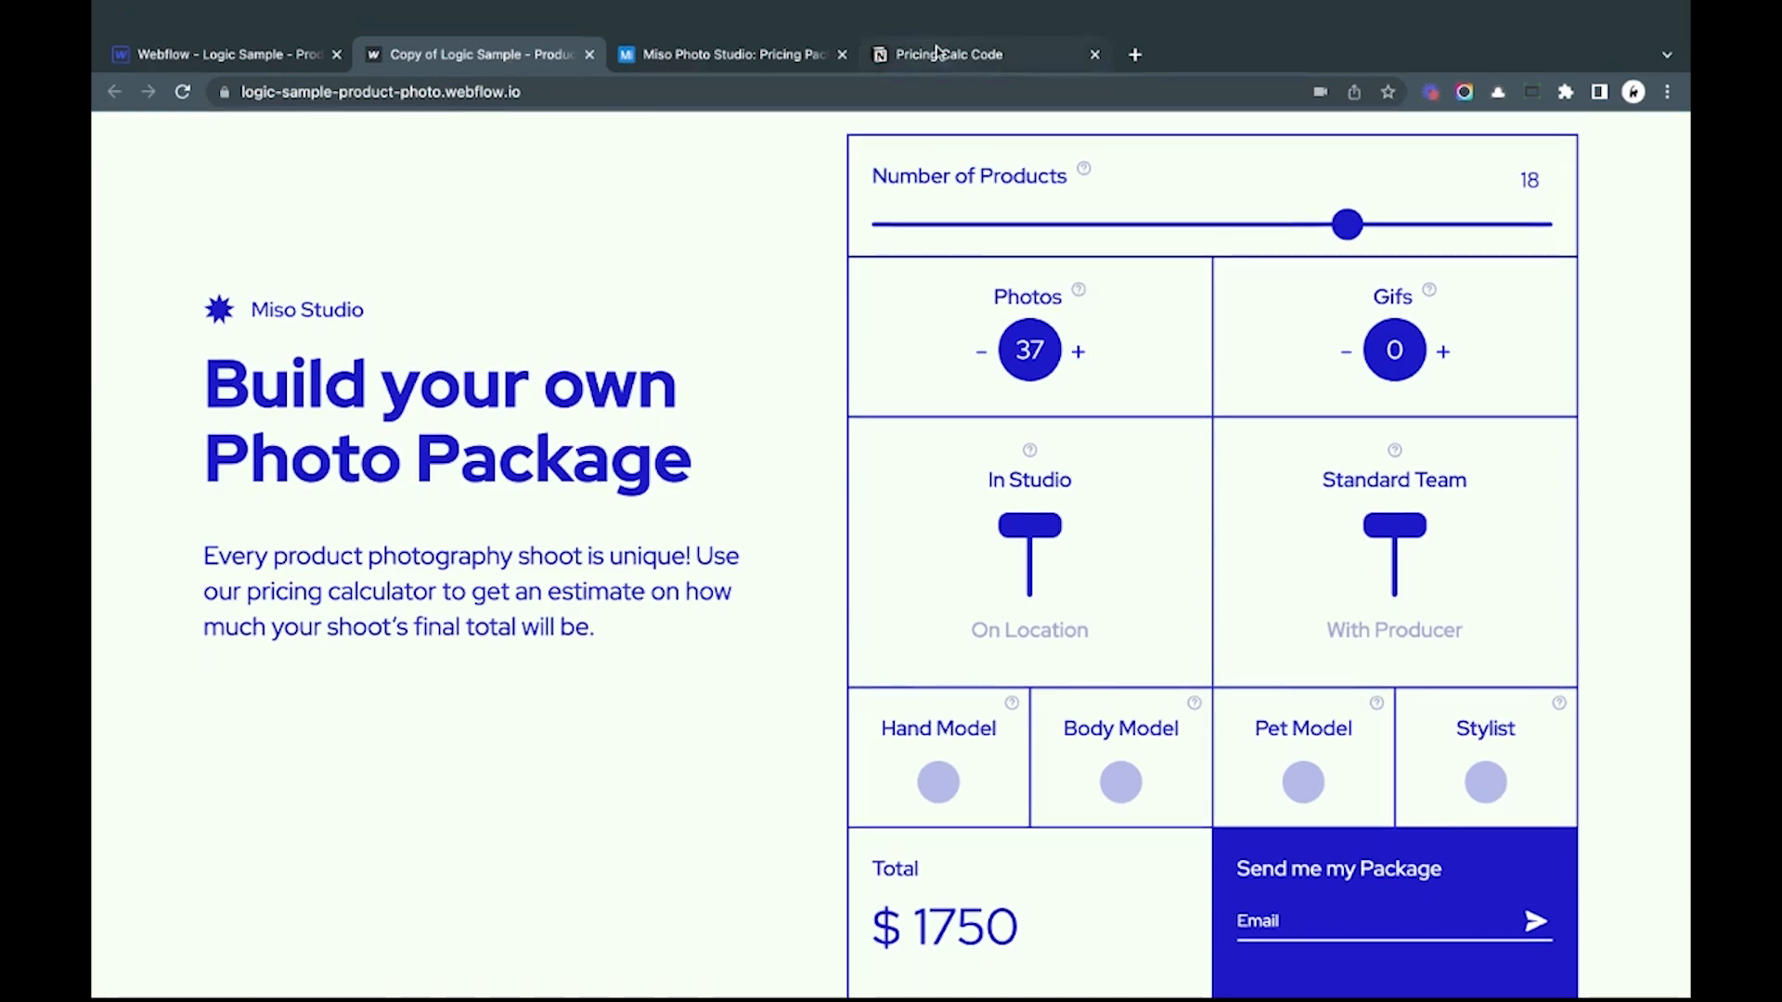
# Step: Back in the script, highlight the base cost of 100 and examine the photo, gif and product multipliers in the totalCost formula
pyautogui.click(902, 26)
pyautogui.click(864, 341)
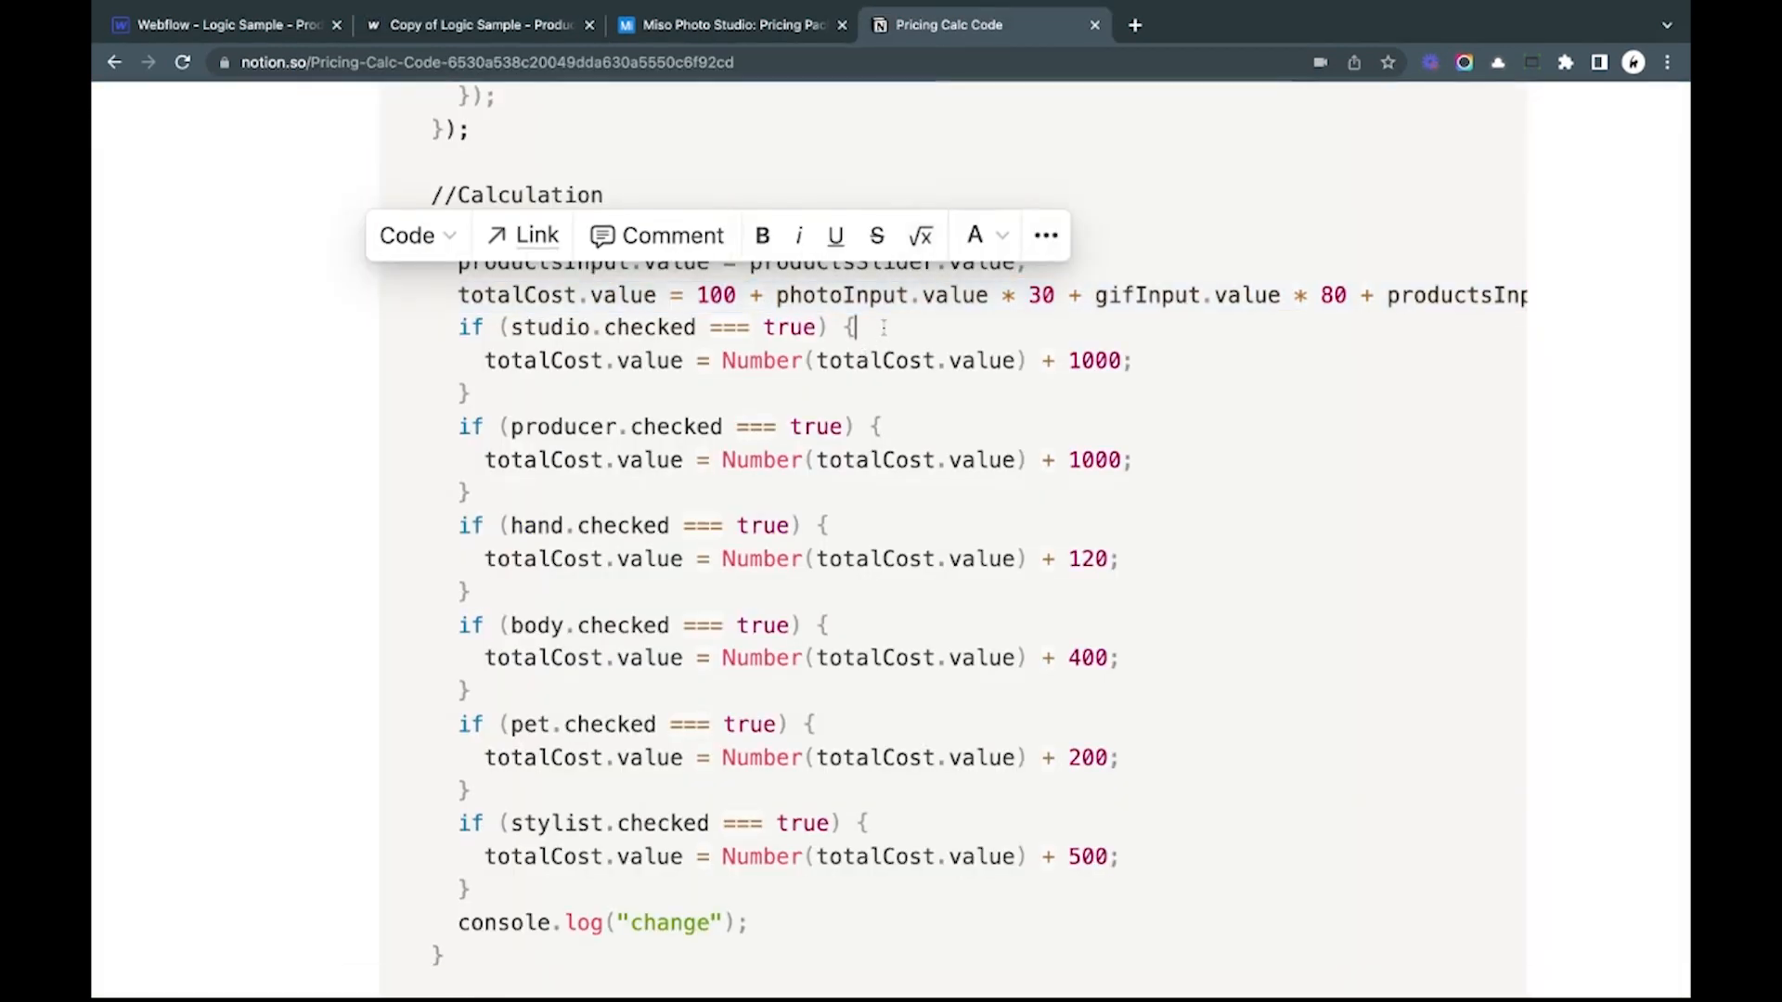
pyautogui.moveTo(684, 295); pyautogui.dragTo(748, 296)
pyautogui.click(750, 295)
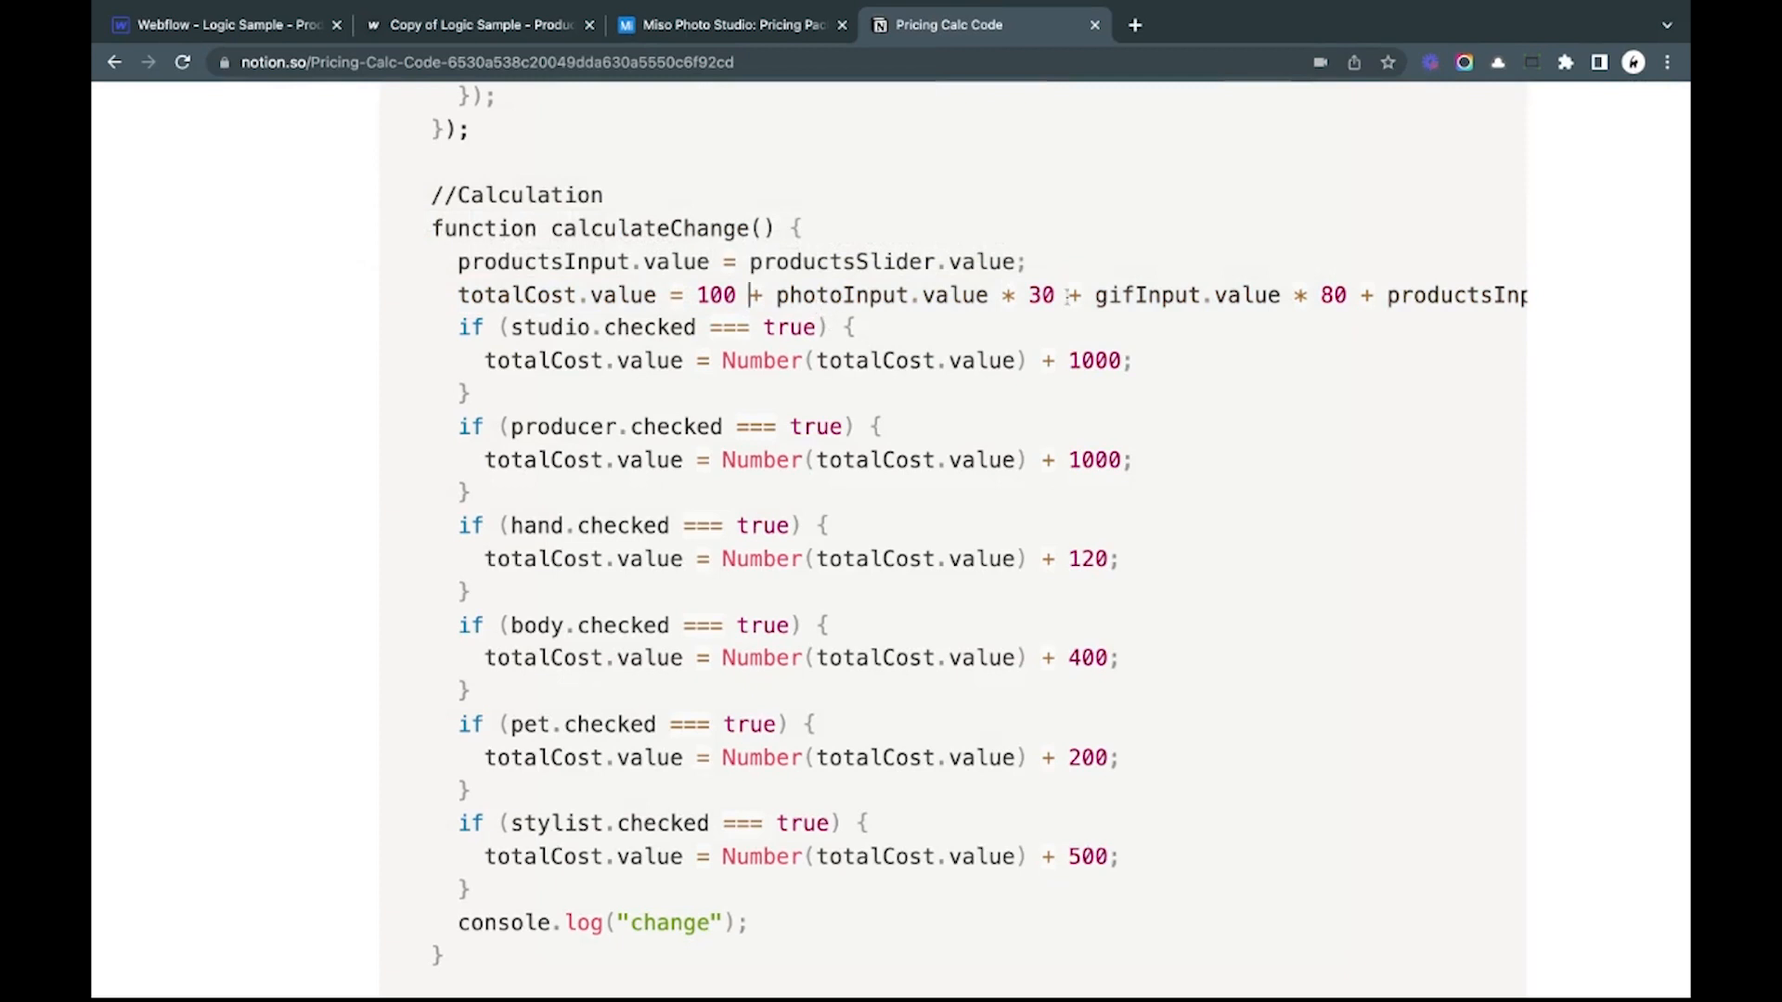
pyautogui.hscroll(1, 1046, 295)
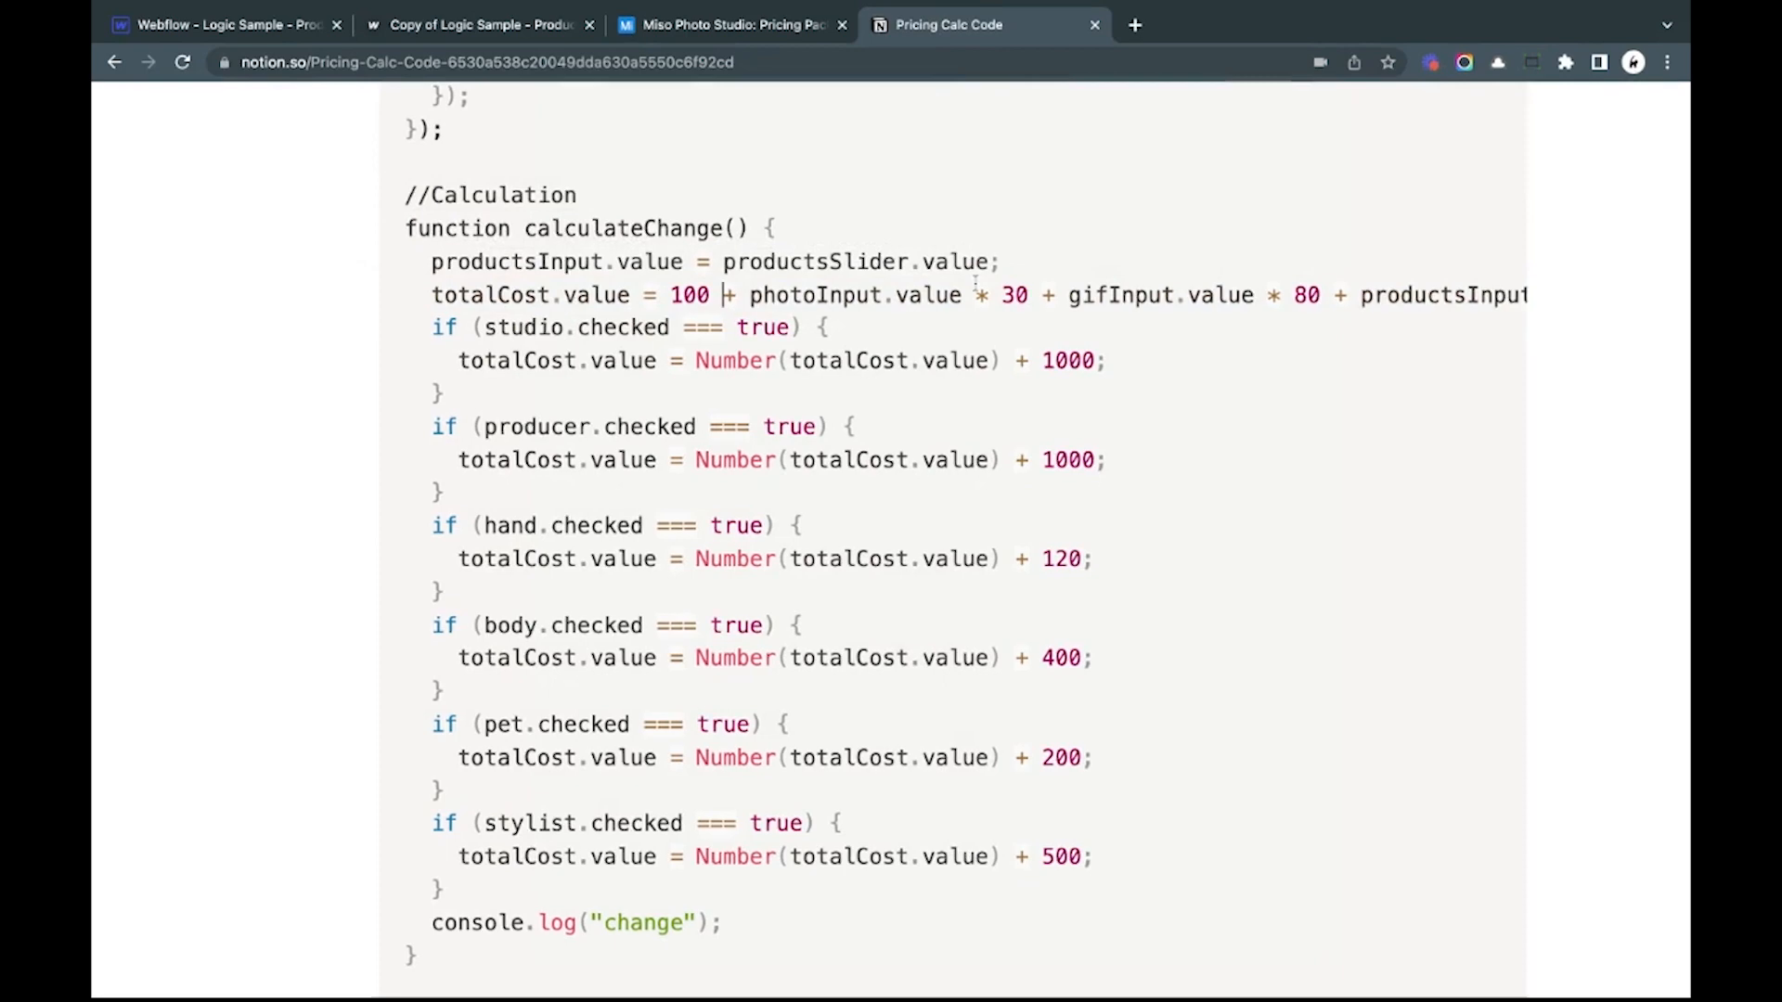
pyautogui.hscroll(5, 975, 284)
pyautogui.hscroll(1, 1149, 299)
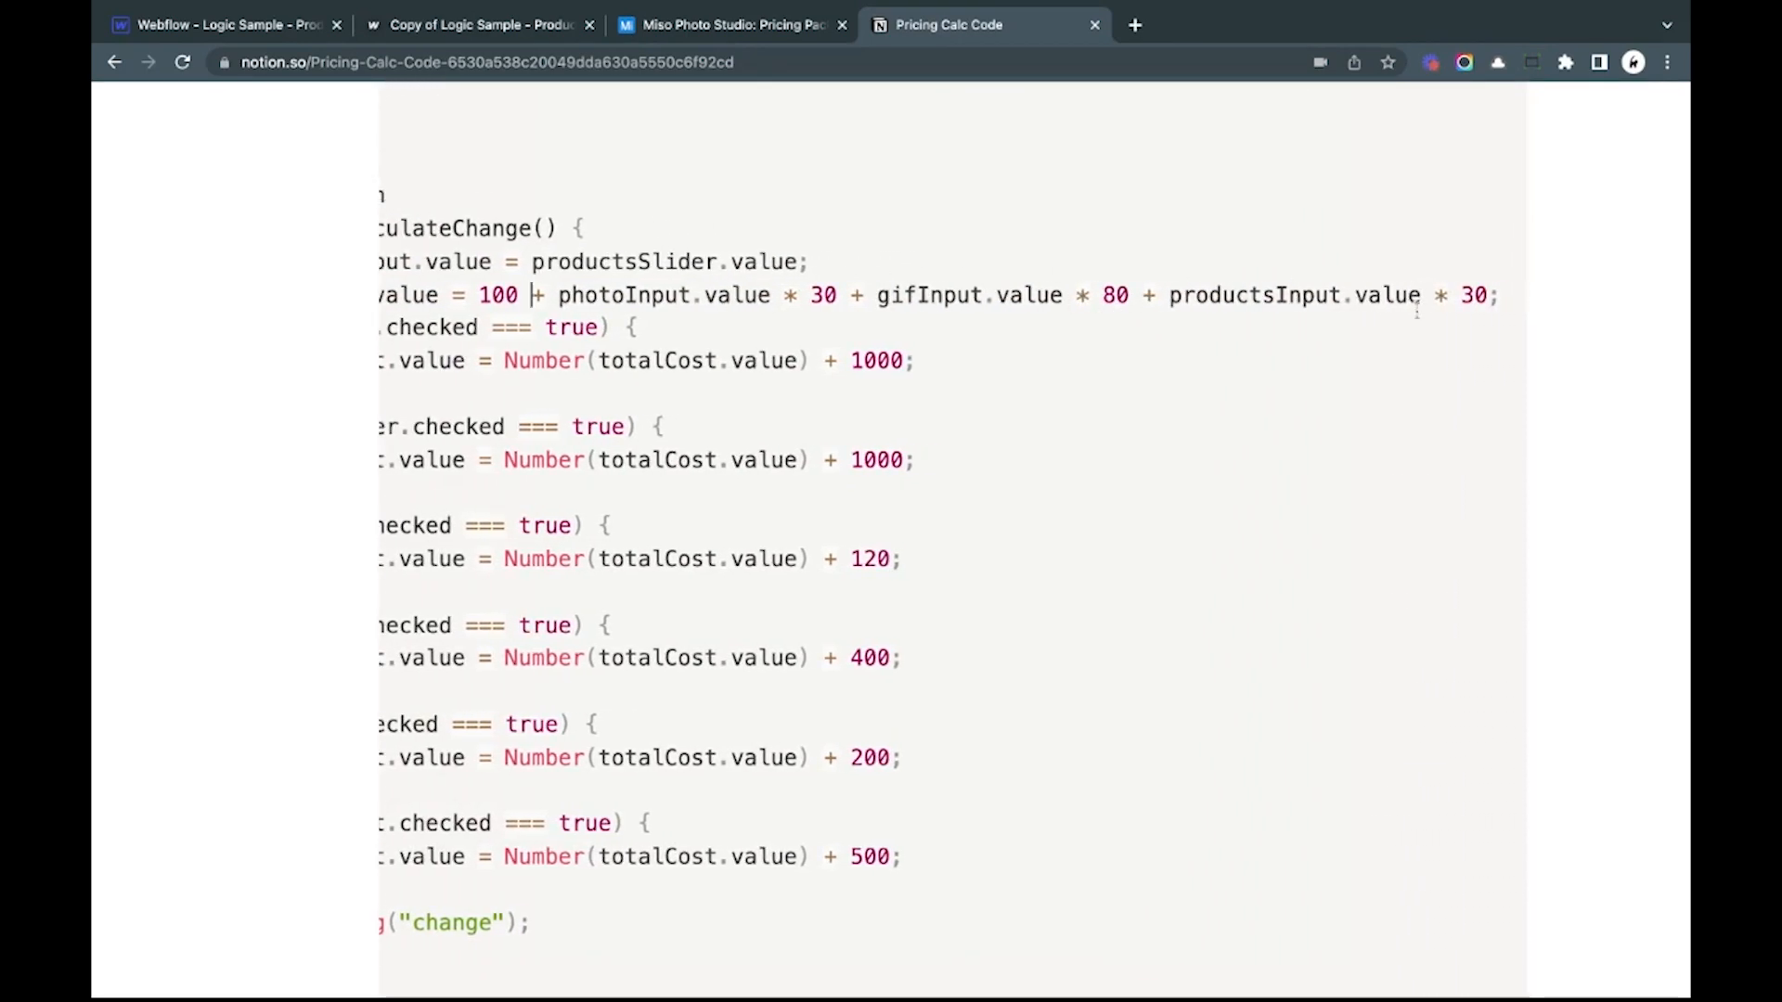
pyautogui.hscroll(-4, 1514, 293)
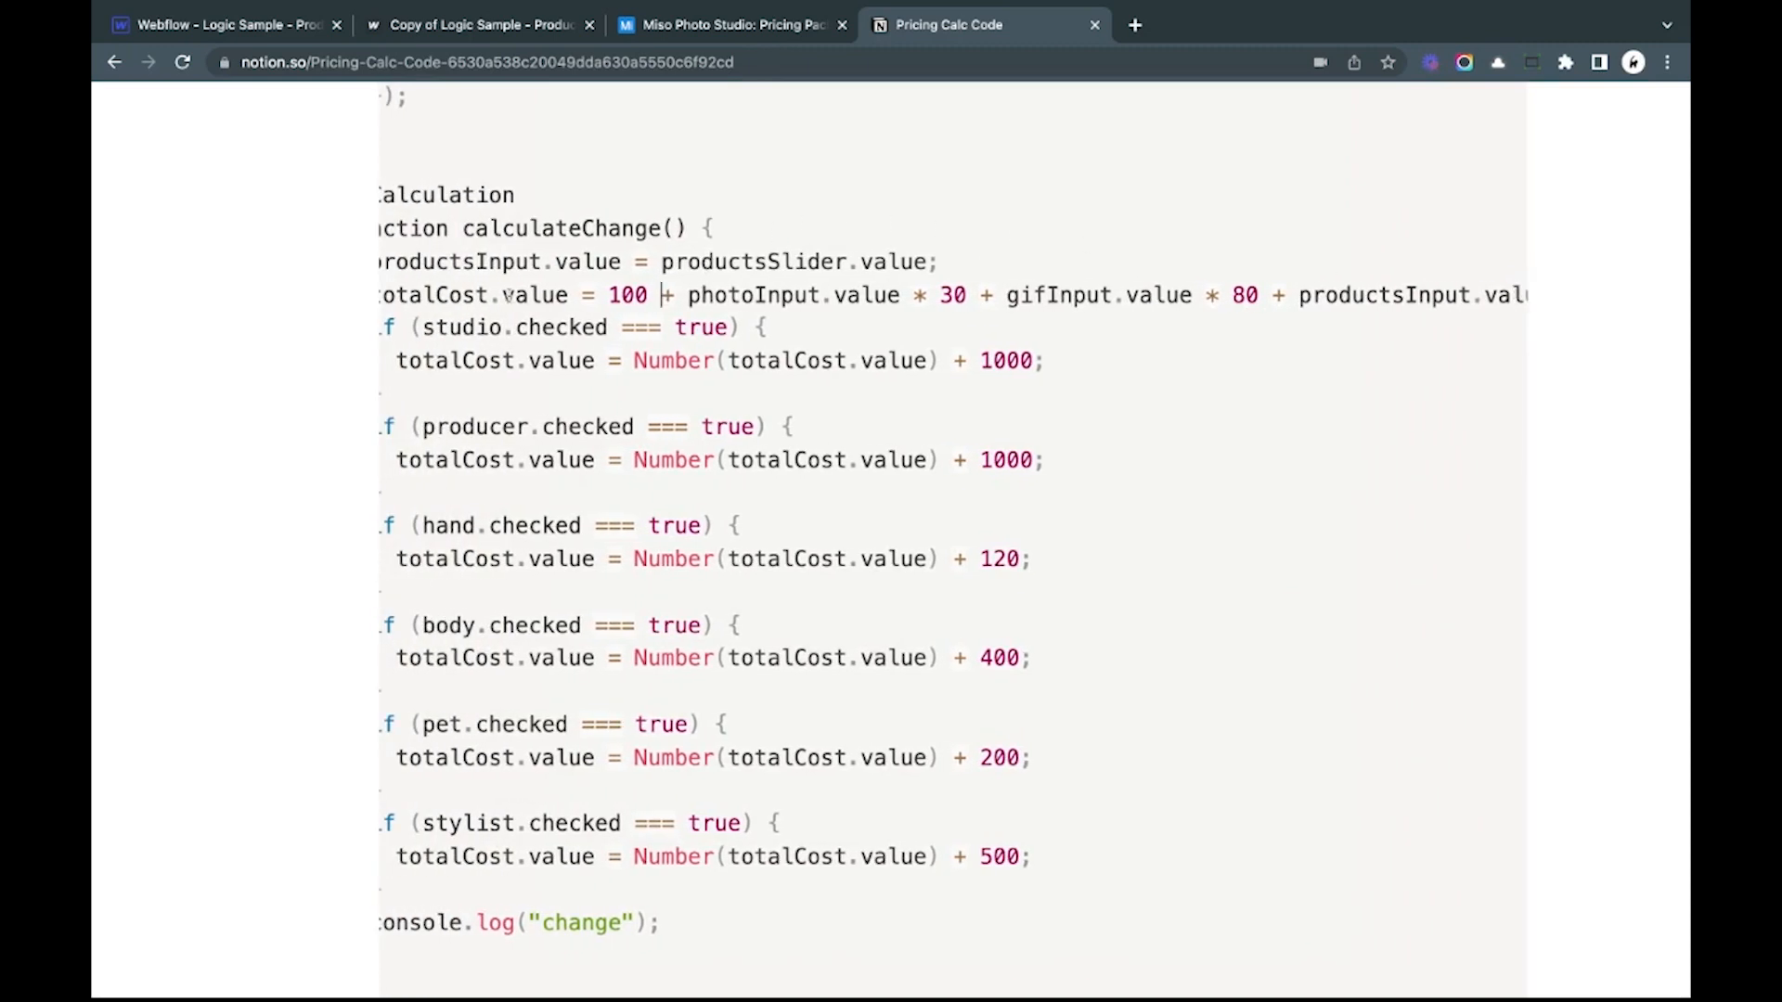
# Step: Examine the if statements for the checked options and highlight the + 500 added by the stylist condition
pyautogui.scroll(-1, 507, 295)
pyautogui.hscroll(-2, 511, 293)
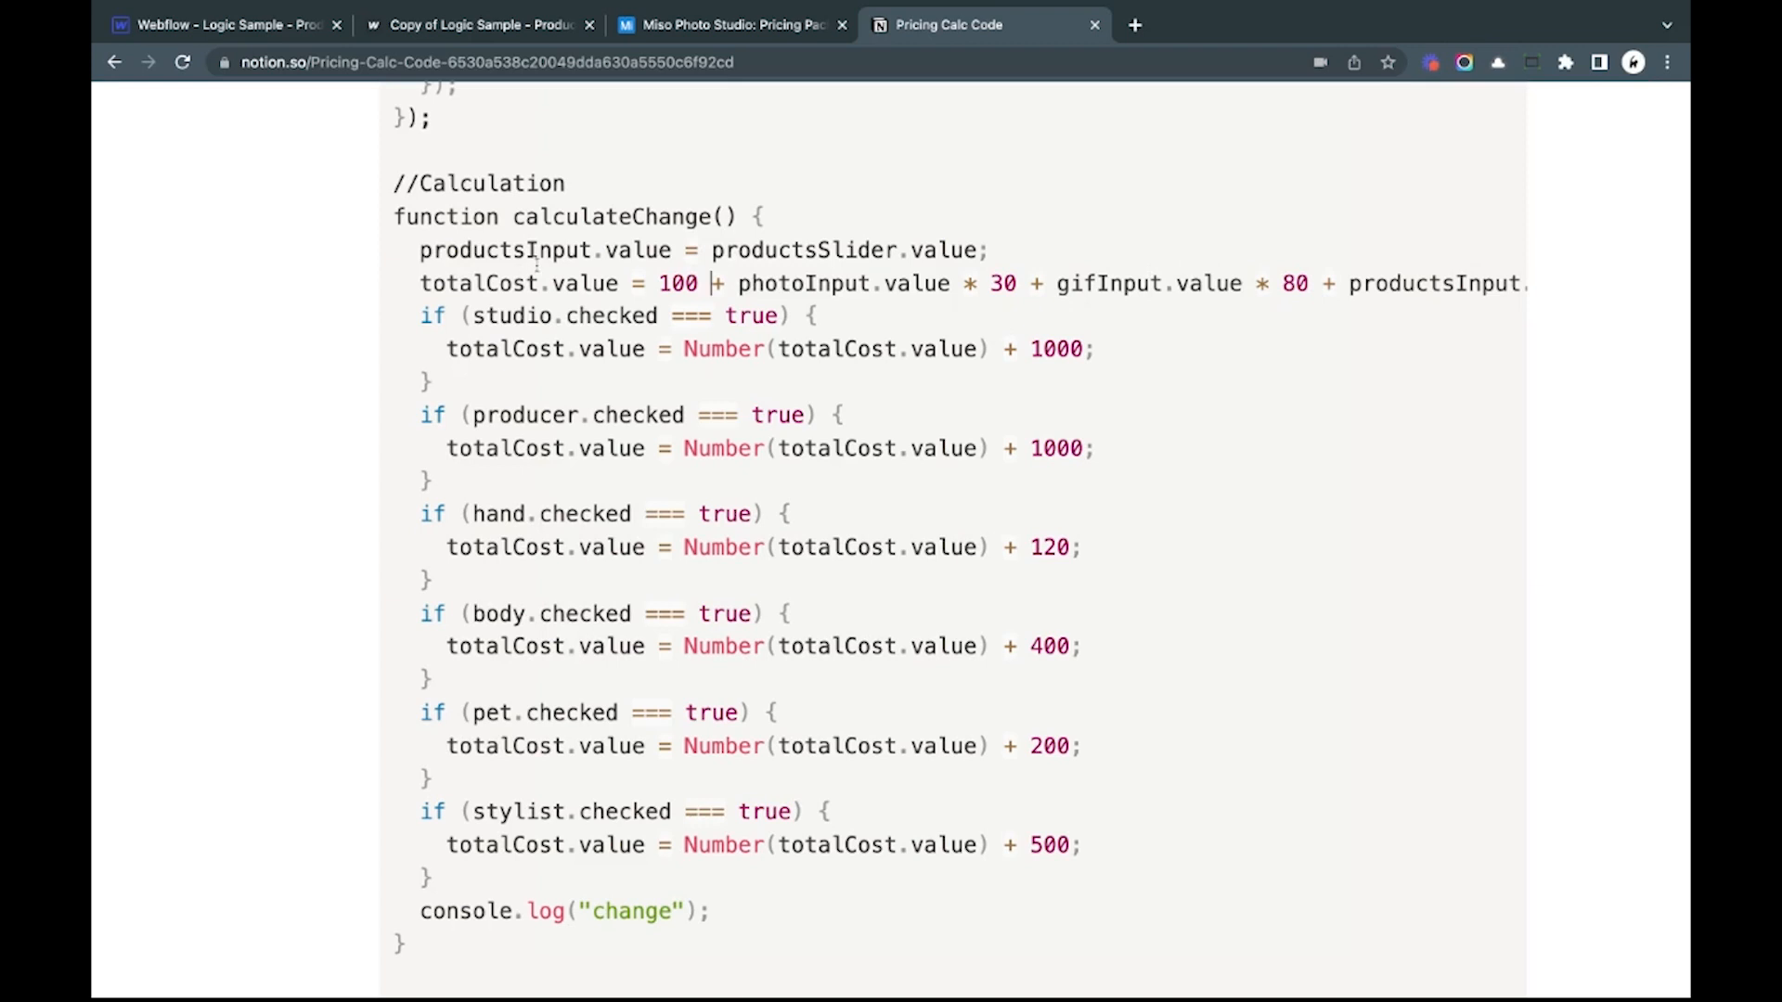
pyautogui.scroll(-2, 535, 265)
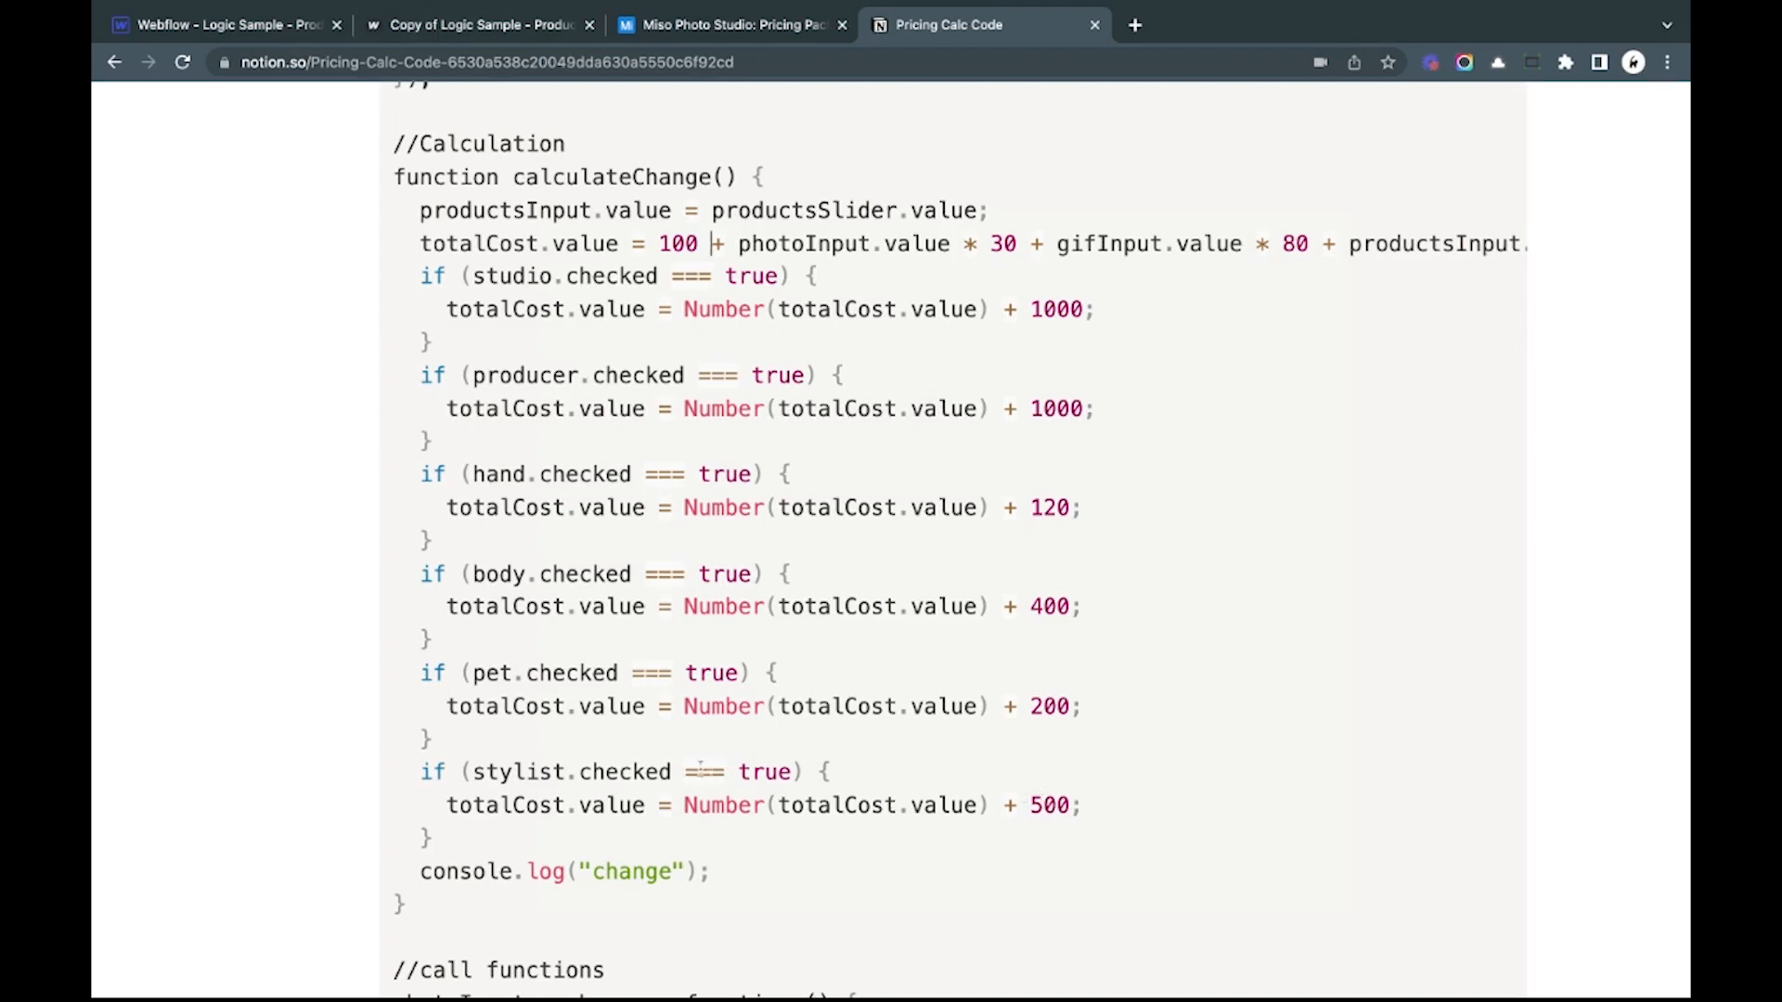
pyautogui.moveTo(1004, 804); pyautogui.dragTo(1081, 806)
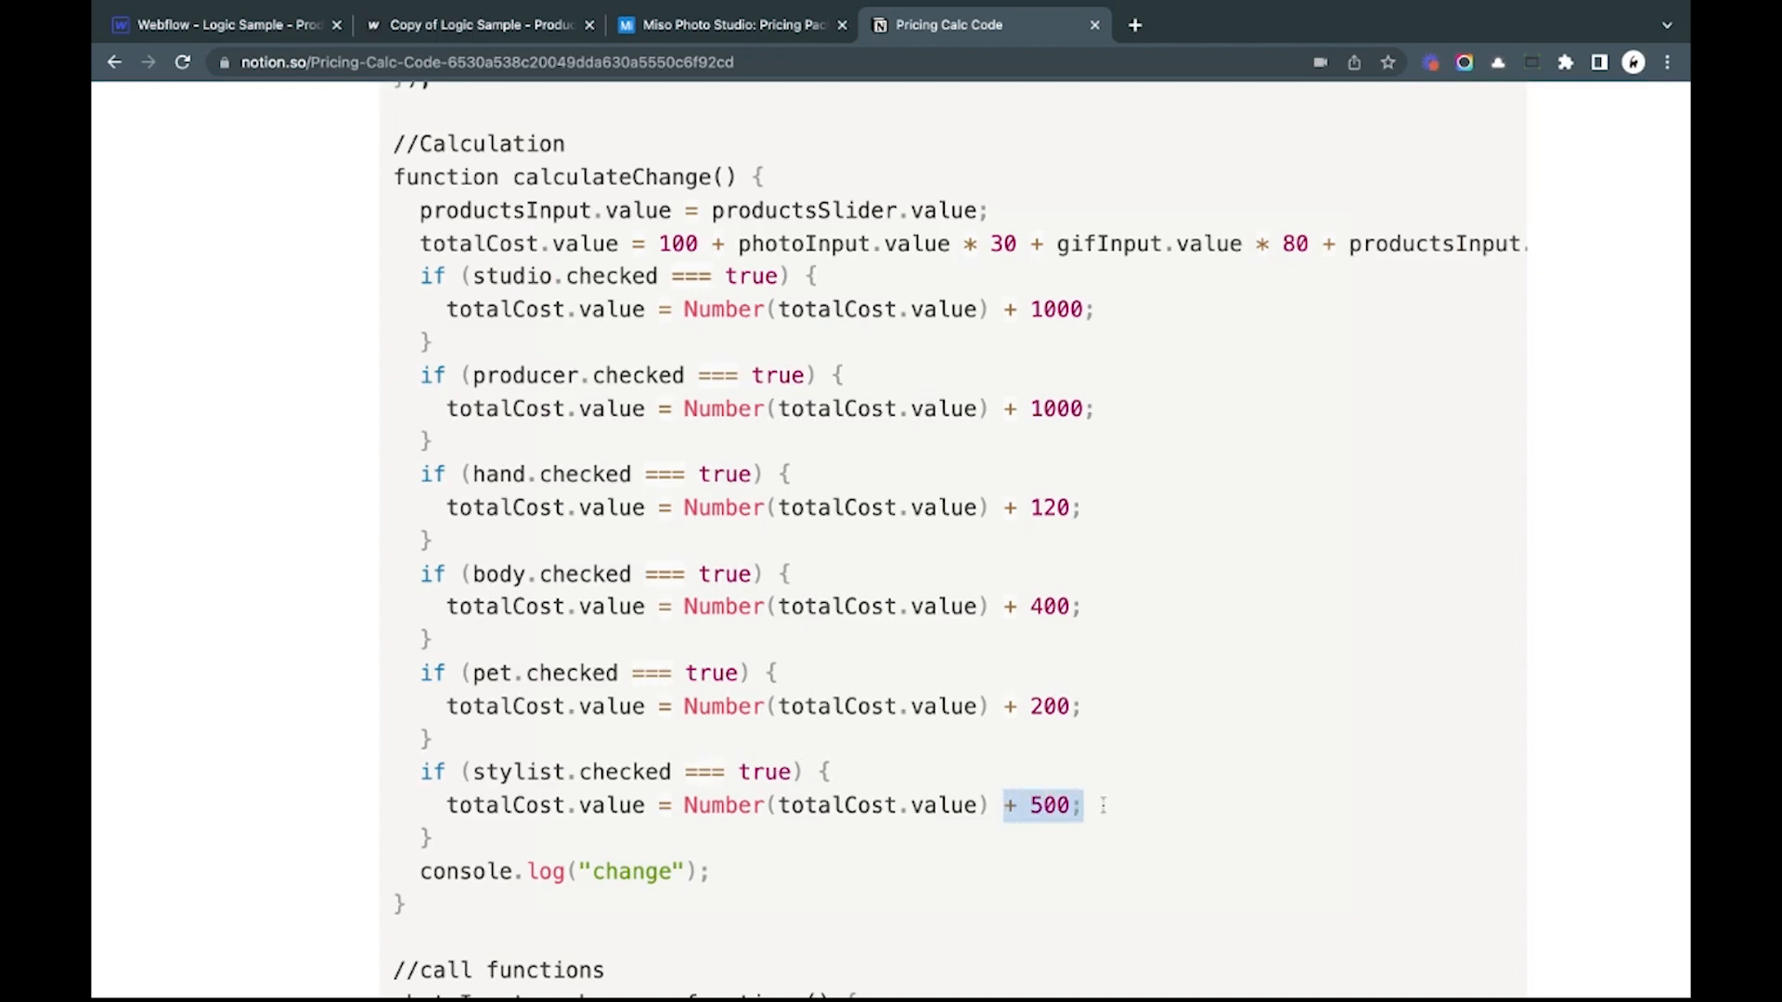
pyautogui.click(1072, 826)
pyautogui.scroll(-1, 1072, 826)
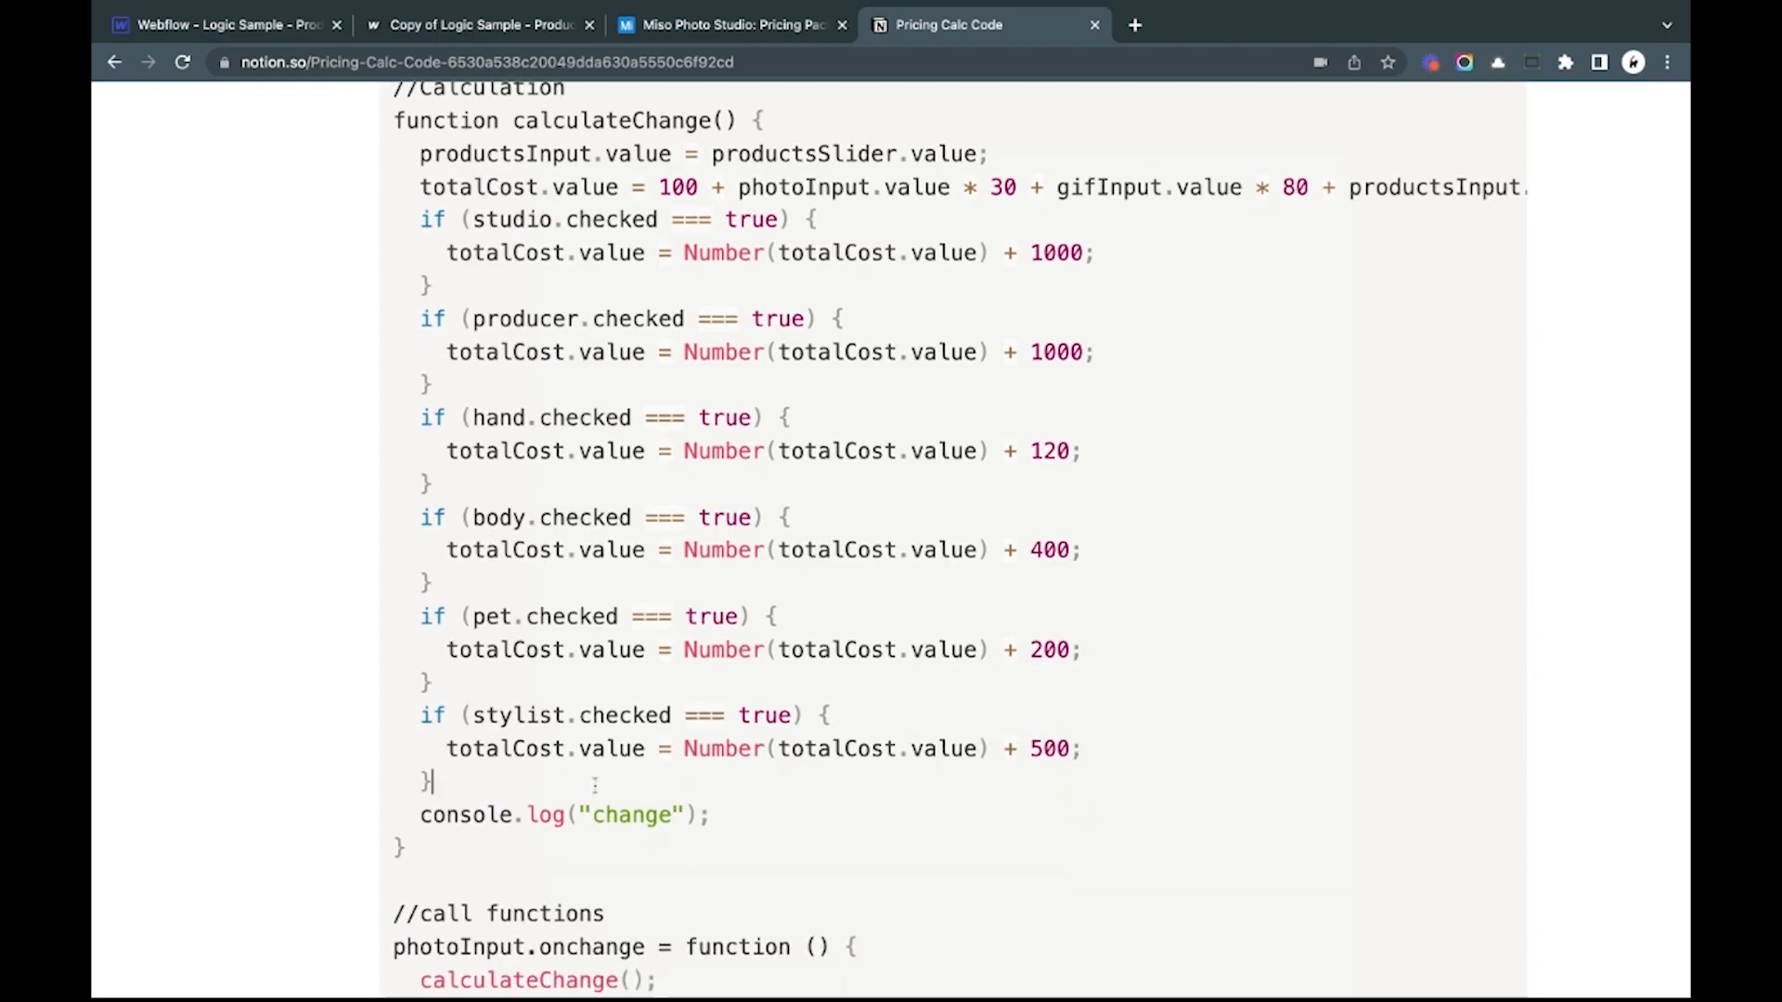
# Step: Highlight the console.log("change") line at the end of the calculateChange function
pyautogui.moveTo(711, 813); pyautogui.dragTo(426, 813)
pyautogui.click(707, 815)
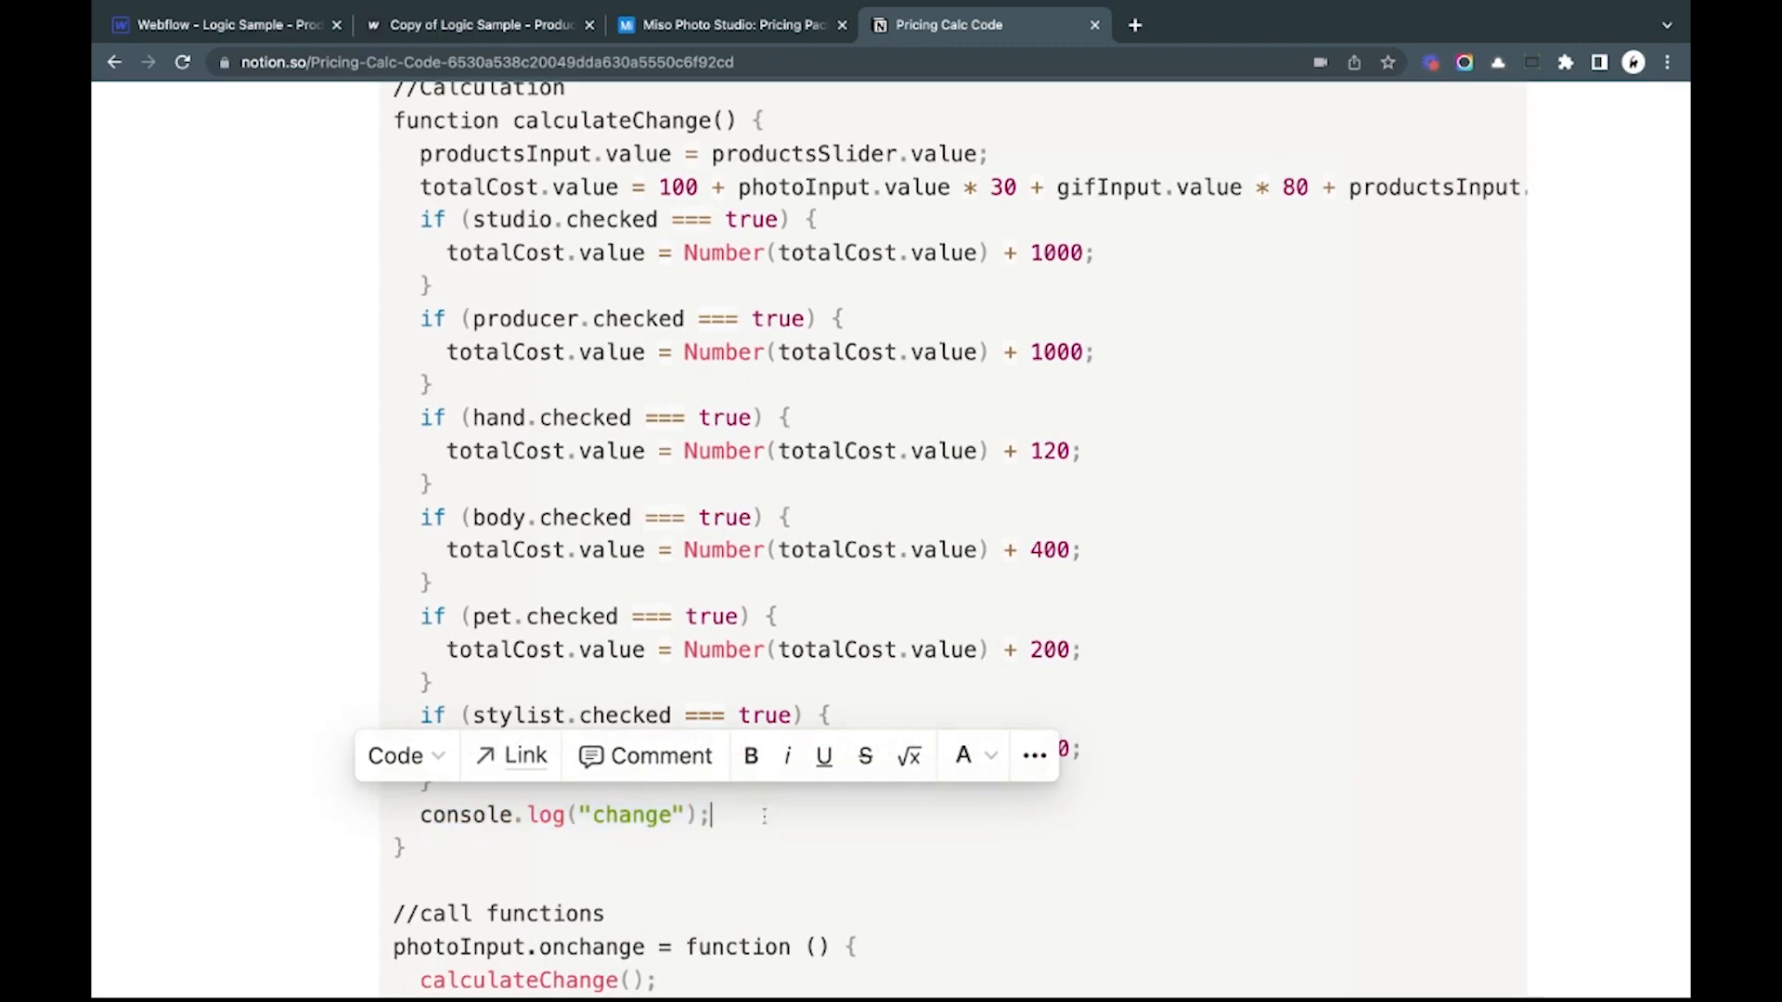
pyautogui.scroll(-1, 745, 811)
pyautogui.scroll(-1, 745, 811)
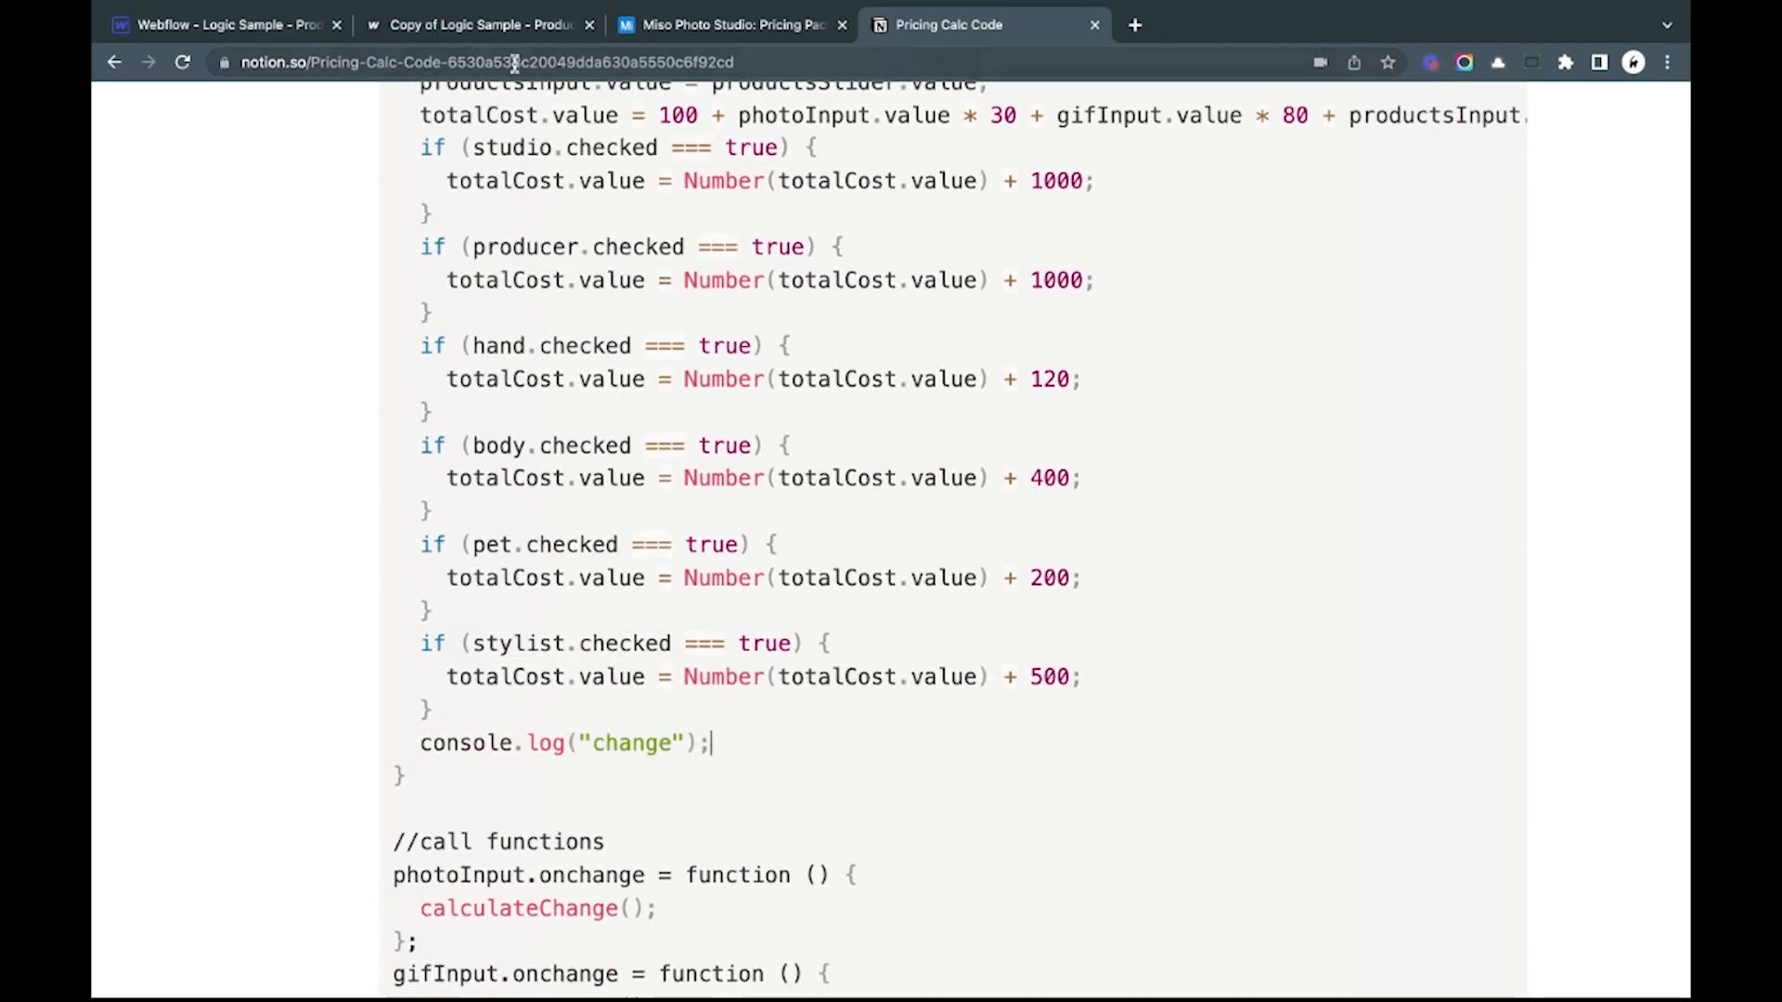
# Step: Open the browser console on the published page and set the Number of Products slider to 21 to test change logging
pyautogui.click(517, 28)
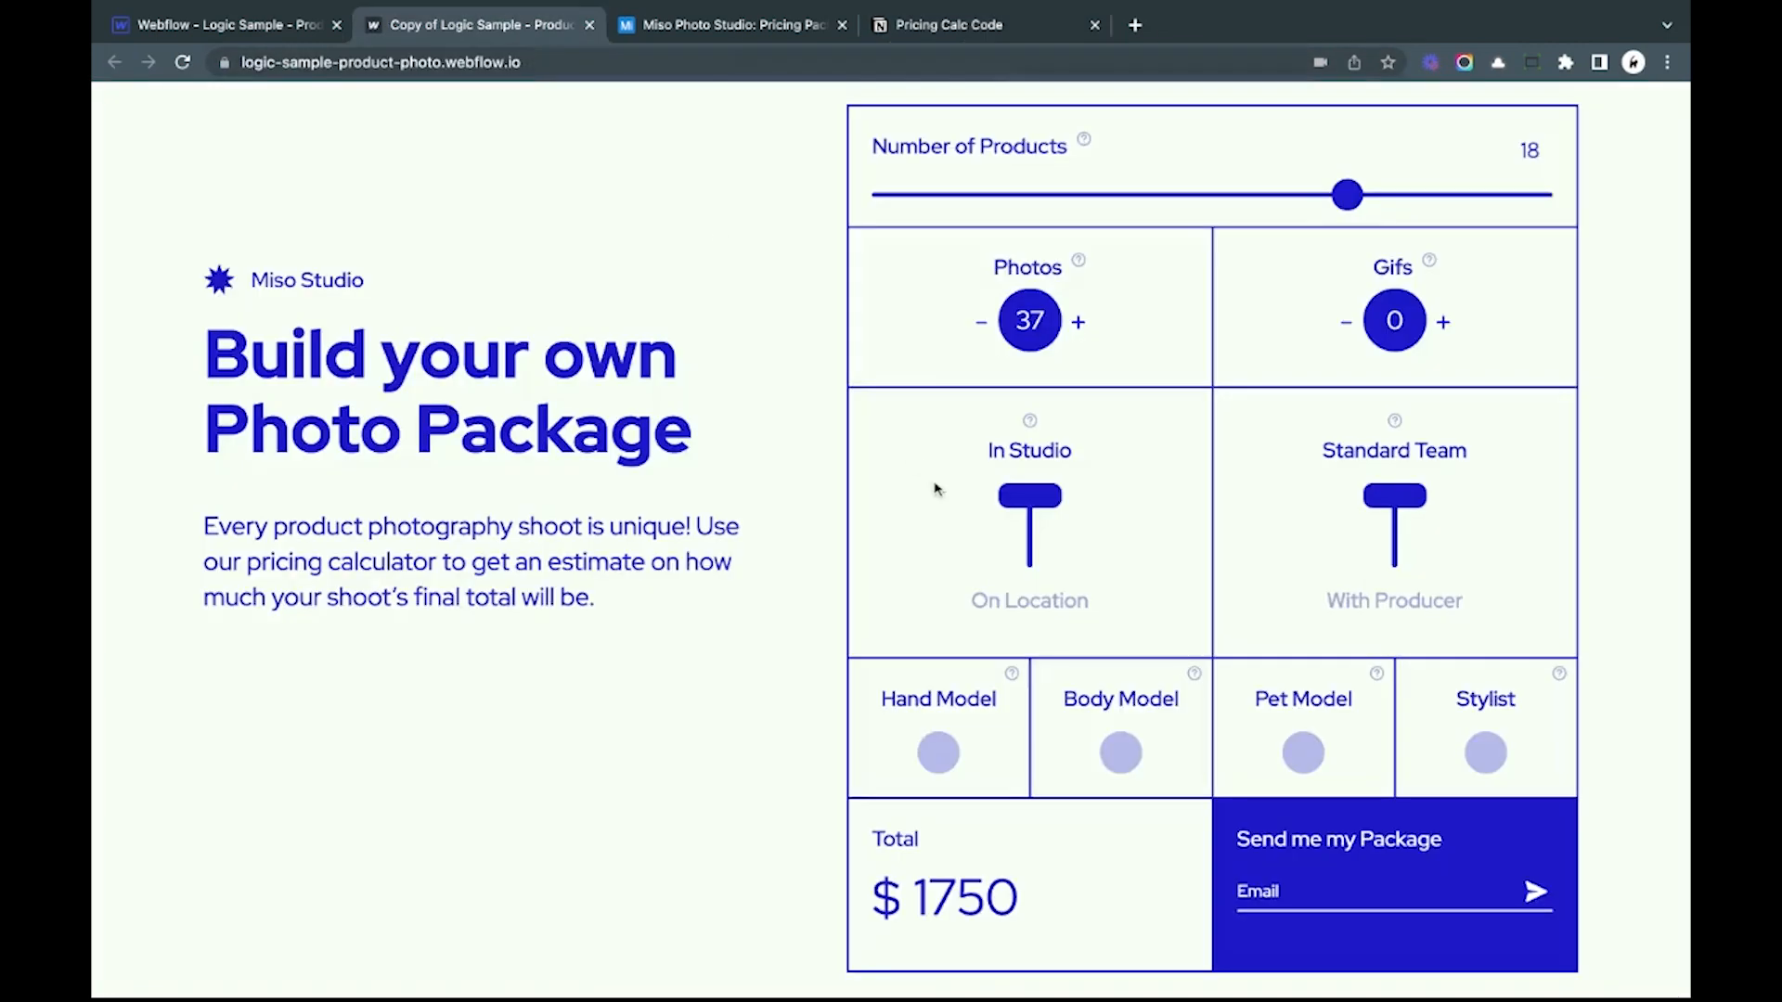
pyautogui.press('super+alt+i')
pyautogui.click(1150, 96)
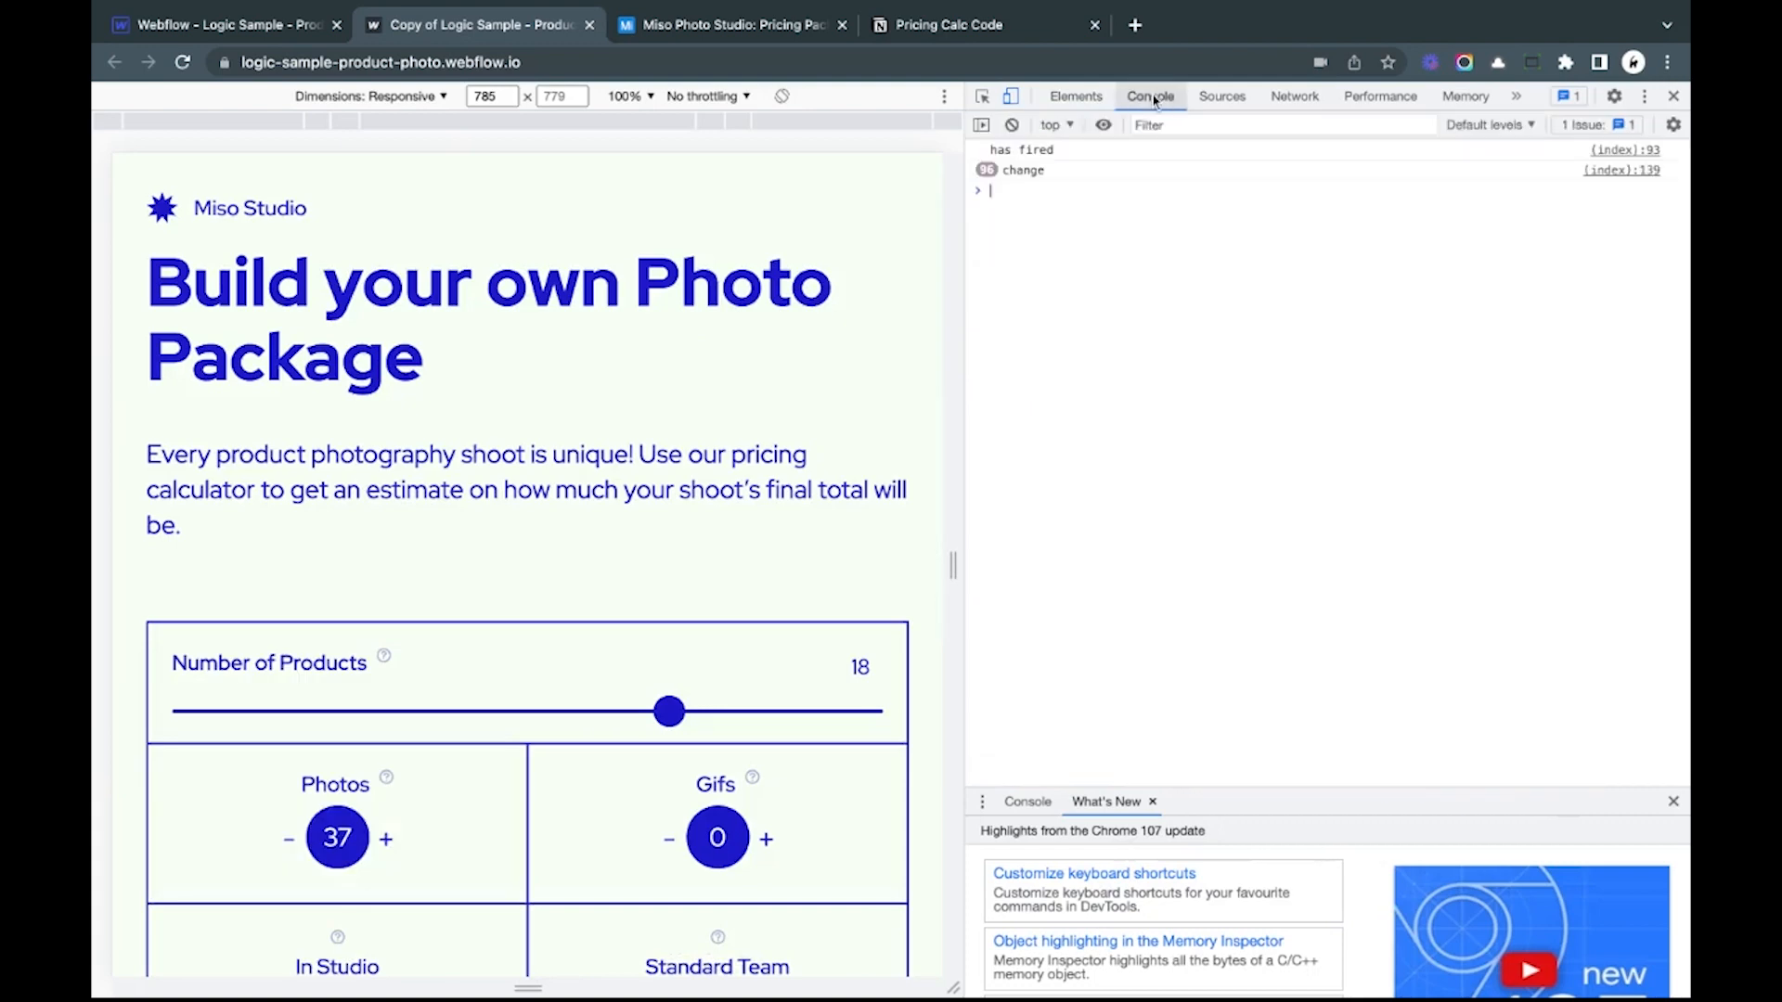
pyautogui.moveTo(665, 711); pyautogui.dragTo(753, 712)
# Step: With the console open, flip the Standard Team / With Producer switch back and forth on the published page
pyautogui.scroll(-2, 390, 714)
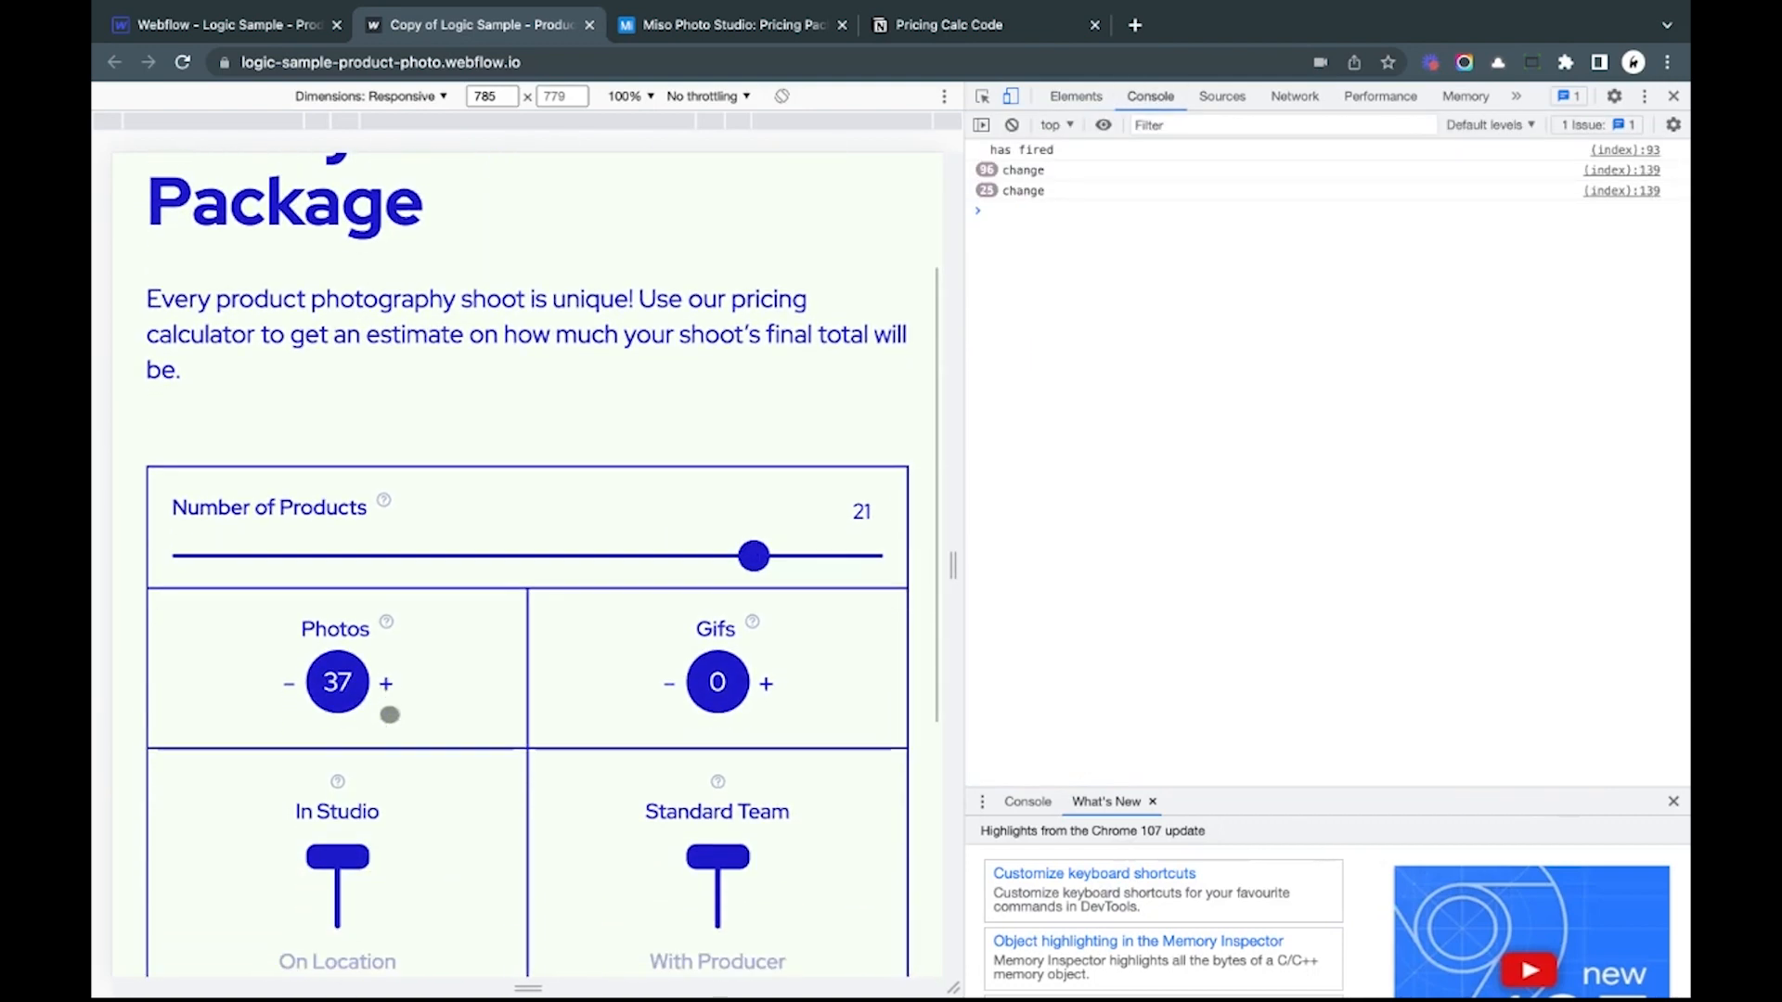
pyautogui.scroll(3, 390, 715)
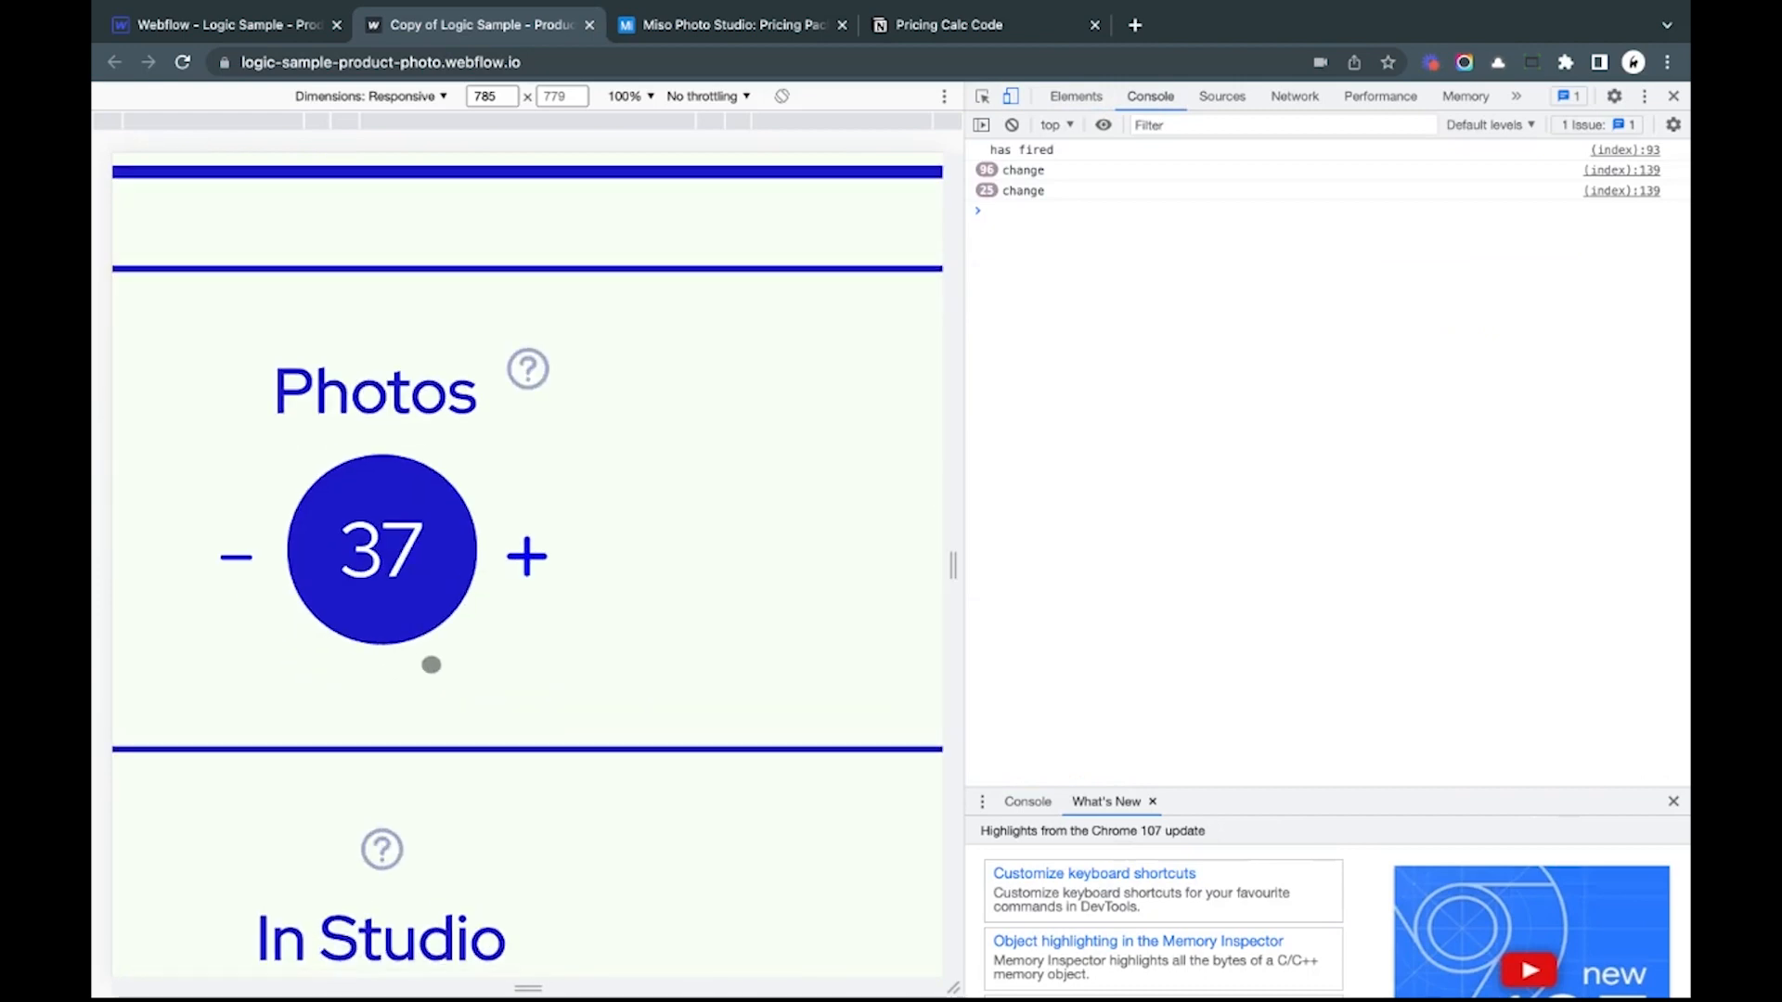
pyautogui.scroll(-5, 431, 664)
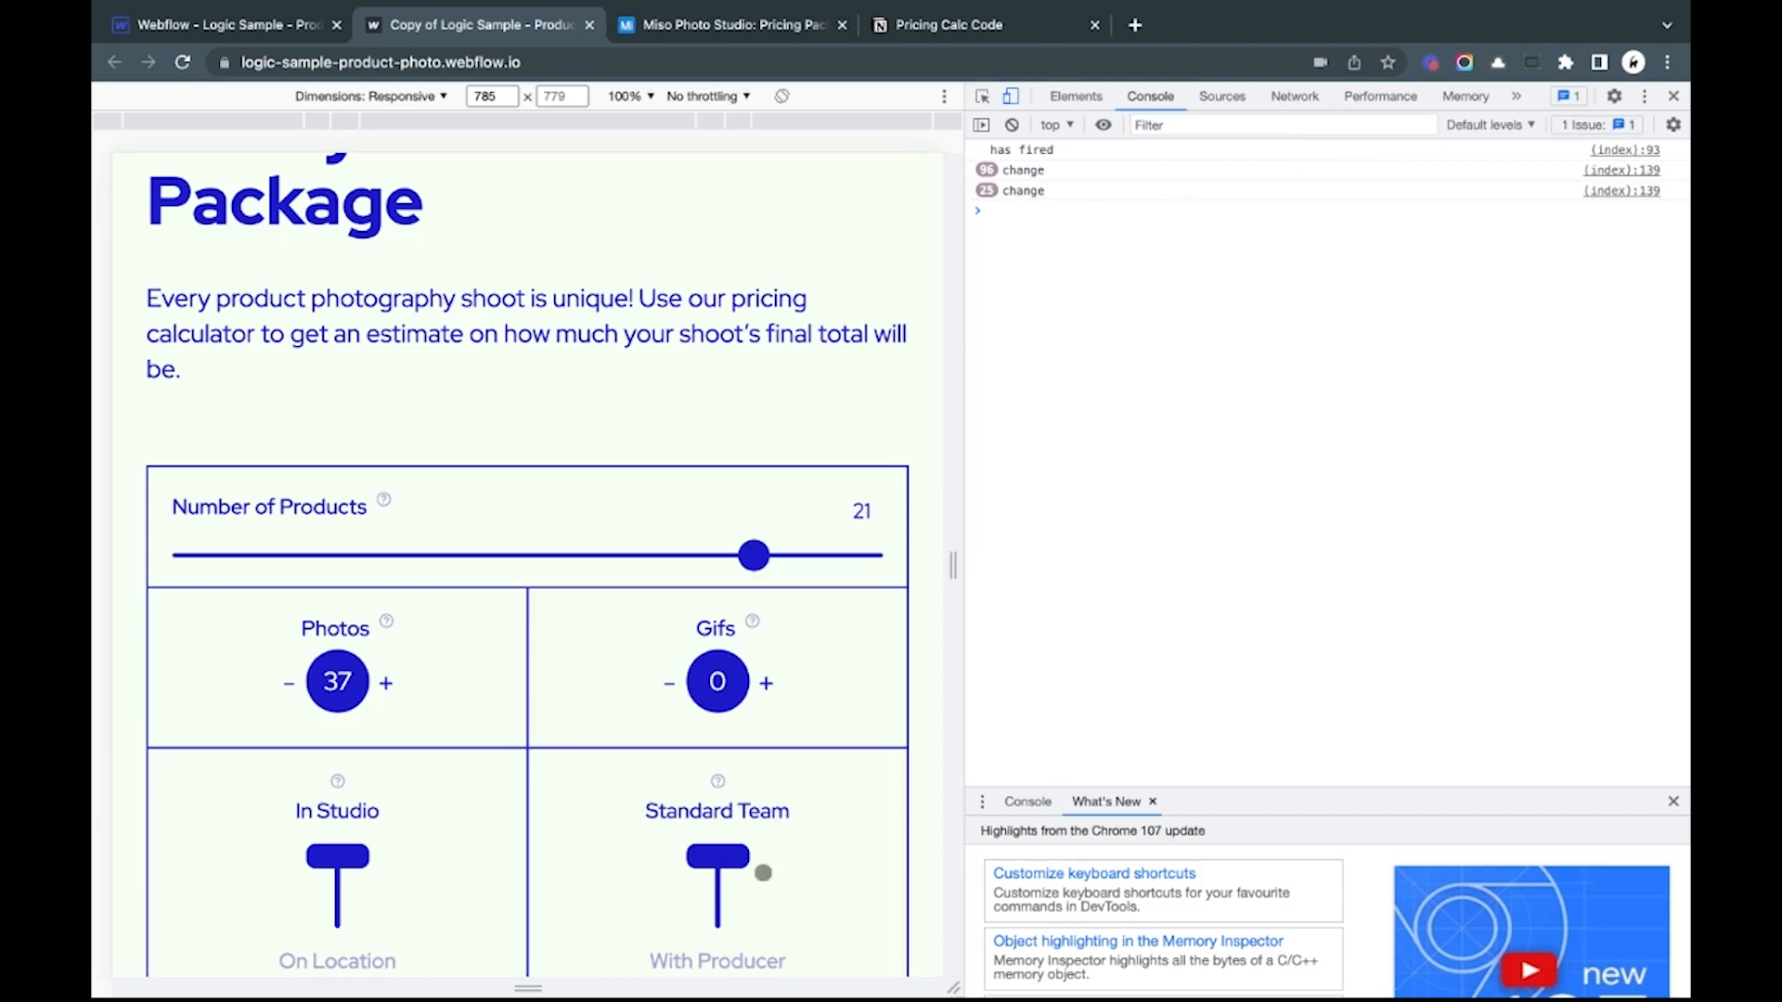
pyautogui.scroll(-5, 815, 486)
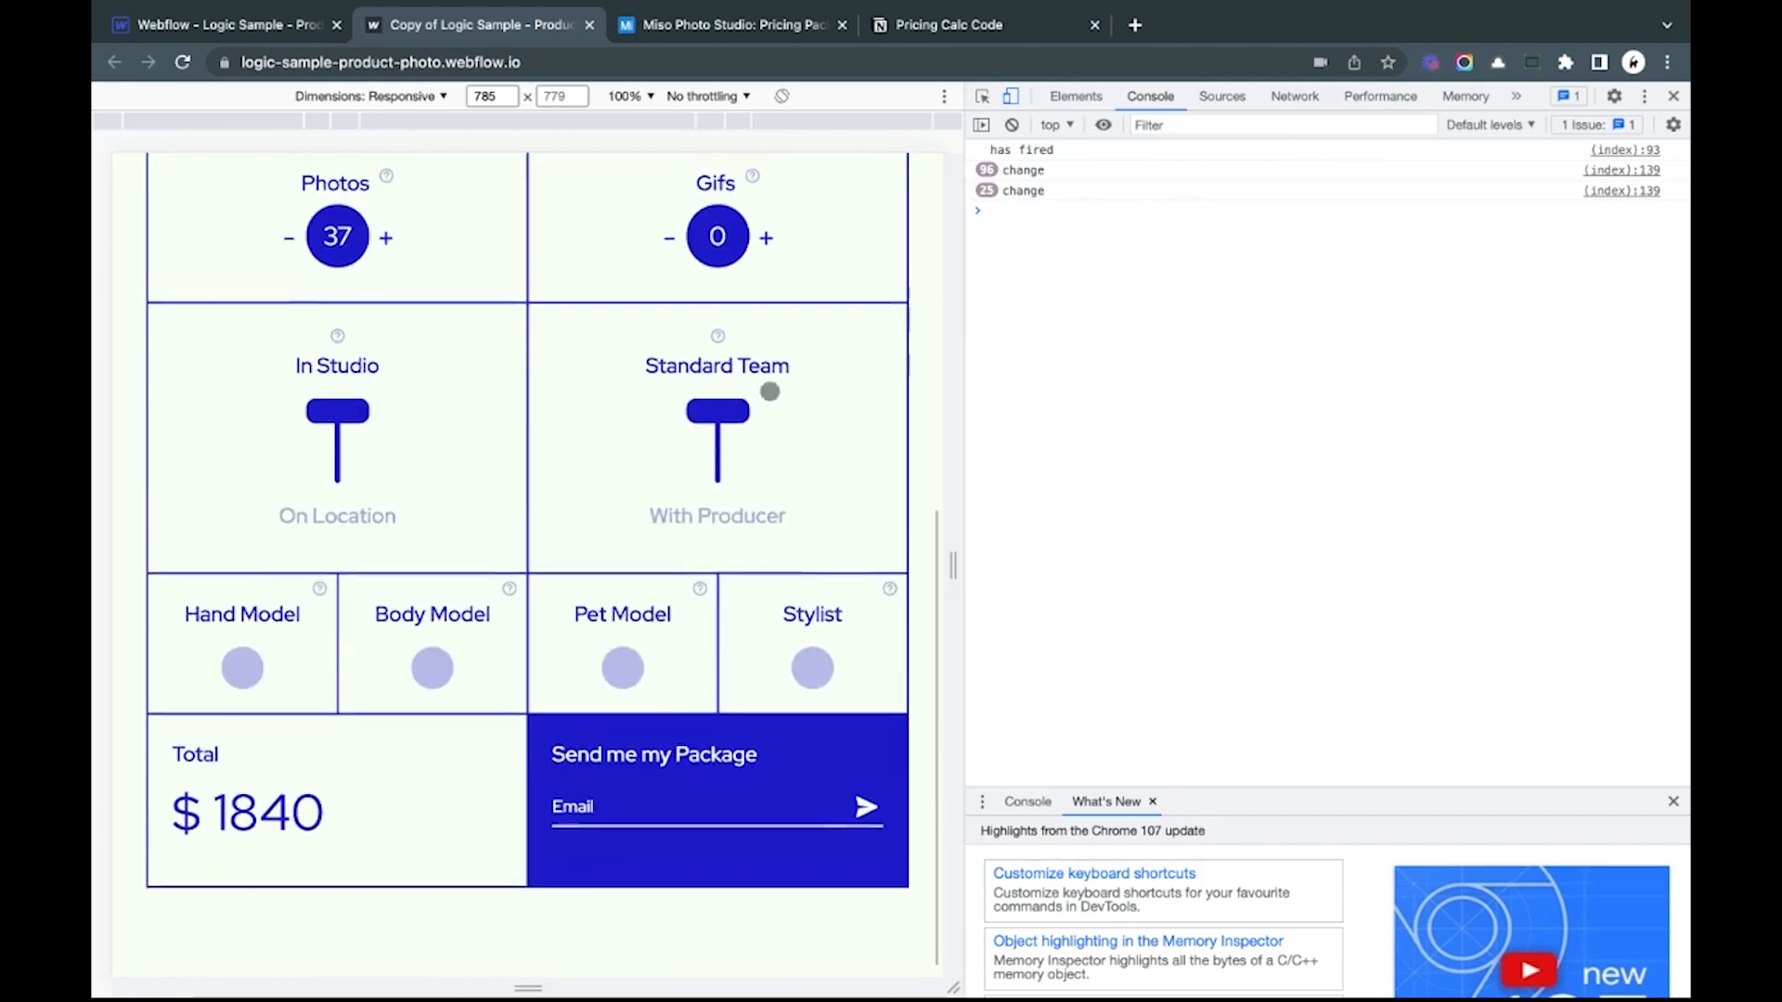
pyautogui.click(721, 422)
pyautogui.click(710, 492)
pyautogui.click(733, 424)
# Step: Return to the Notion script and highlight the call functions comment below calculateChange
pyautogui.click(956, 24)
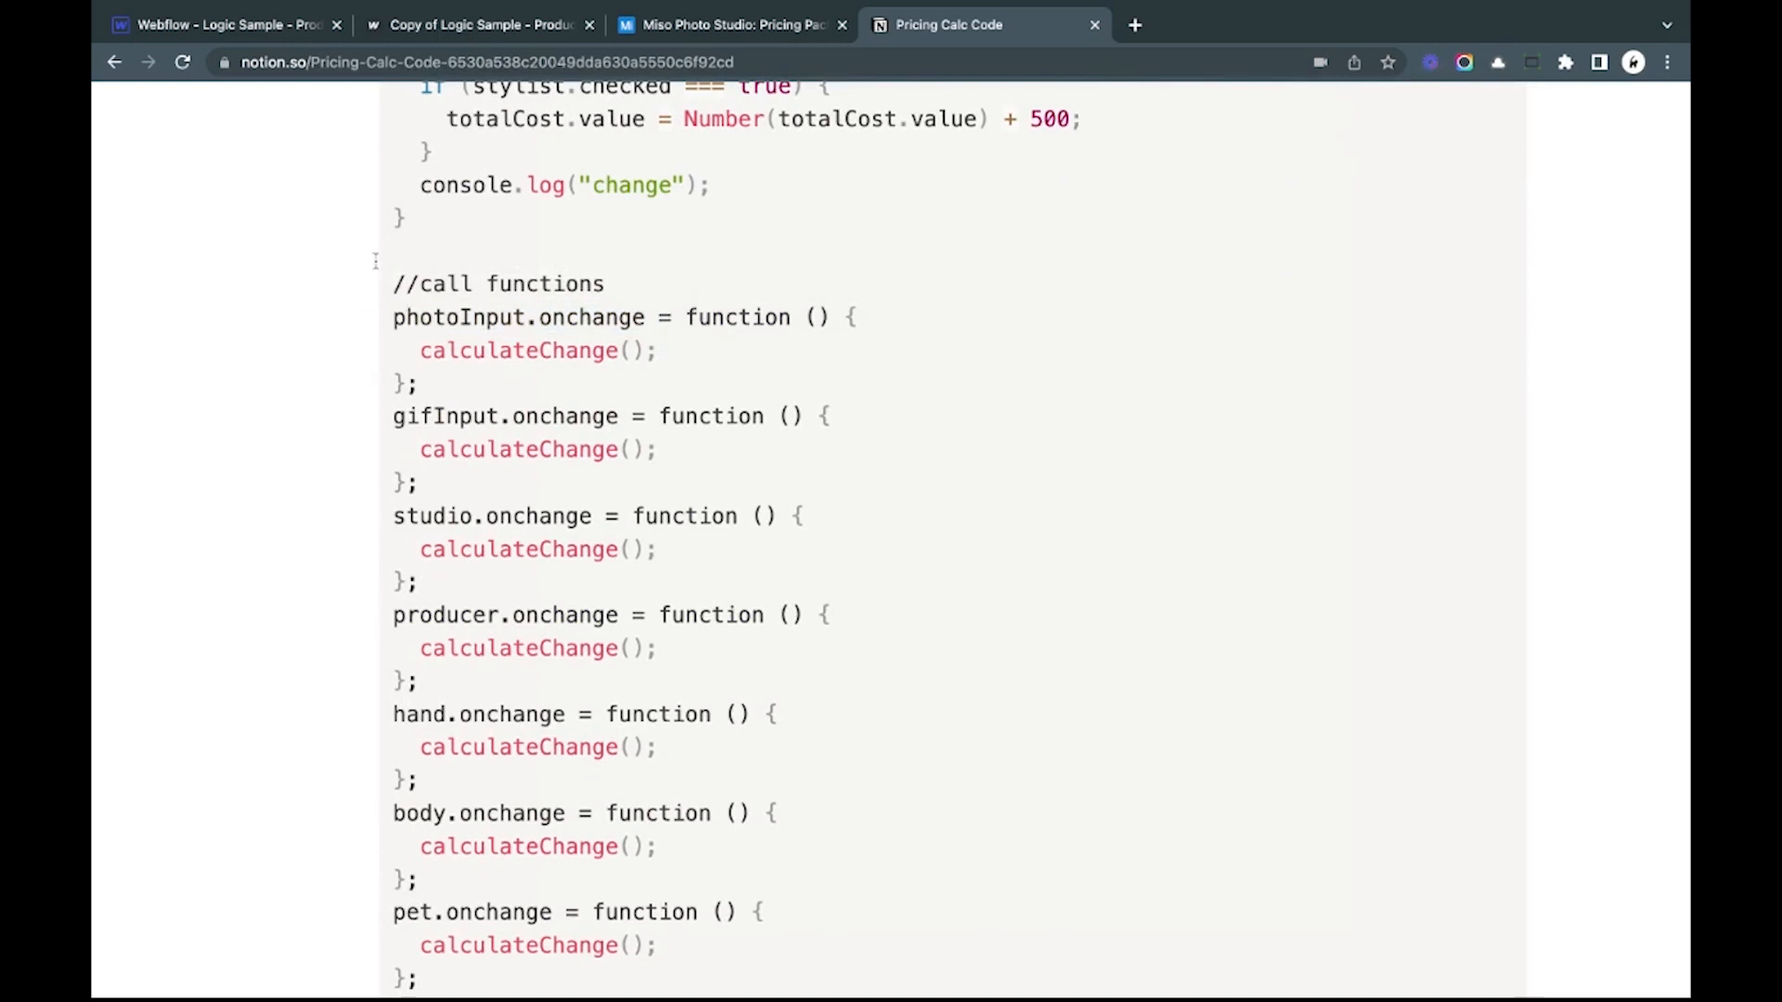
pyautogui.moveTo(376, 286); pyautogui.dragTo(685, 242)
pyautogui.click(681, 249)
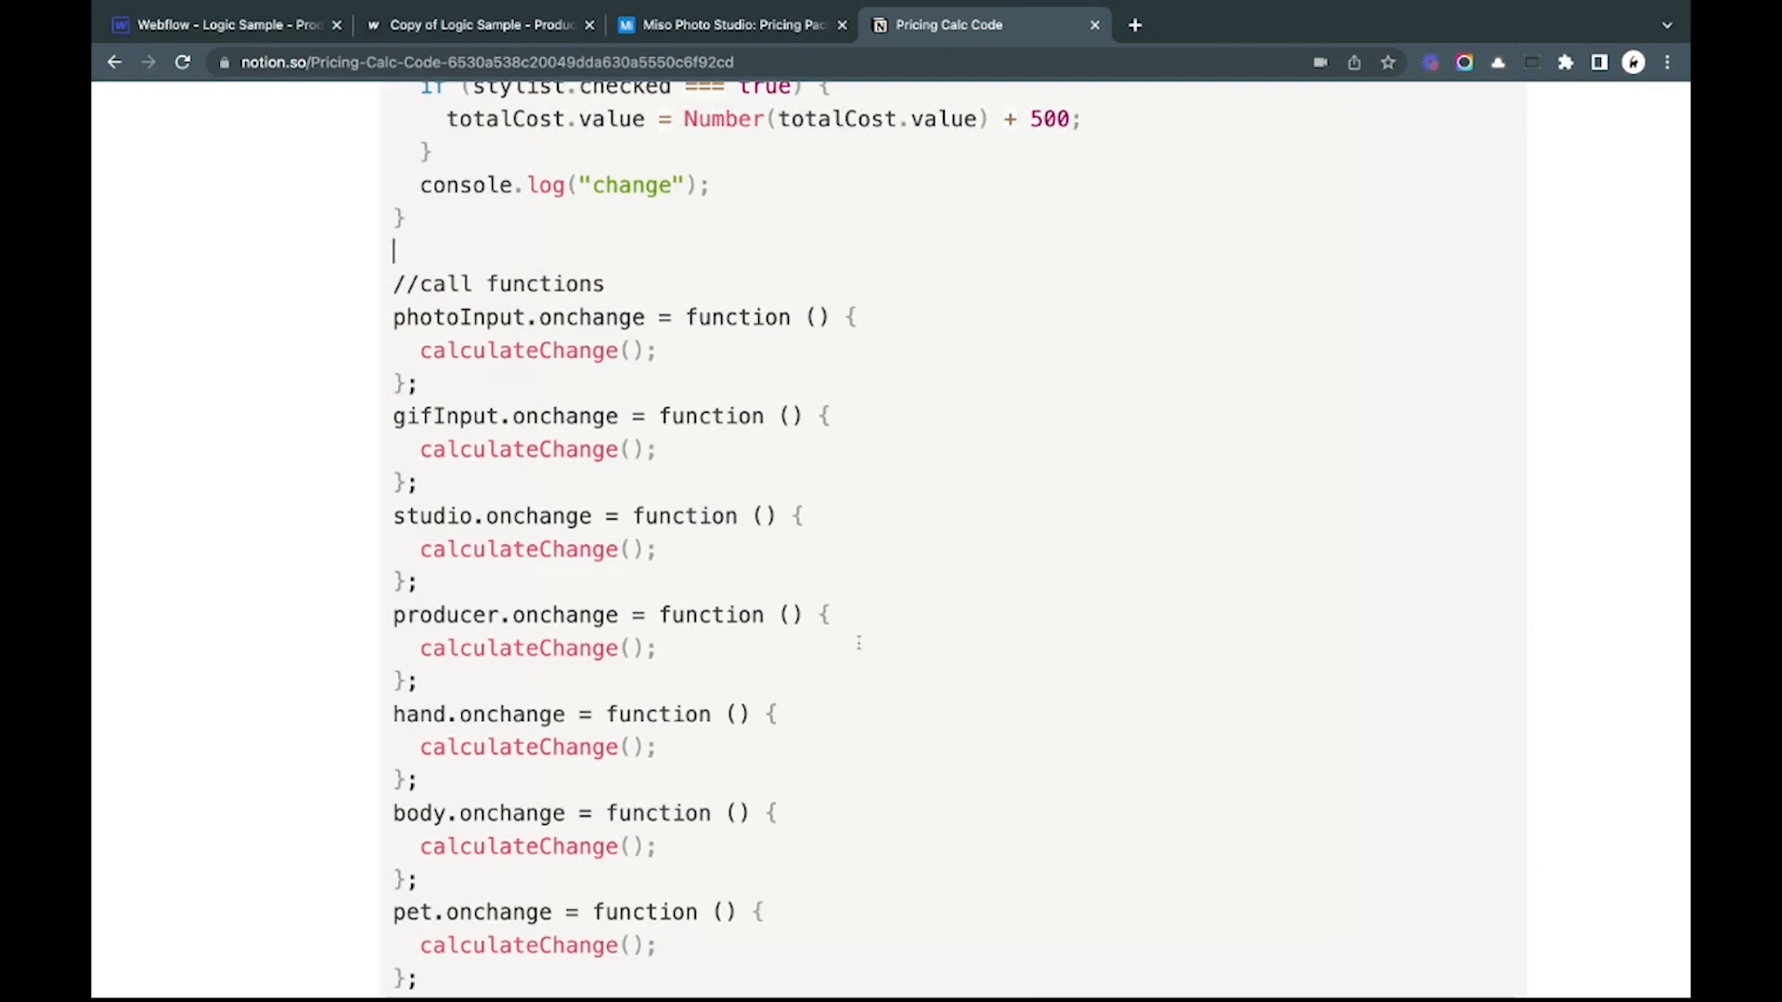
# Step: Highlight the onchange handlers from stylist up to studio and examine the list down to the active form field section
pyautogui.scroll(-5, 858, 643)
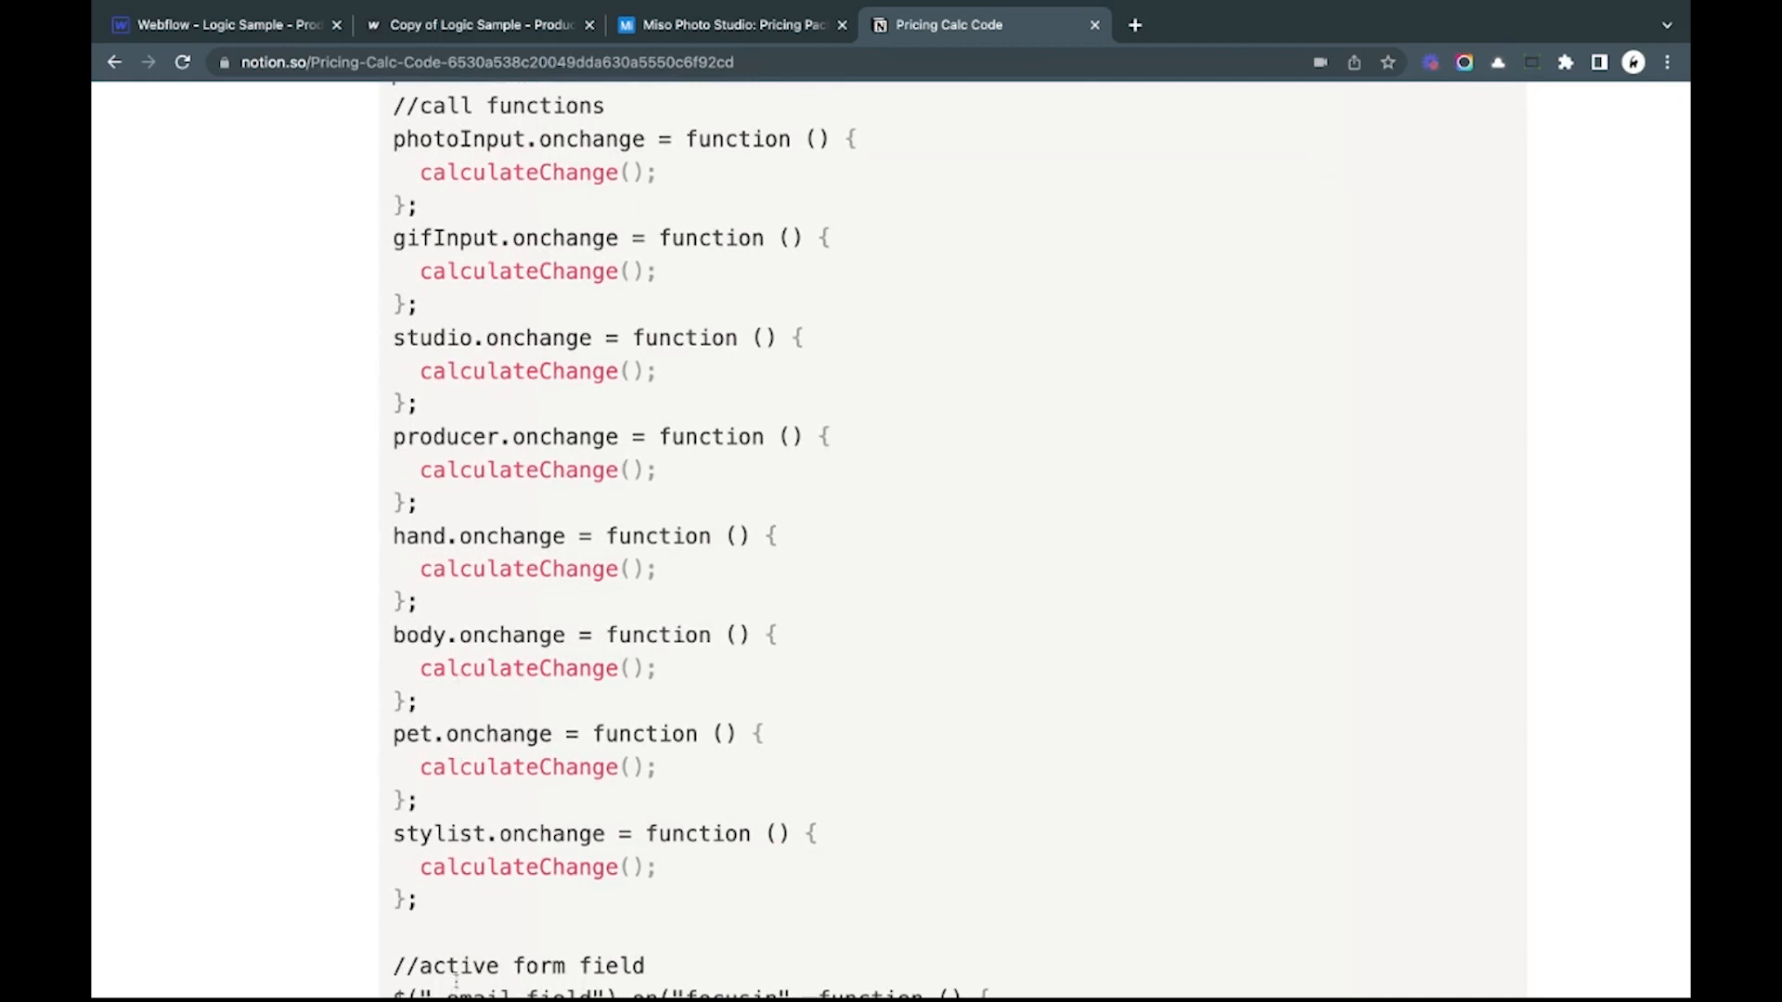
pyautogui.moveTo(472, 930); pyautogui.dragTo(502, 373)
pyautogui.click(505, 373)
pyautogui.scroll(-1, 486, 495)
pyautogui.scroll(-1, 486, 495)
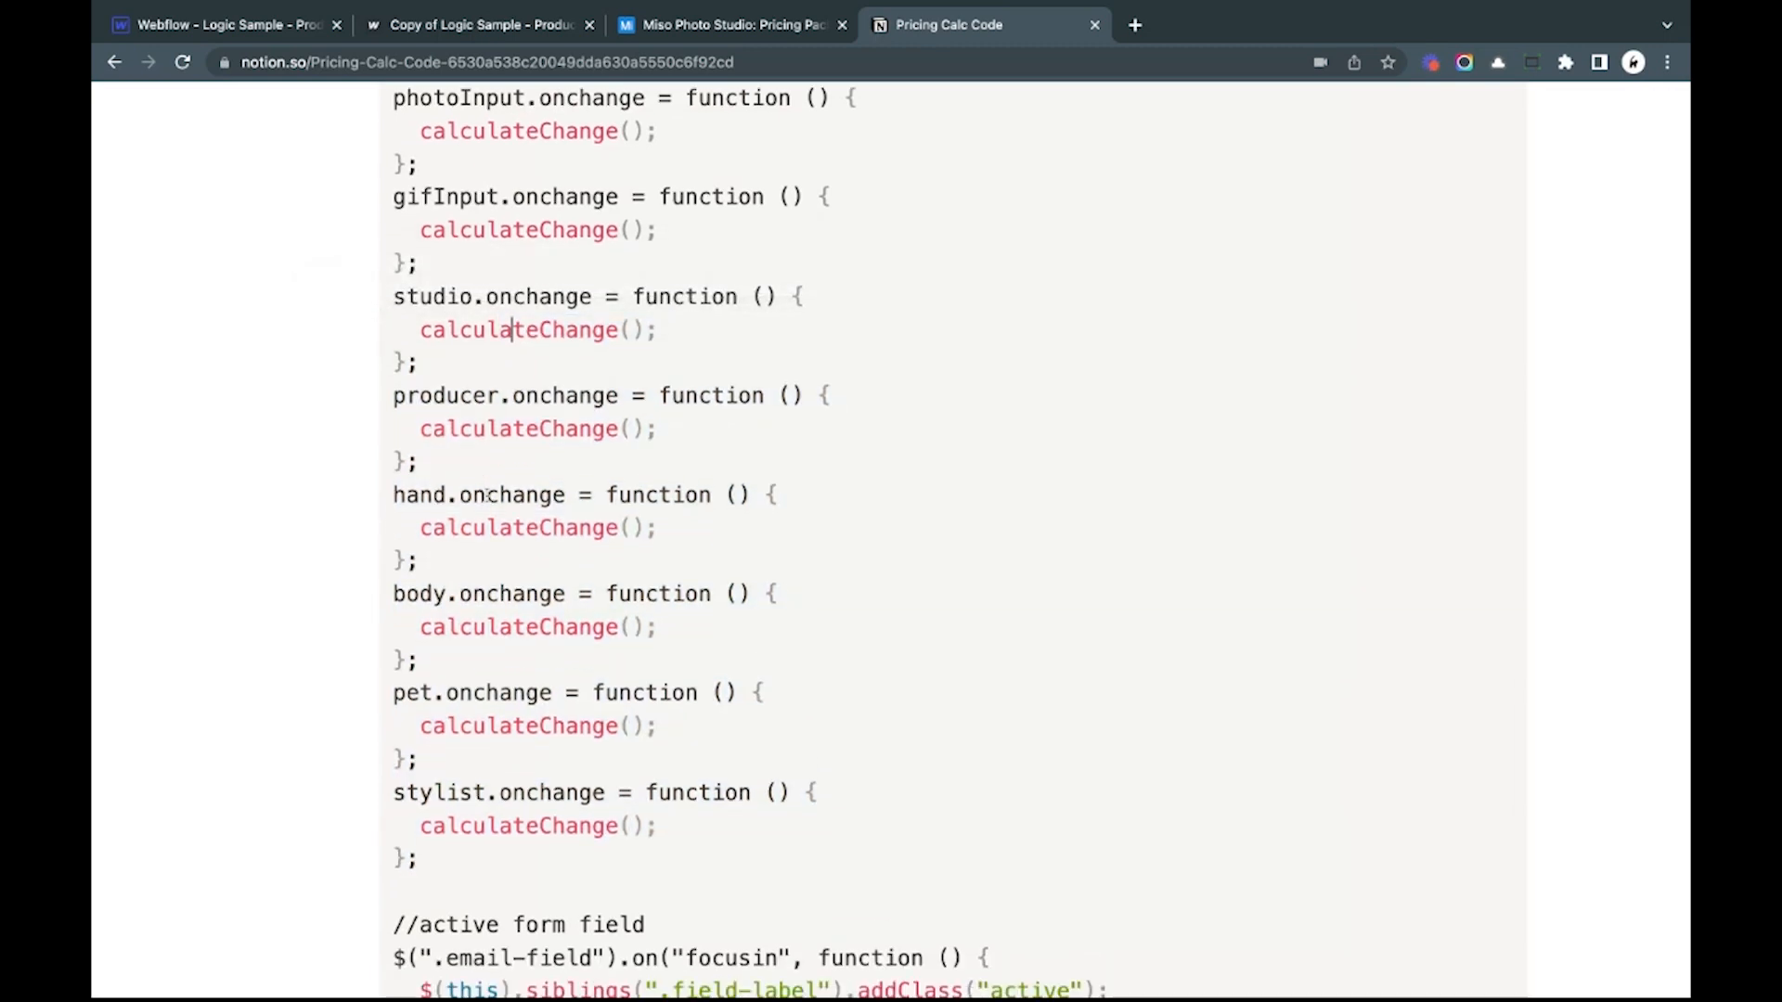
# Step: Switch to the Webflow Designer, close the Home page settings, and highlight the oninput calculateChange call in the Range Slider's embed code
pyautogui.moveTo(285, 4)
pyautogui.click(252, 55)
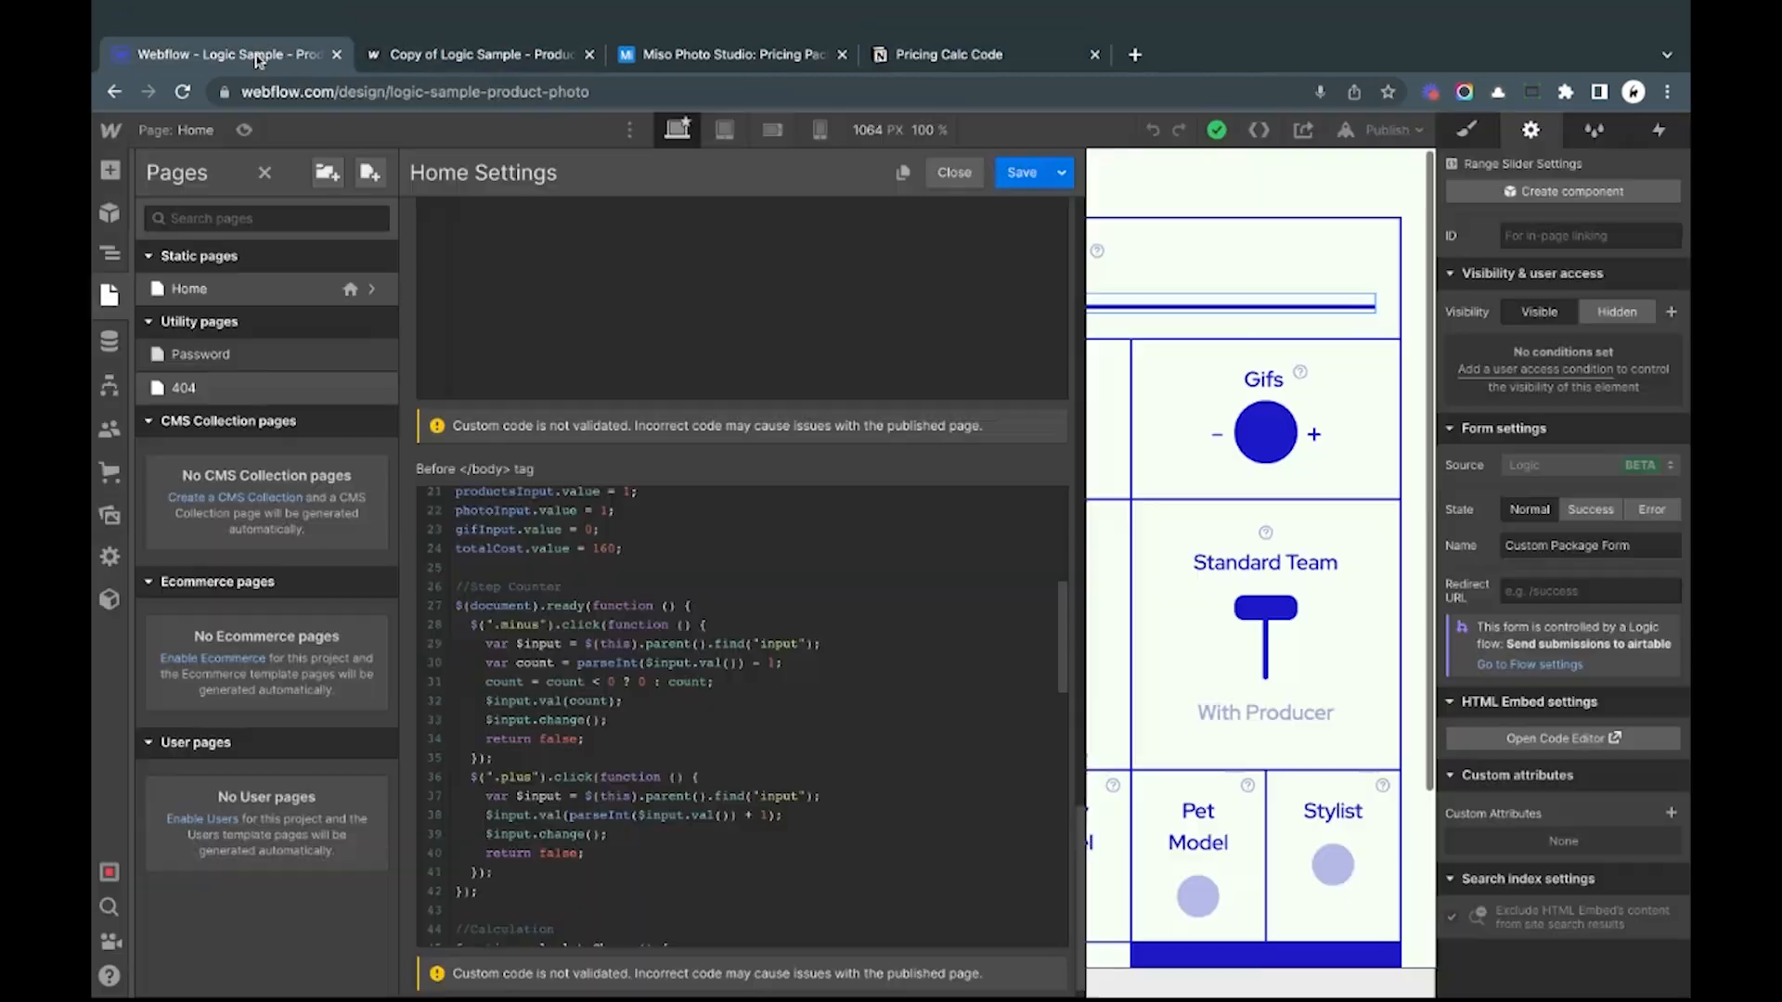
pyautogui.click(953, 141)
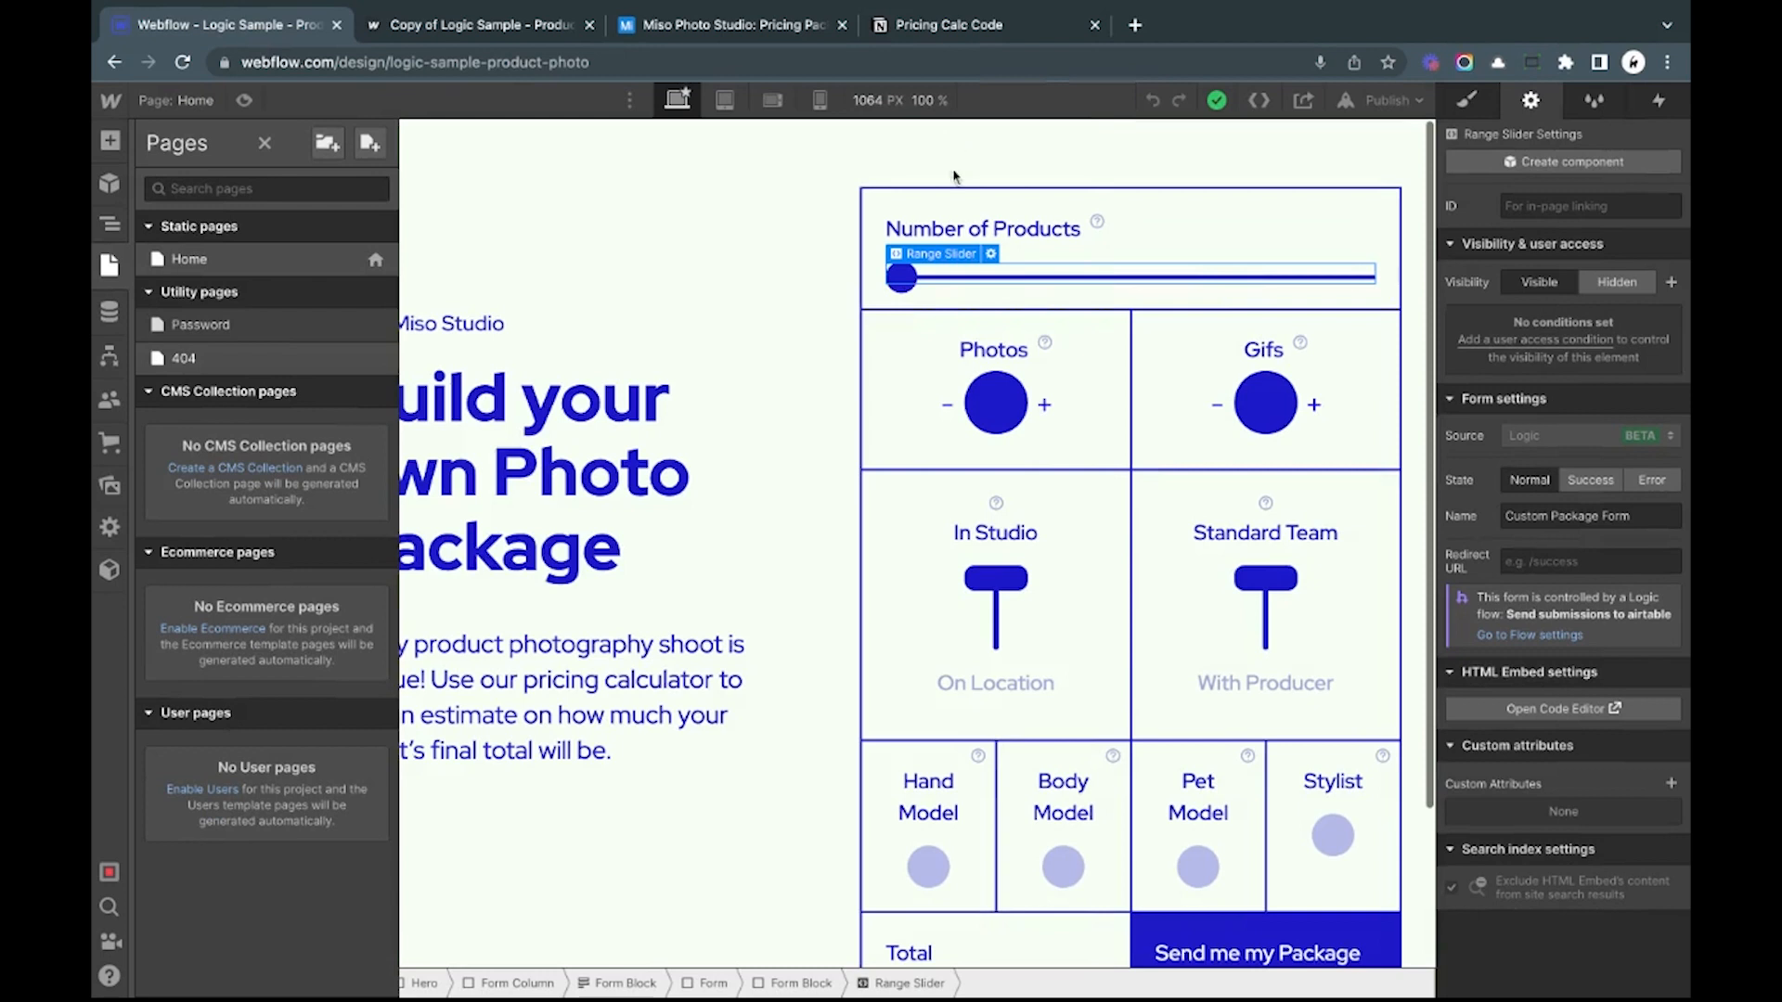
pyautogui.click(991, 255)
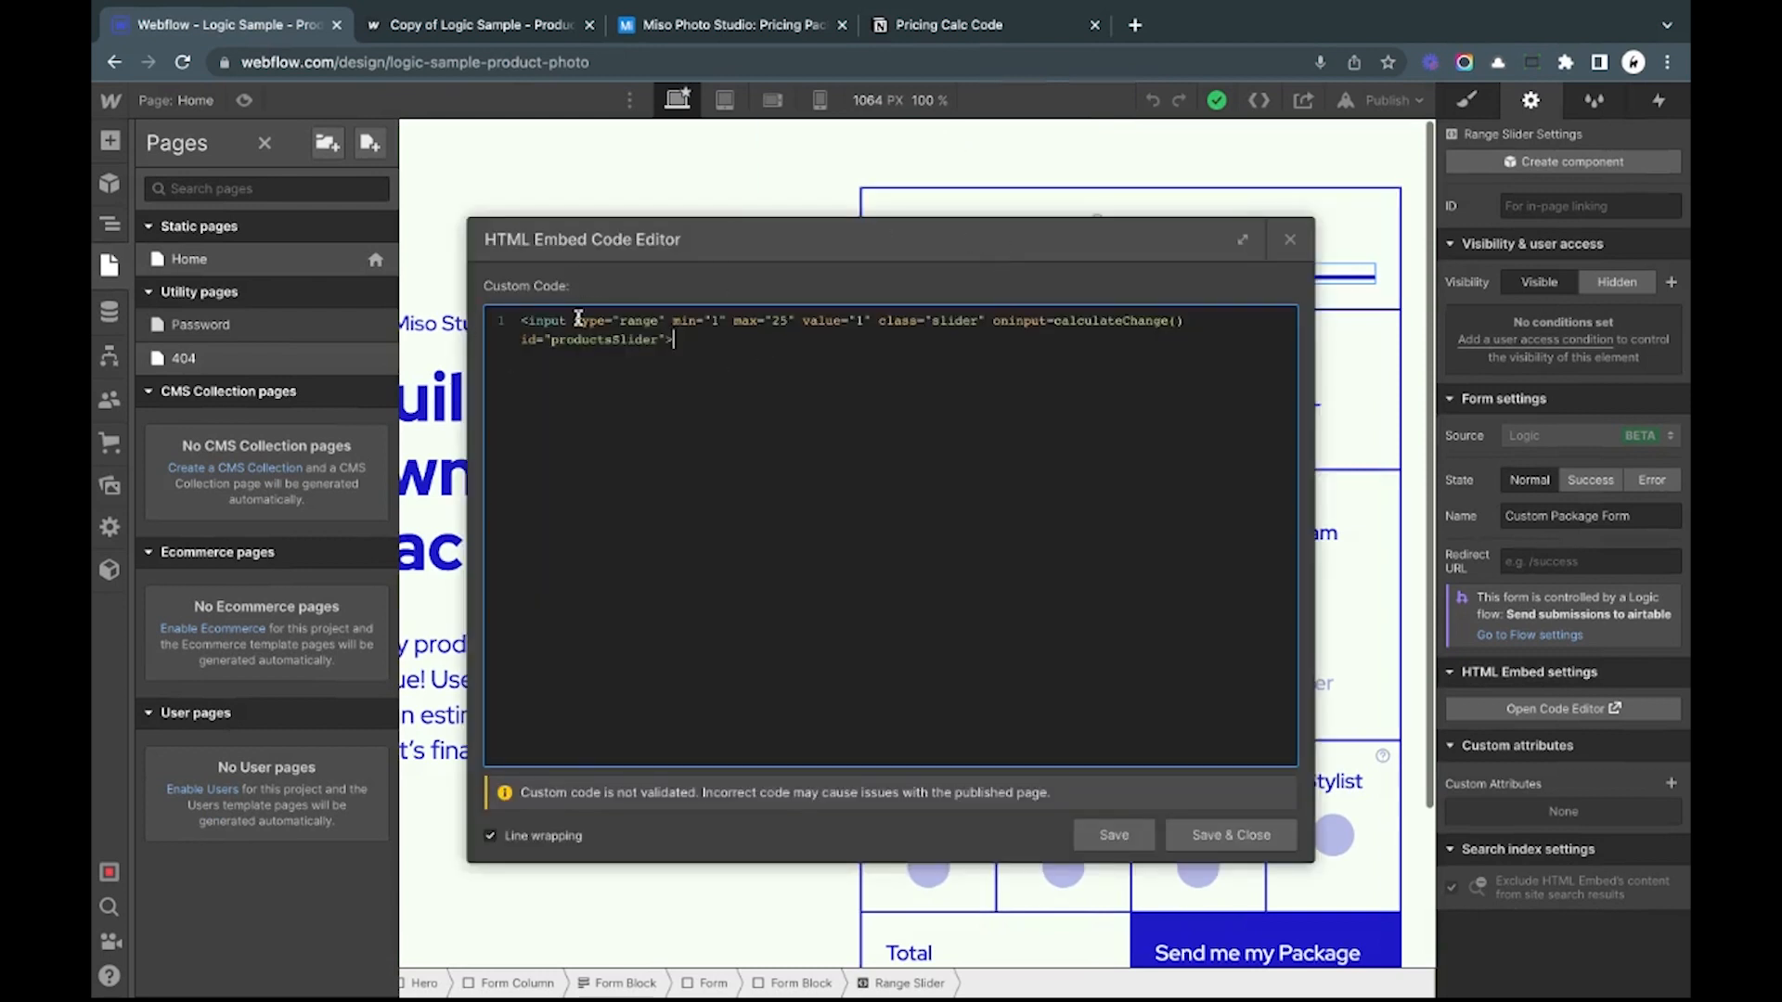
pyautogui.moveTo(995, 319); pyautogui.dragTo(1186, 320)
pyautogui.doubleClick(1109, 319)
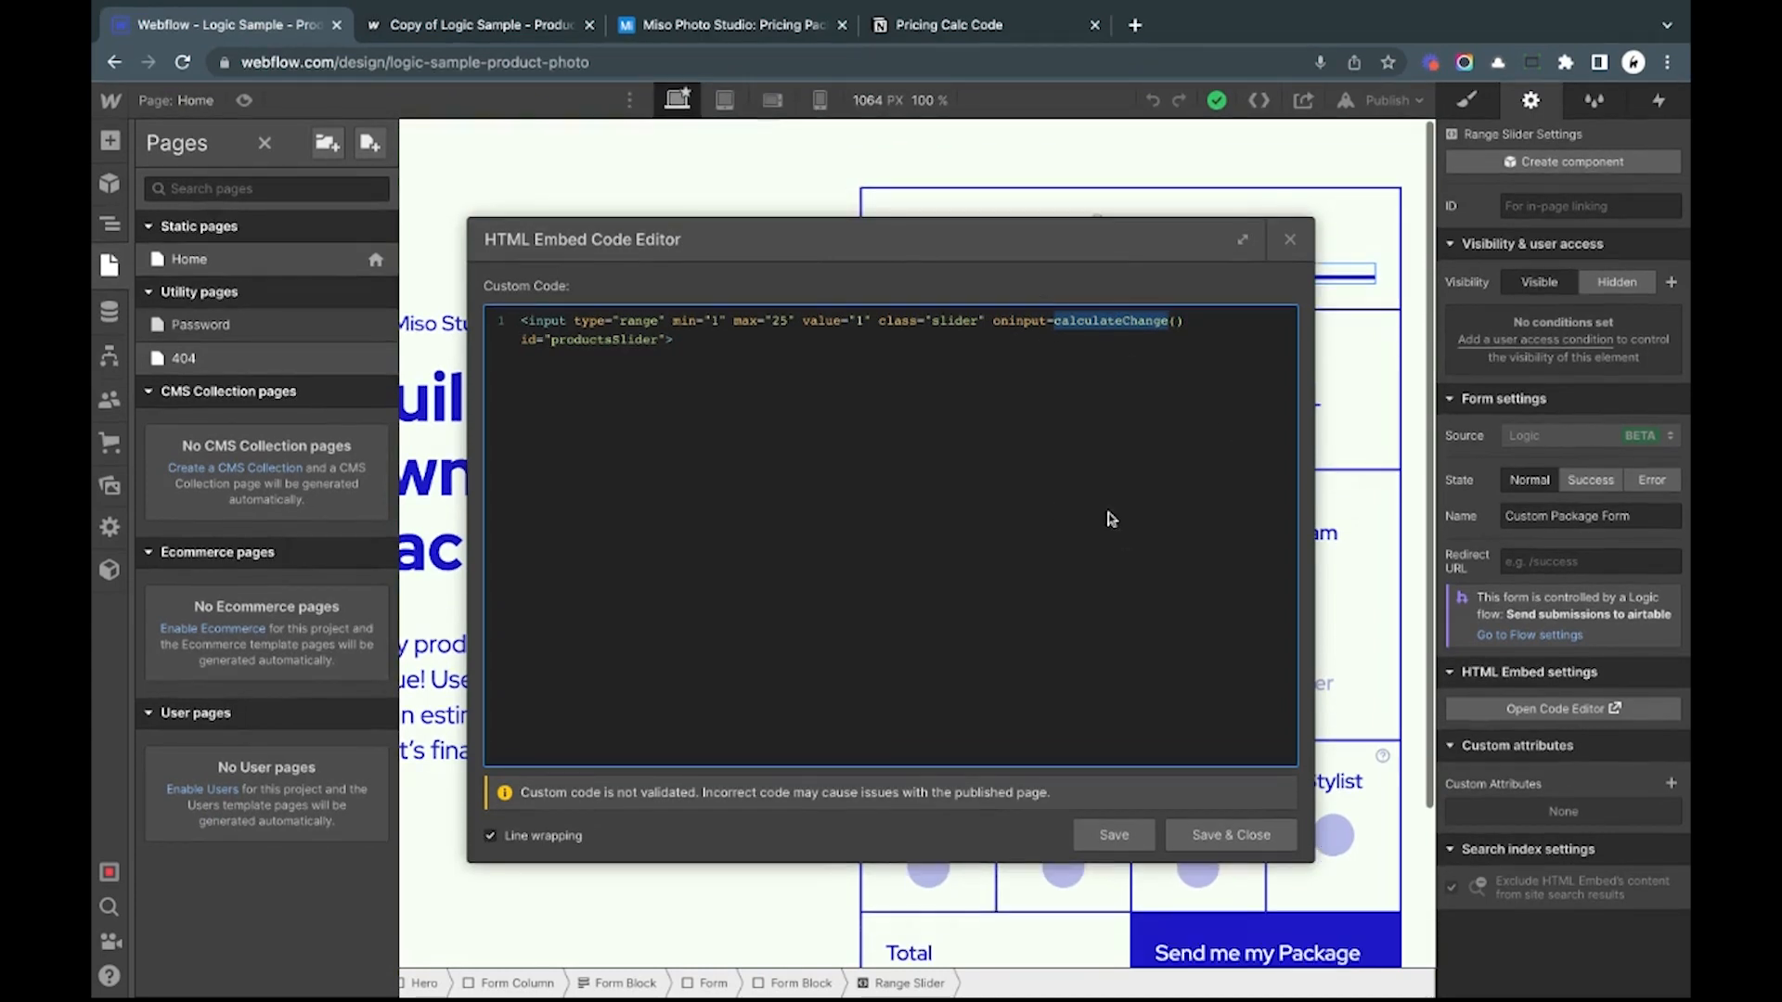
pyautogui.click(1289, 242)
# Step: Return to the Notion script and review the active form field section and the onchange handlers above it
pyautogui.click(953, 24)
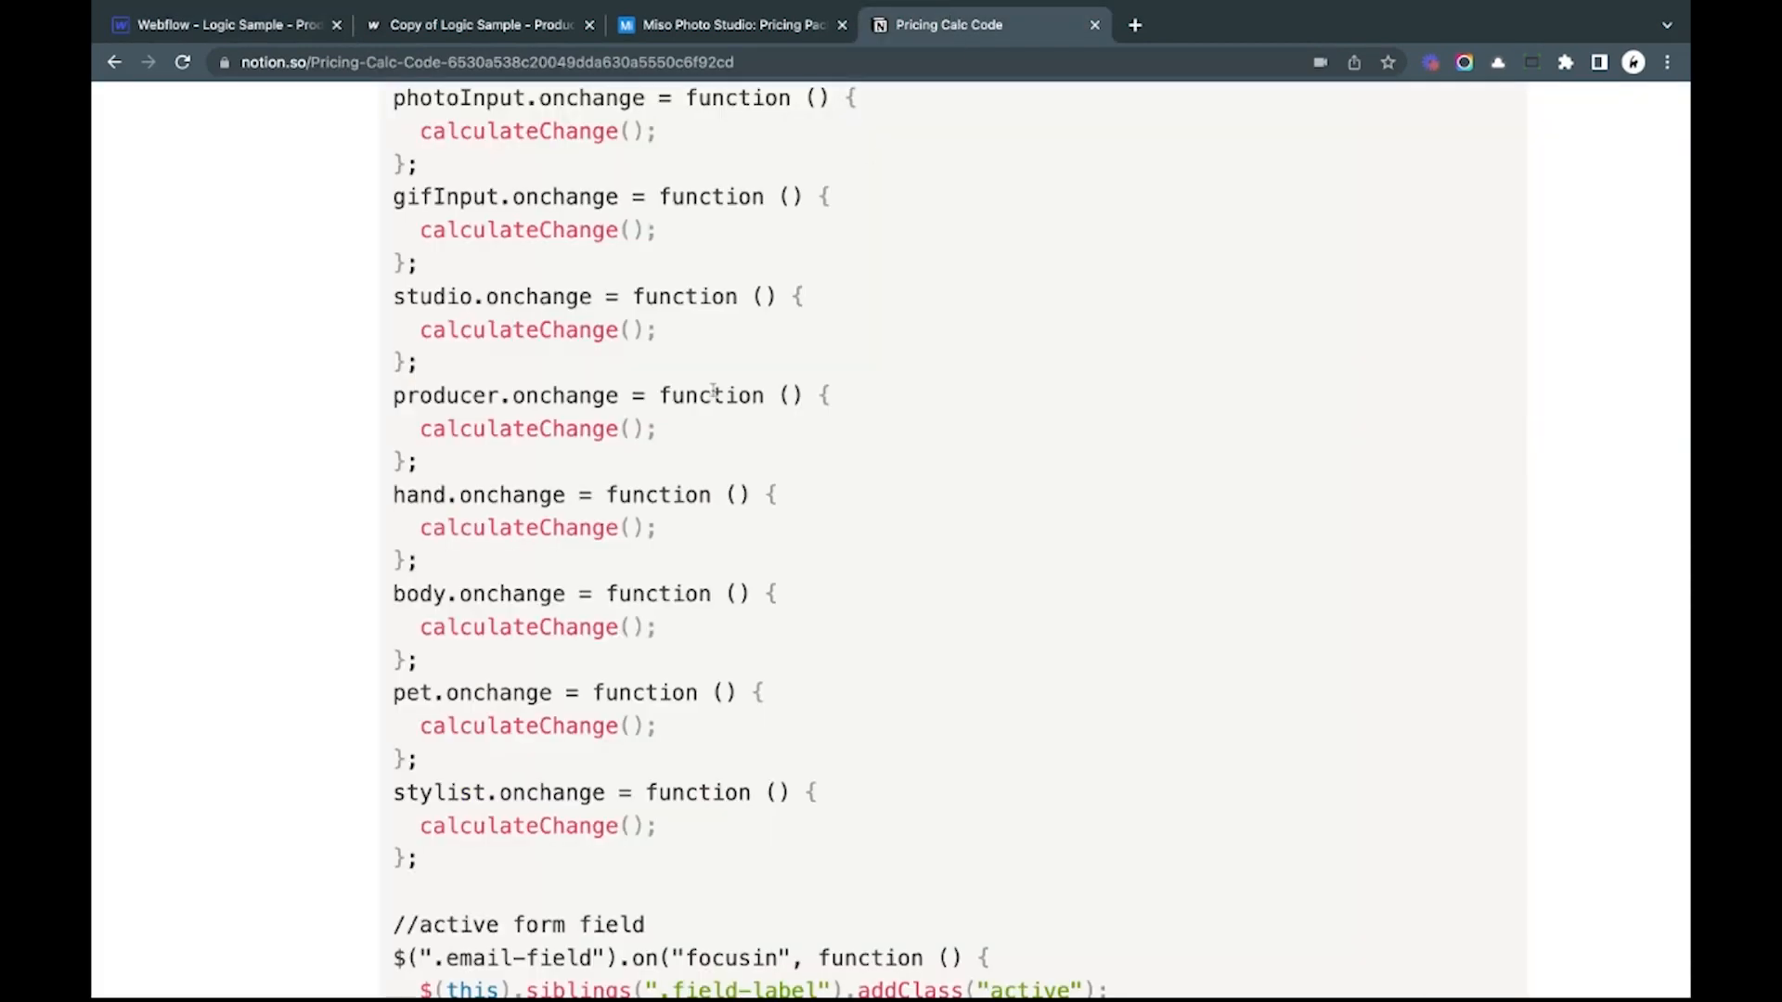
pyautogui.scroll(-5, 713, 392)
pyautogui.scroll(-2, 714, 391)
pyautogui.scroll(-1, 714, 391)
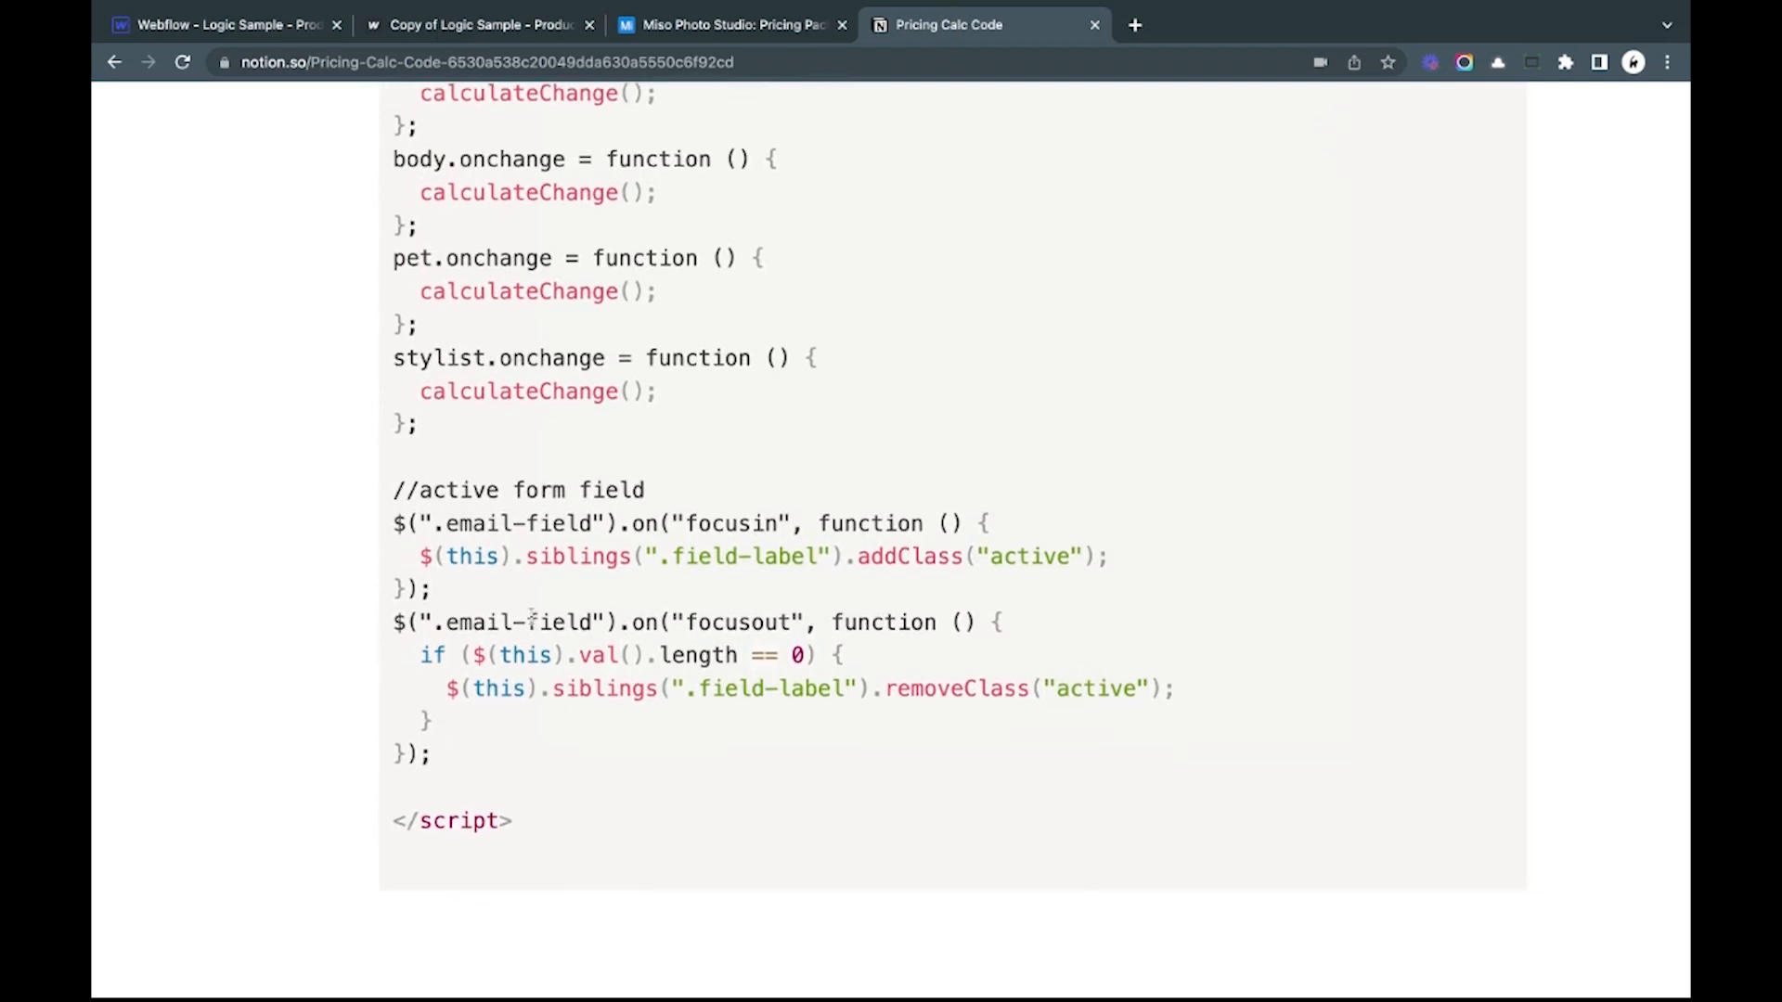
pyautogui.scroll(2, 531, 617)
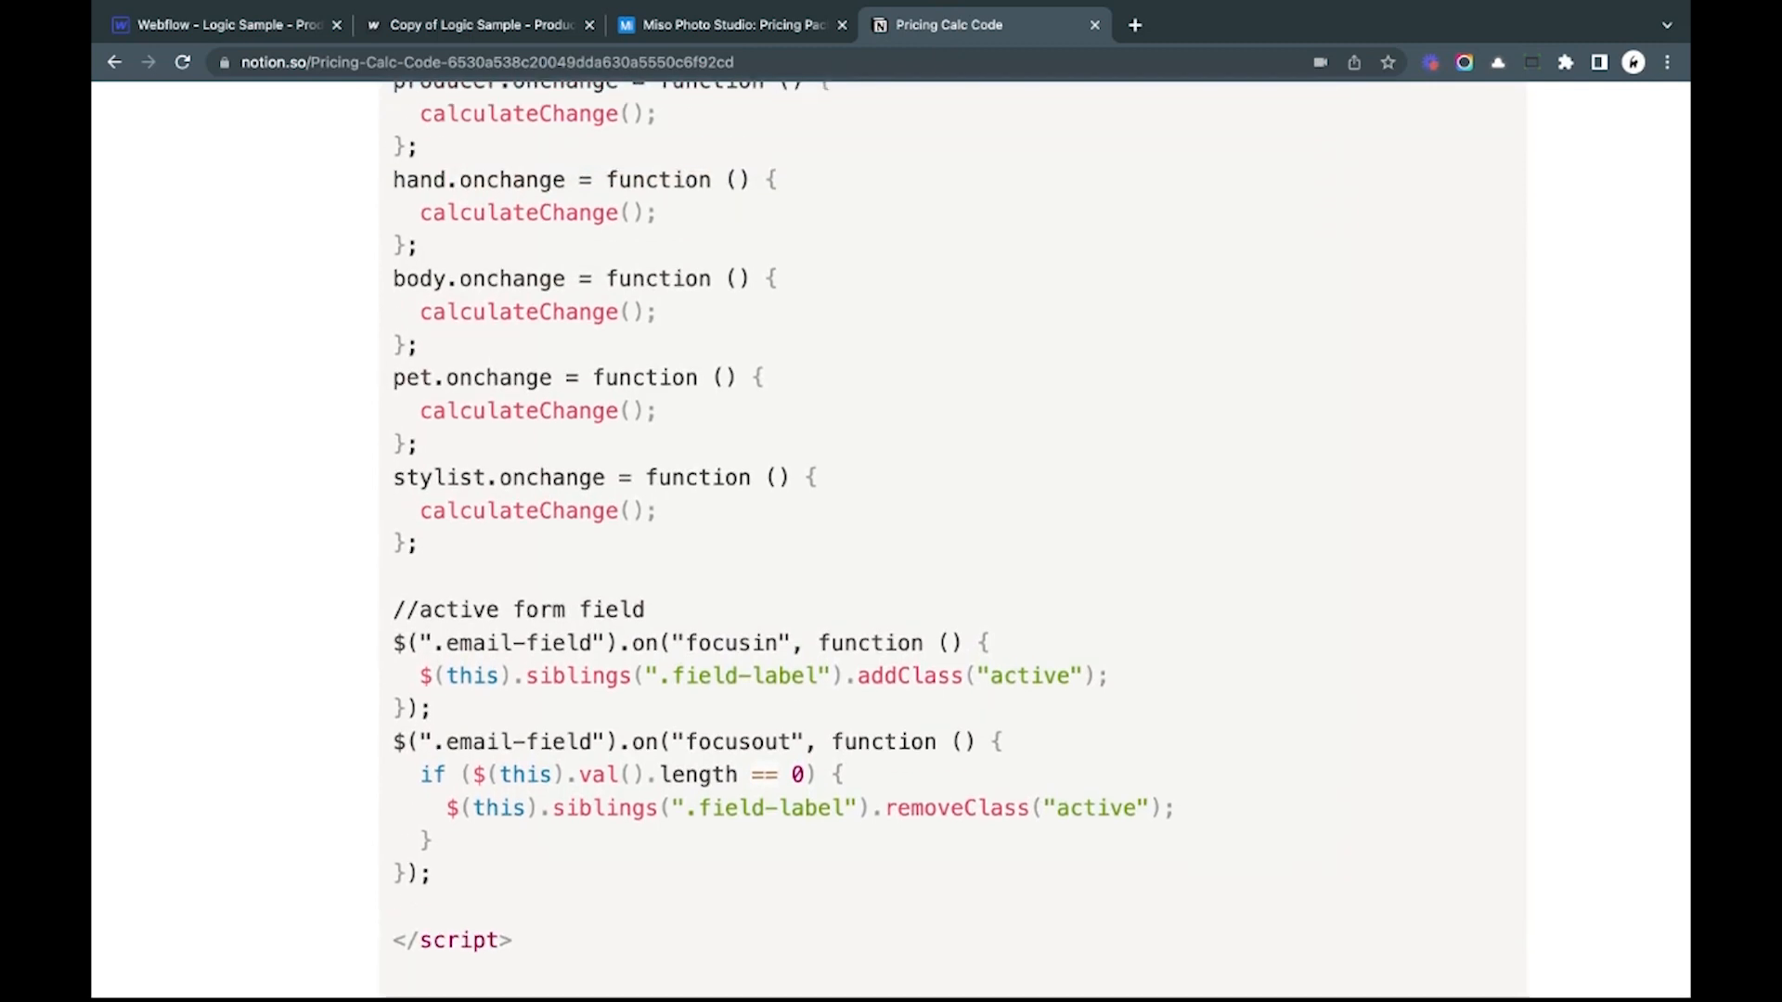
pyautogui.scroll(6, 451, 631)
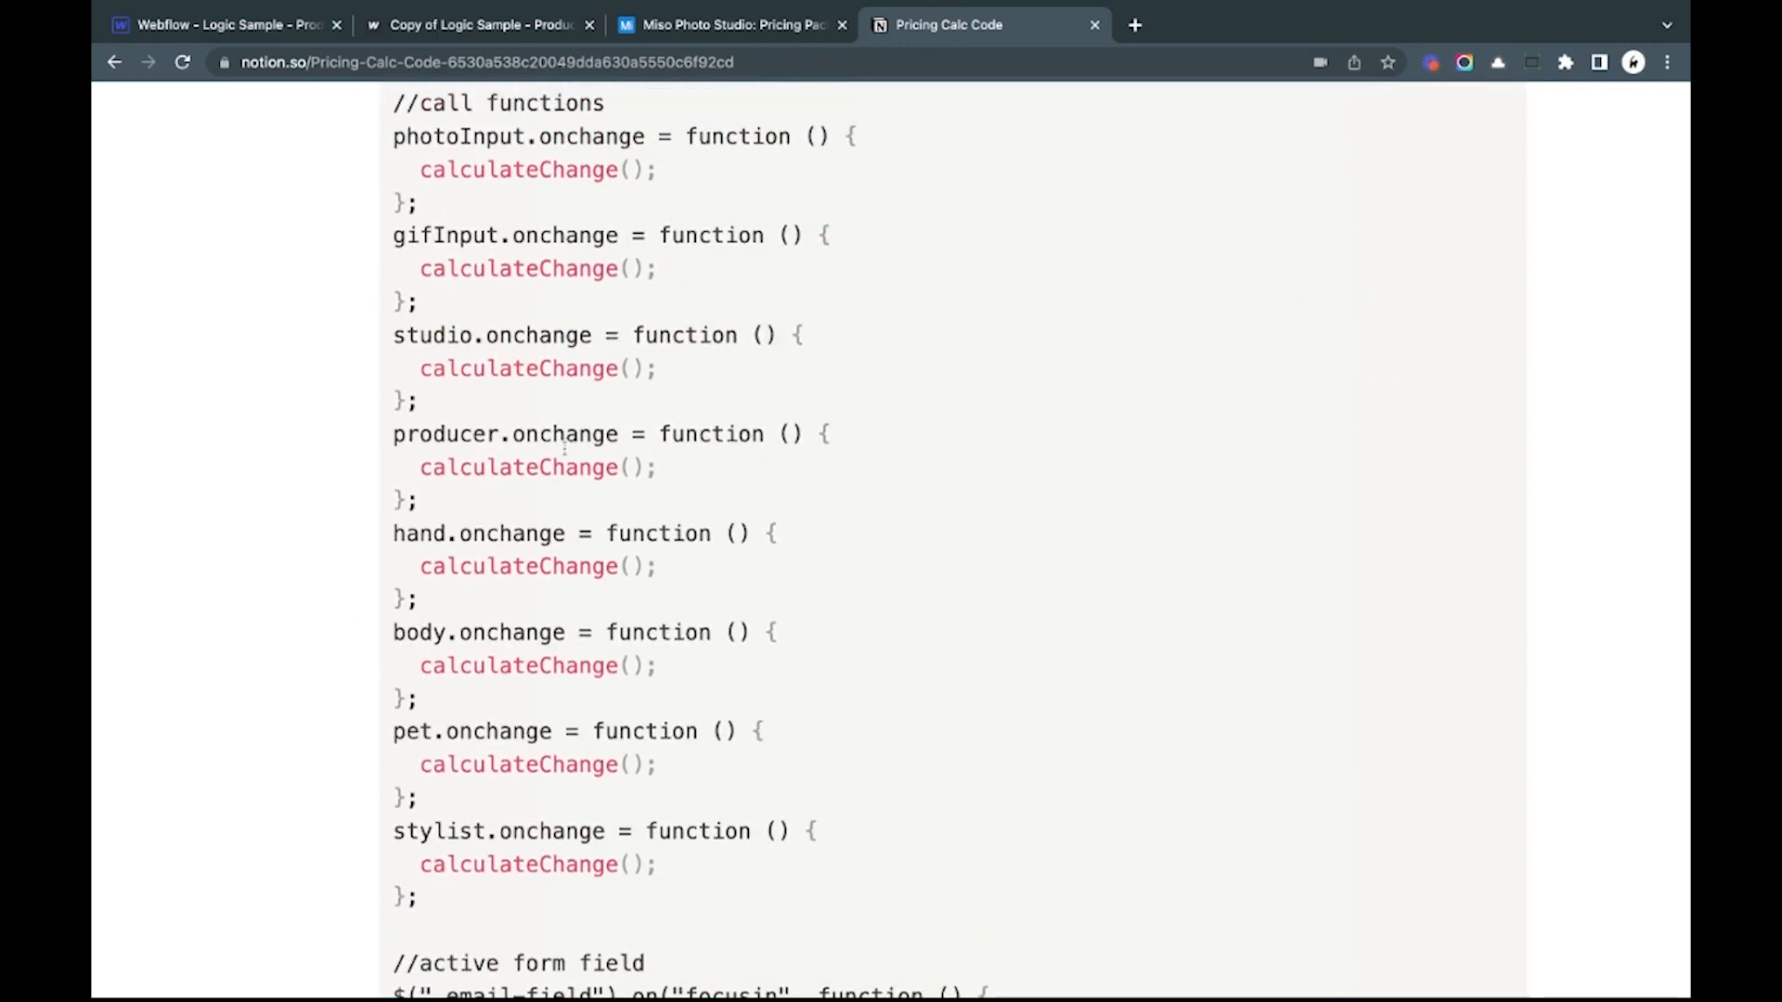
# Step: On the published page, move the Number of Products slider toward its maximum and flip the Standard Team / With Producer switch twice
pyautogui.click(311, 35)
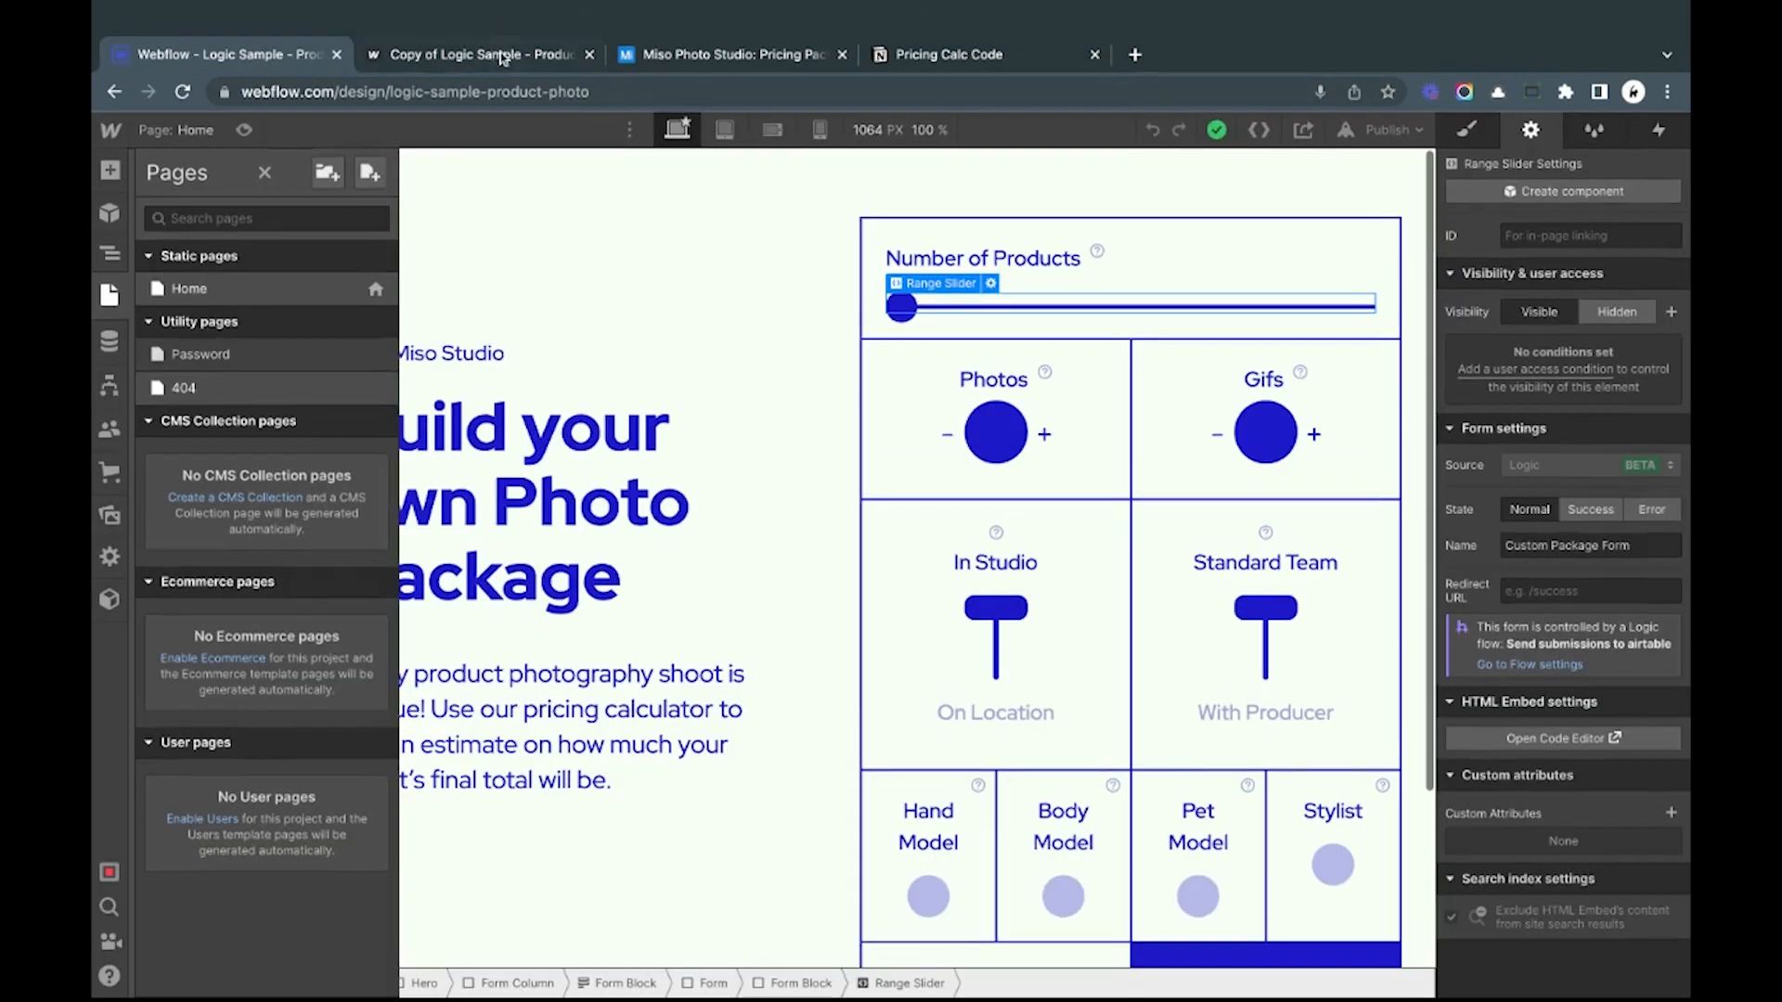
pyautogui.click(503, 59)
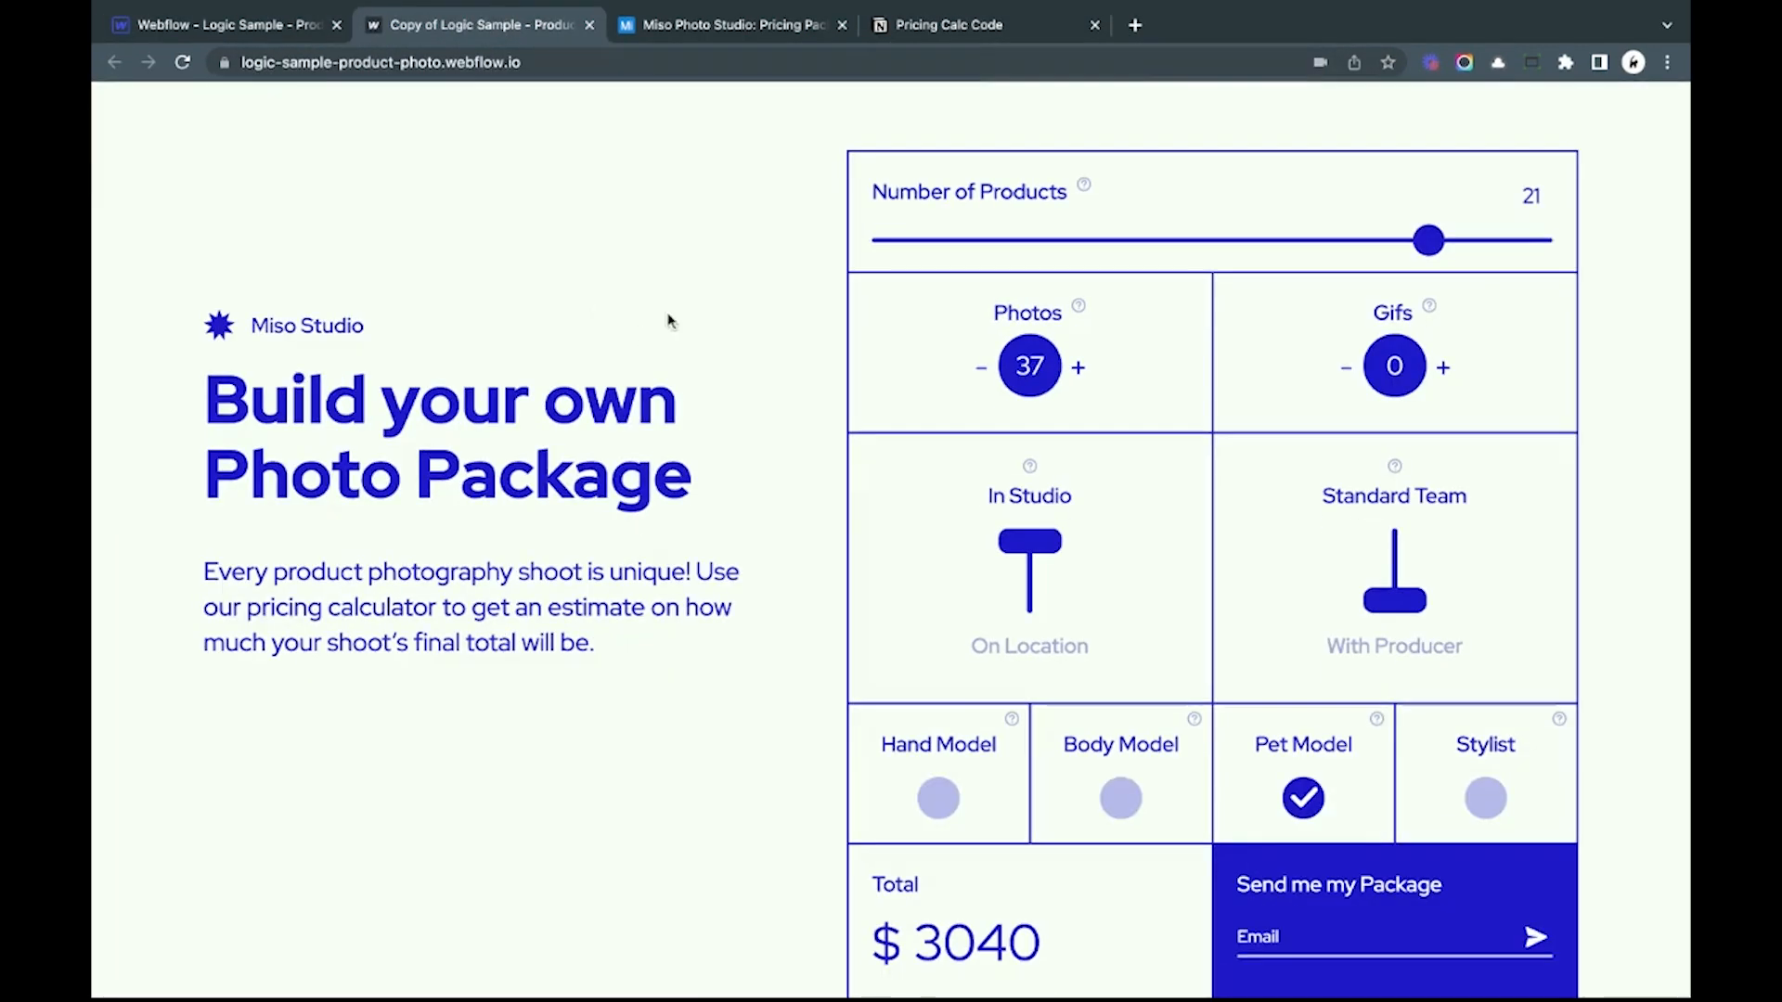
pyautogui.moveTo(1435, 246); pyautogui.dragTo(1536, 243)
pyautogui.click(1406, 552)
pyautogui.click(1406, 551)
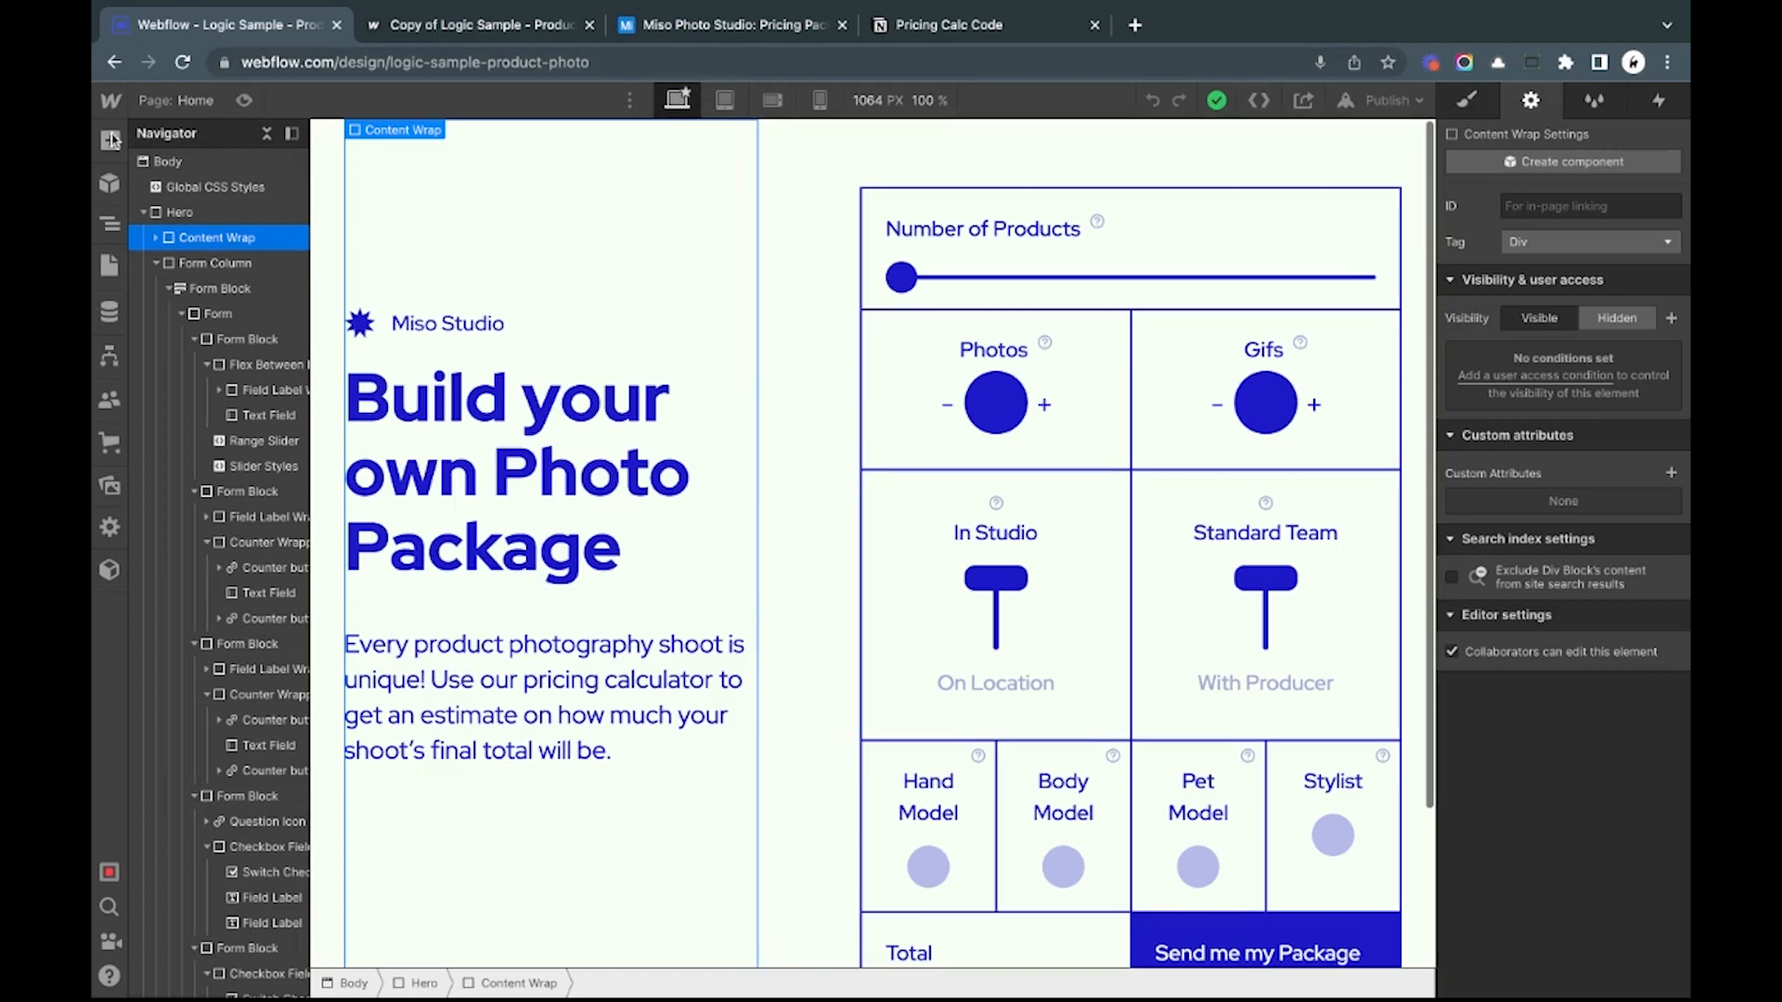
# Step: Open the Send submissions to airtable flow in Webflow Logic
pyautogui.click(109, 365)
pyautogui.click(277, 197)
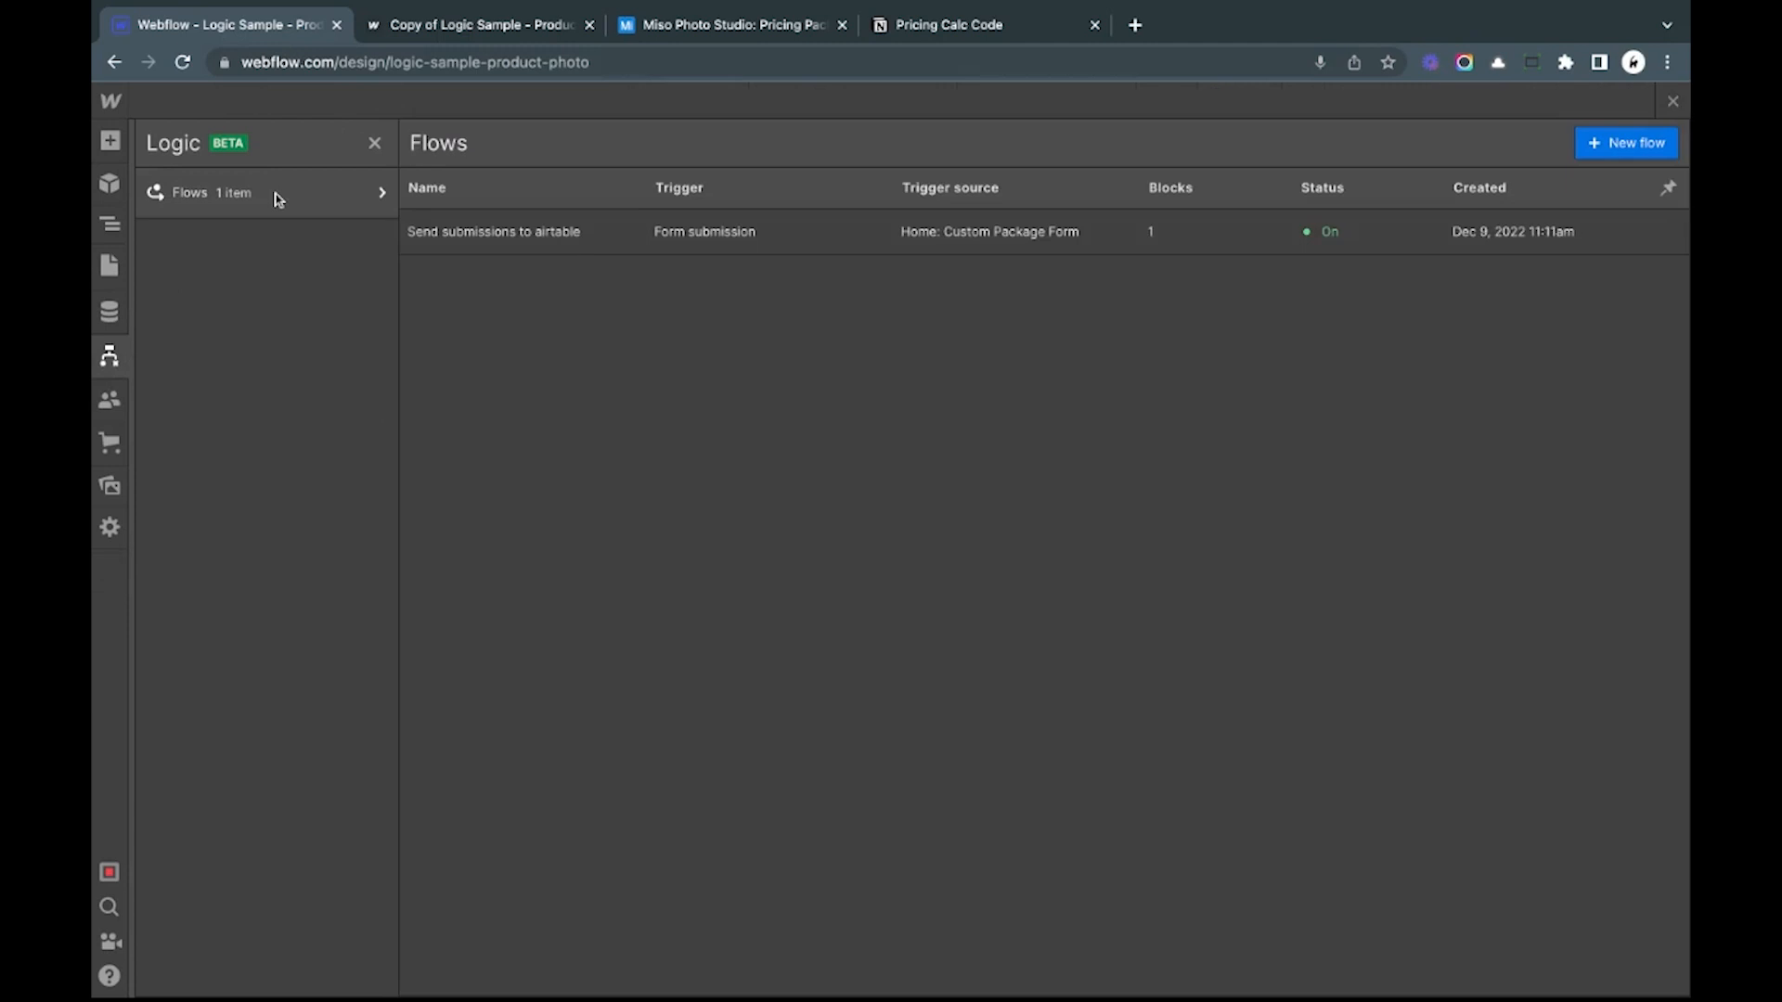
pyautogui.click(1223, 243)
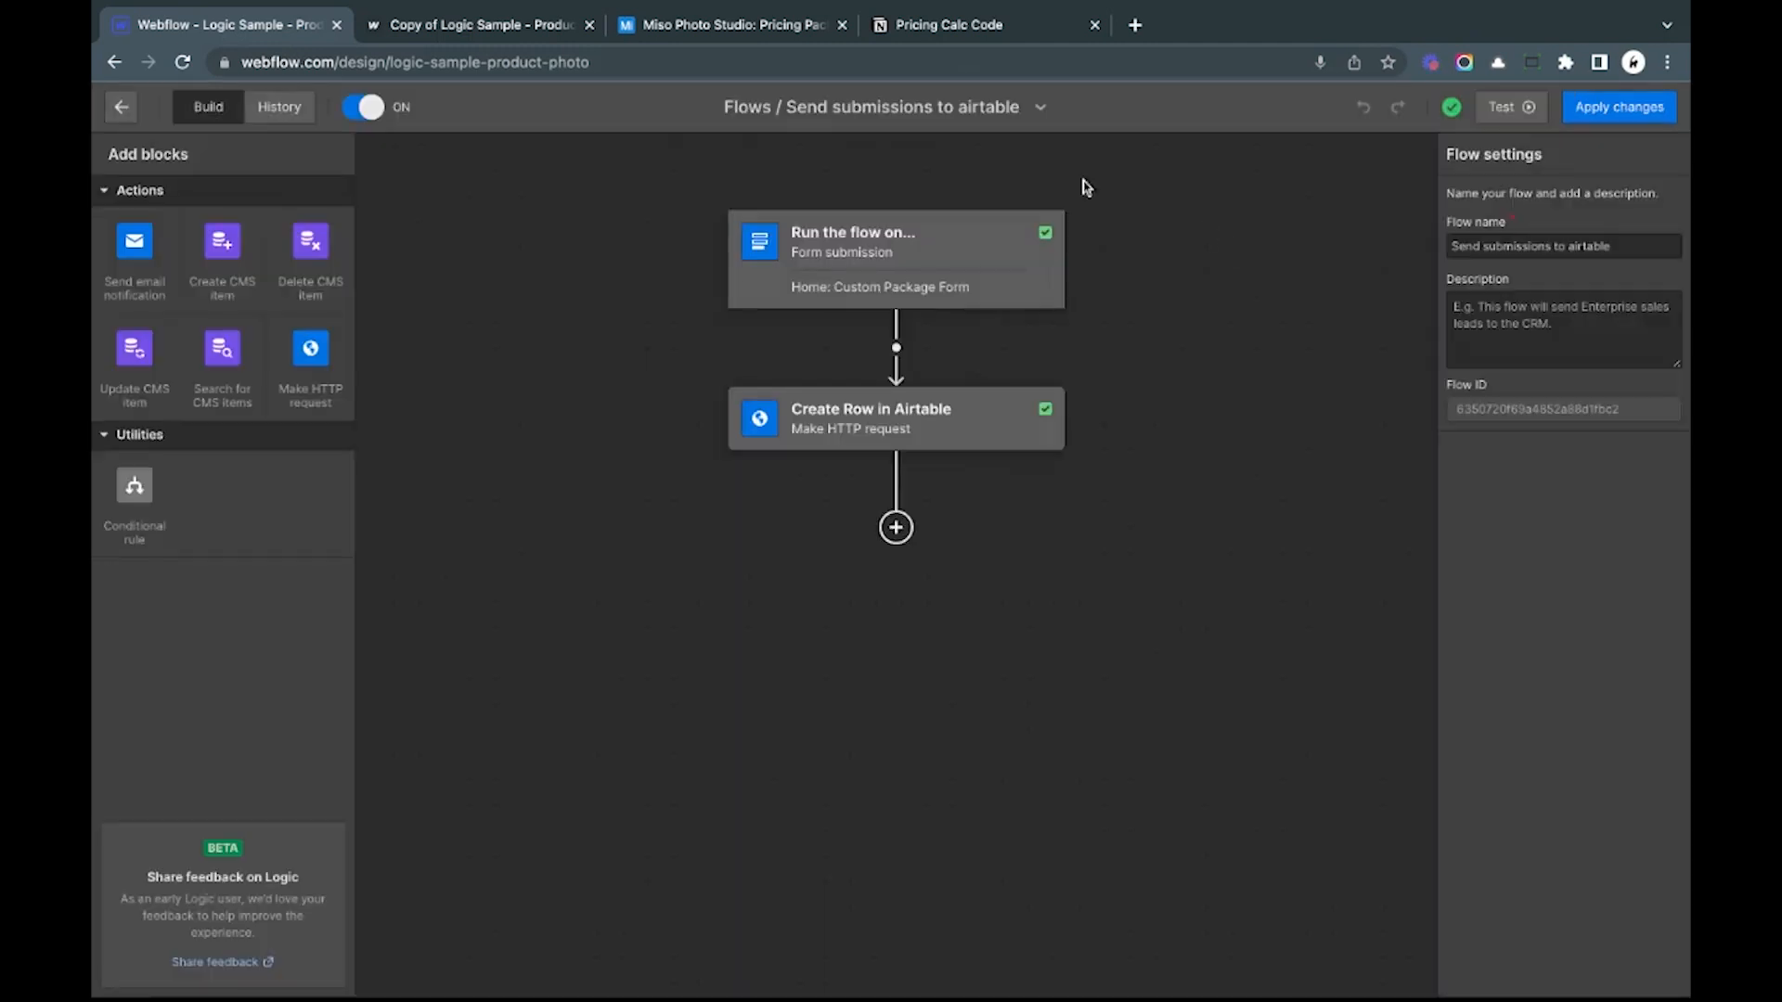
# Step: Inspect the form choices of the form submission trigger and the request settings of the Create Row in Airtable block
pyautogui.click(841, 263)
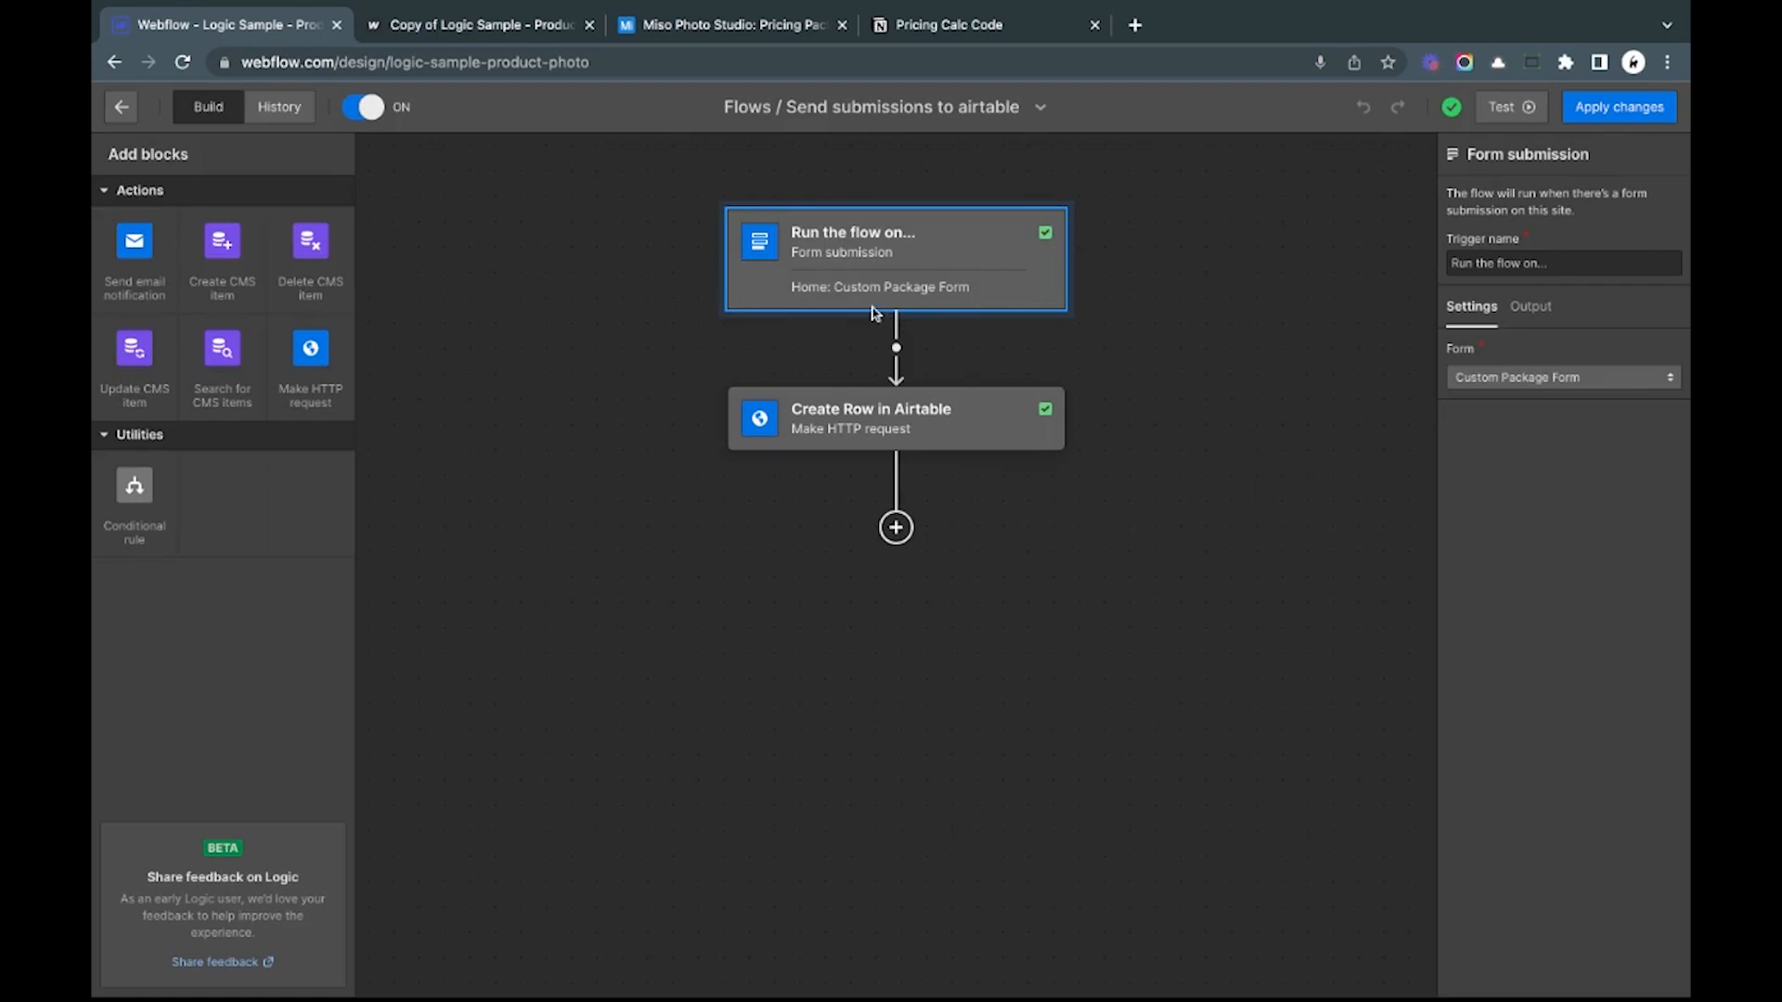
pyautogui.click(1547, 379)
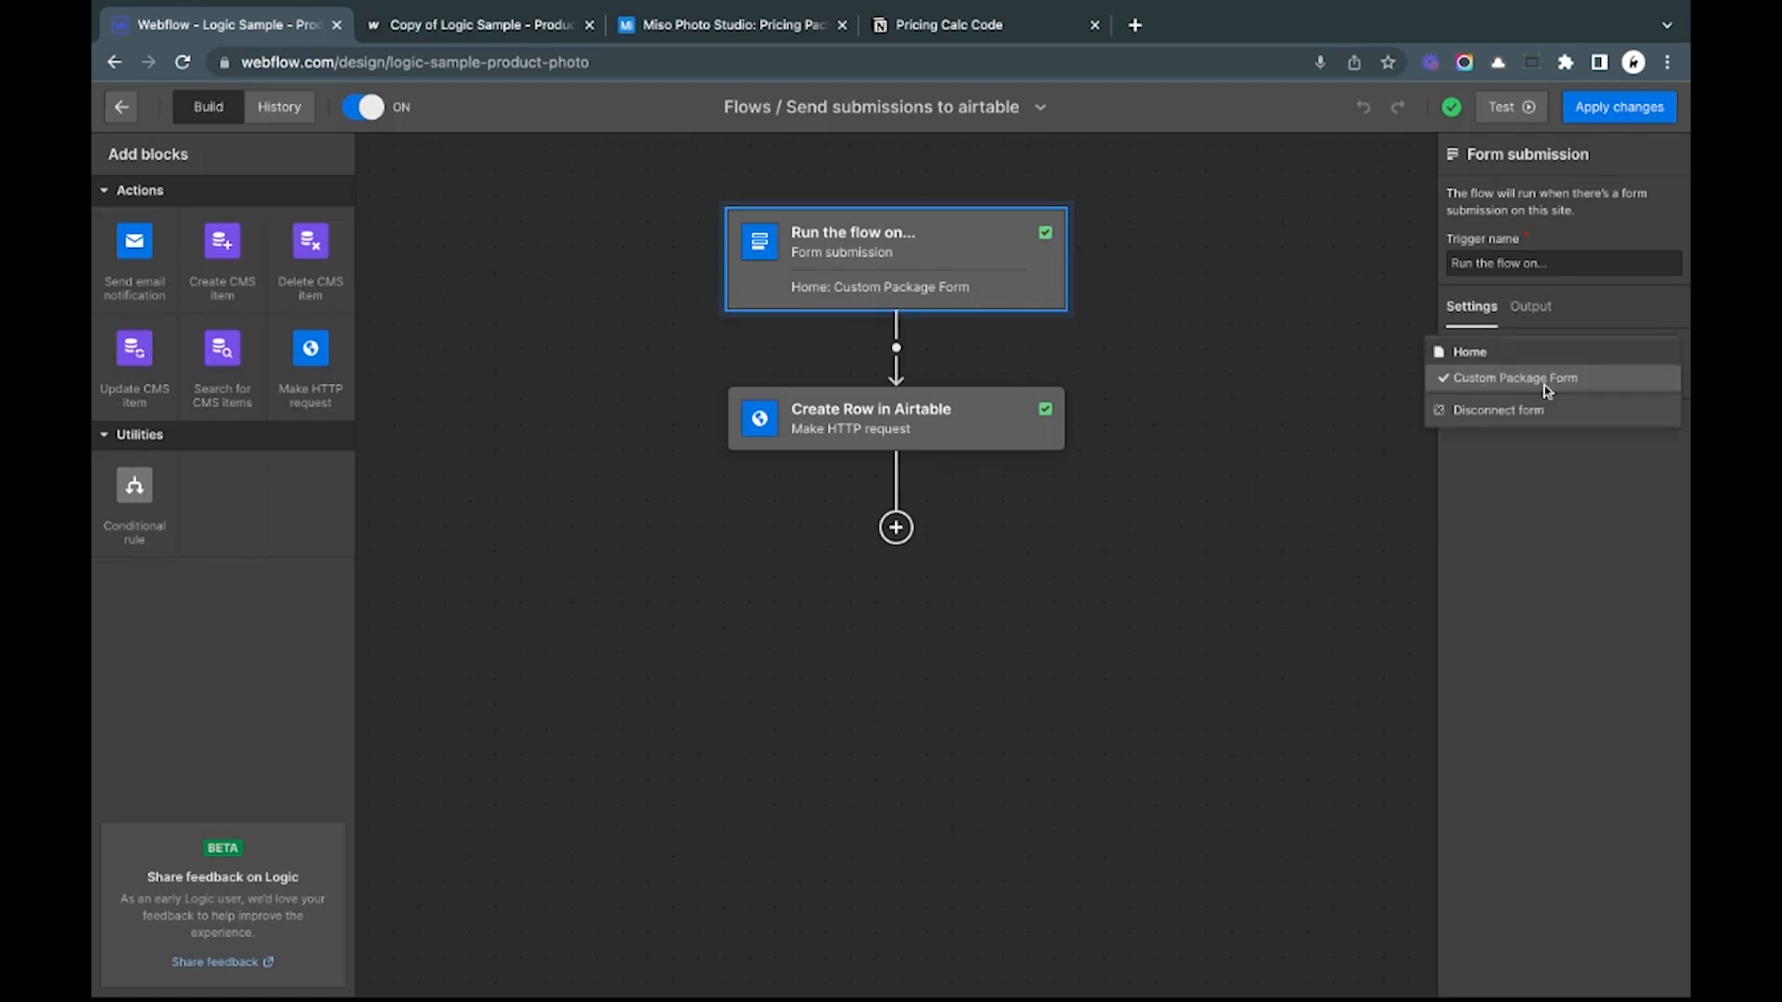
pyautogui.click(1564, 505)
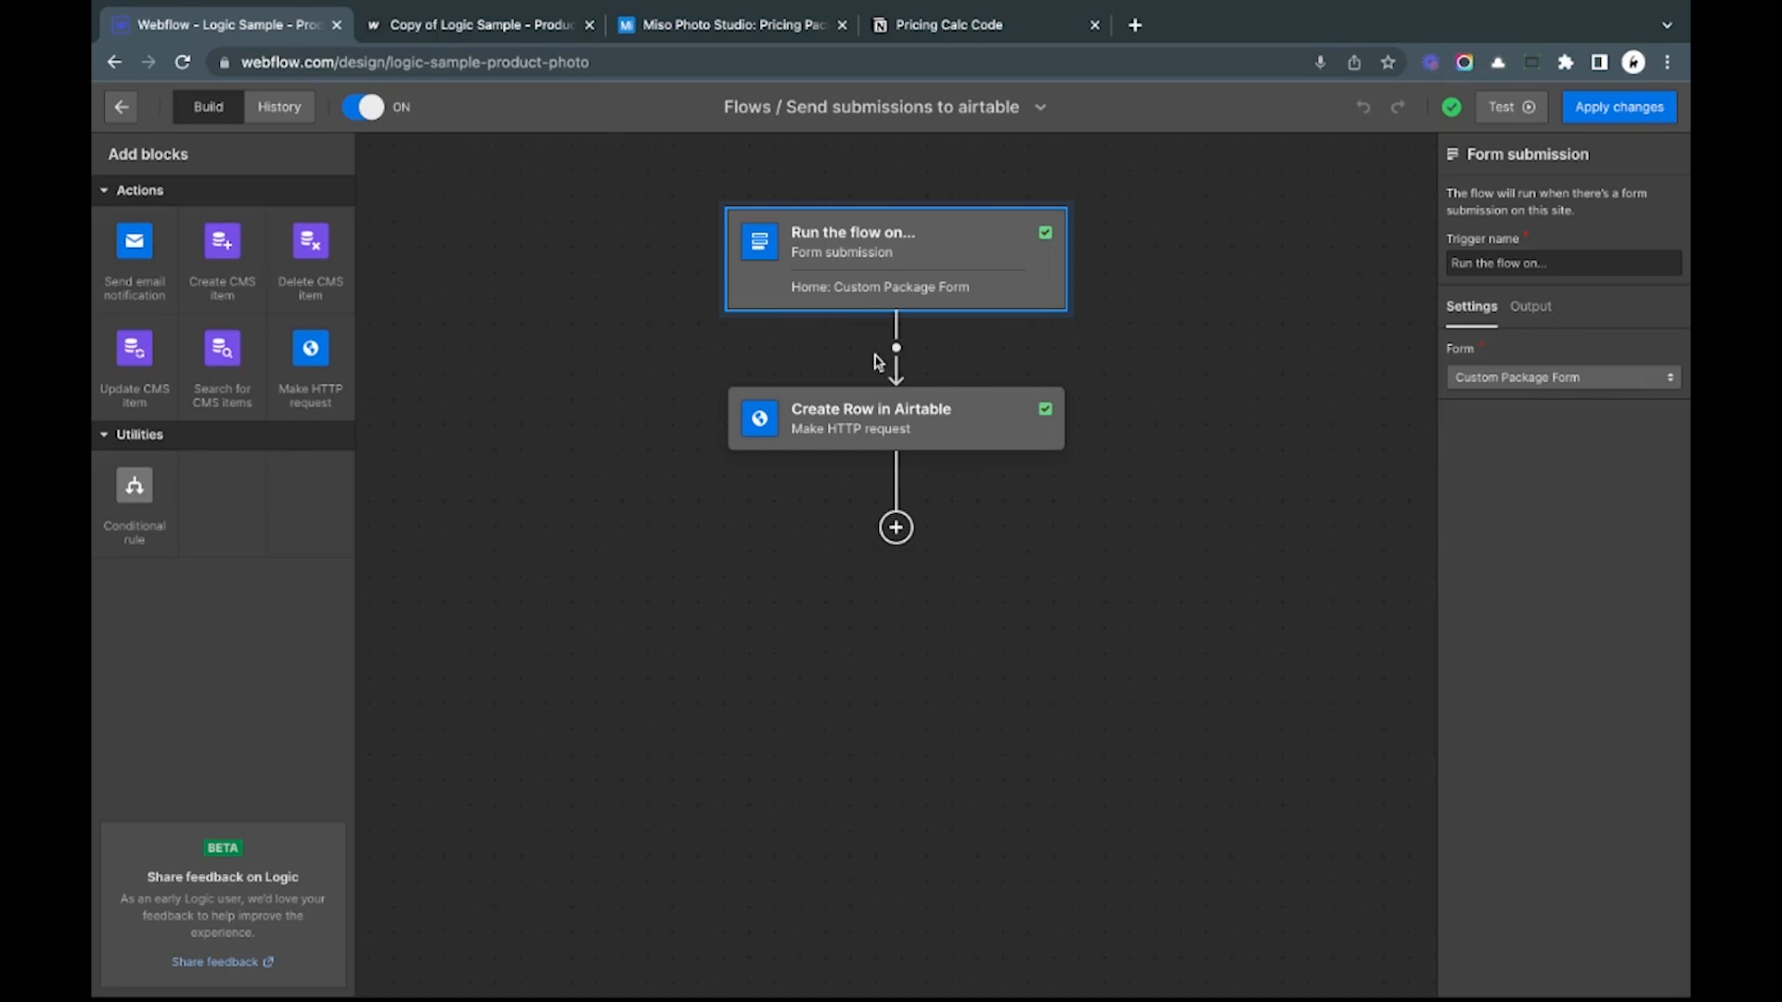
pyautogui.click(310, 350)
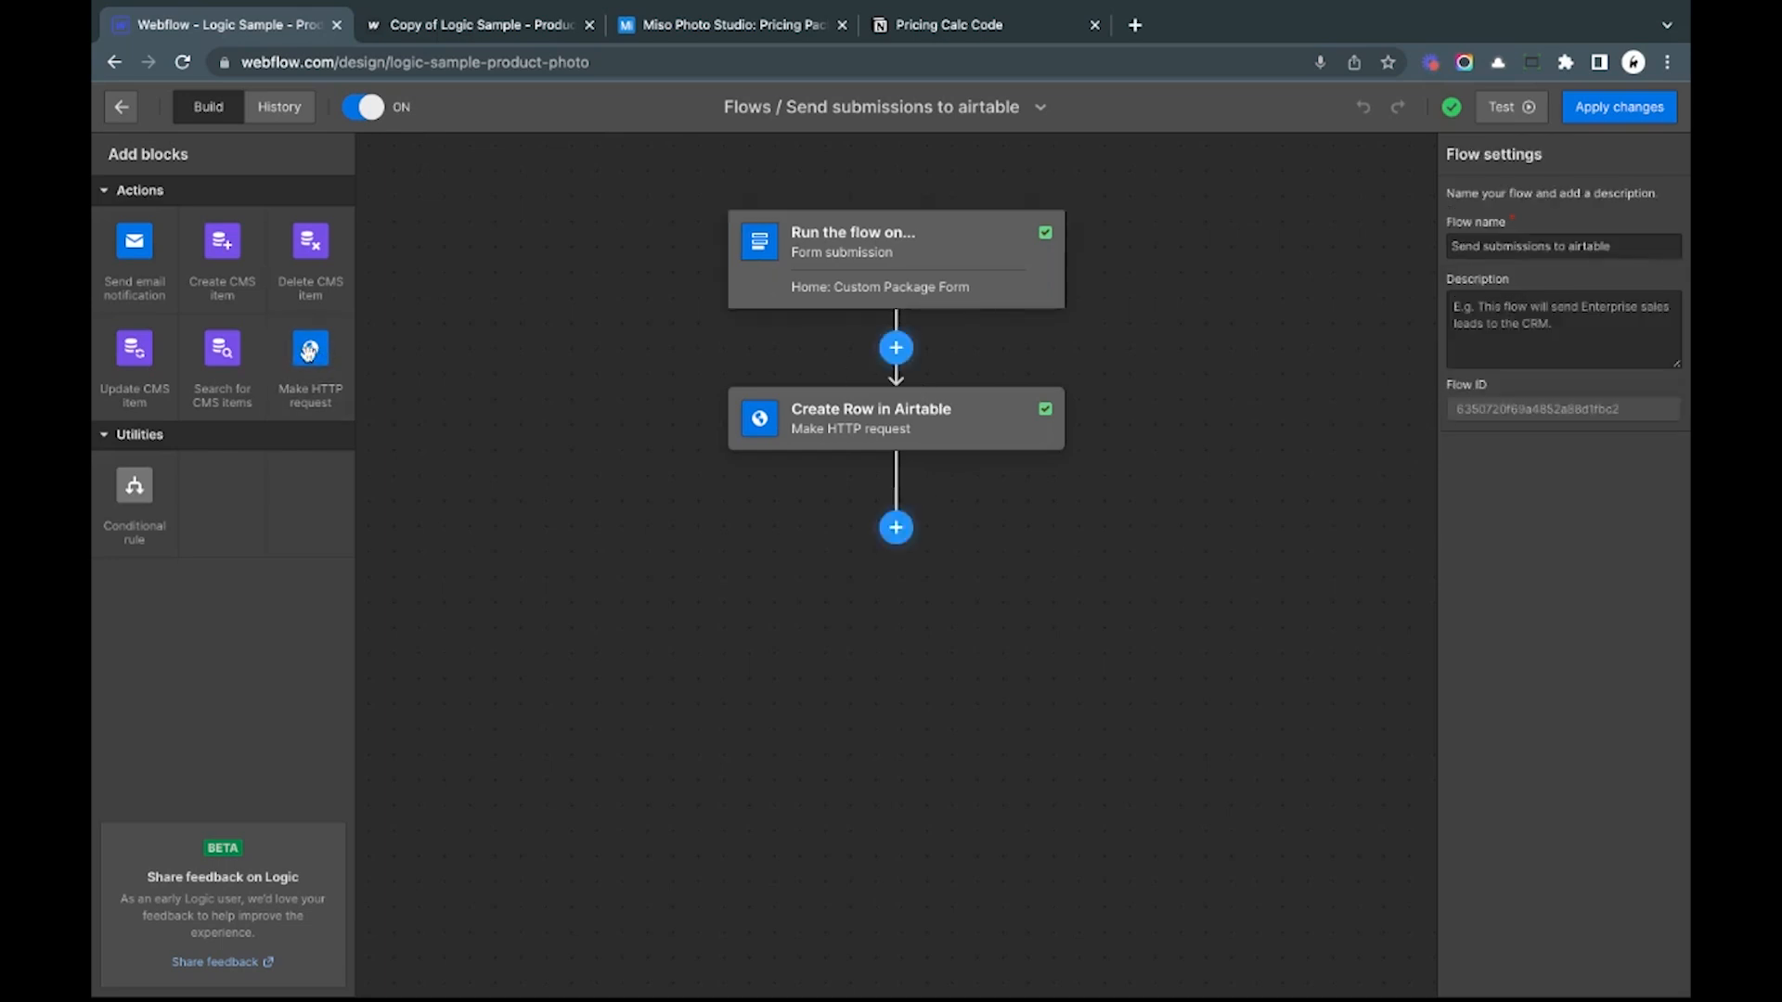
pyautogui.click(838, 422)
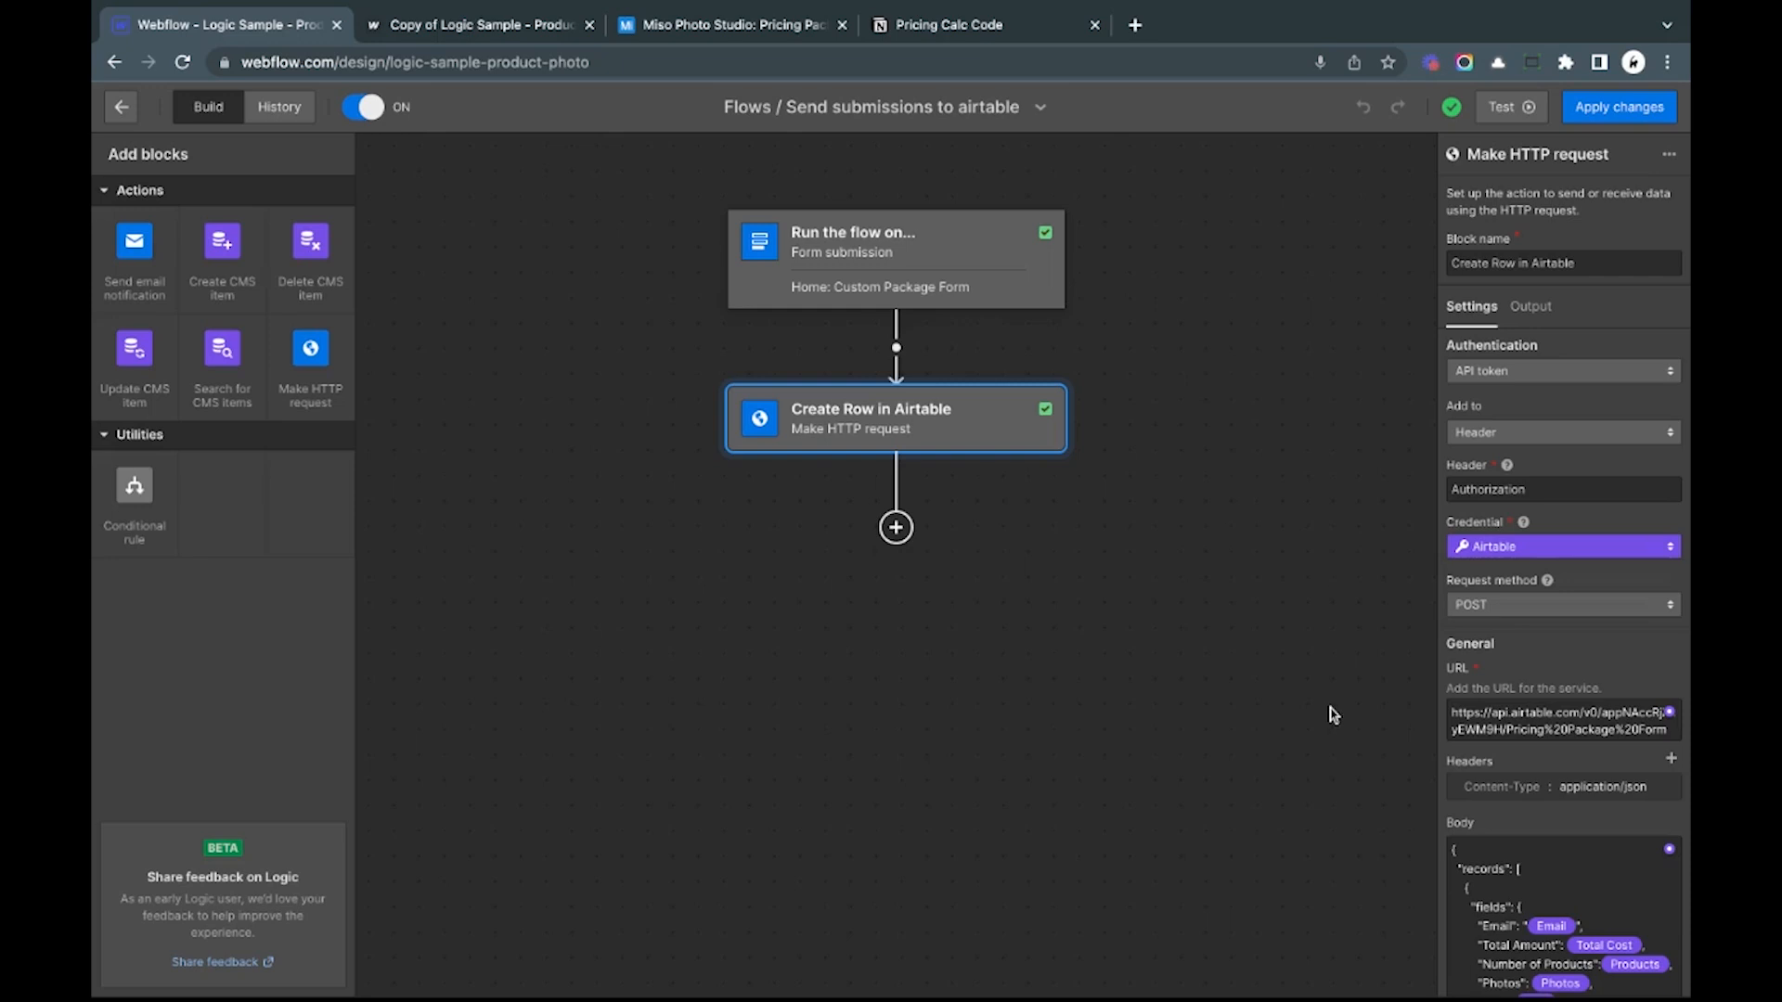
# Step: Add a Make HTTP request block at the end of the flow, set API token authentication added to Header, and view the credential choices
pyautogui.click(313, 360)
pyautogui.click(313, 360)
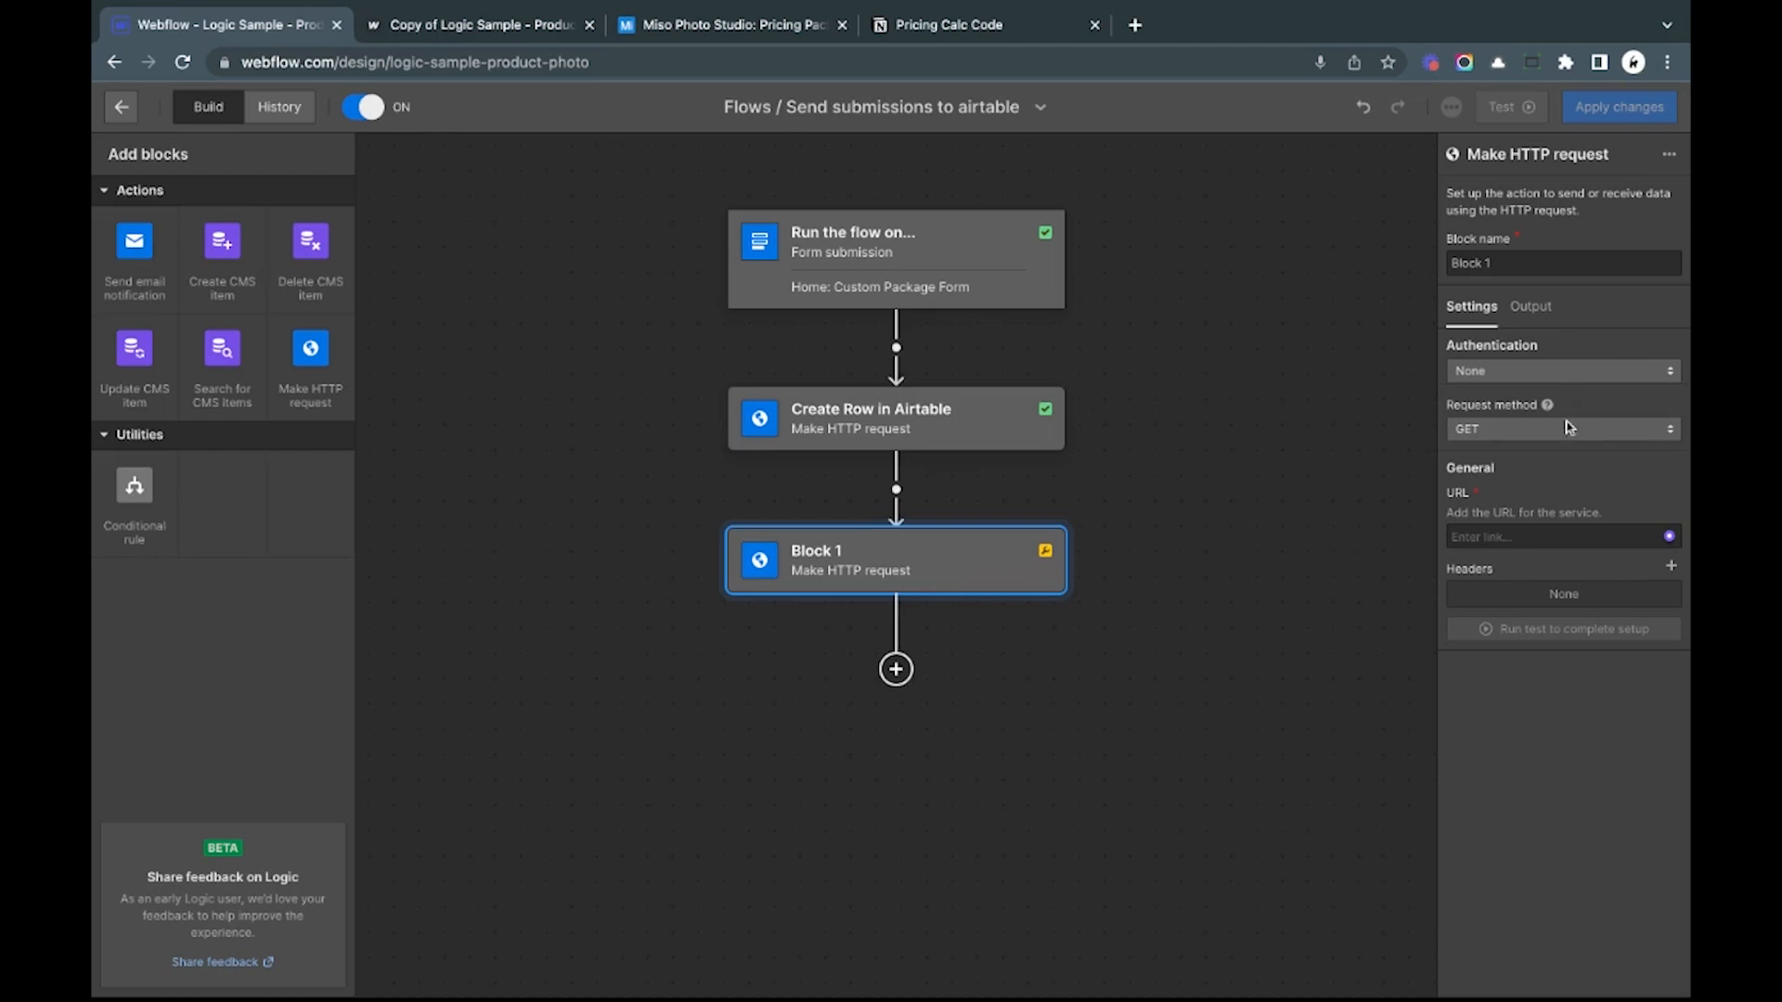
pyautogui.click(1494, 375)
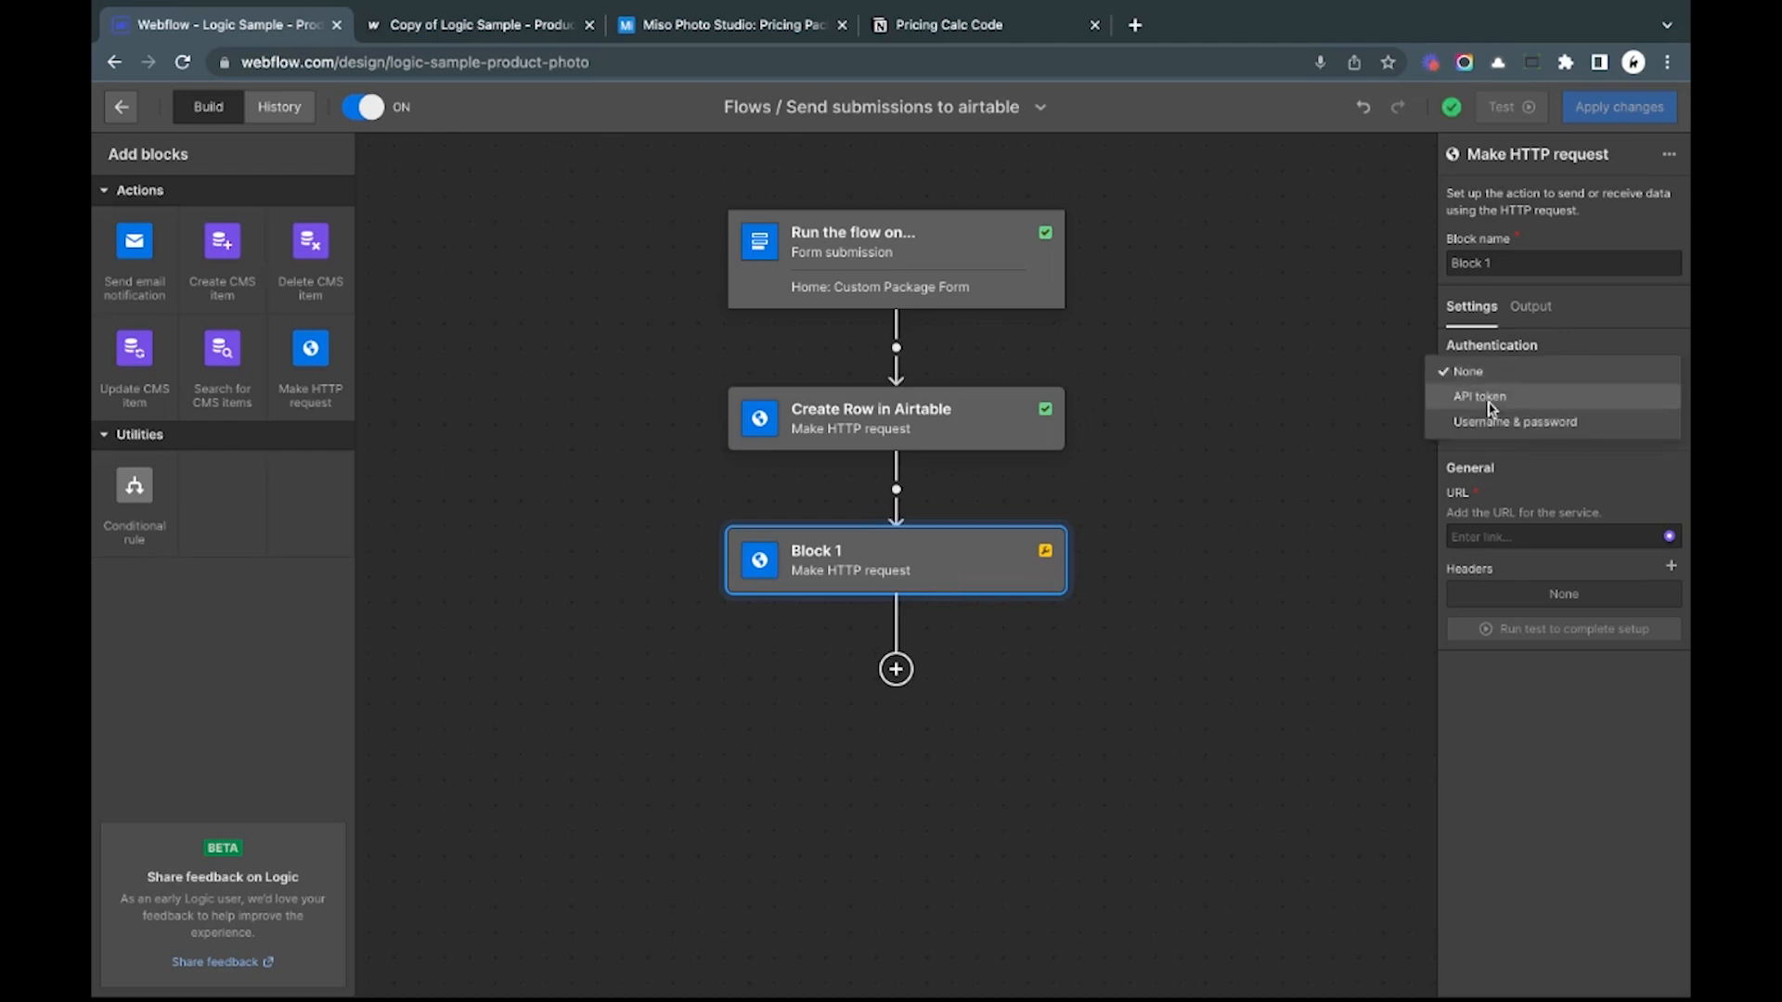
pyautogui.click(1490, 399)
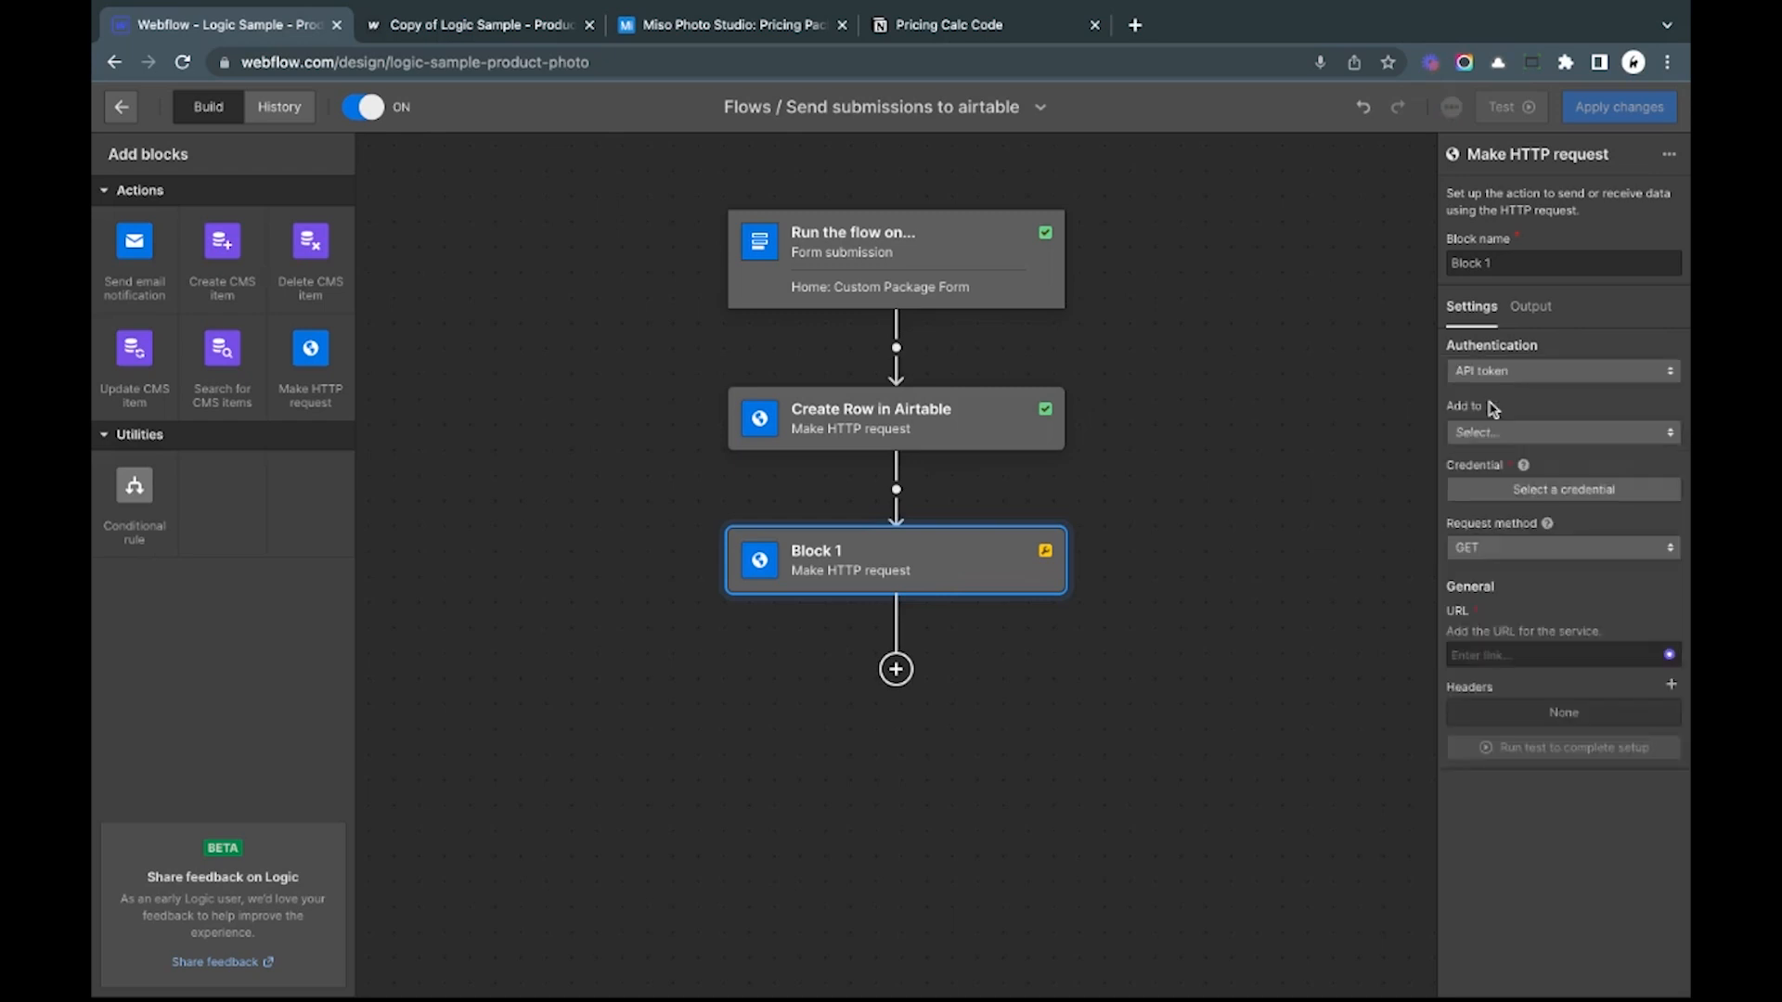
pyautogui.click(1499, 434)
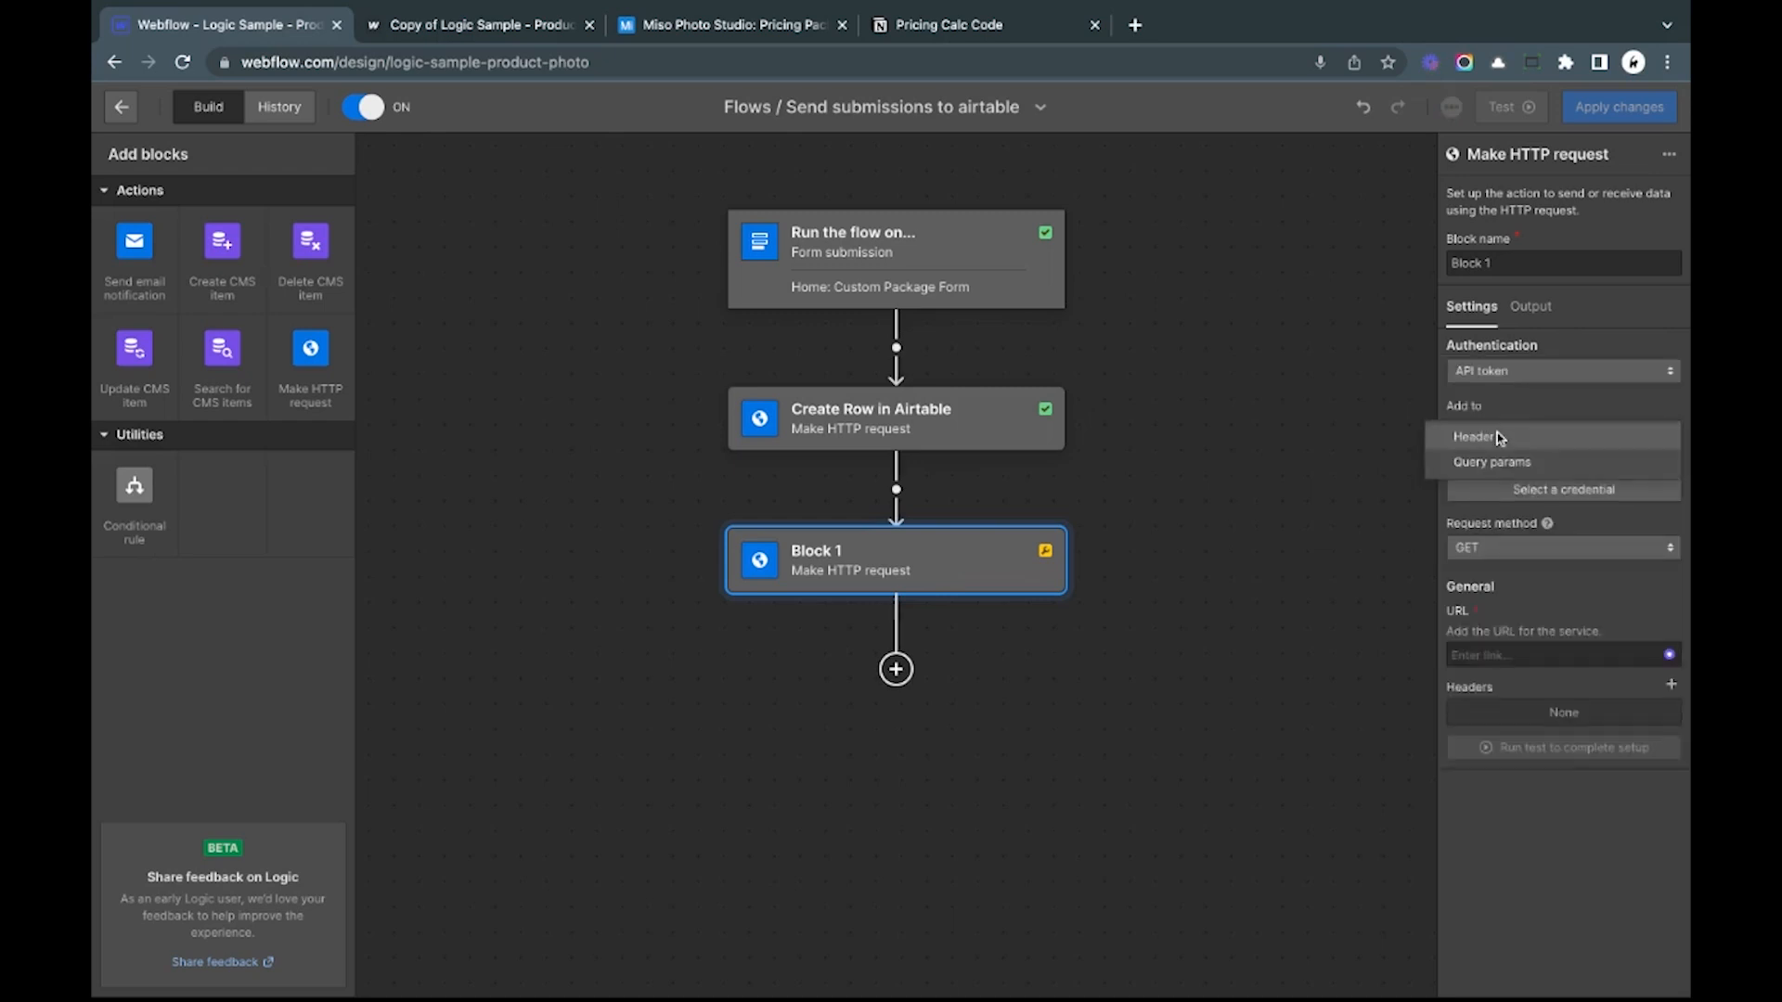
pyautogui.click(1499, 437)
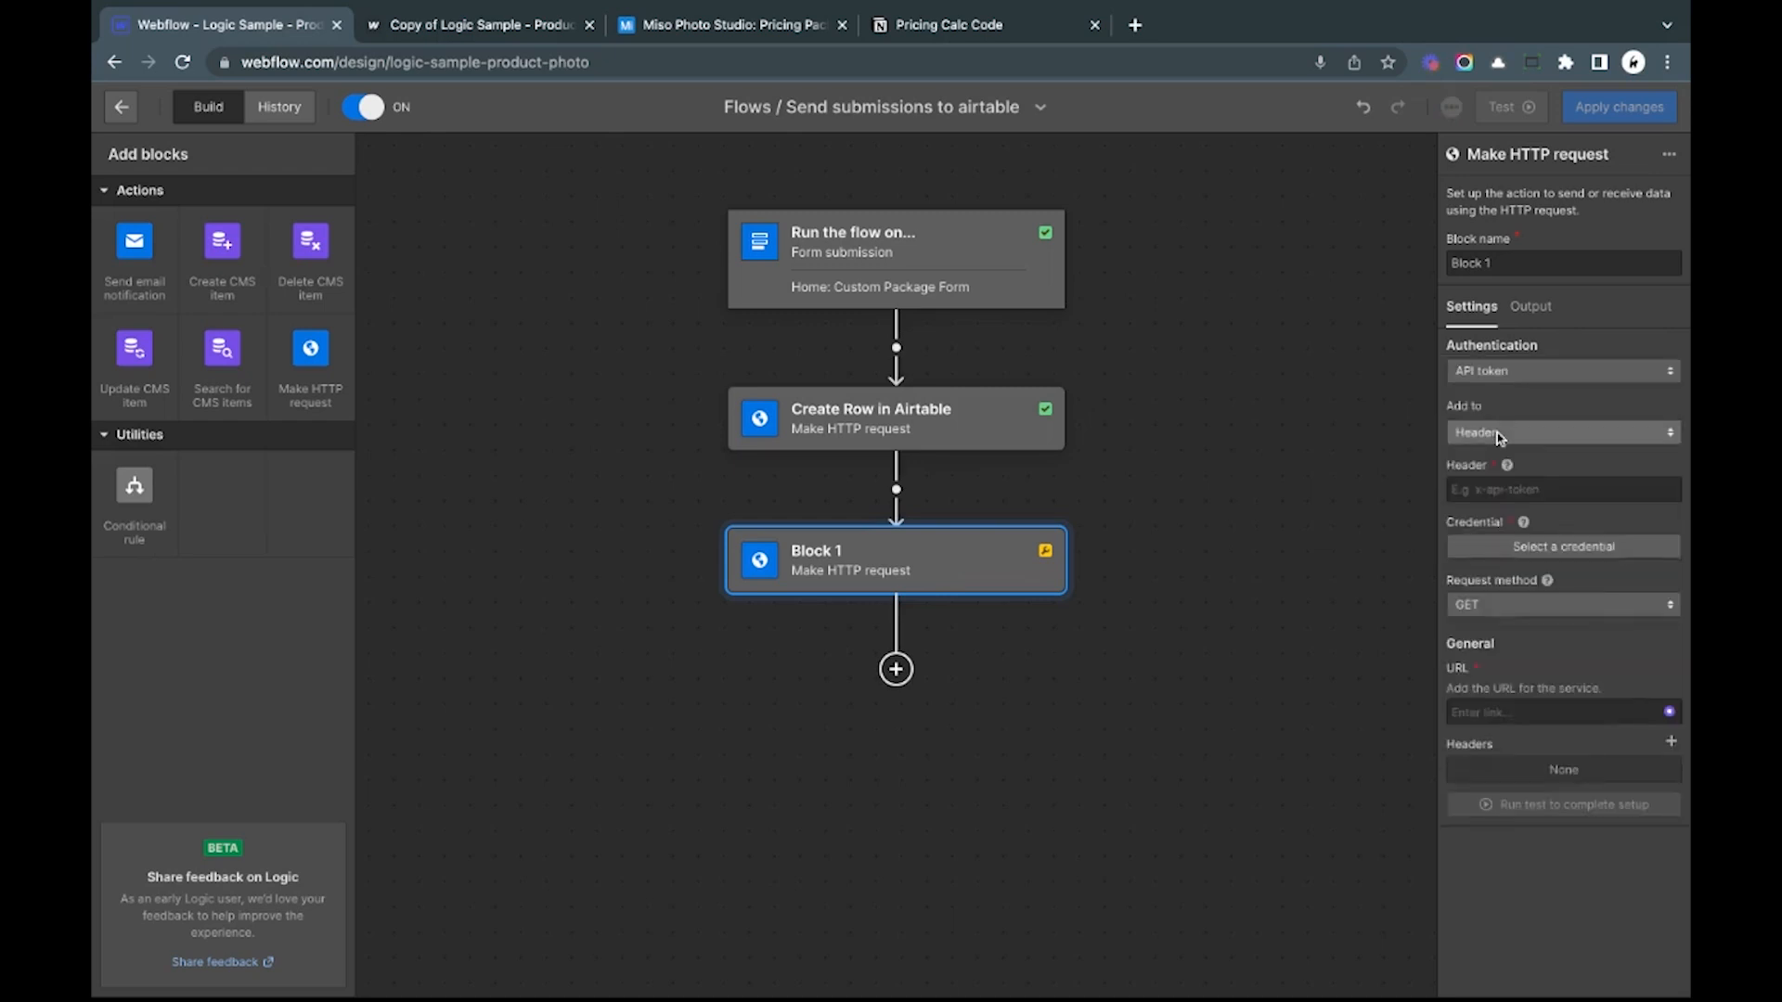
pyautogui.click(1538, 552)
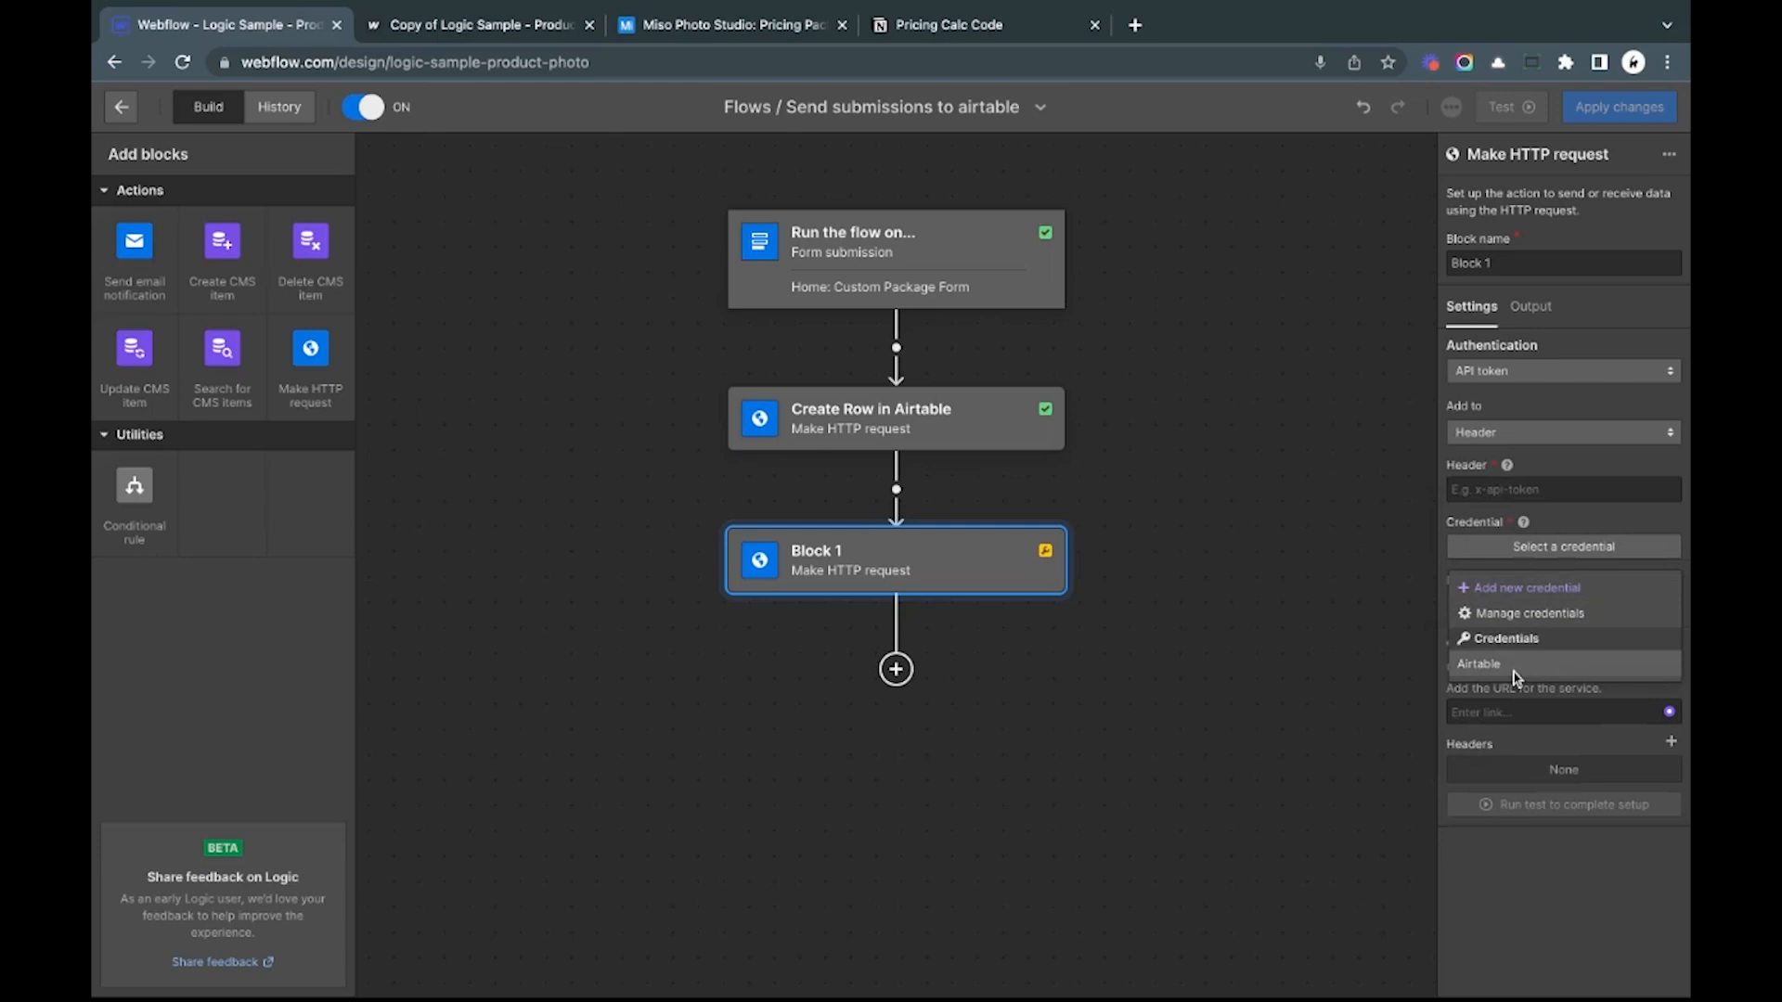
pyautogui.click(1445, 696)
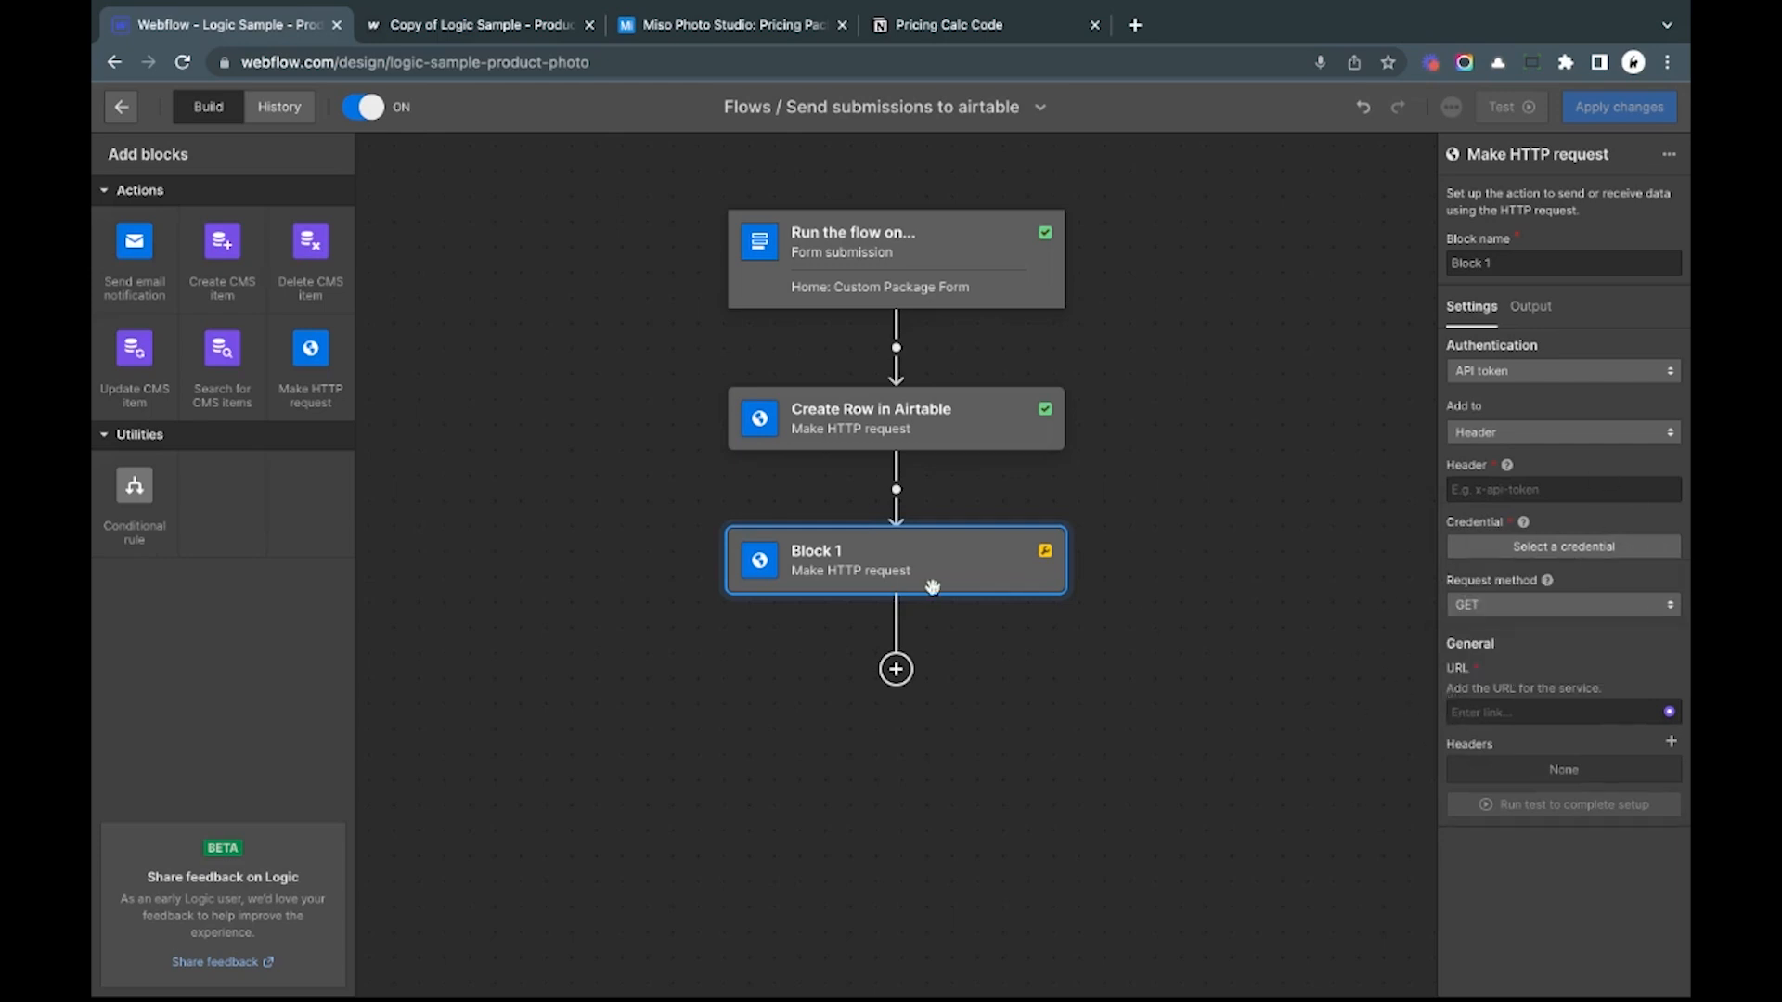
# Step: Remove the extra HTTP request block from the end of the flow
pyautogui.moveTo(1012, 581); pyautogui.dragTo(1012, 581)
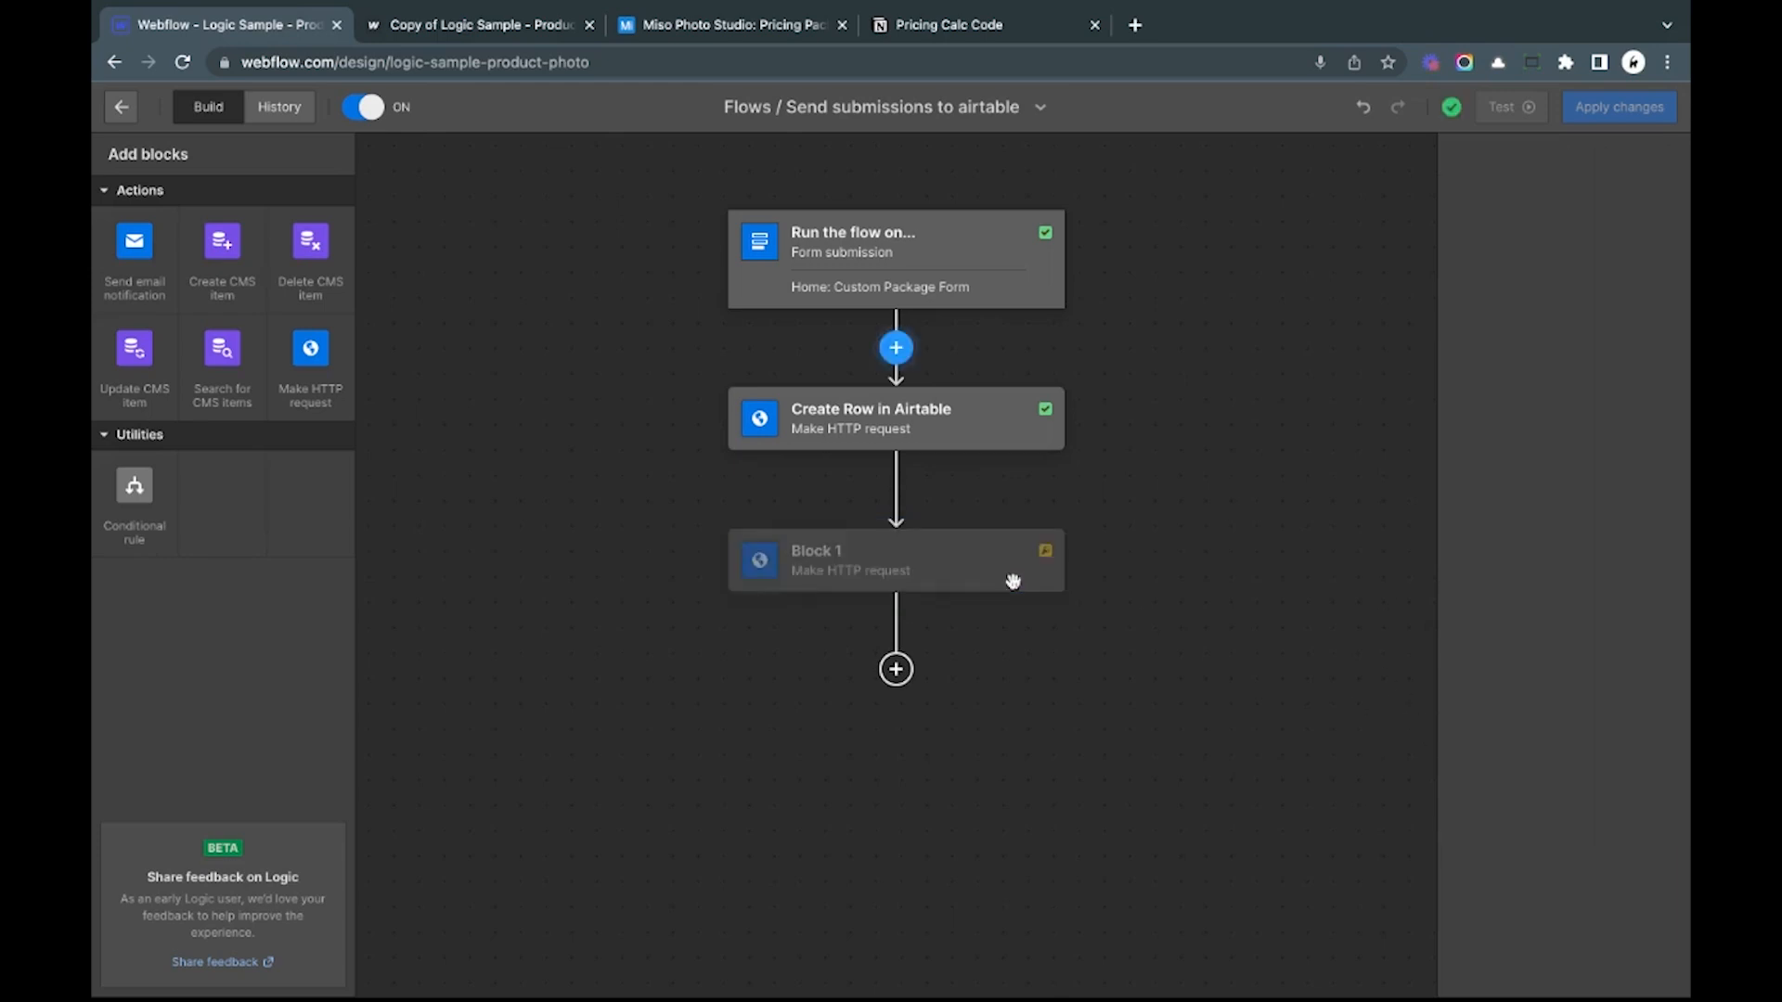
pyautogui.rightClick(1008, 551)
pyautogui.click(1053, 607)
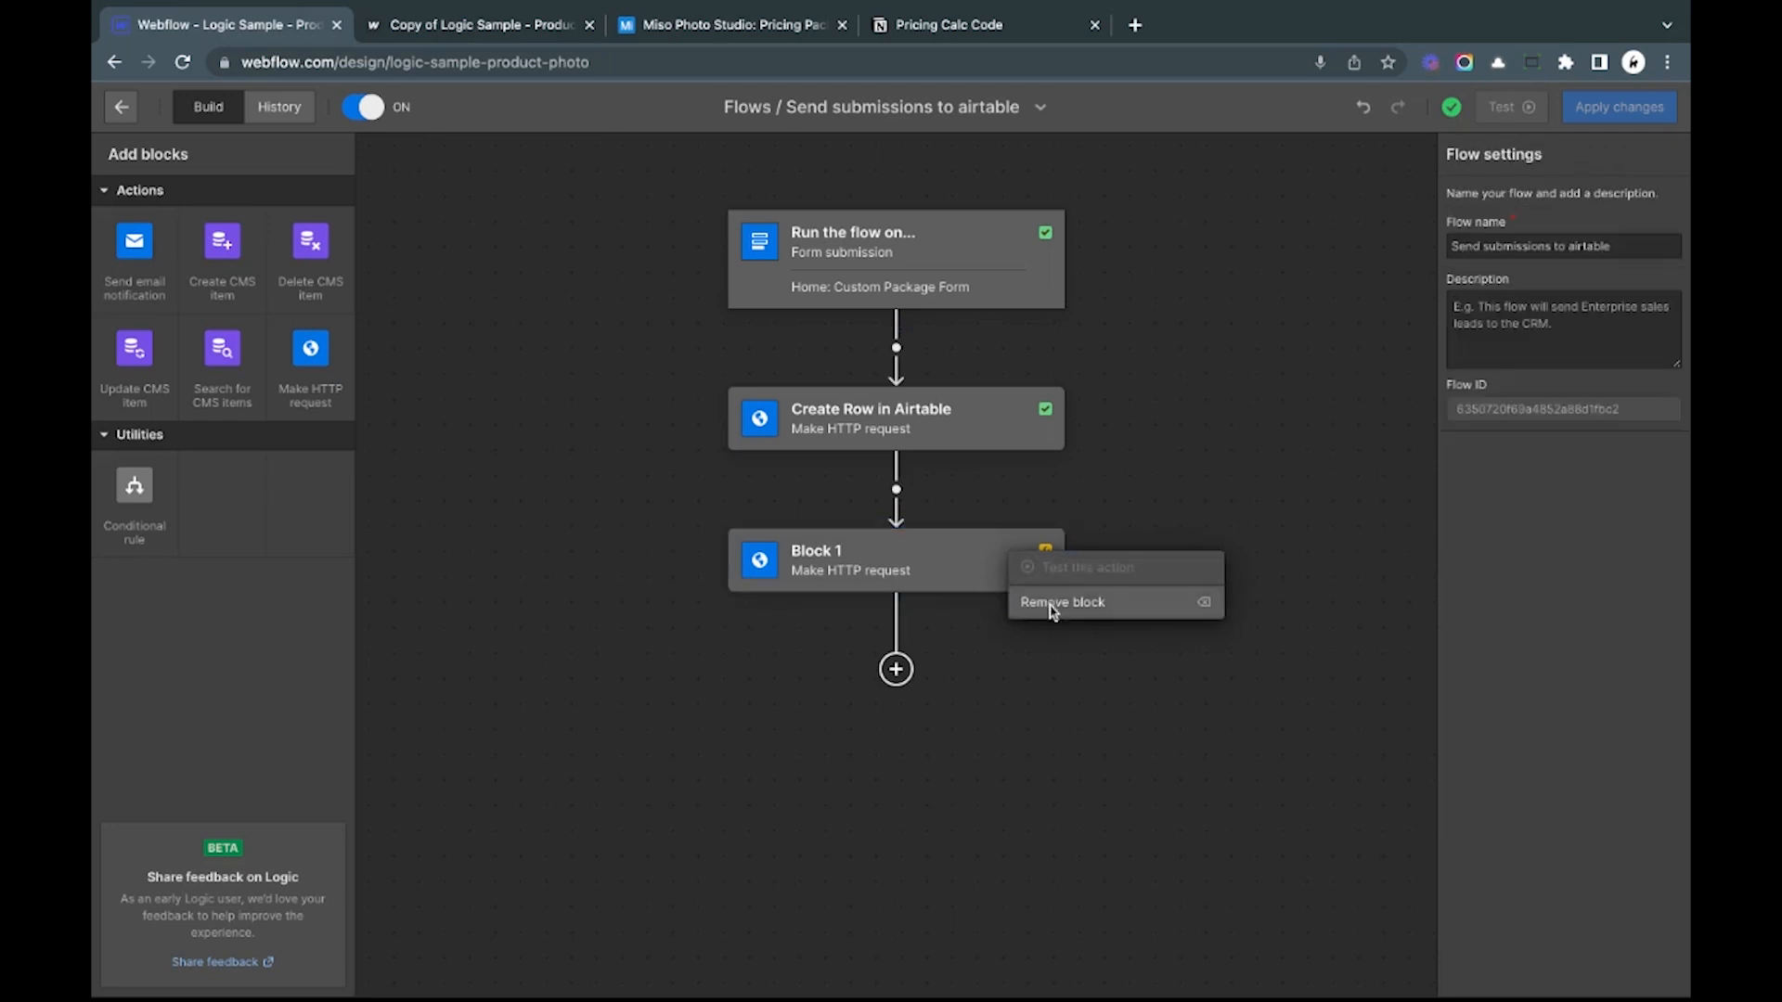
# Step: Examine the Create Row in Airtable block's authentication, request method, URL, headers and JSON body with the mapped form fields
pyautogui.click(989, 426)
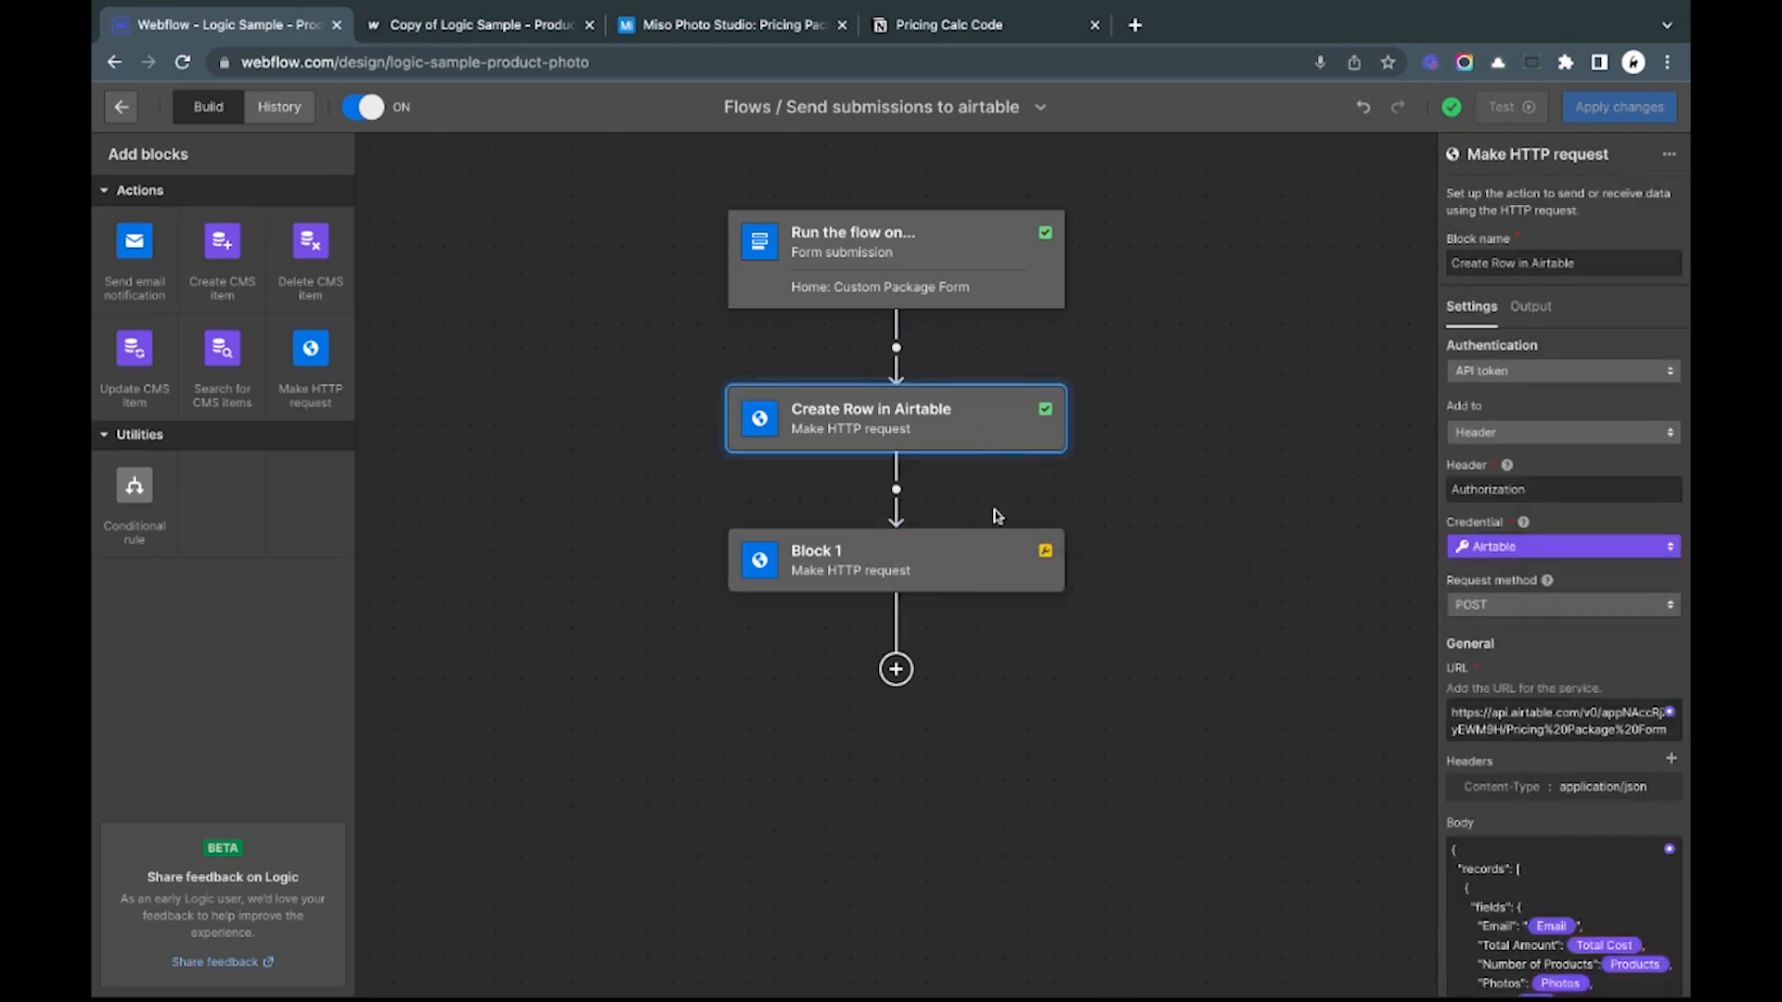
pyautogui.scroll(-3, 1533, 484)
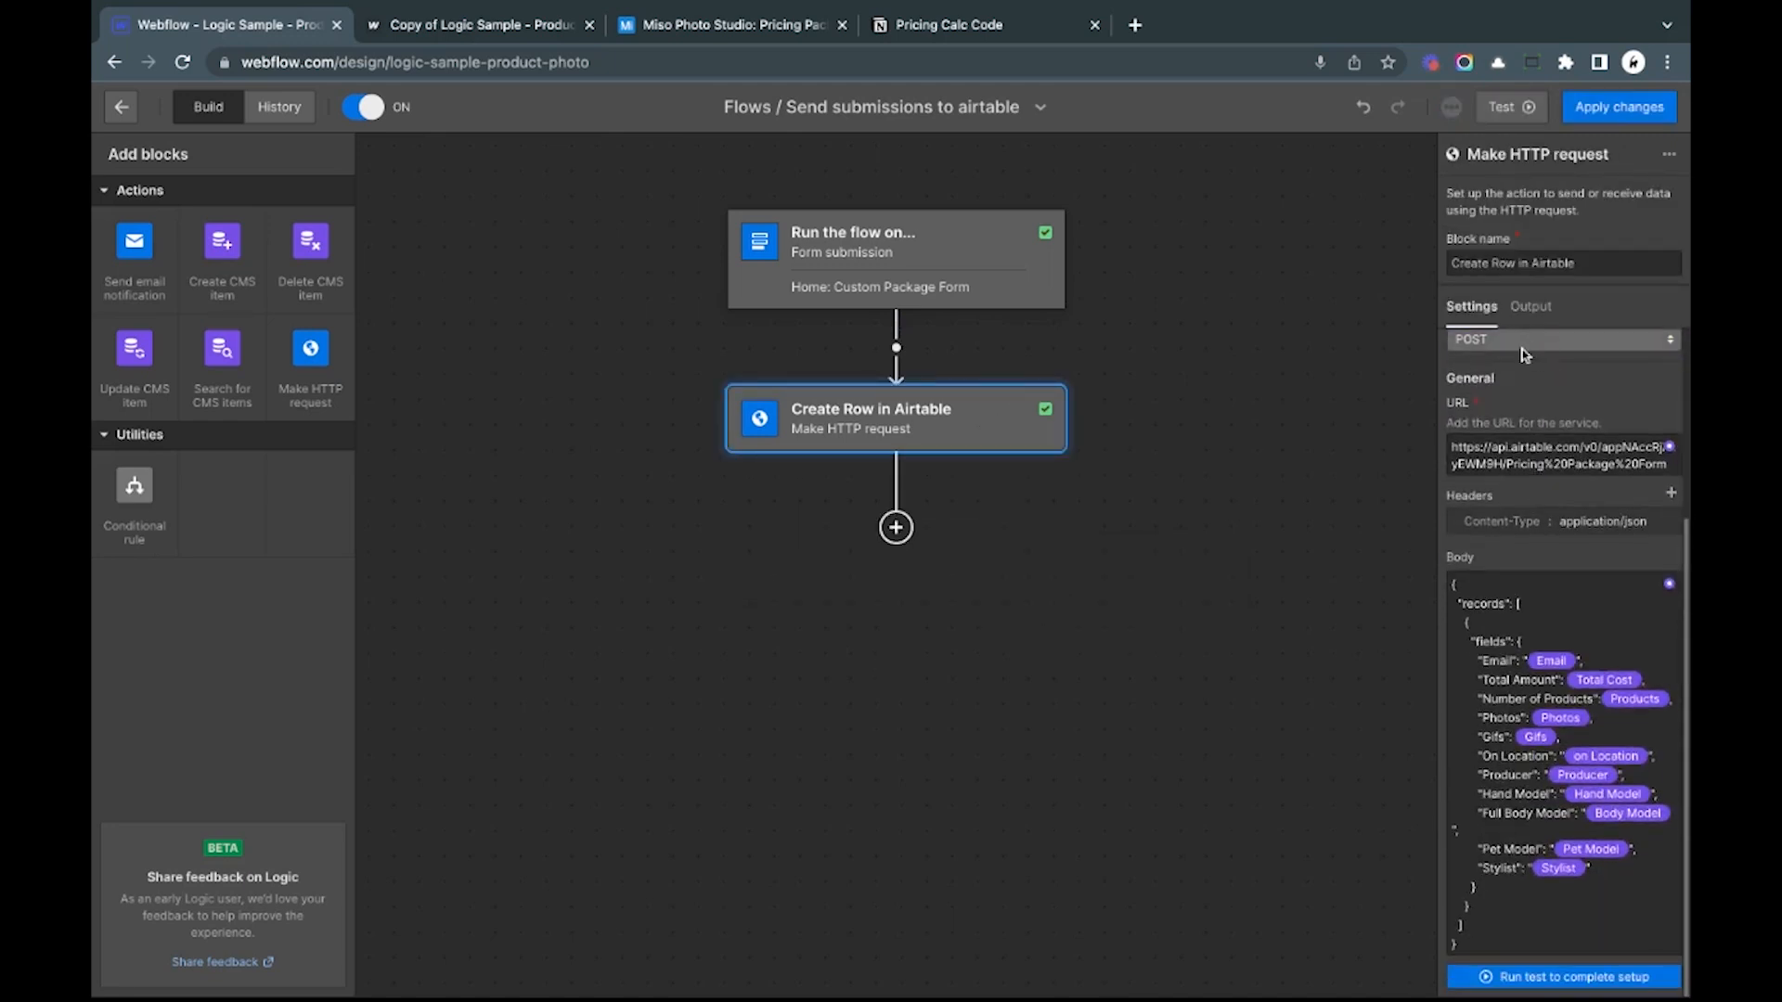
pyautogui.scroll(3, 1526, 362)
pyautogui.scroll(-3, 1636, 821)
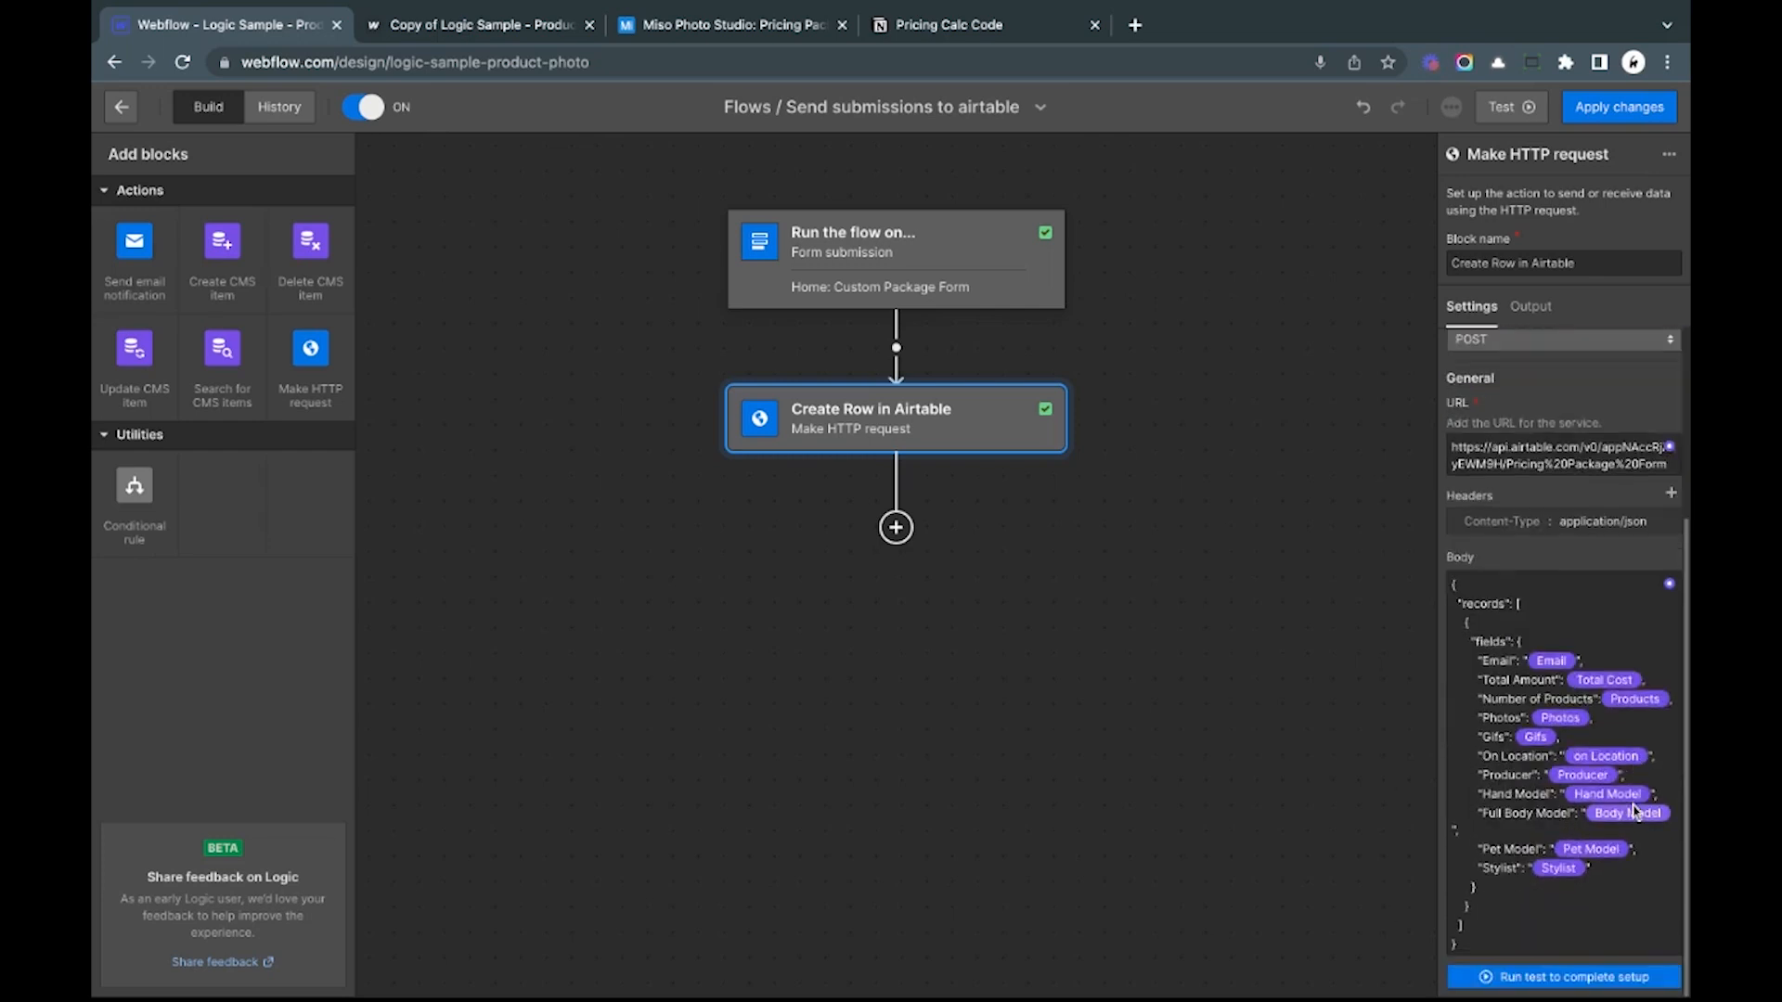
pyautogui.scroll(3, 1646, 663)
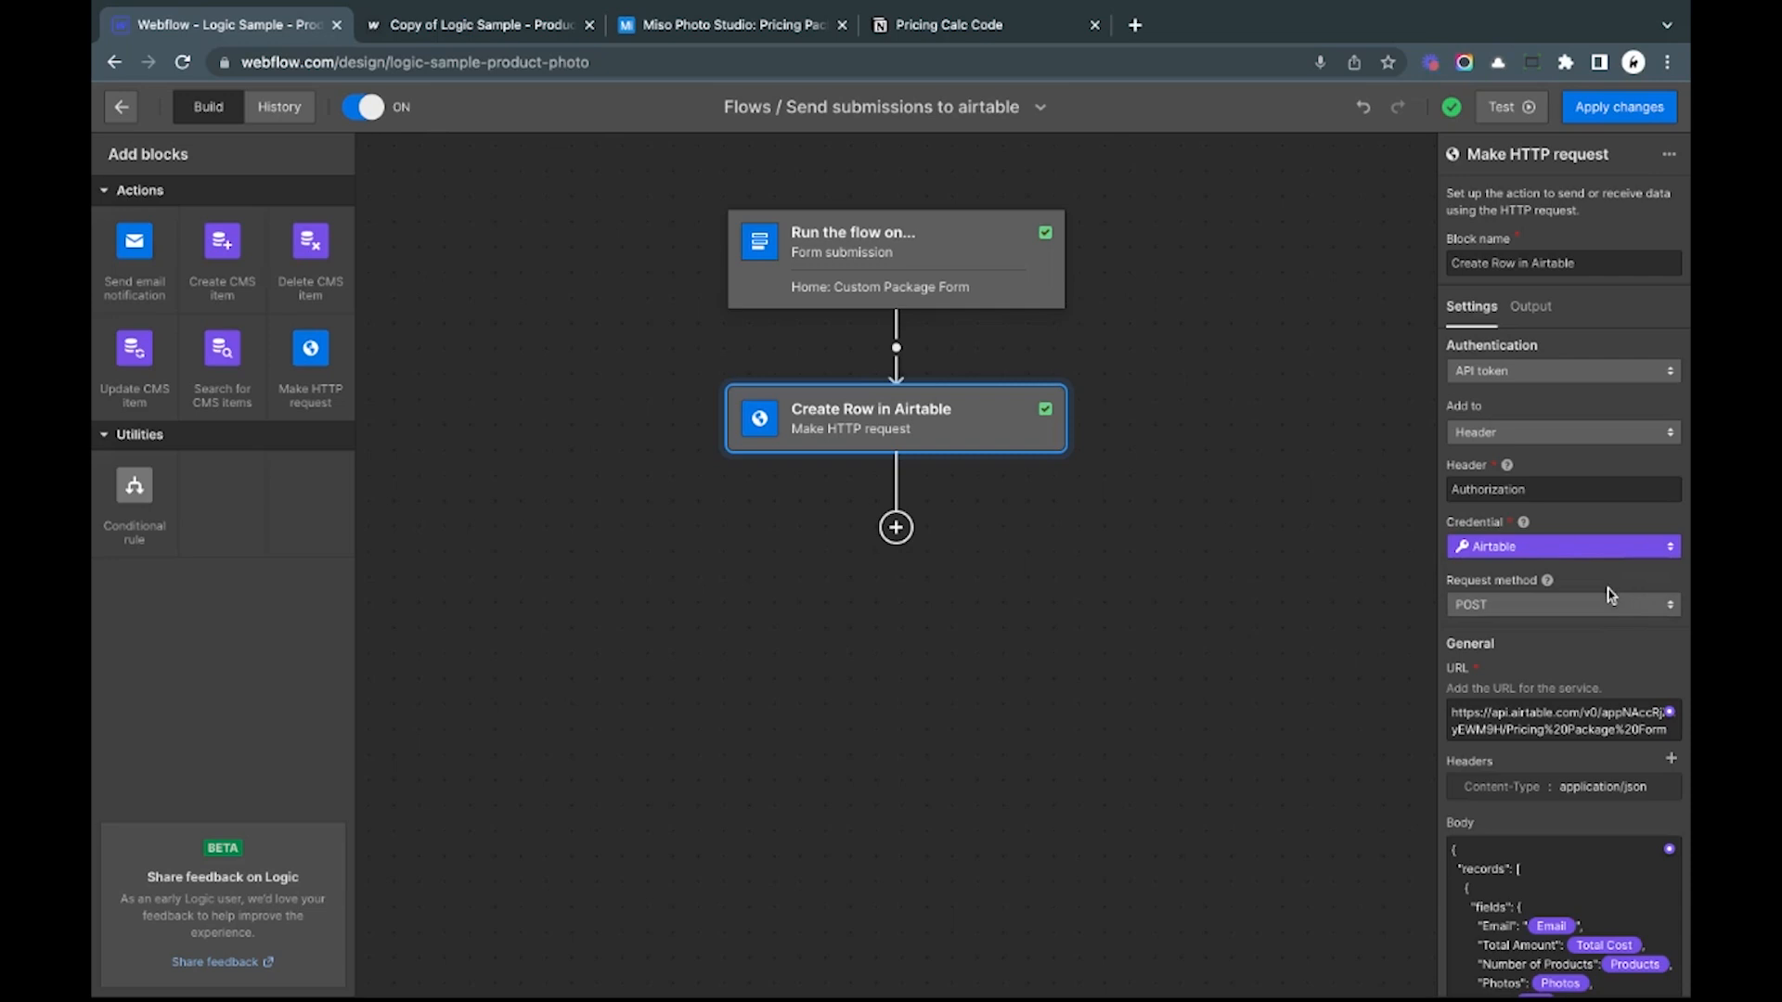
# Step: Search Google for airtable api in a new tab, open the Airtable Web API reference, and find its list of bases
pyautogui.click(1136, 26)
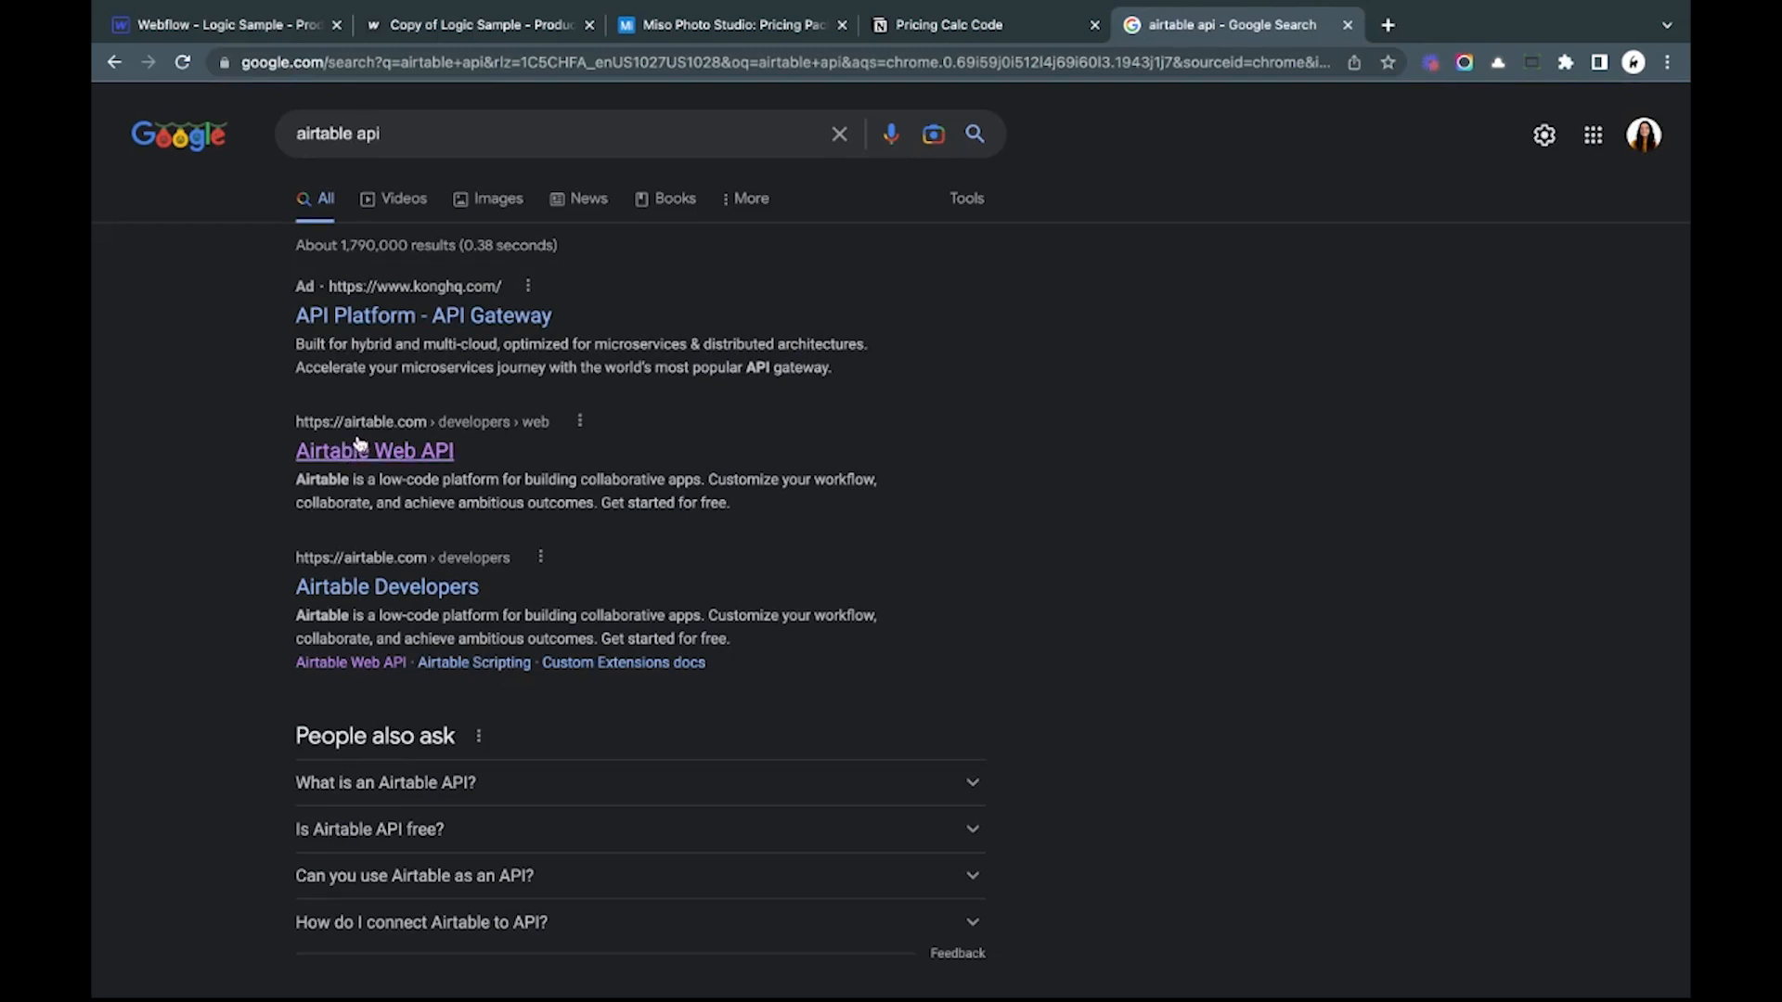
pyautogui.tripleClick(376, 463)
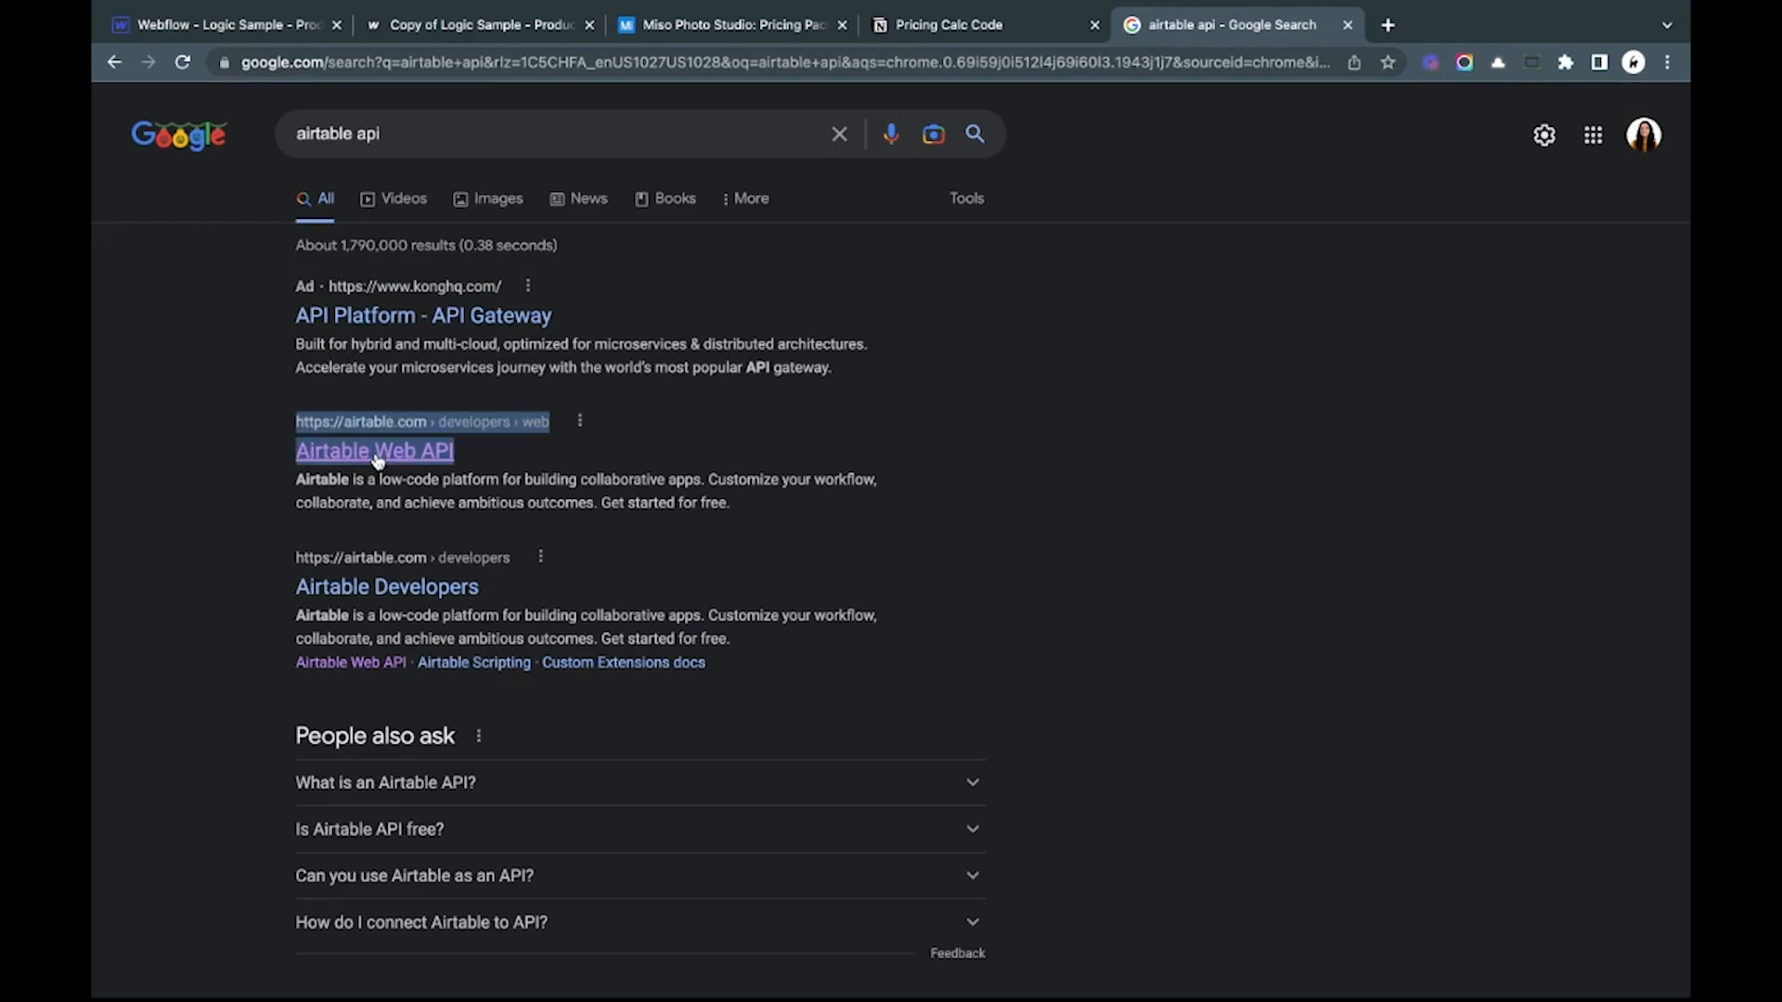
pyautogui.click(325, 453)
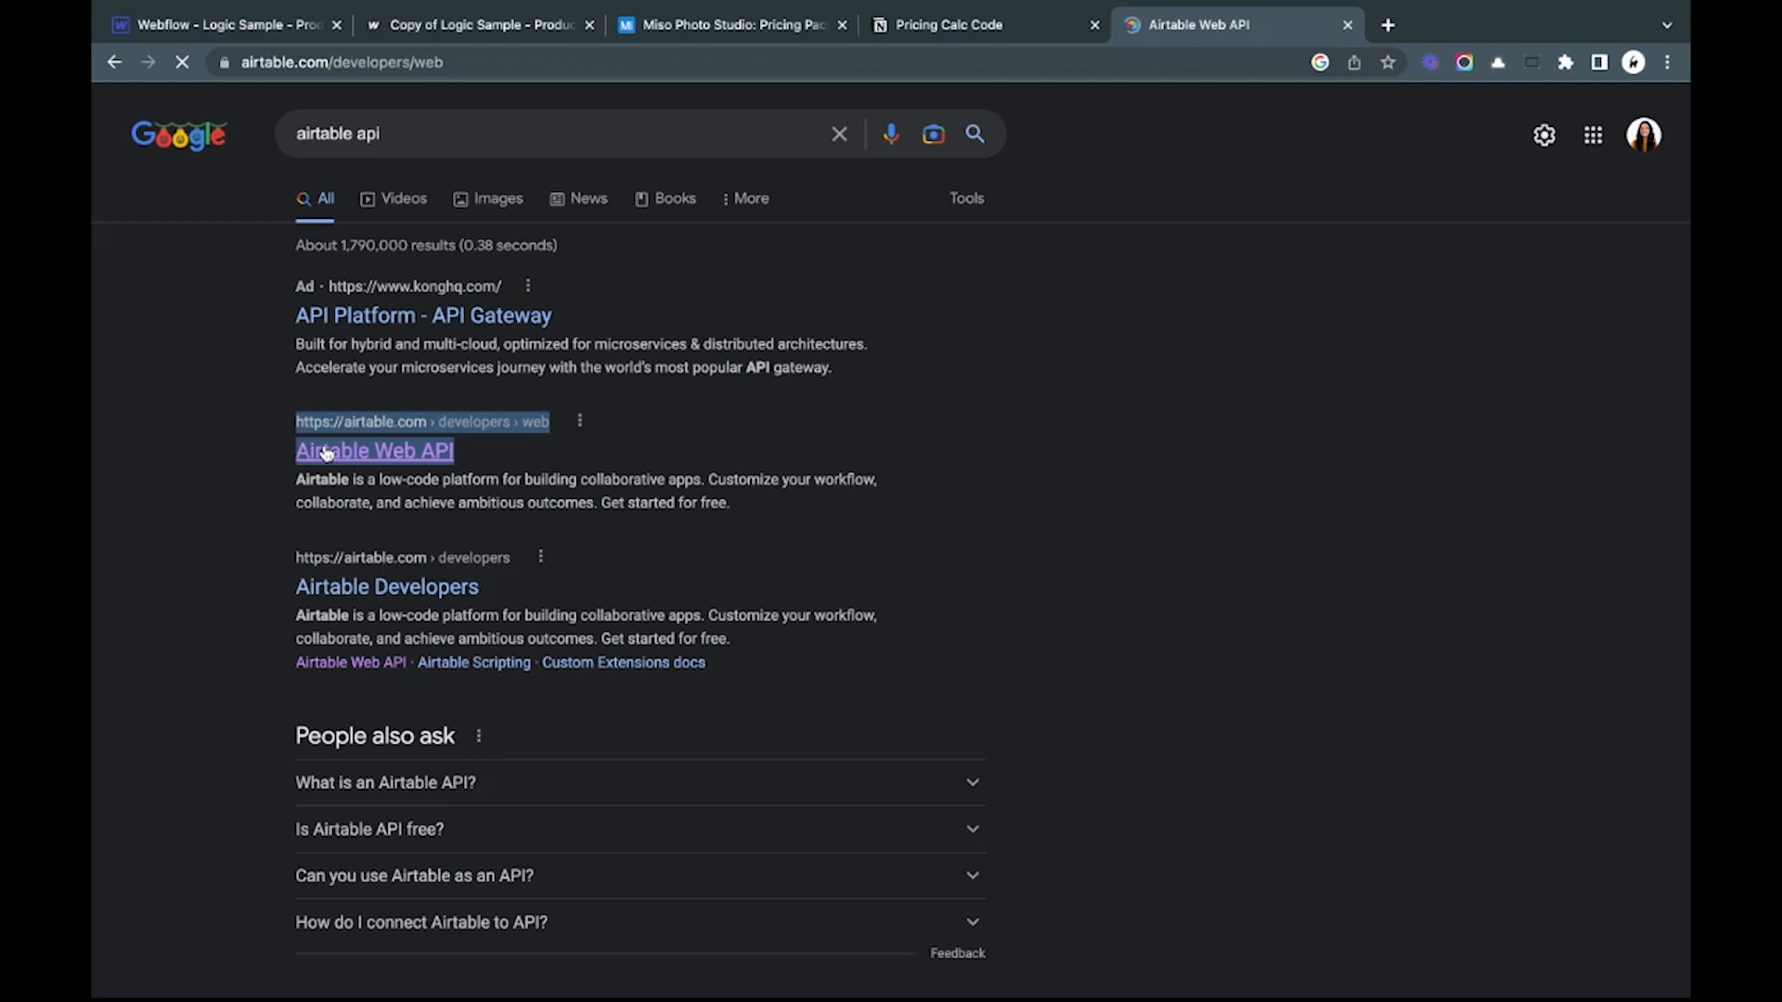
pyautogui.scroll(-4, 579, 481)
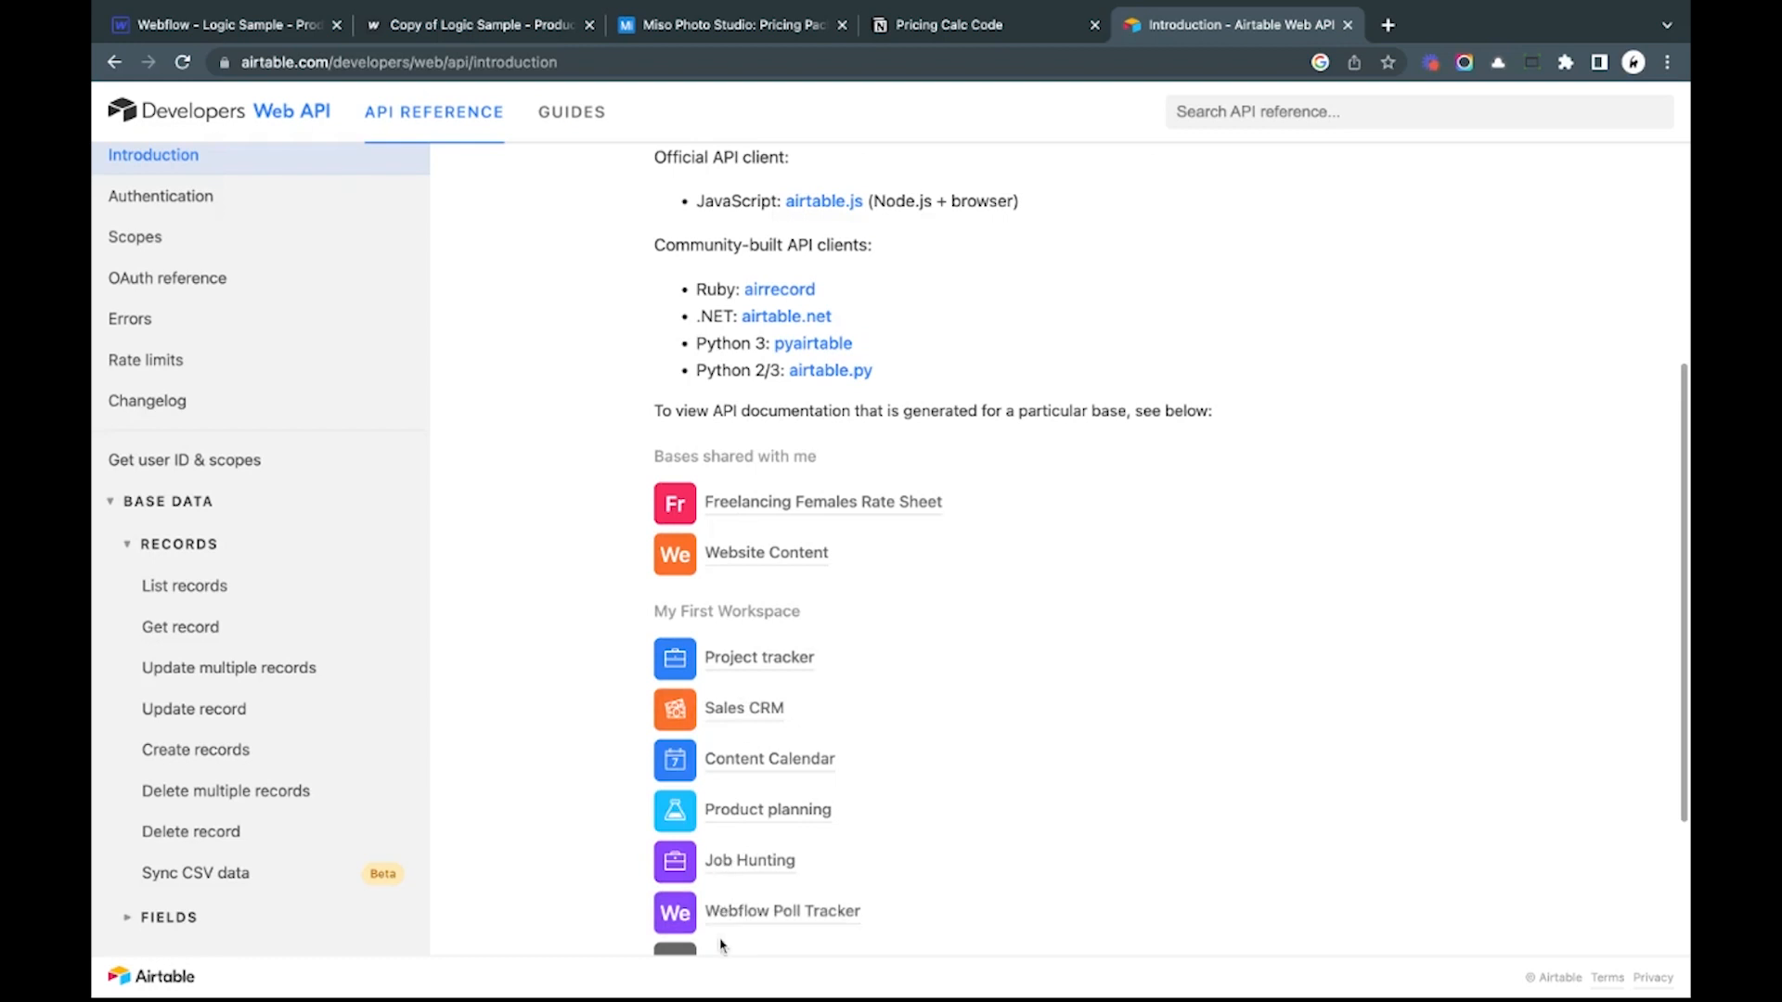
# Step: Open the API documentation for the Miso Photo Studio base and view its Pricing Package Form table fields alongside the table itself
pyautogui.scroll(-2, 736, 687)
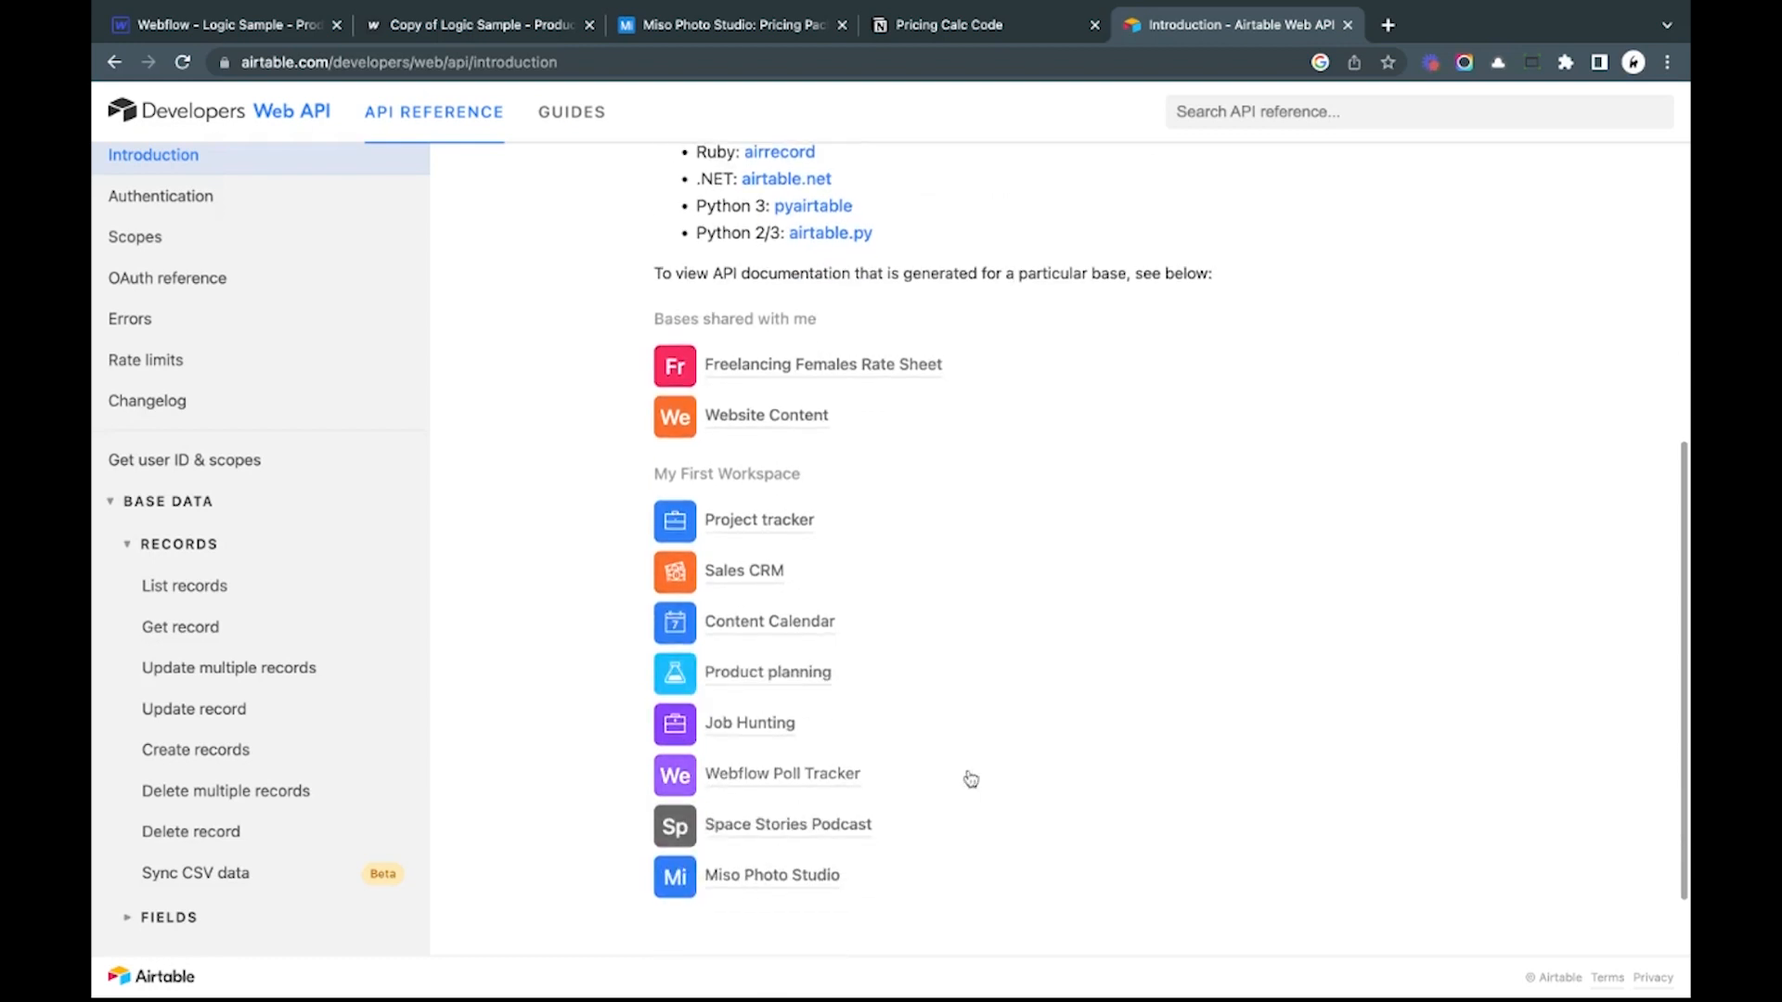
pyautogui.scroll(-1, 973, 750)
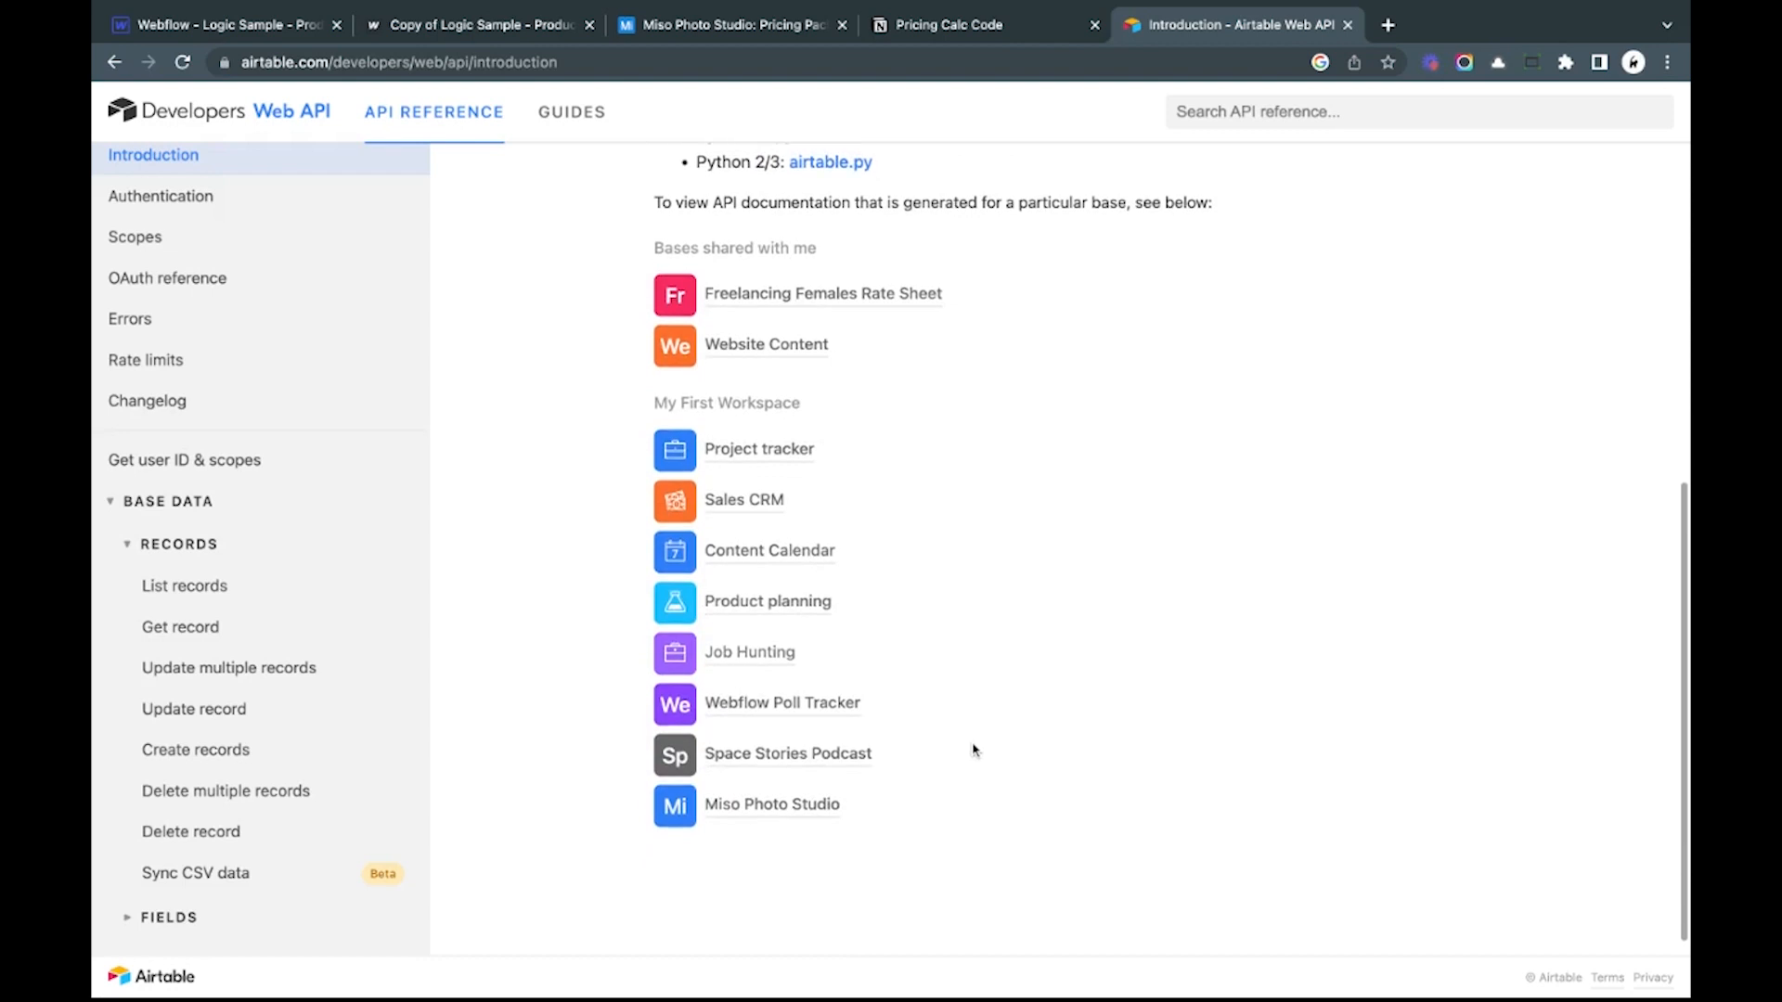
pyautogui.click(778, 809)
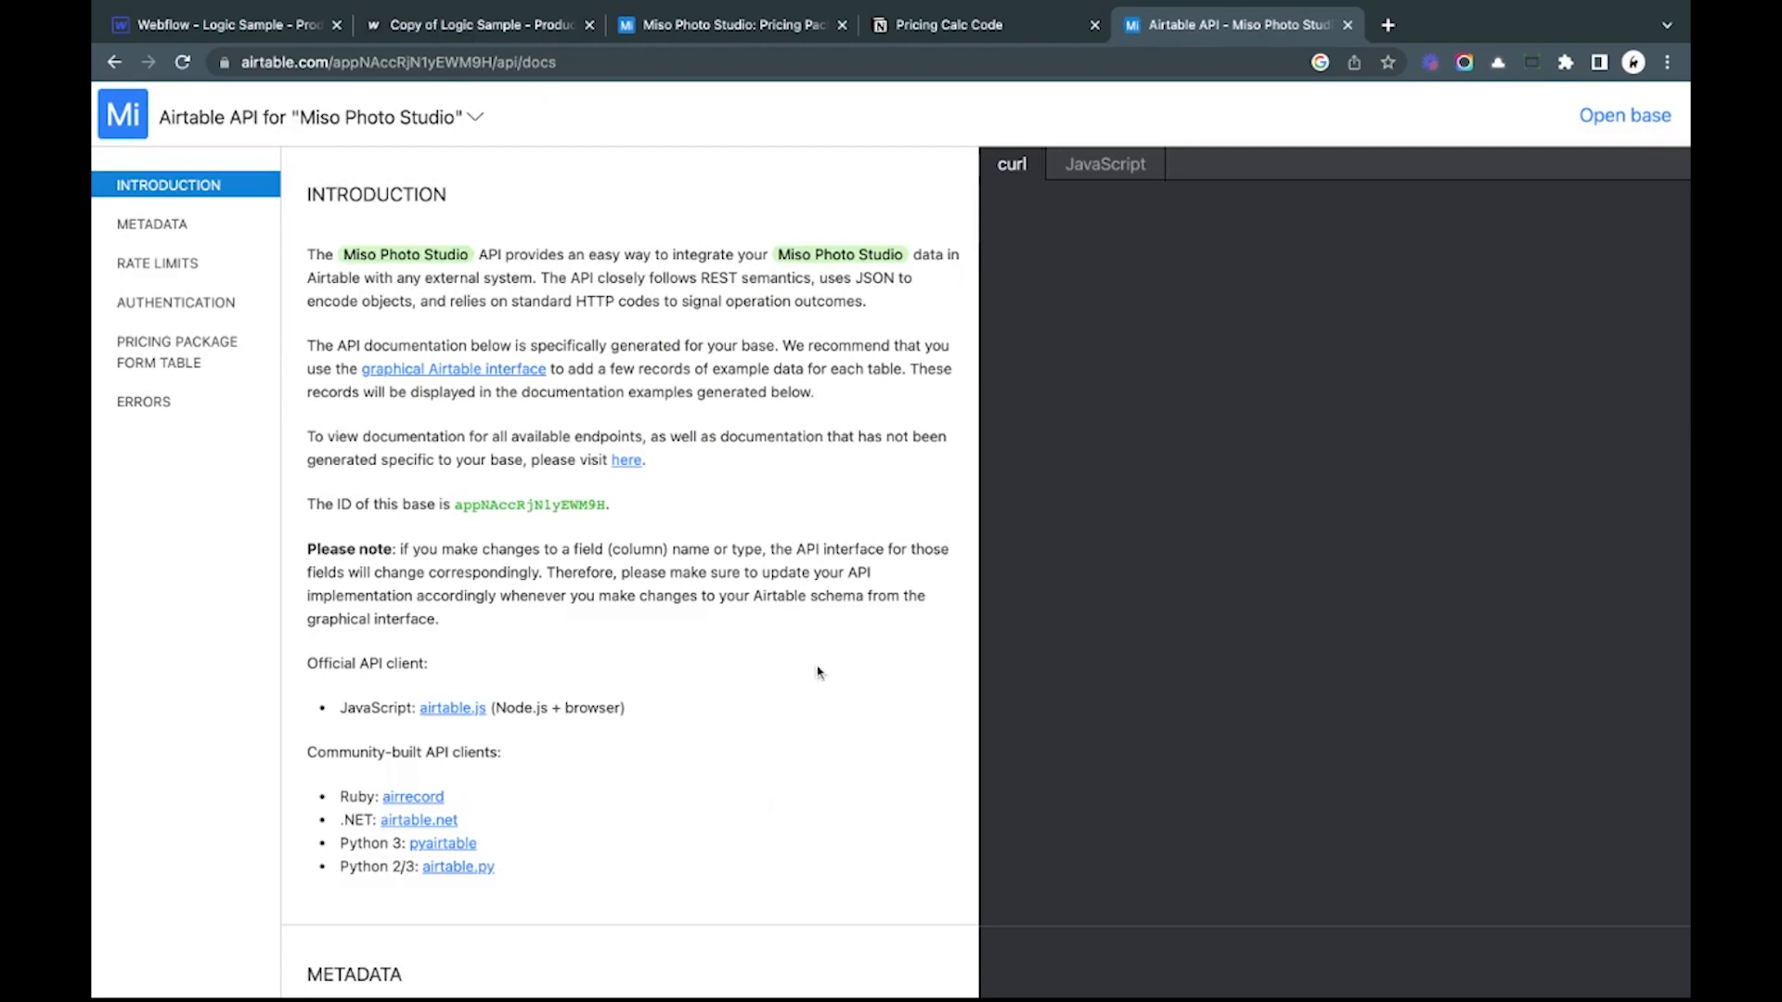
pyautogui.click(178, 356)
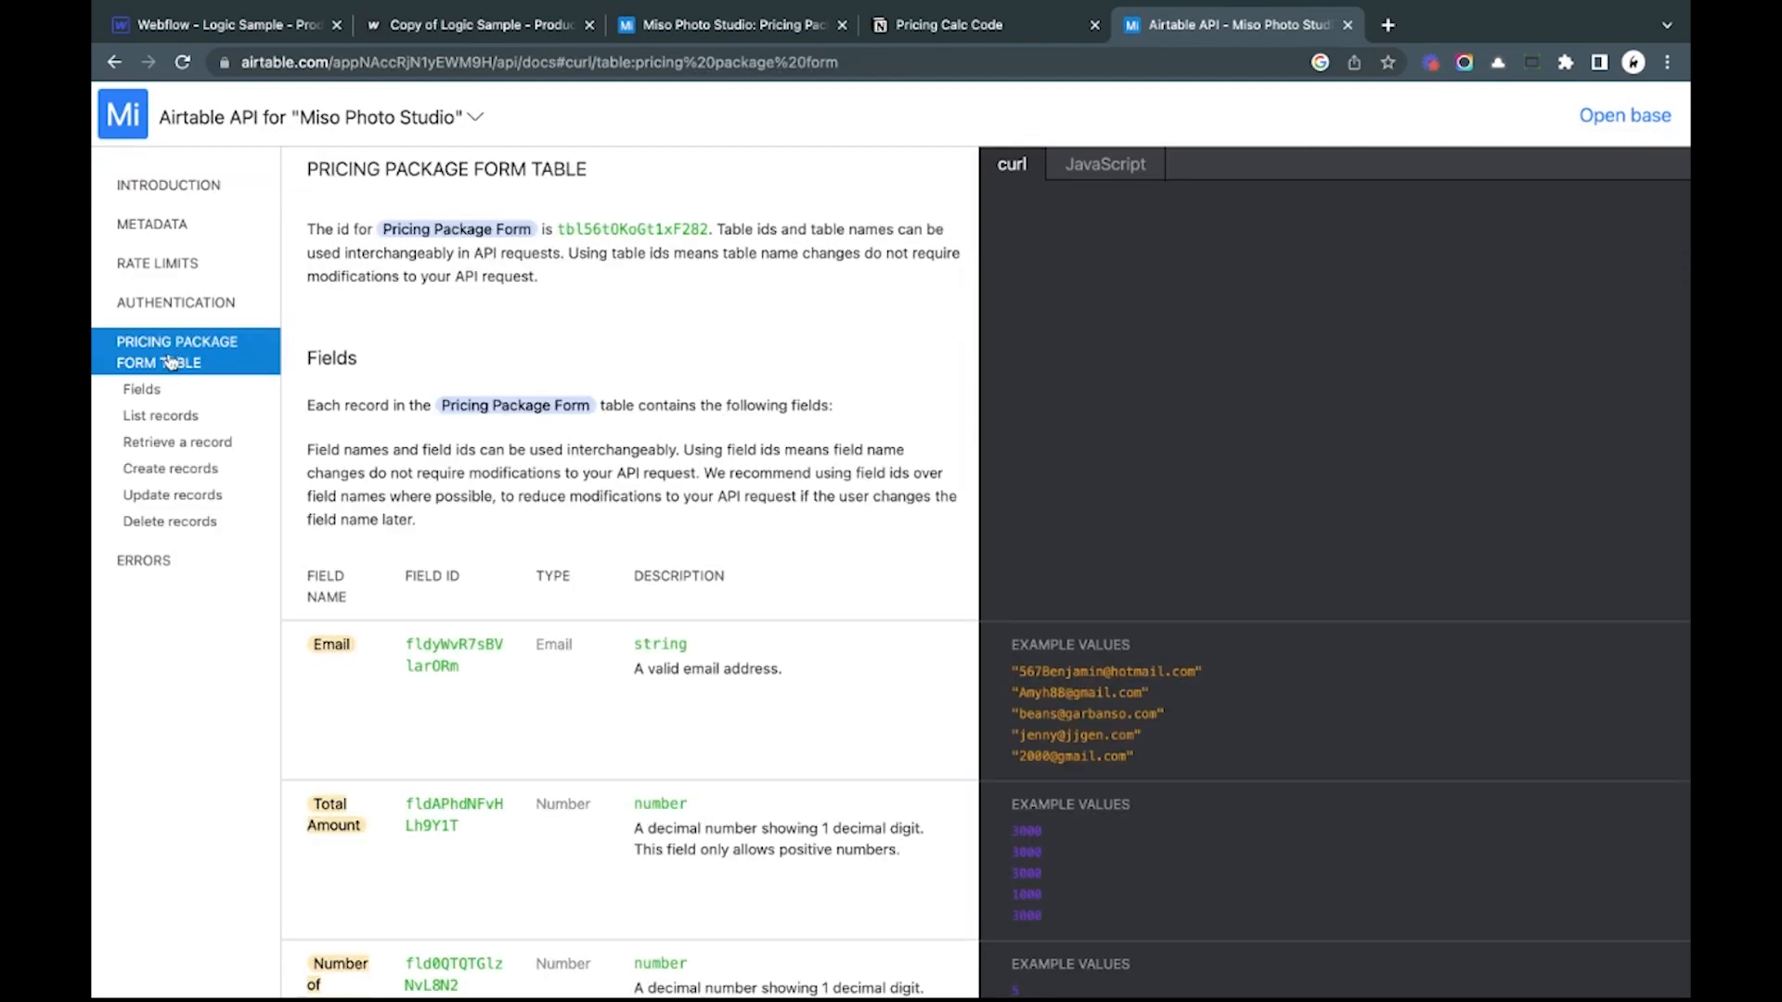
pyautogui.click(669, 25)
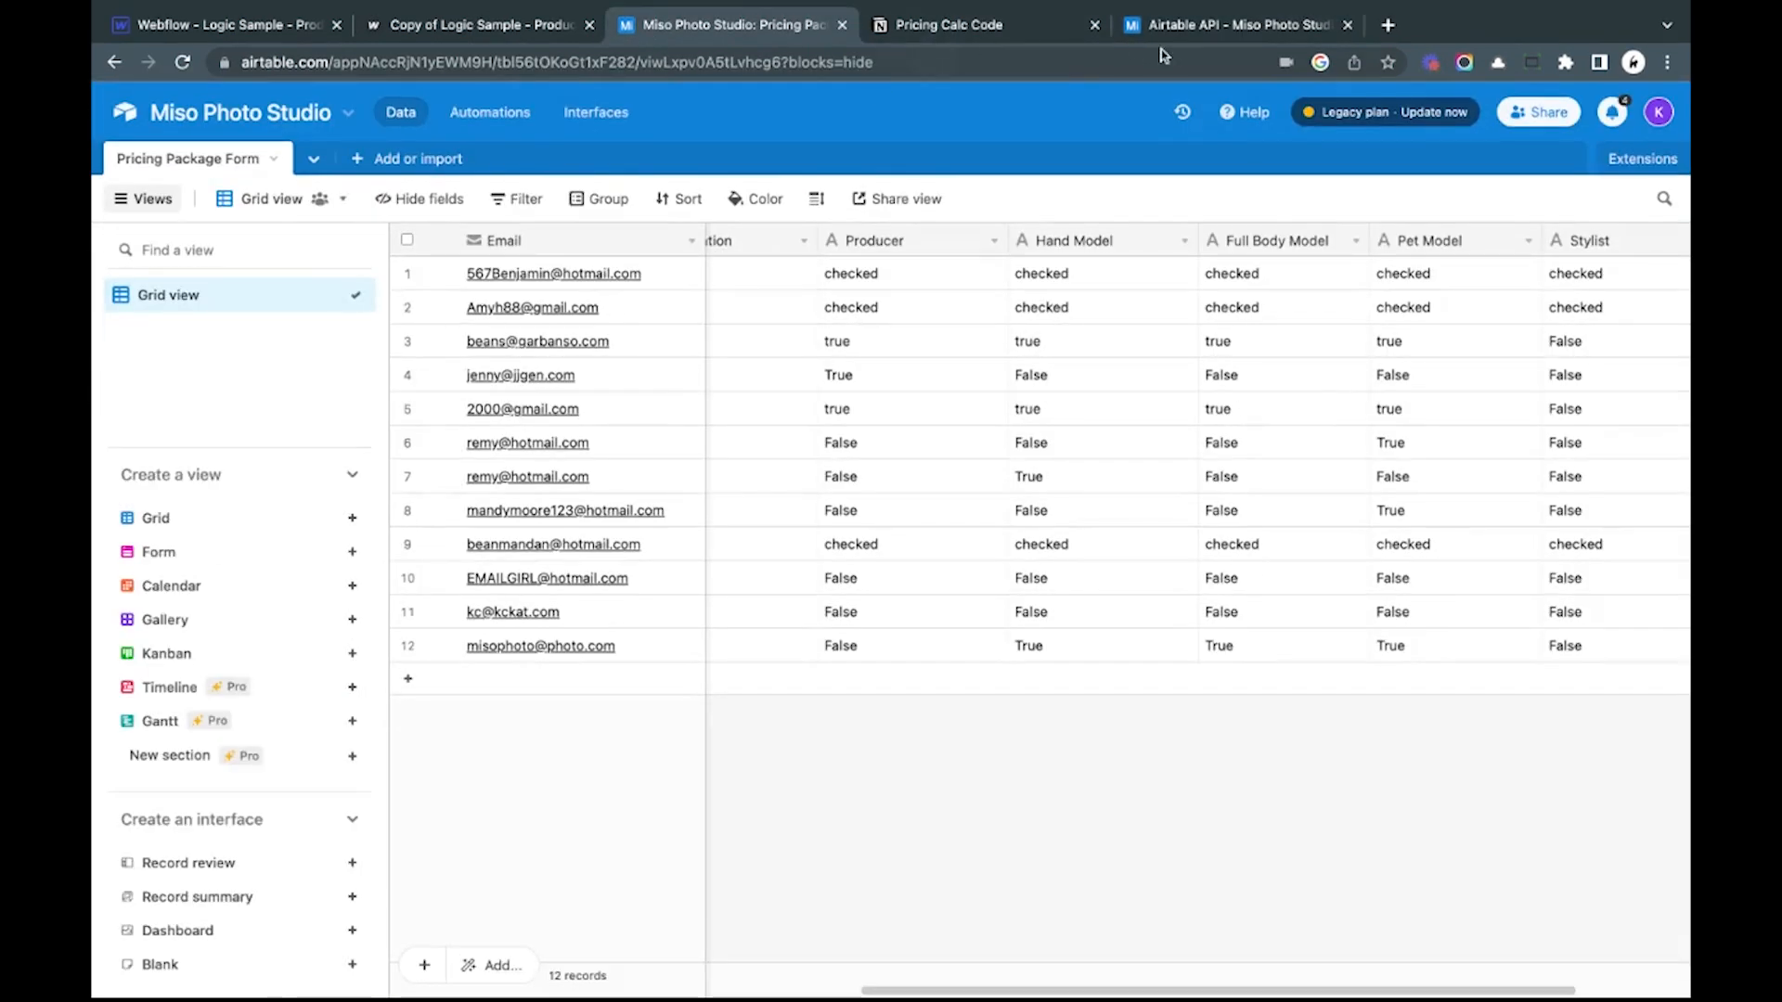
pyautogui.click(1206, 28)
pyautogui.scroll(-2, 674, 360)
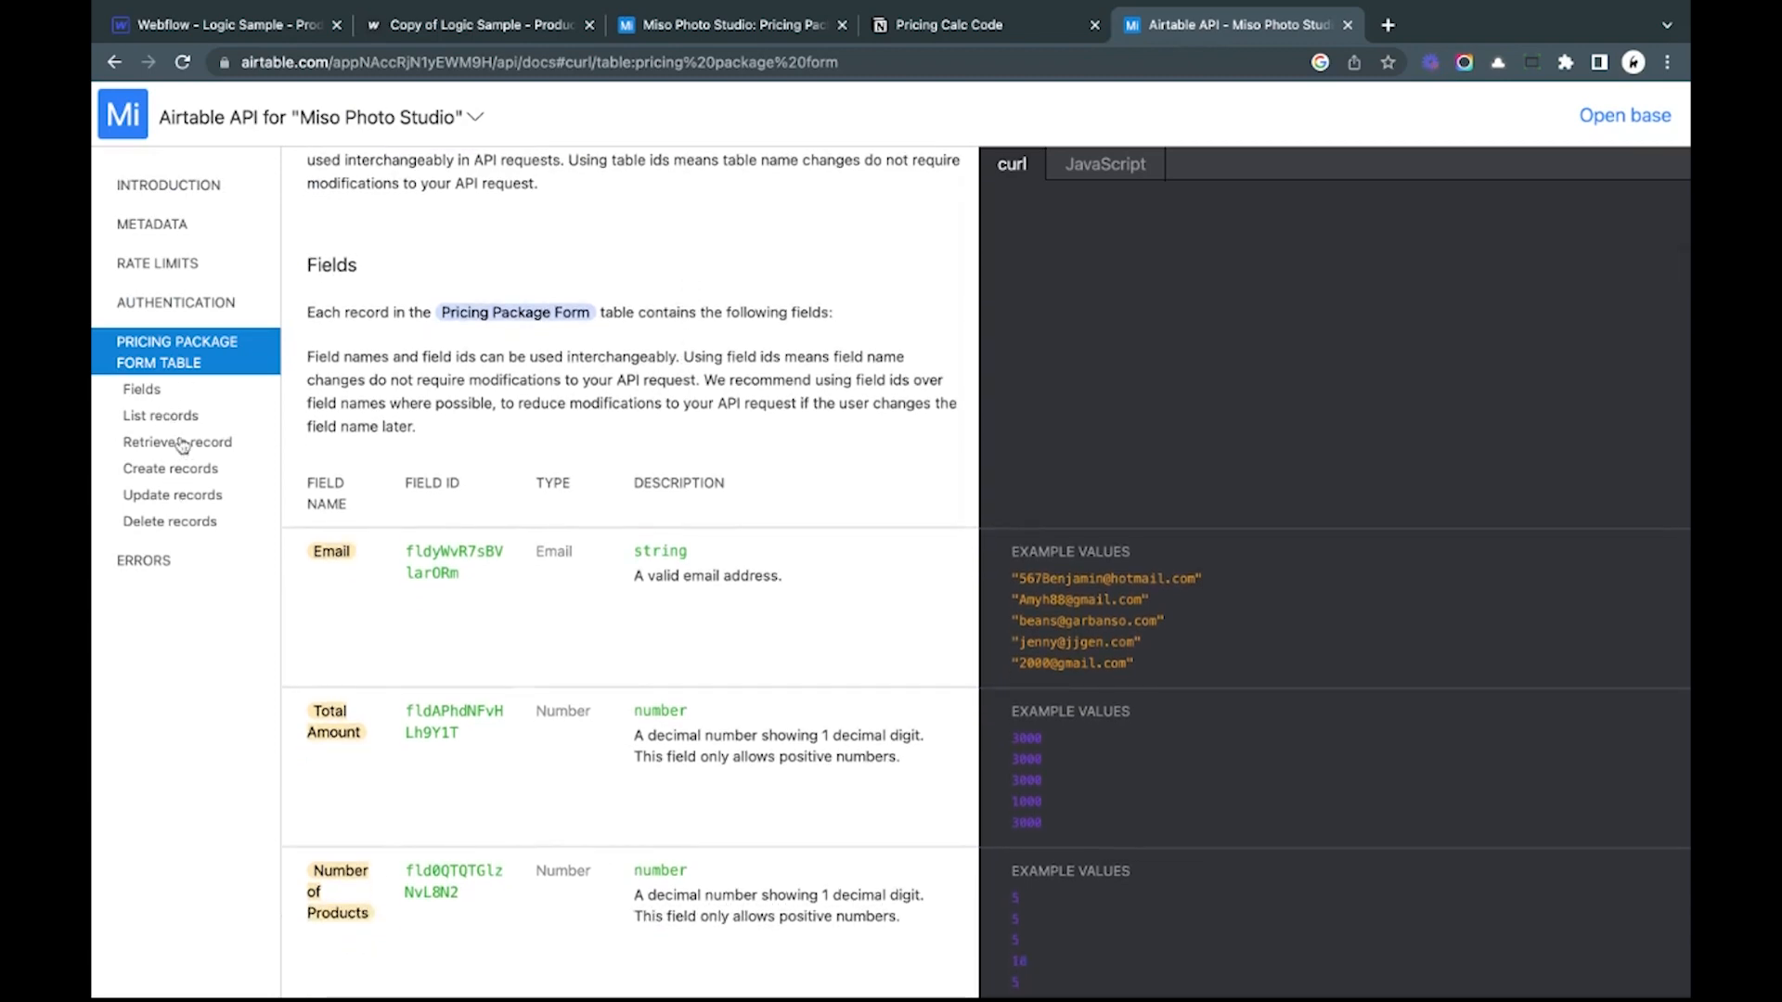
# Step: Open the Create records documentation for the Pricing Package Form table
pyautogui.hotkey('ctrl', '+')
pyautogui.hotkey('ctrl', '+')
pyautogui.hotkey('ctrl', '+')
pyautogui.hotkey('ctrl', '+')
pyautogui.hotkey('ctrl', '+')
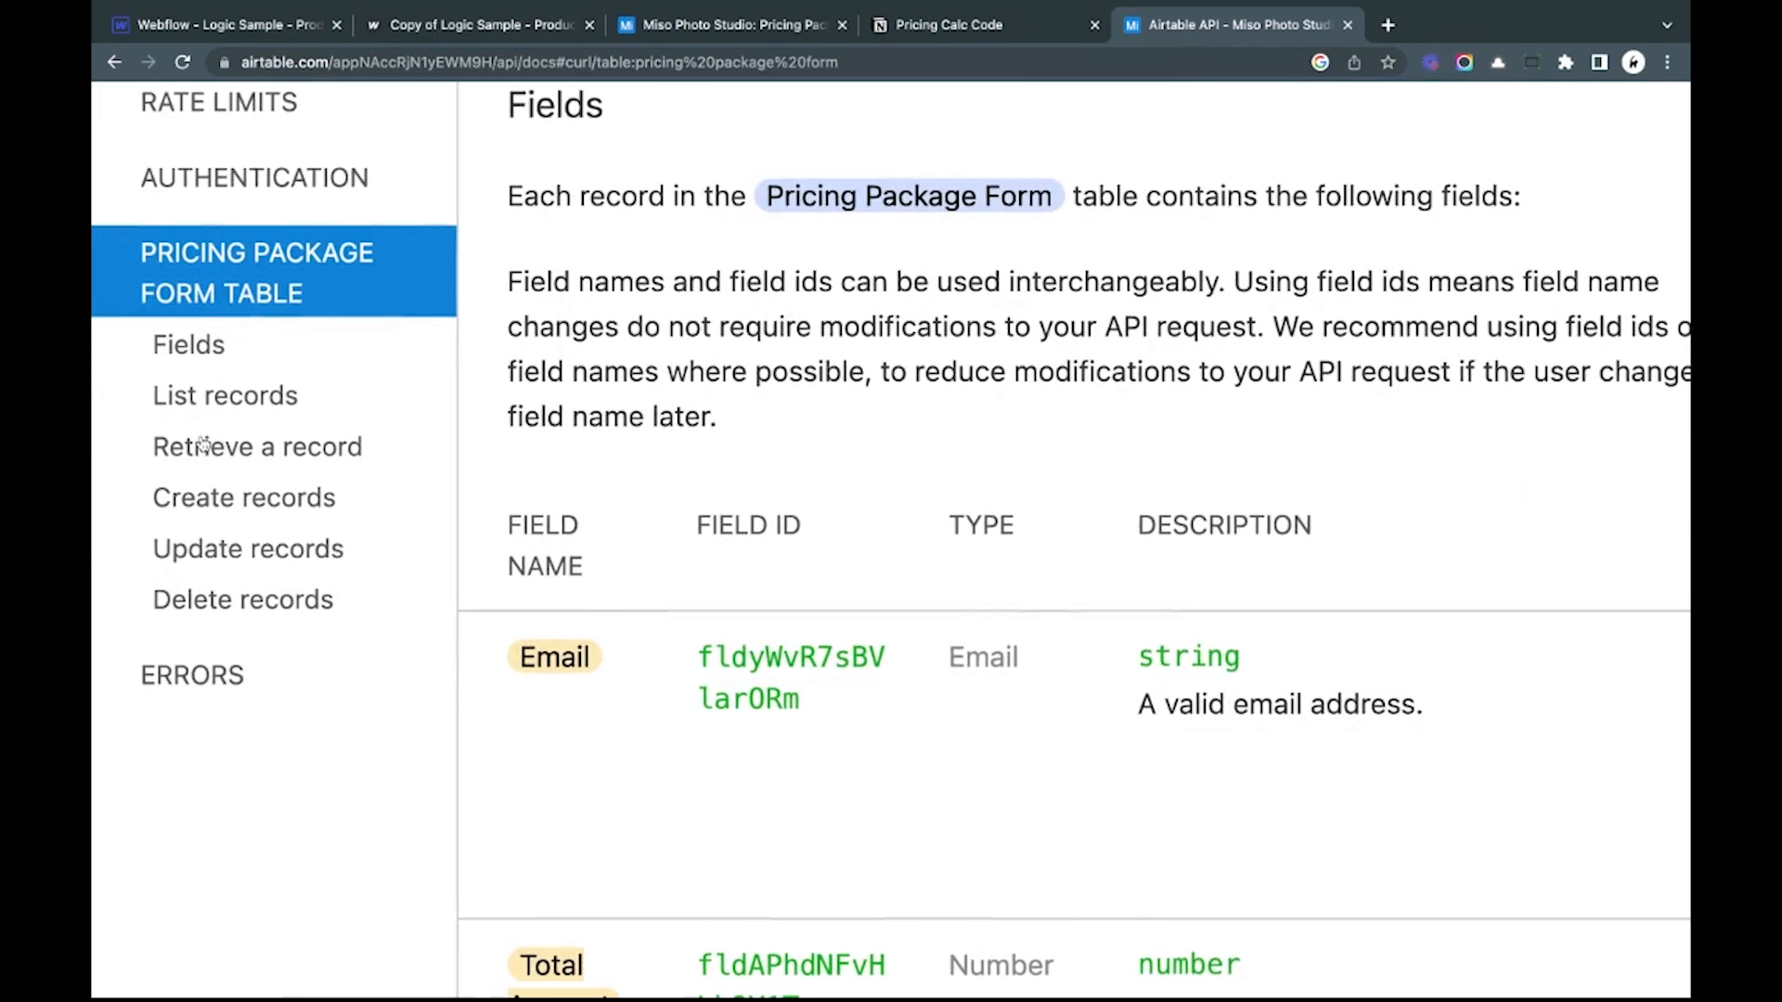
pyautogui.click(221, 501)
pyautogui.hotkey('ctrl', '-')
pyautogui.hotkey('ctrl', '-')
pyautogui.hotkey('ctrl', '-')
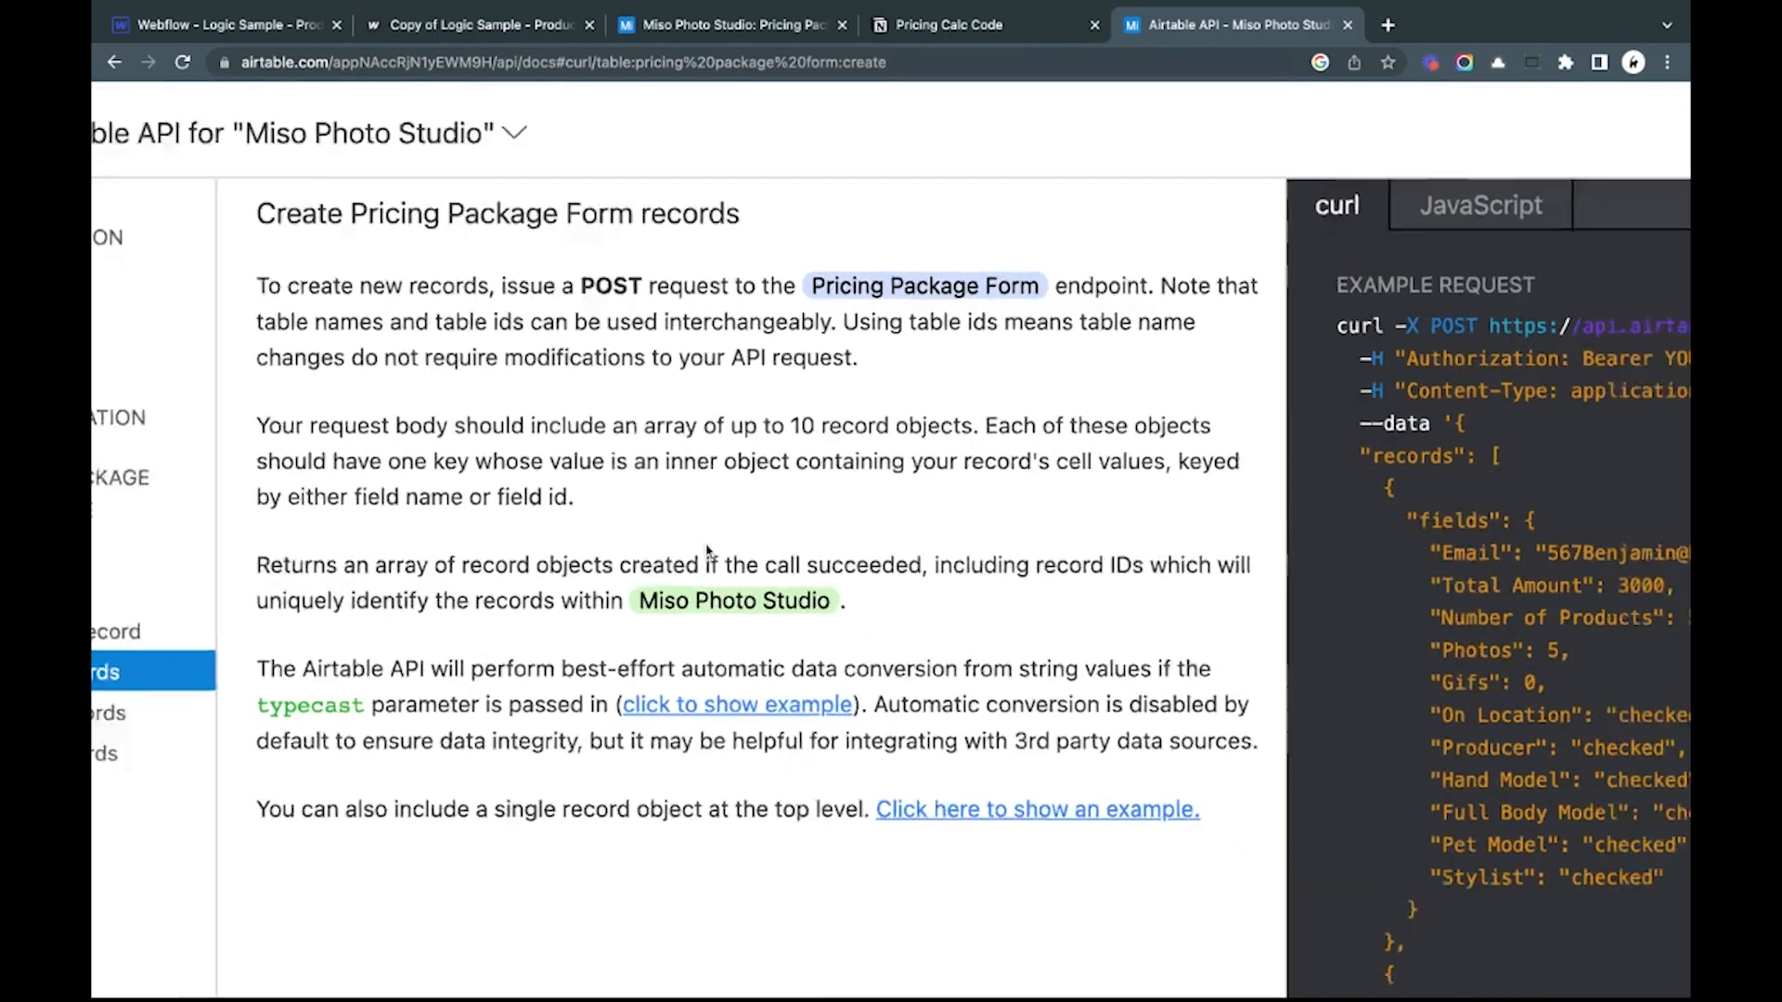
# Step: Highlight the instruction to issue a POST request for new records and check it against the Webflow flow
pyautogui.moveTo(309, 214); pyautogui.dragTo(578, 210)
pyautogui.hotkey('ctrl', '+')
pyautogui.hotkey('ctrl', '+')
pyautogui.hotkey('ctrl', '+')
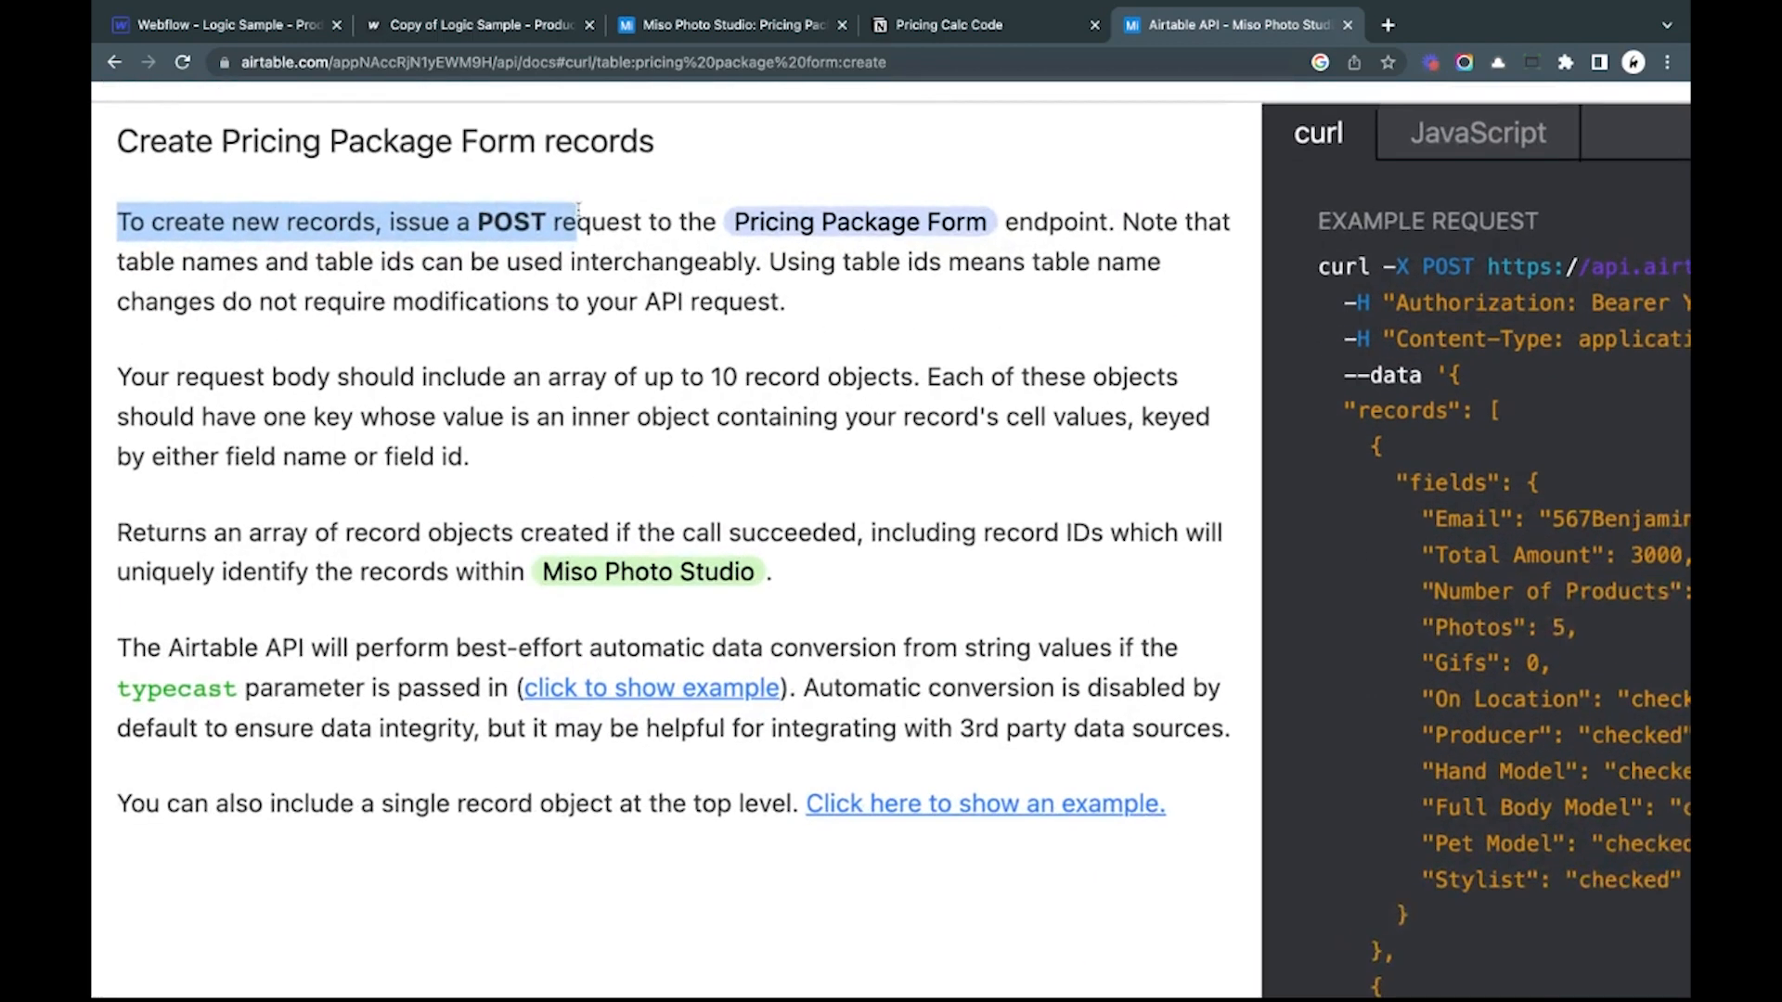
pyautogui.click(517, 229)
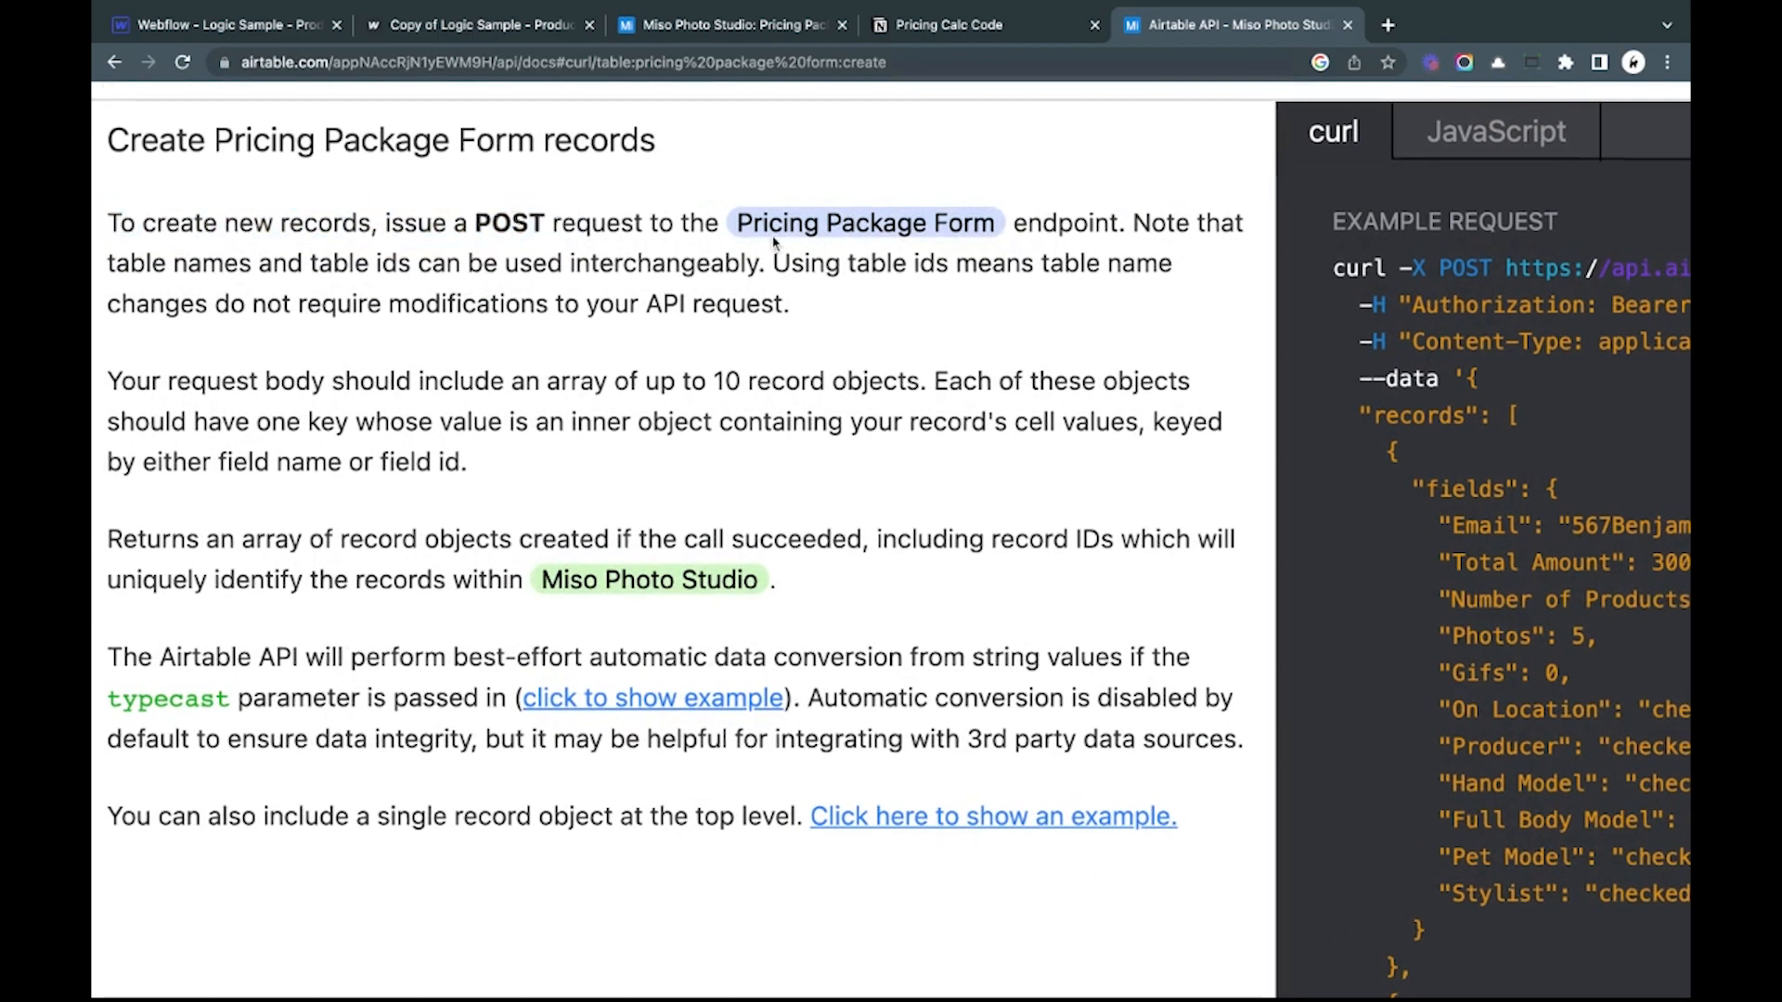
pyautogui.click(293, 28)
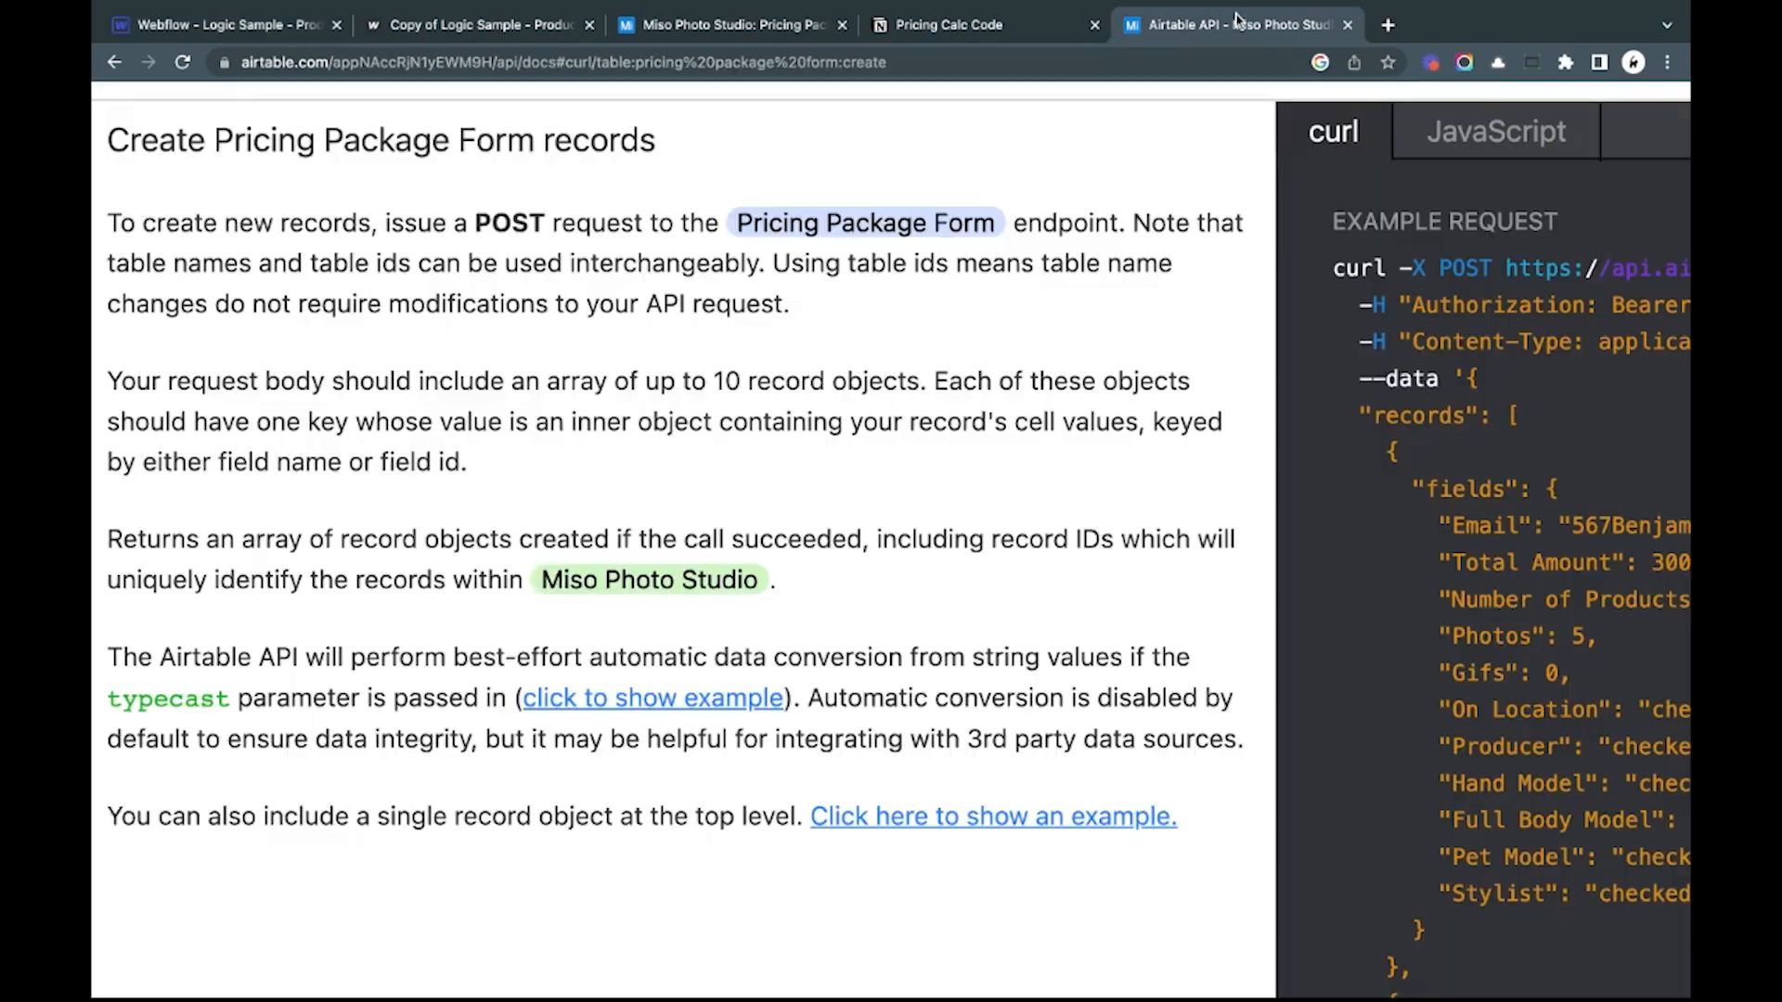
pyautogui.click(1240, 27)
# Step: Highlight the Bearer API key placeholder of the Authorization header in the curl example request
pyautogui.scroll(-5, 1397, 513)
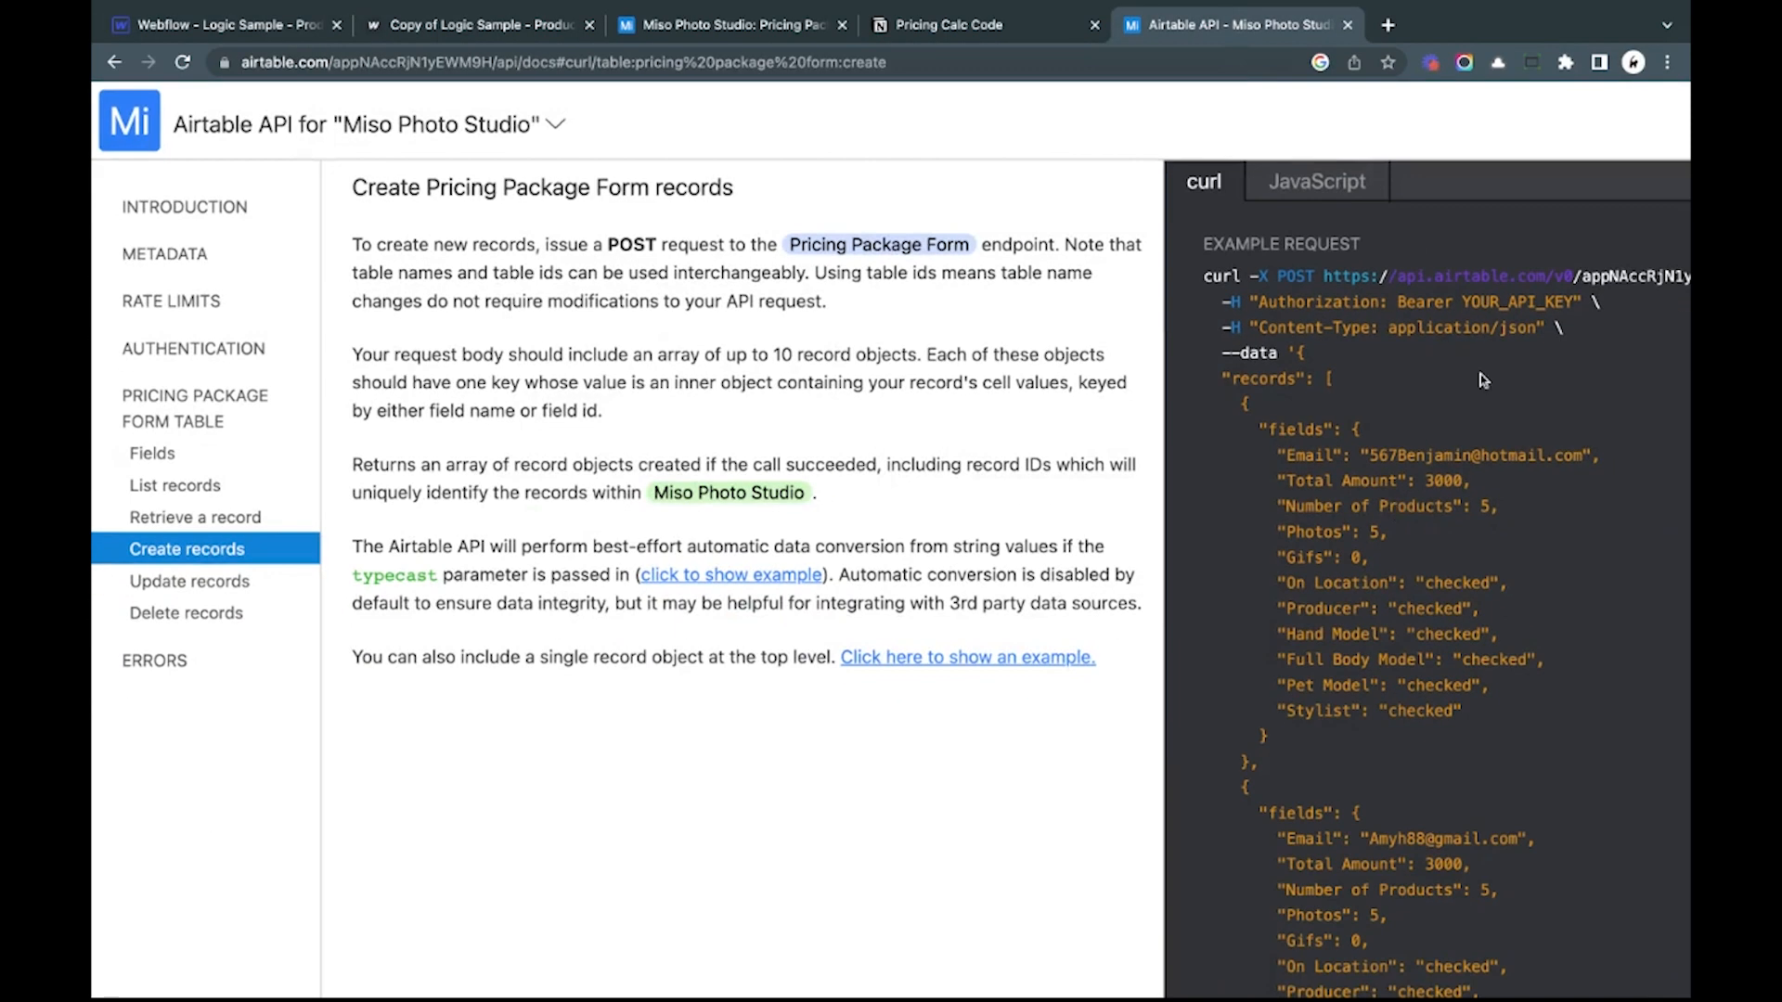
pyautogui.hscroll(5, 1479, 375)
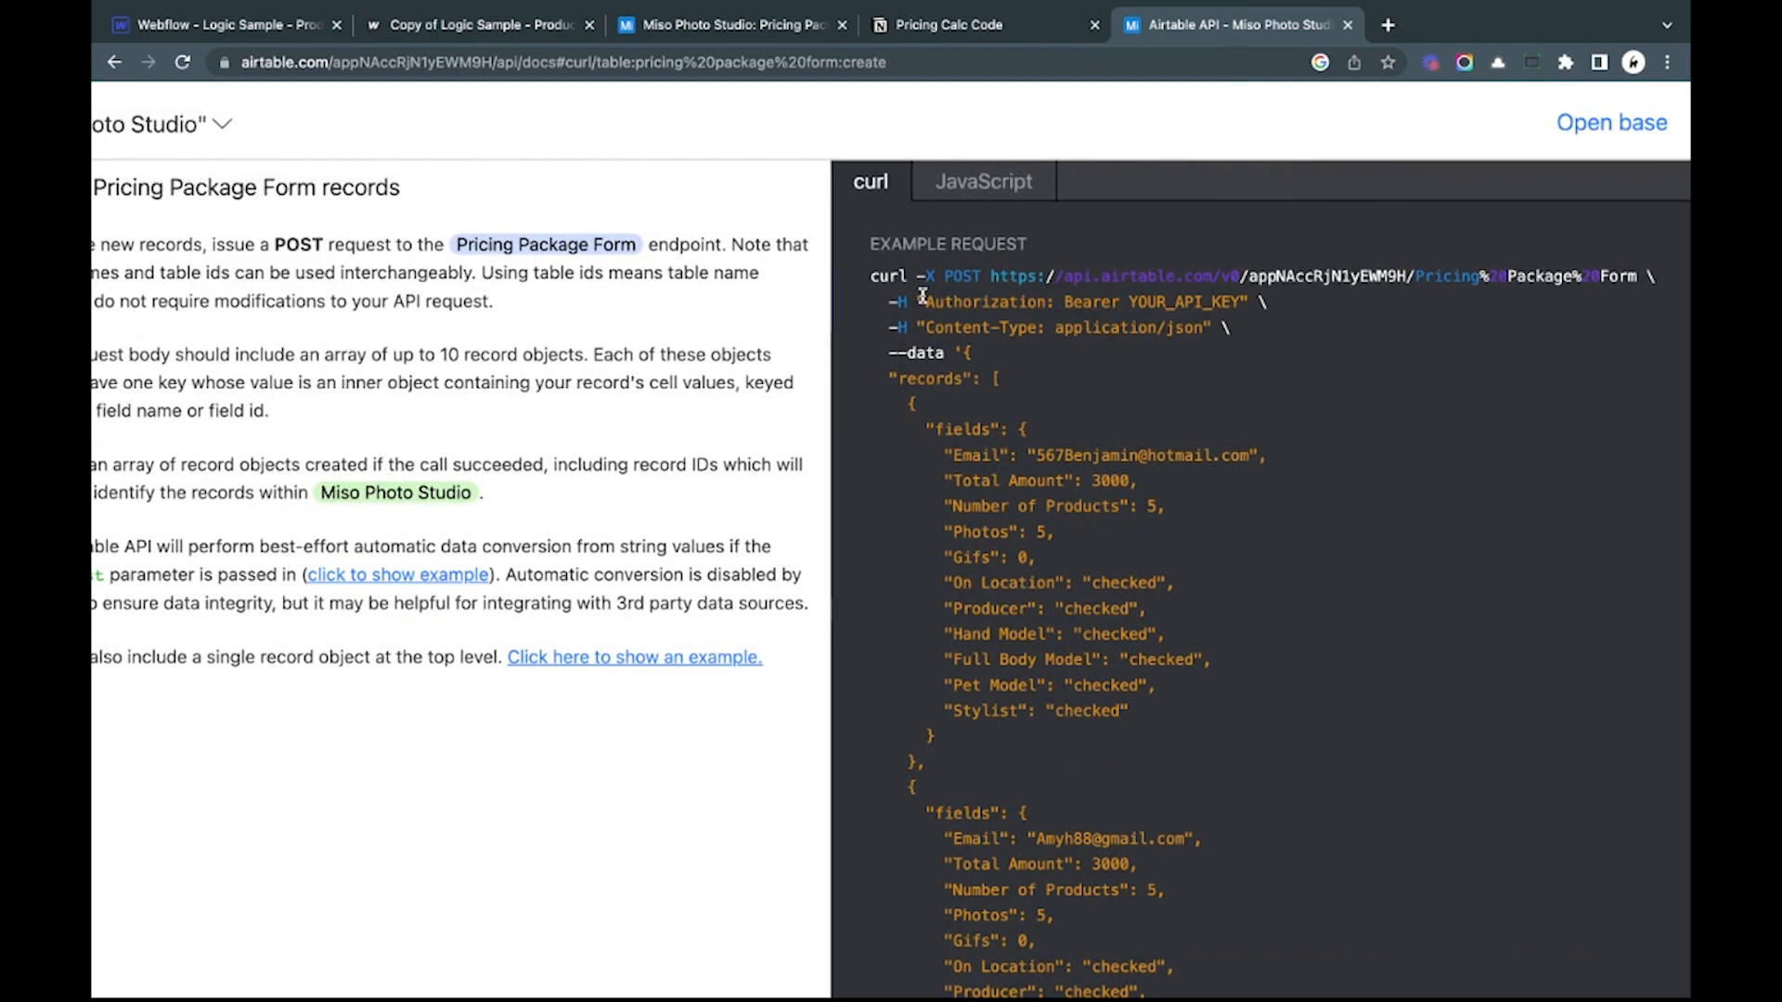
pyautogui.moveTo(920, 298); pyautogui.dragTo(1258, 300)
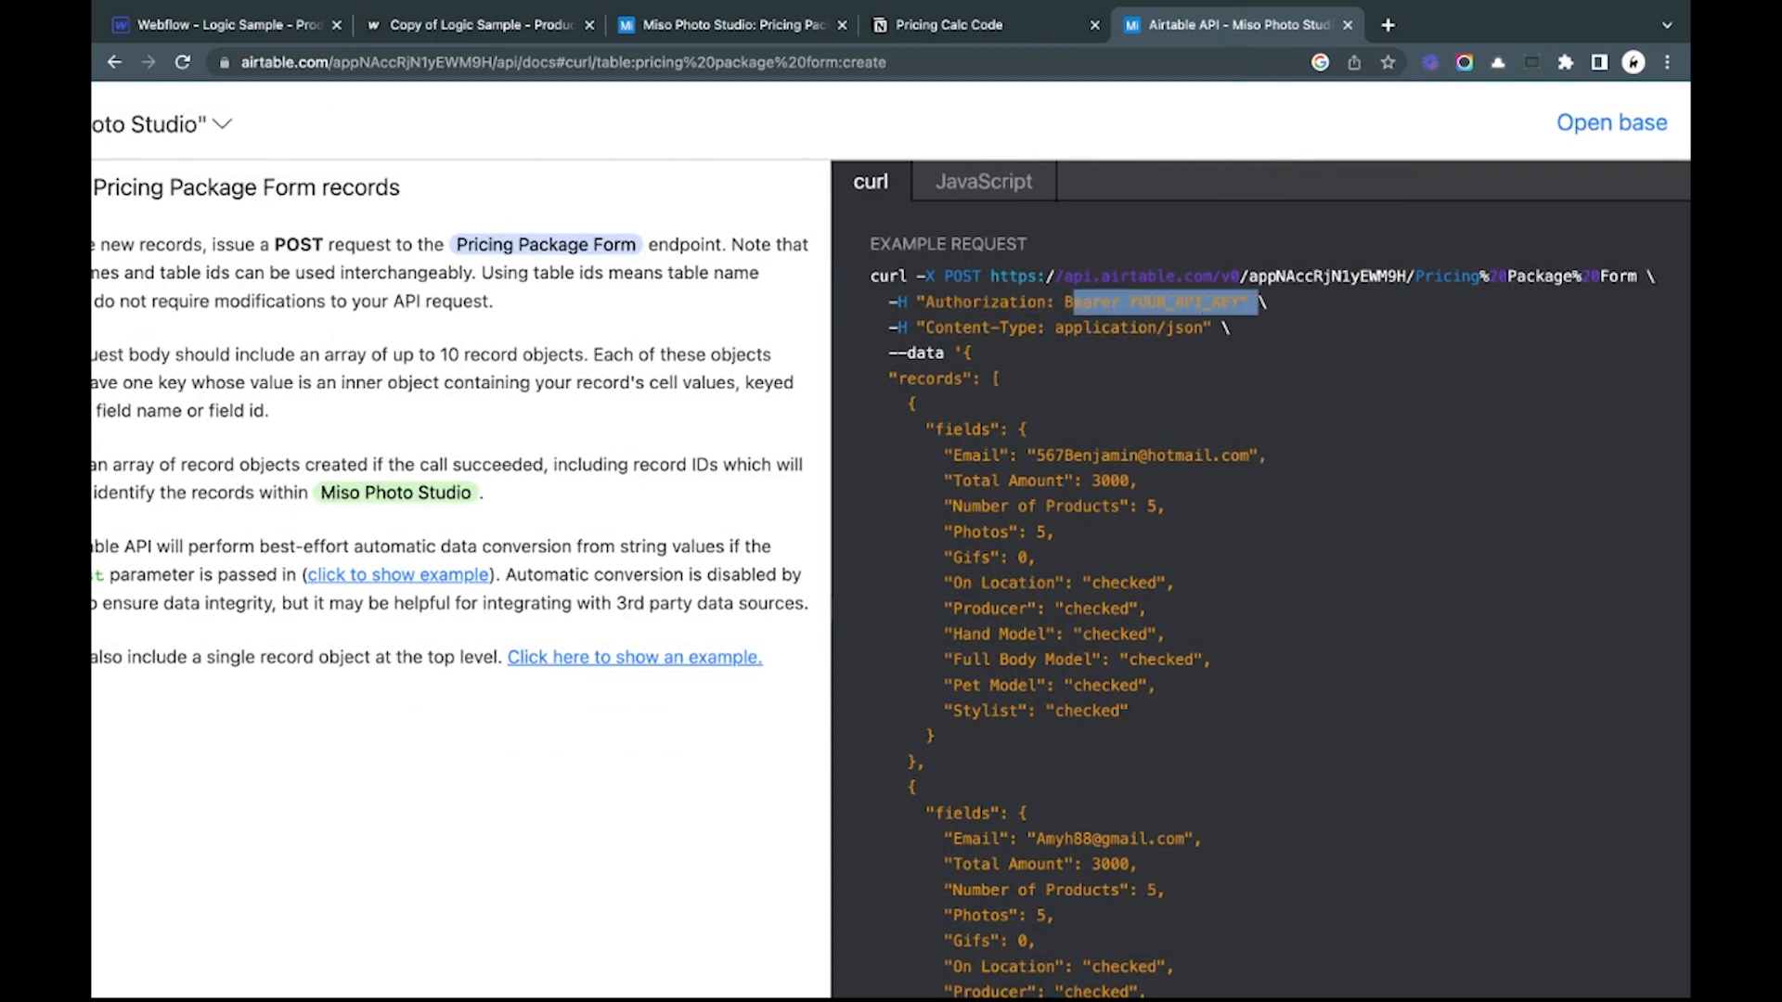
# Step: In Webflow, view the Create Row in Airtable block's authentication types and the new API token credential form, leaving it without creating a credential
pyautogui.click(267, 28)
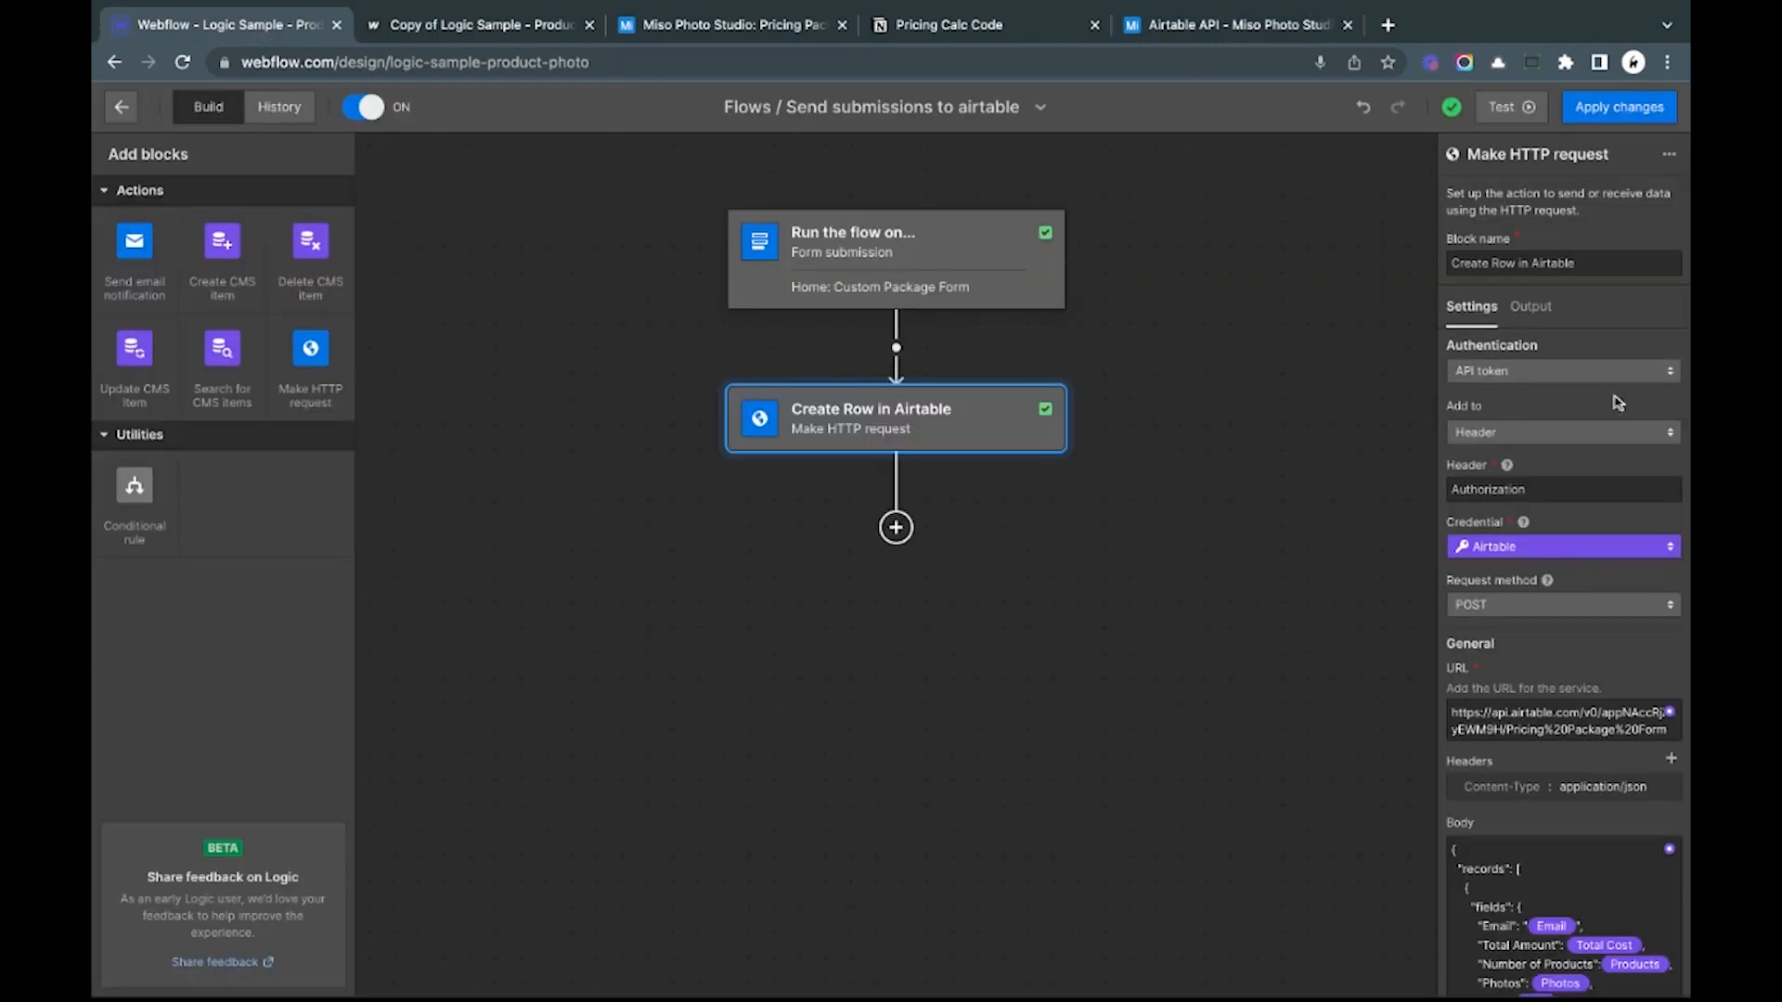
pyautogui.click(1505, 376)
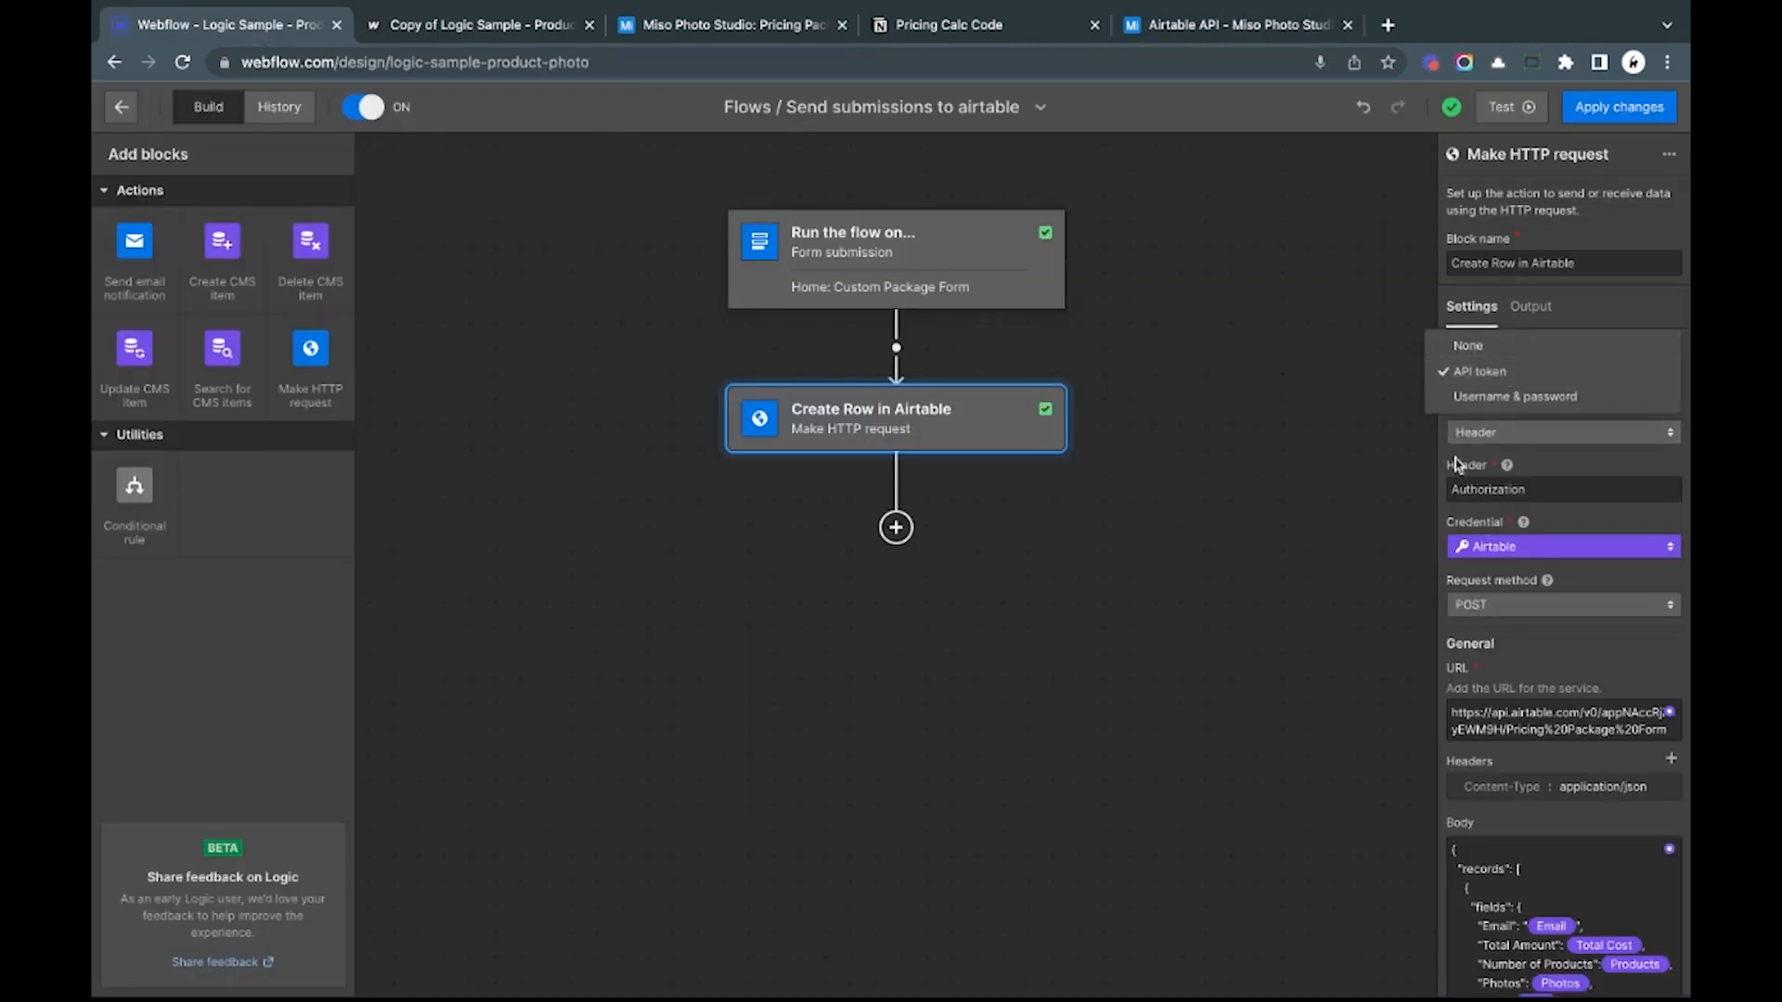
pyautogui.click(1482, 540)
pyautogui.click(1529, 545)
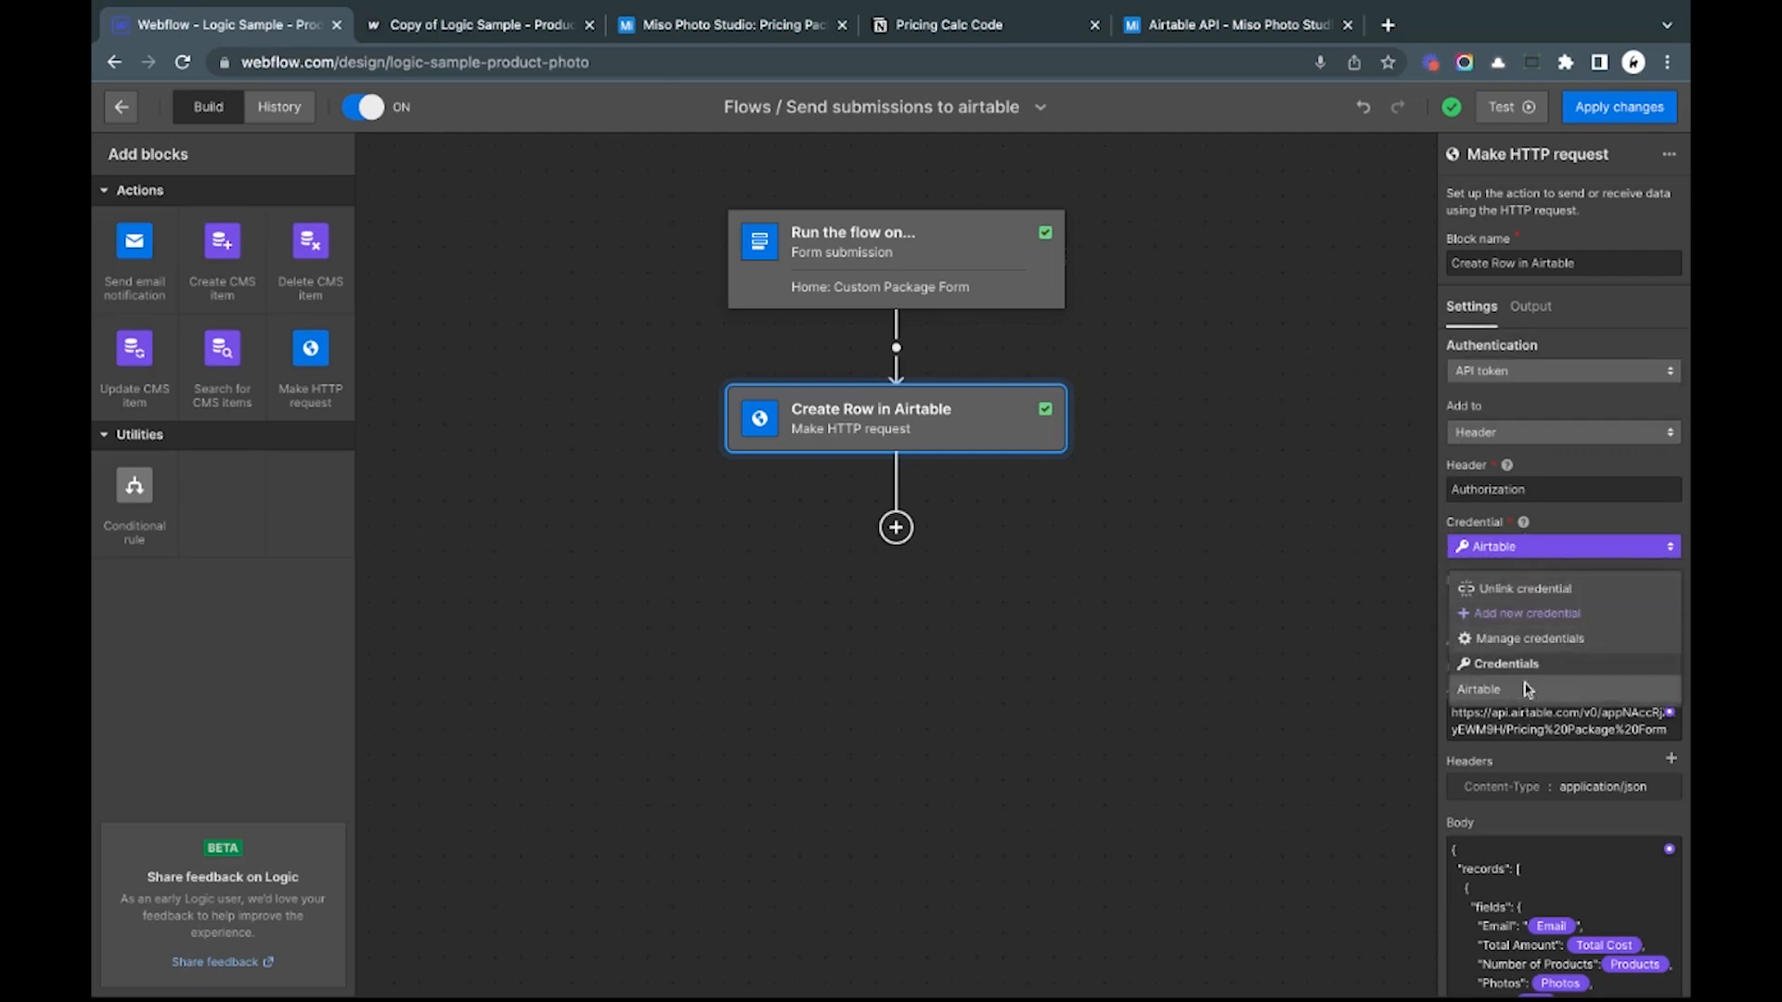
pyautogui.click(1527, 619)
pyautogui.click(616, 363)
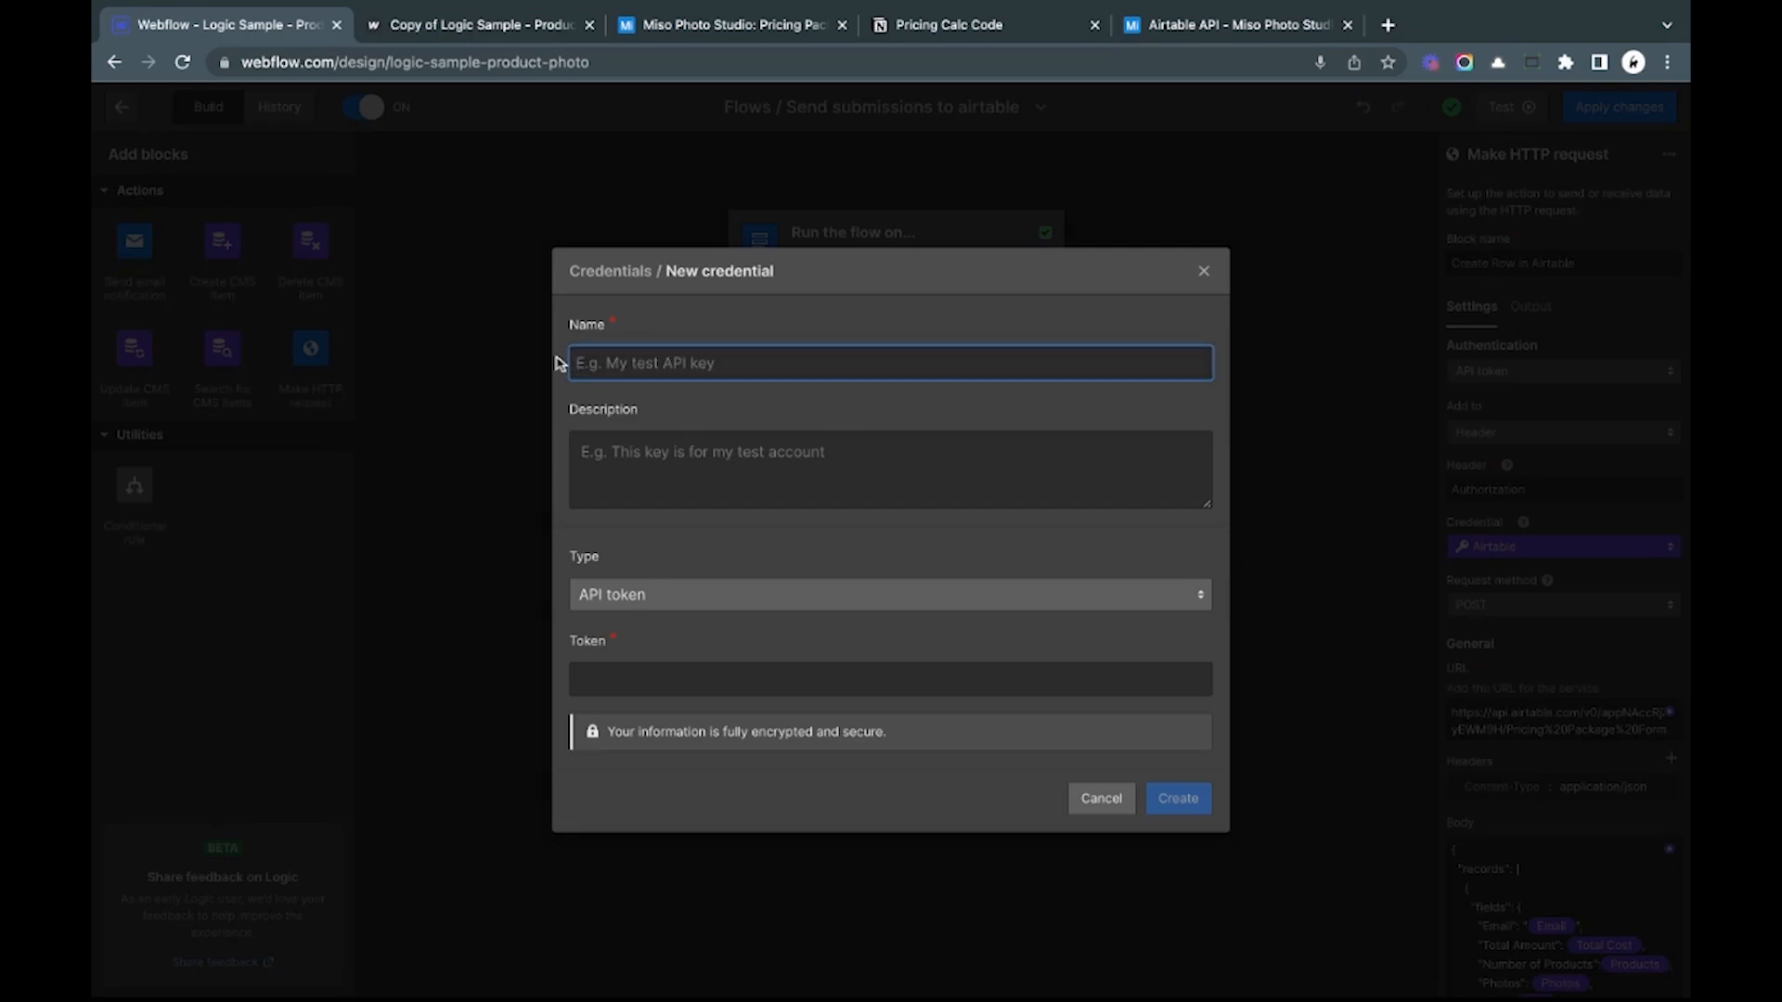
pyautogui.click(638, 677)
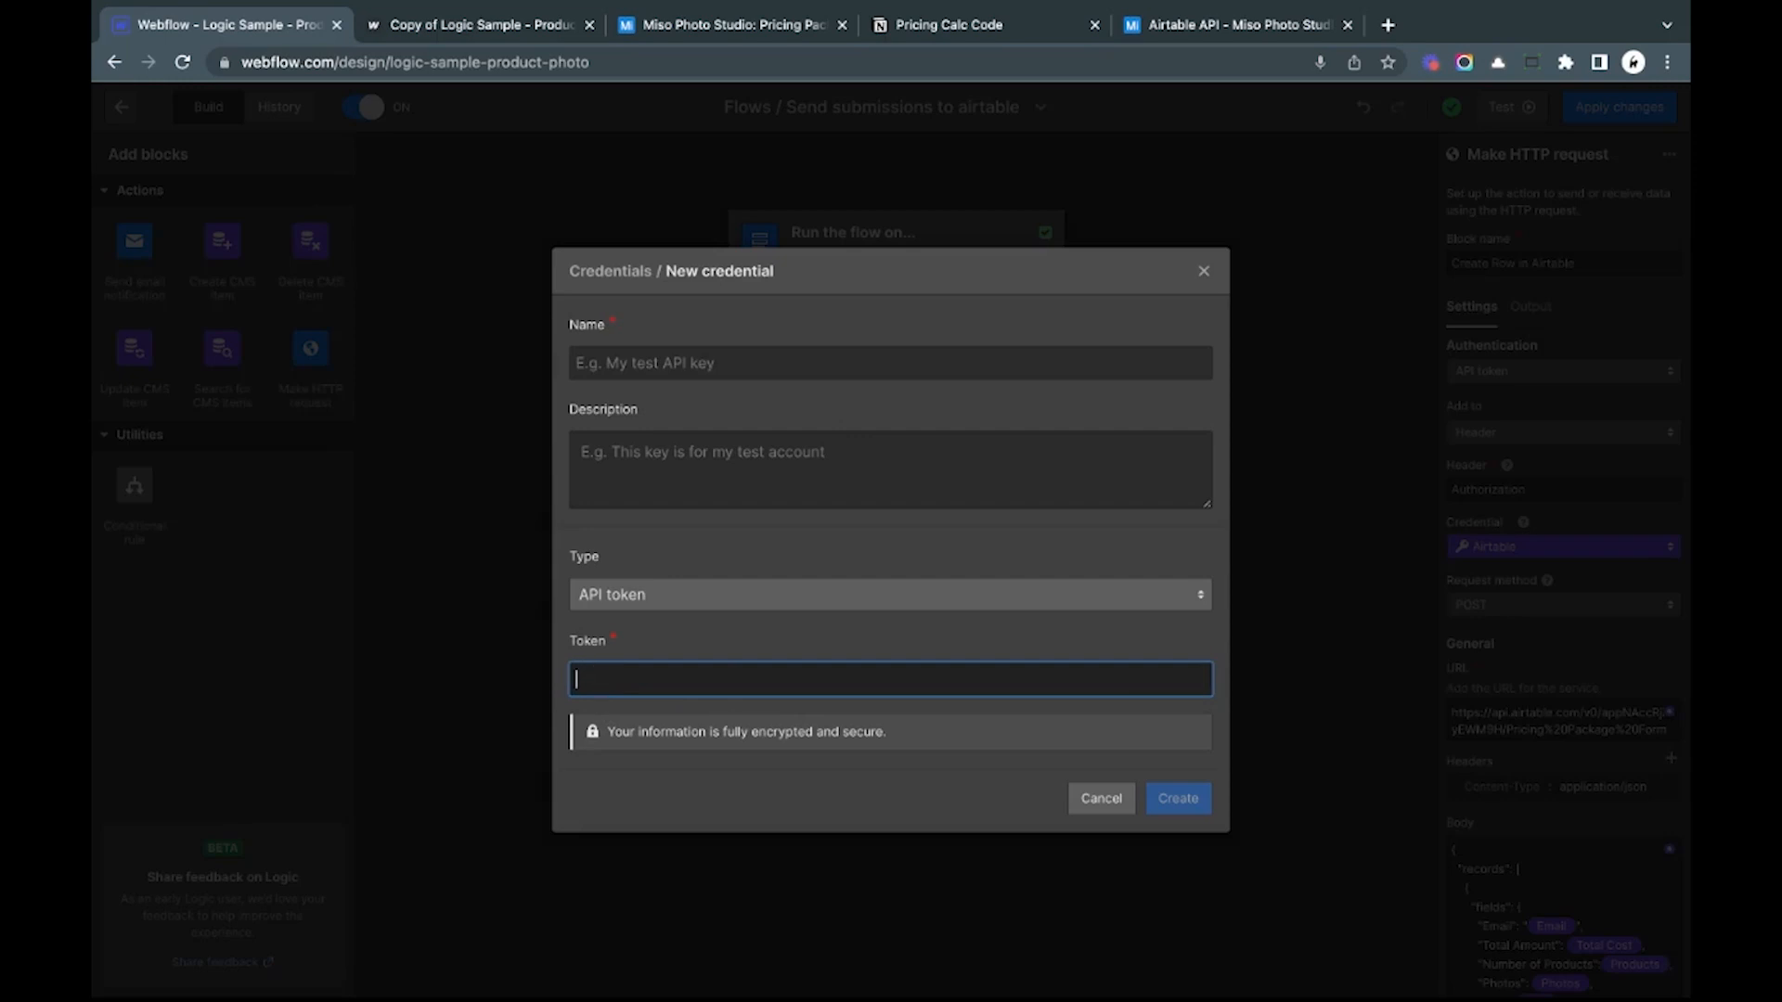
pyautogui.click(1101, 799)
# Step: Return to the Airtable API documentation and highlight the Content-Type: application/json header line in the curl example
pyautogui.hotkey('ctrl', '5')
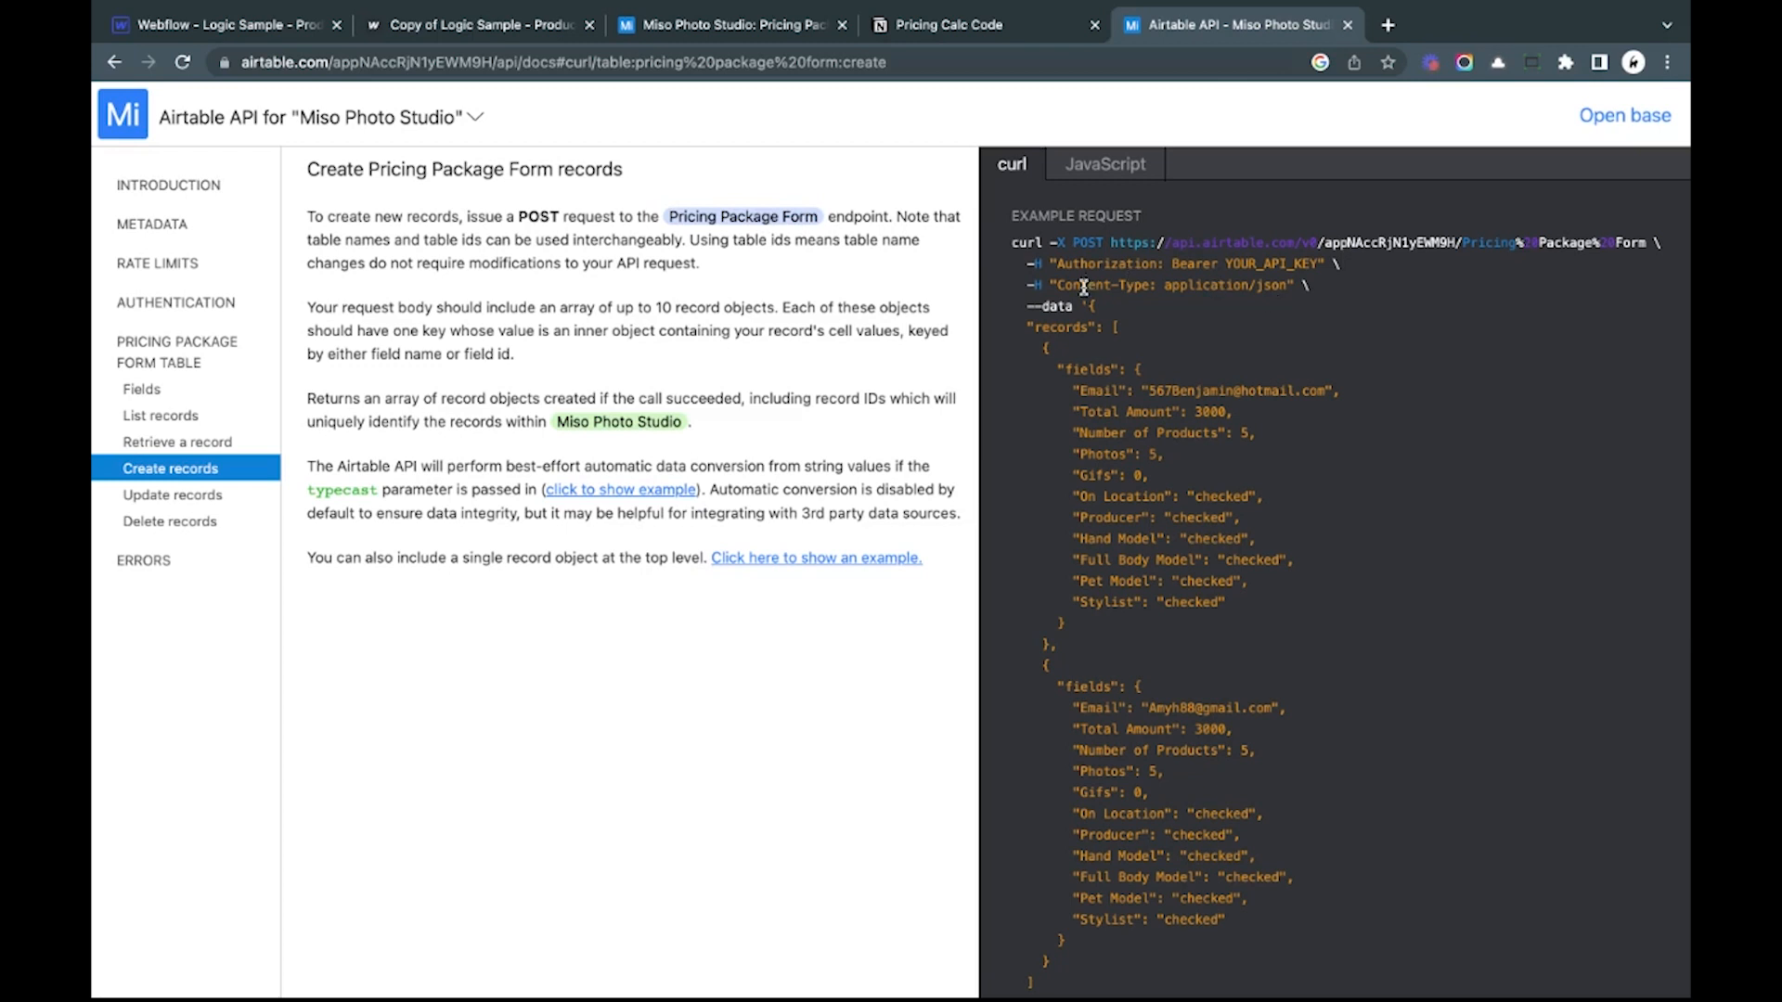
pyautogui.tripleClick(1030, 282)
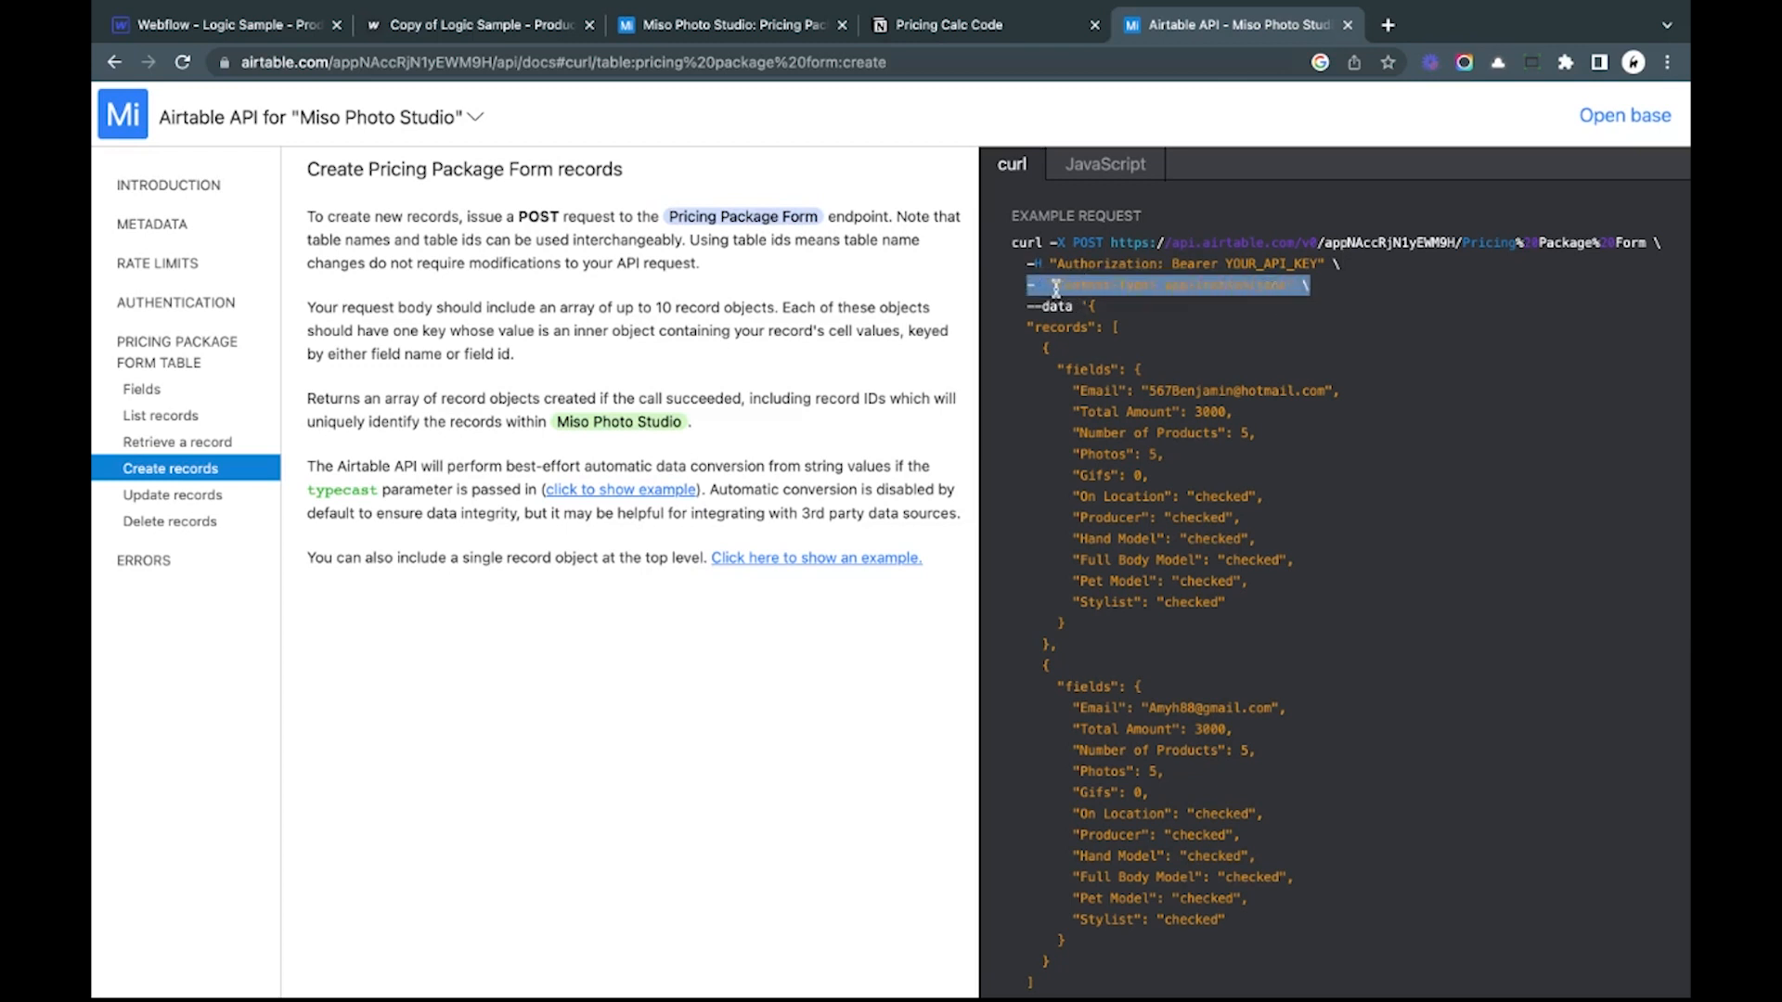
pyautogui.click(1161, 287)
pyautogui.moveTo(1161, 287); pyautogui.dragTo(1162, 297)
pyautogui.click(1161, 287)
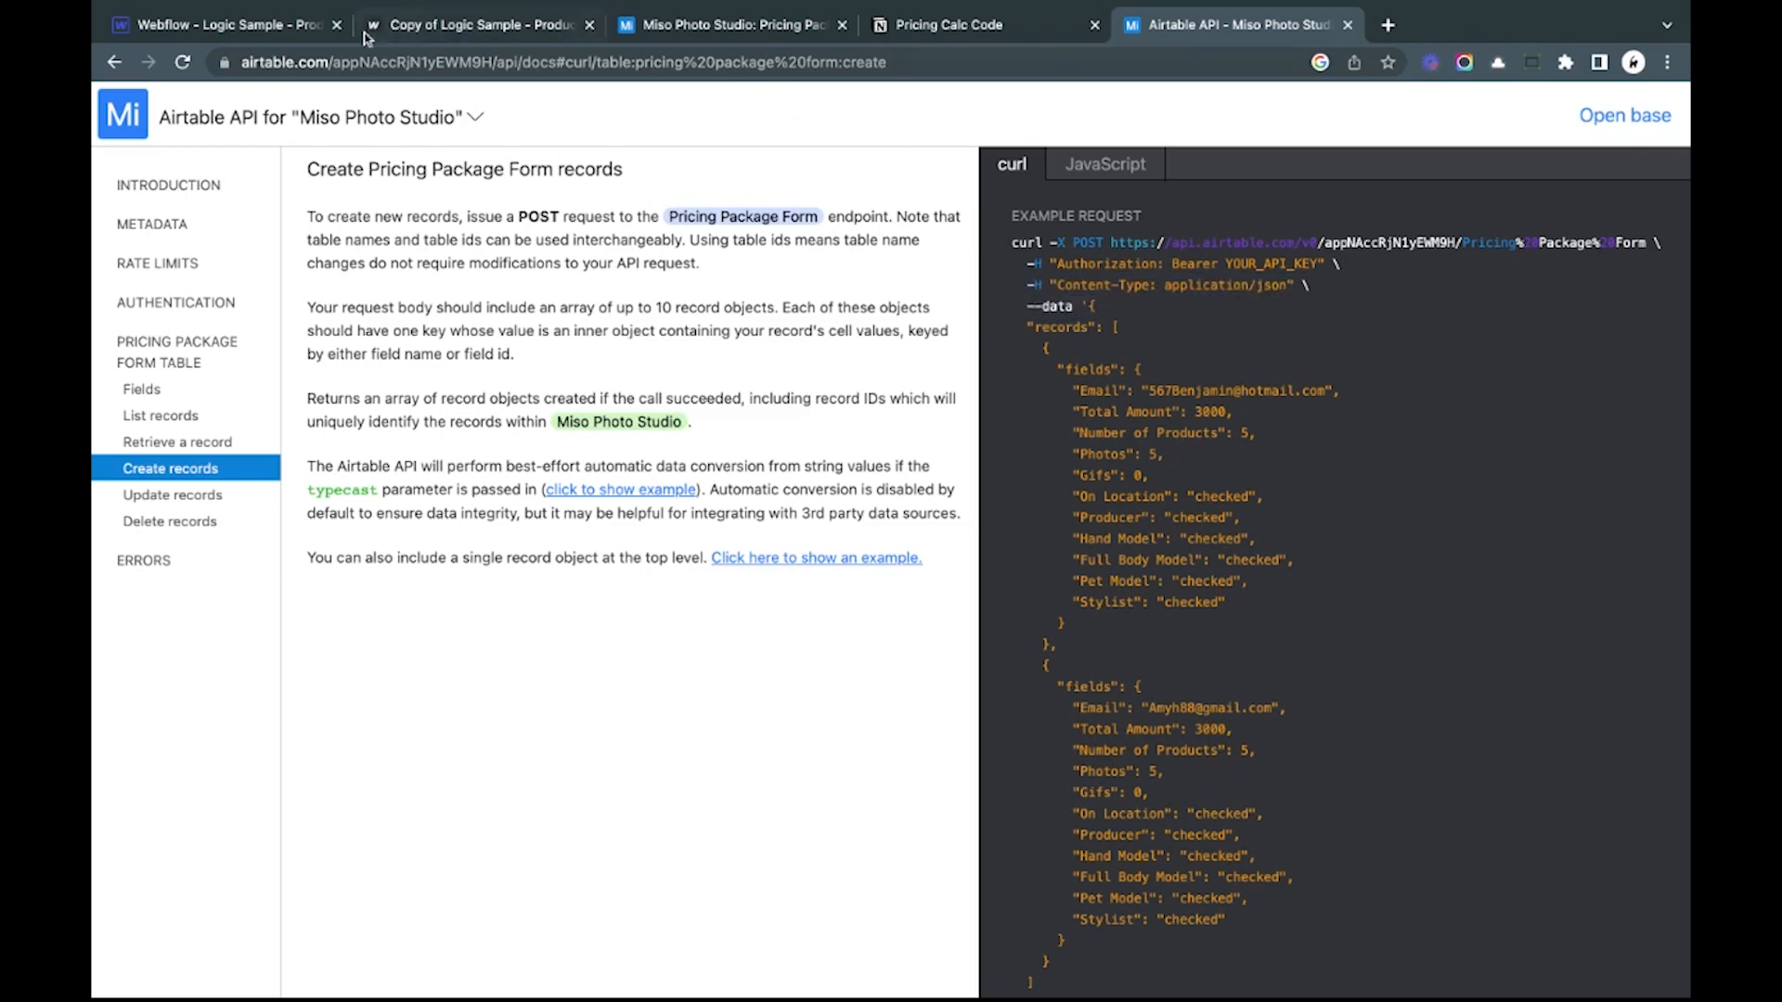
# Step: Compare the URL in Webflow's Create Row in Airtable block with the POST endpoint URL in the Airtable curl example
pyautogui.click(266, 35)
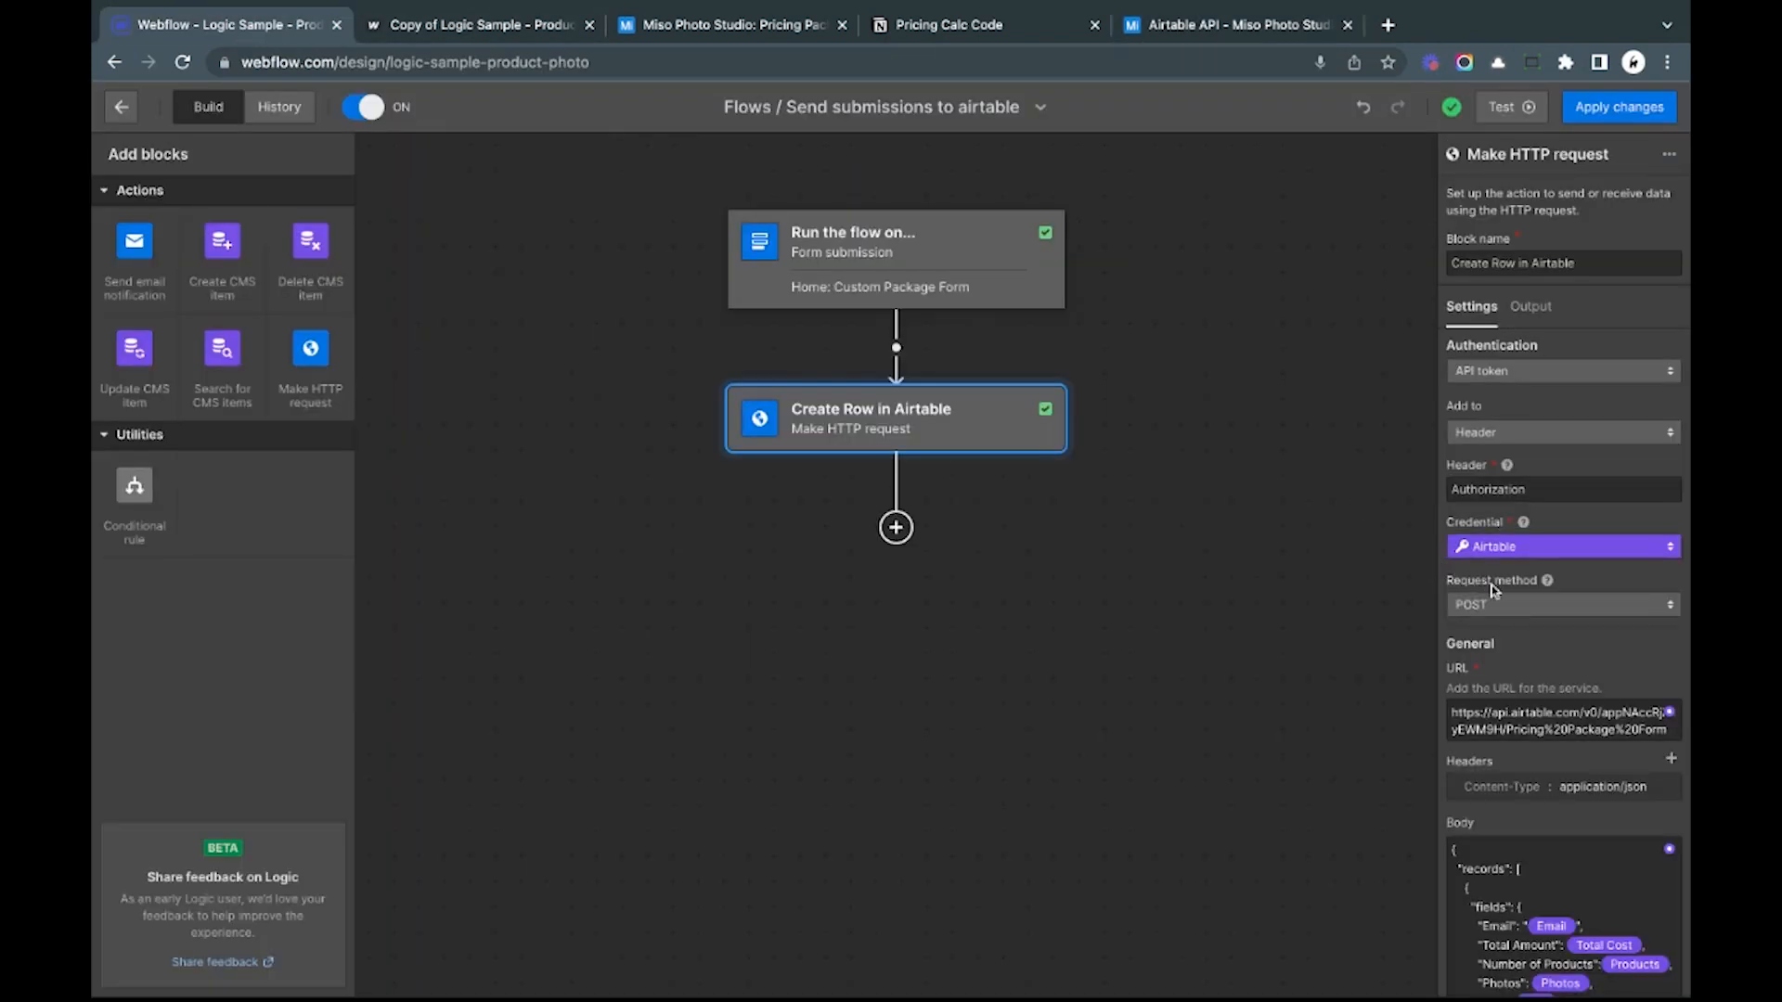
pyautogui.scroll(-1, 1494, 590)
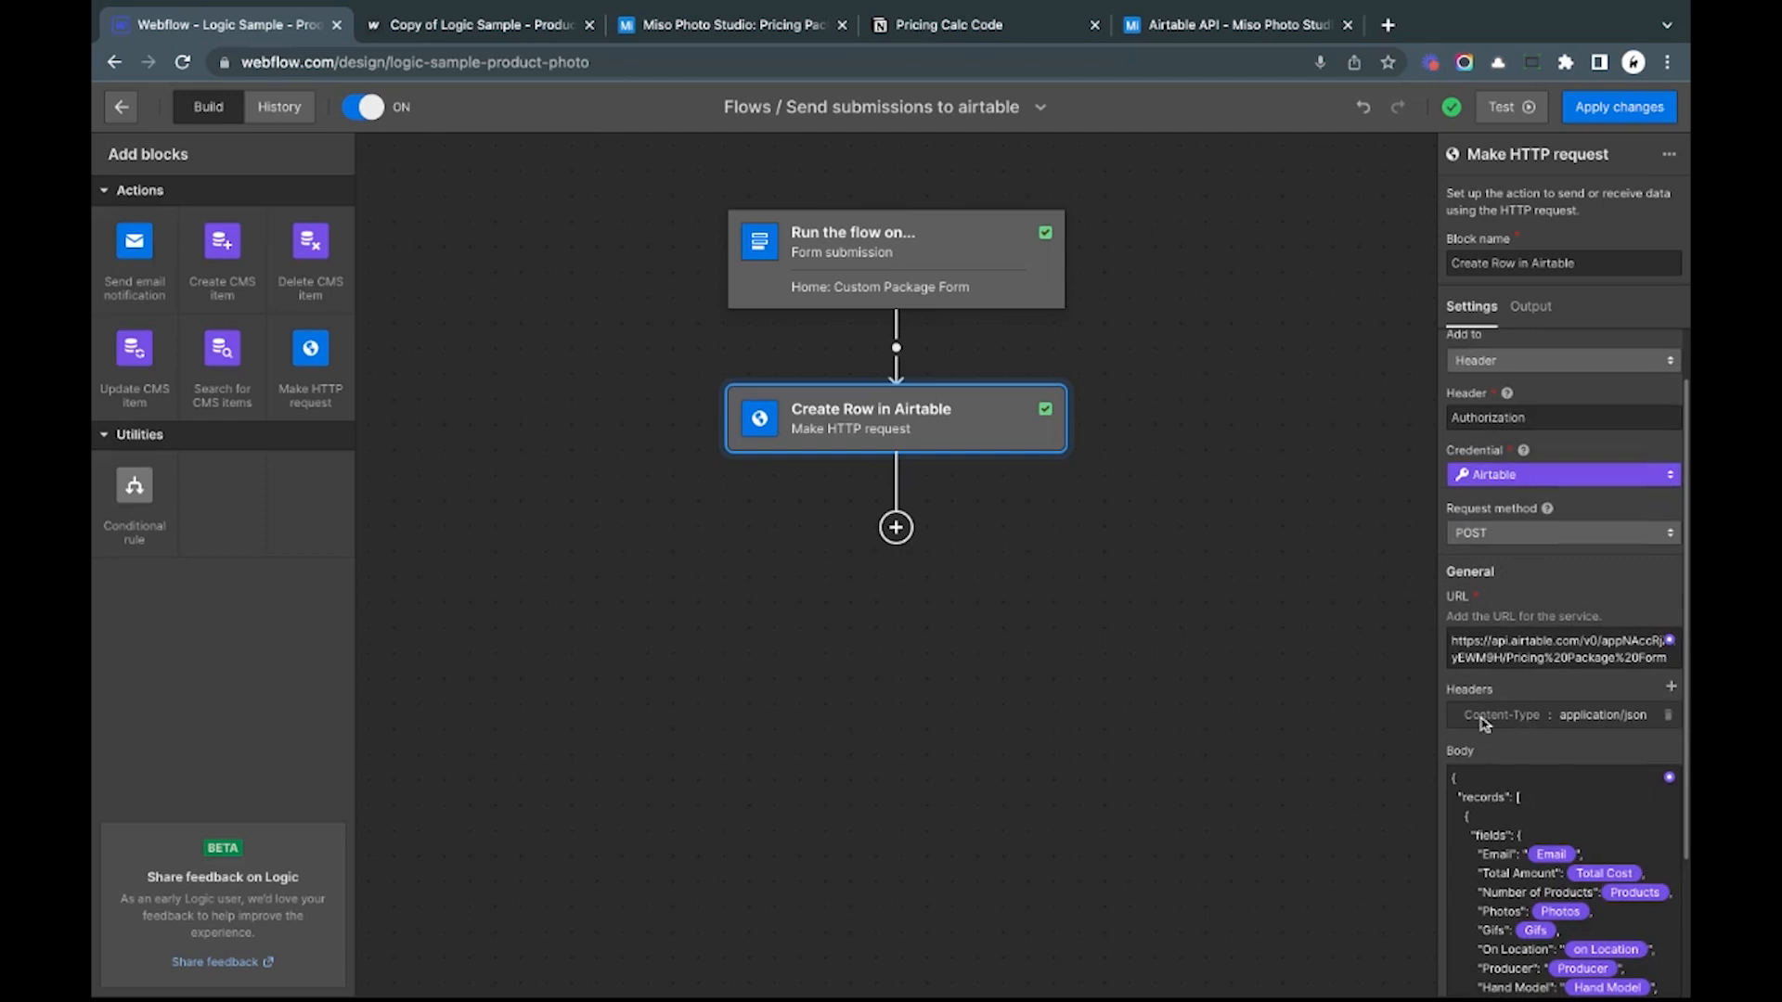
pyautogui.tripleClick(1542, 648)
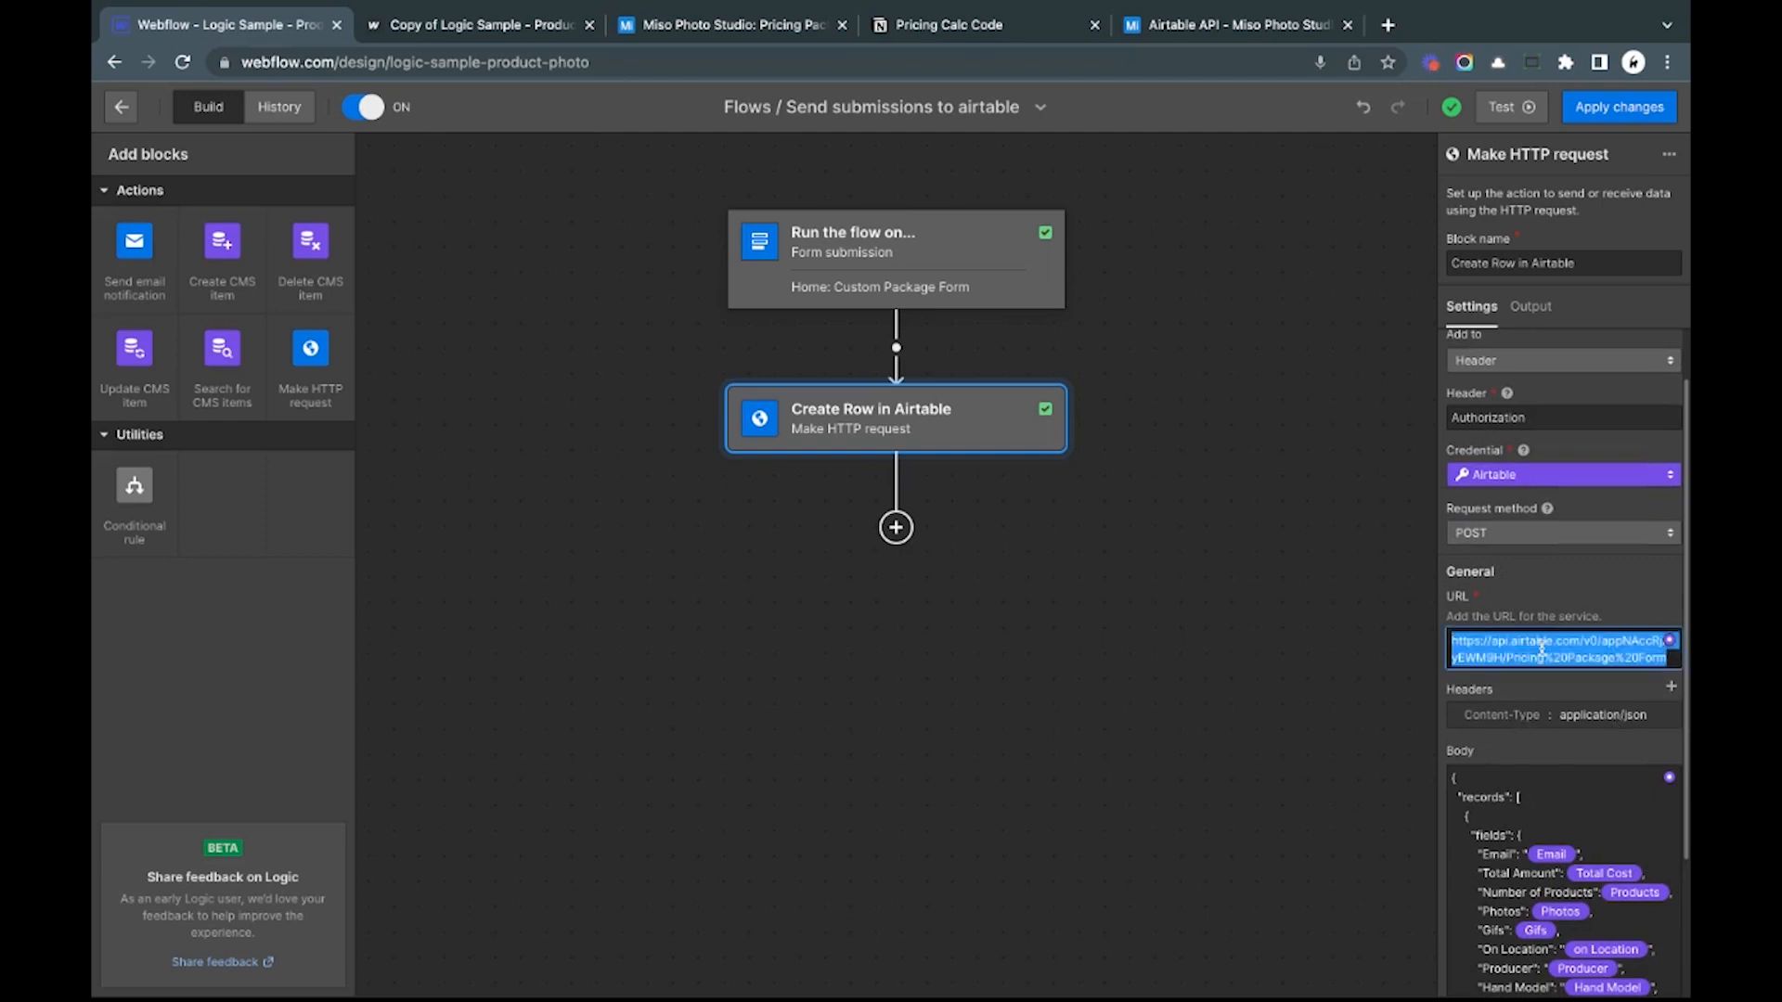
pyautogui.click(1225, 25)
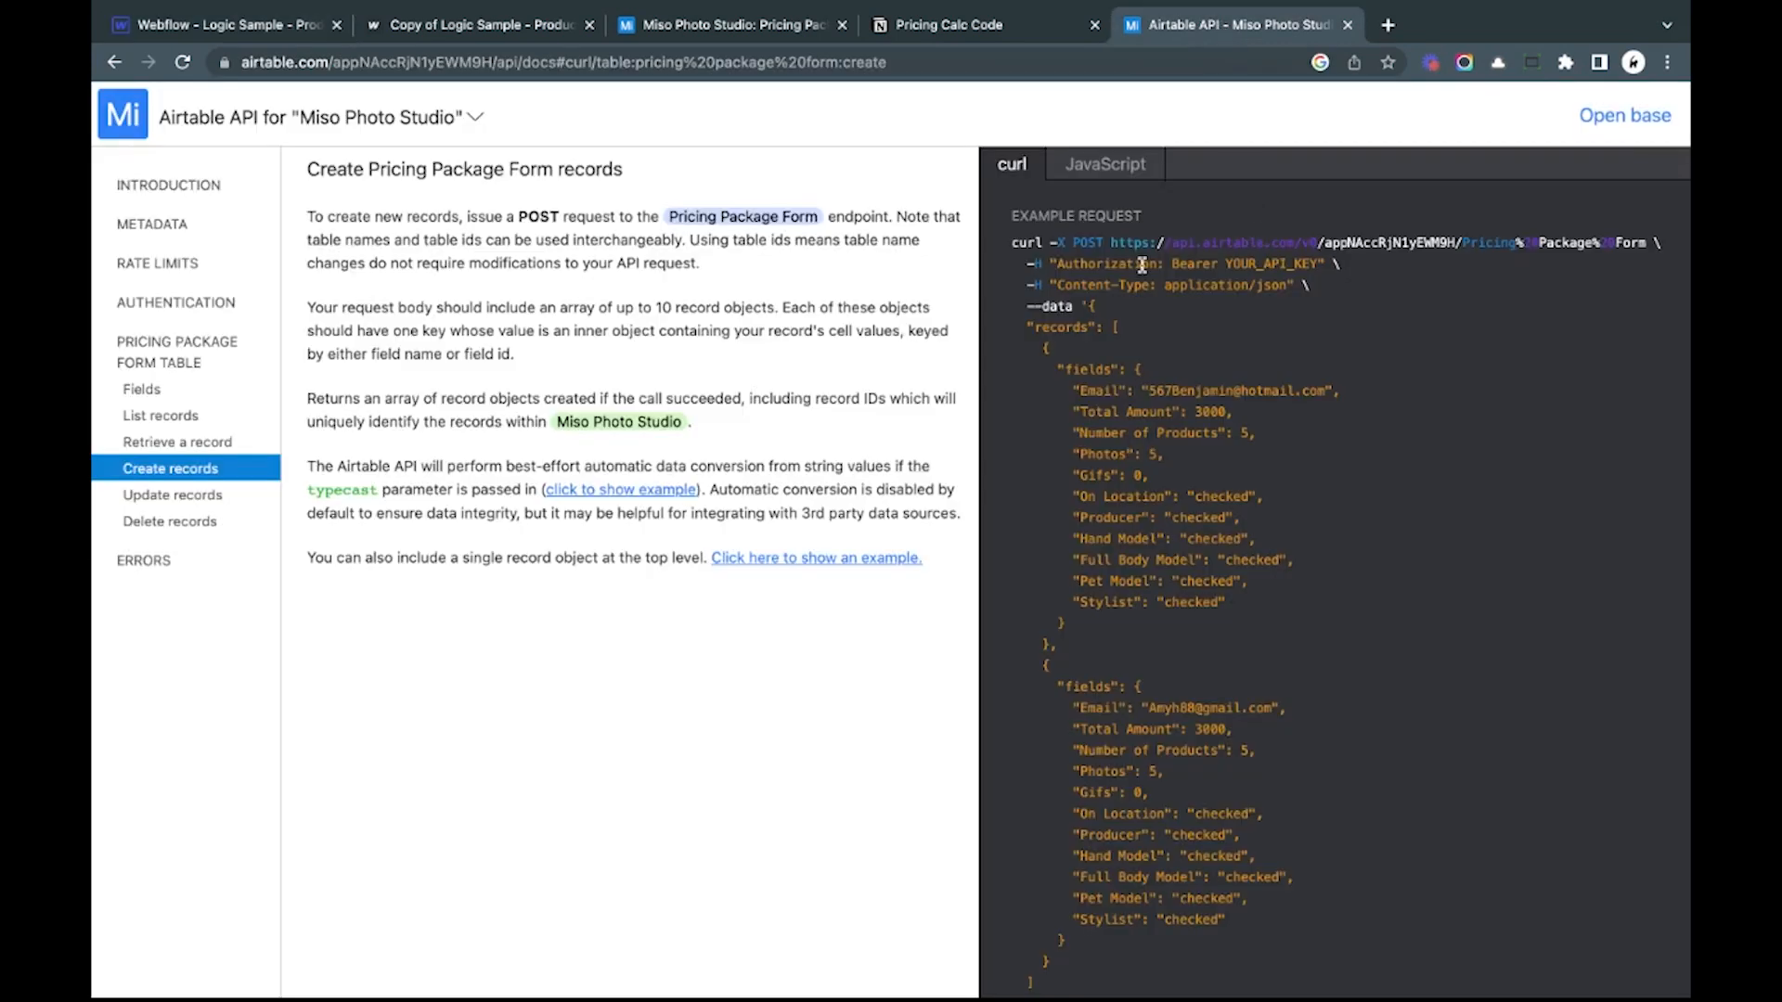
pyautogui.scroll(5, 1083, 237)
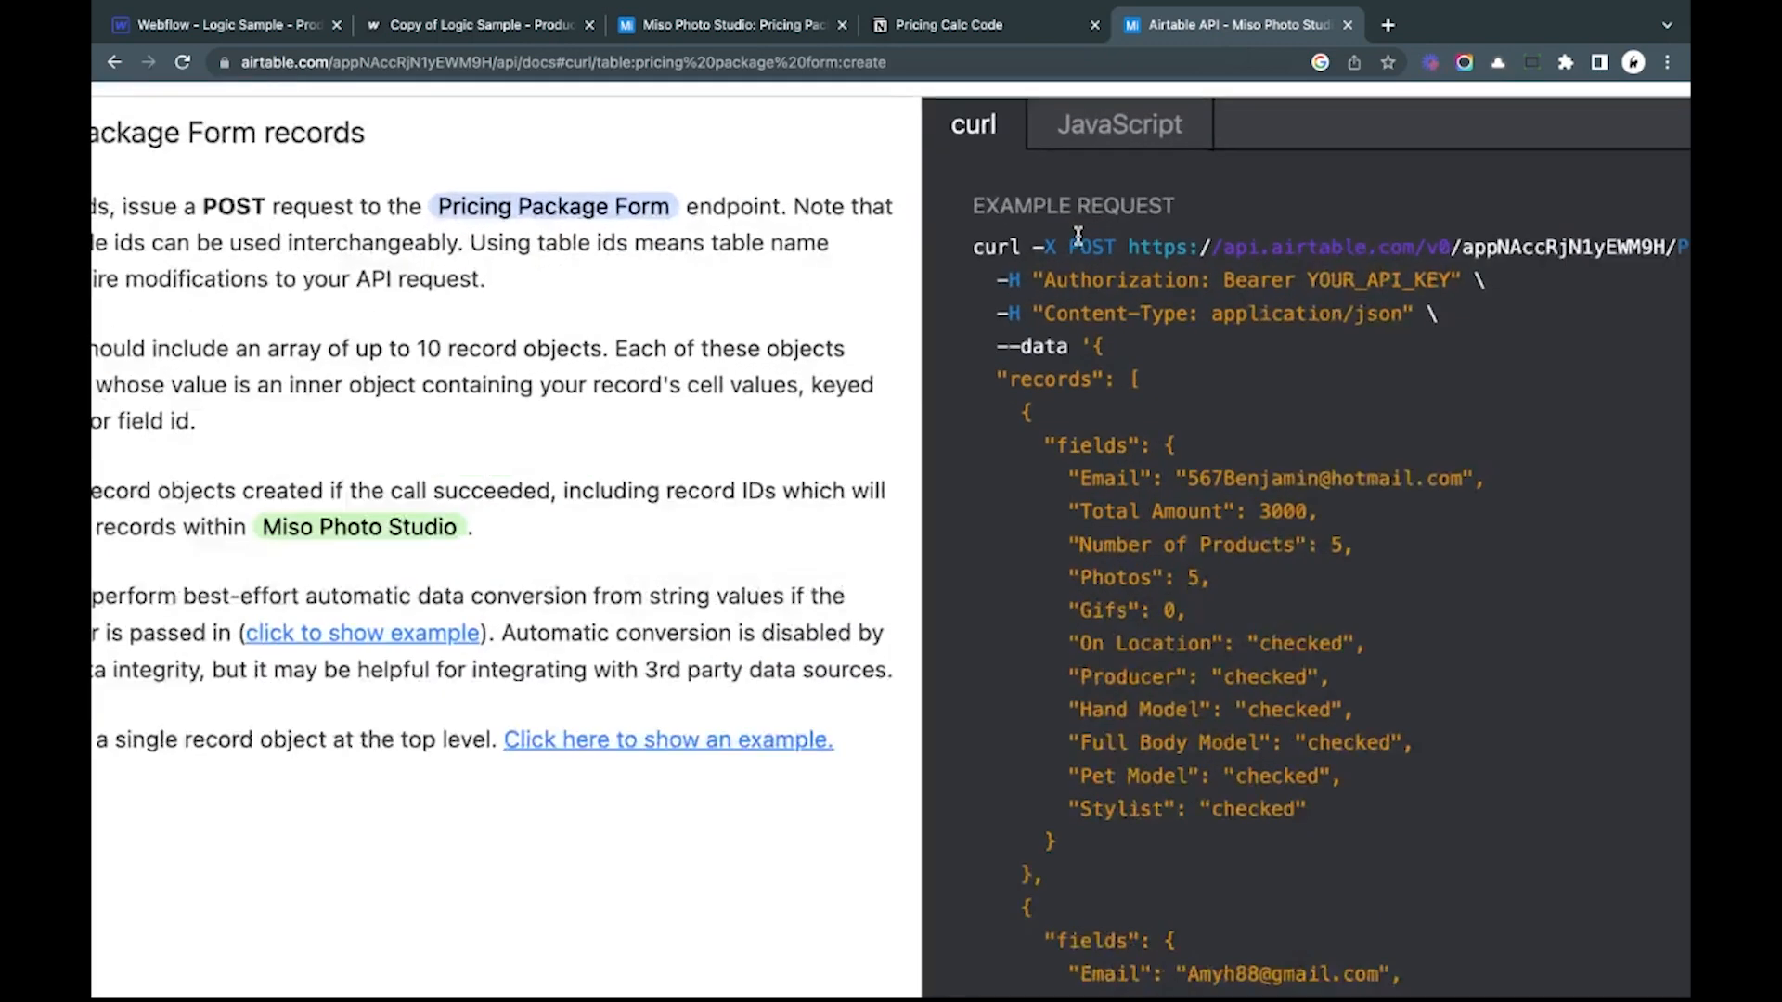
pyautogui.hscroll(5, 1097, 243)
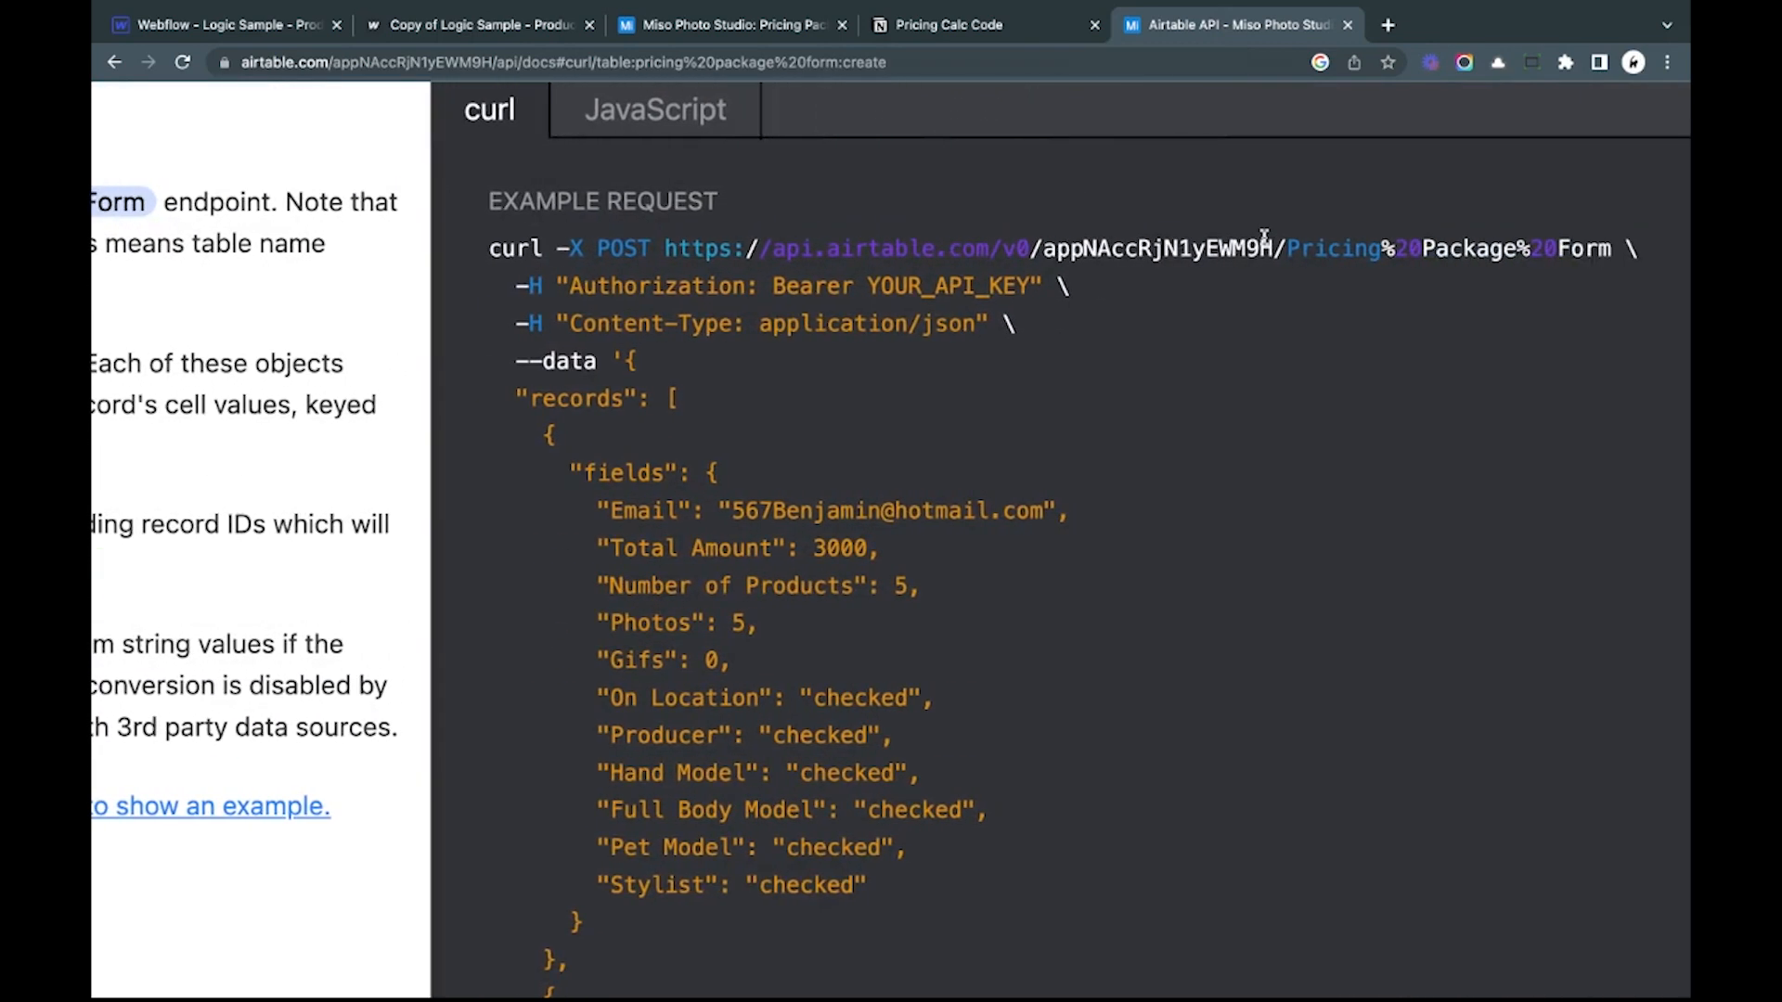
pyautogui.moveTo(664, 248); pyautogui.dragTo(1668, 268)
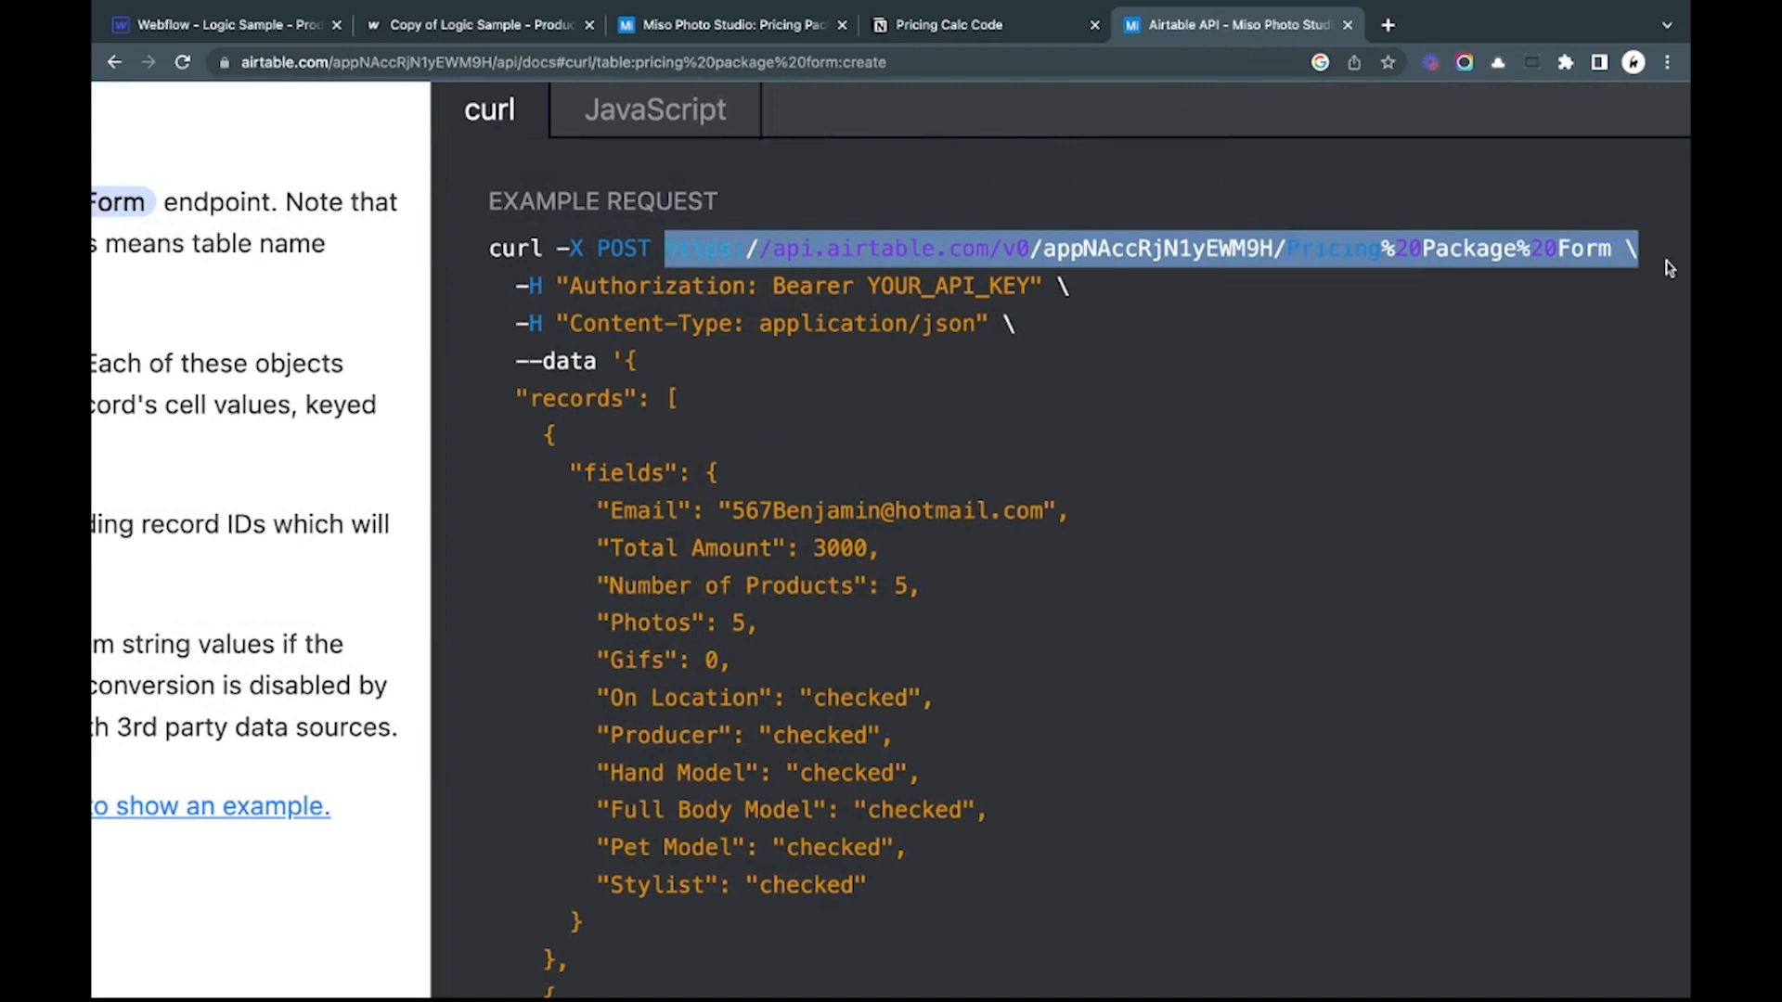
pyautogui.click(289, 18)
pyautogui.click(1563, 643)
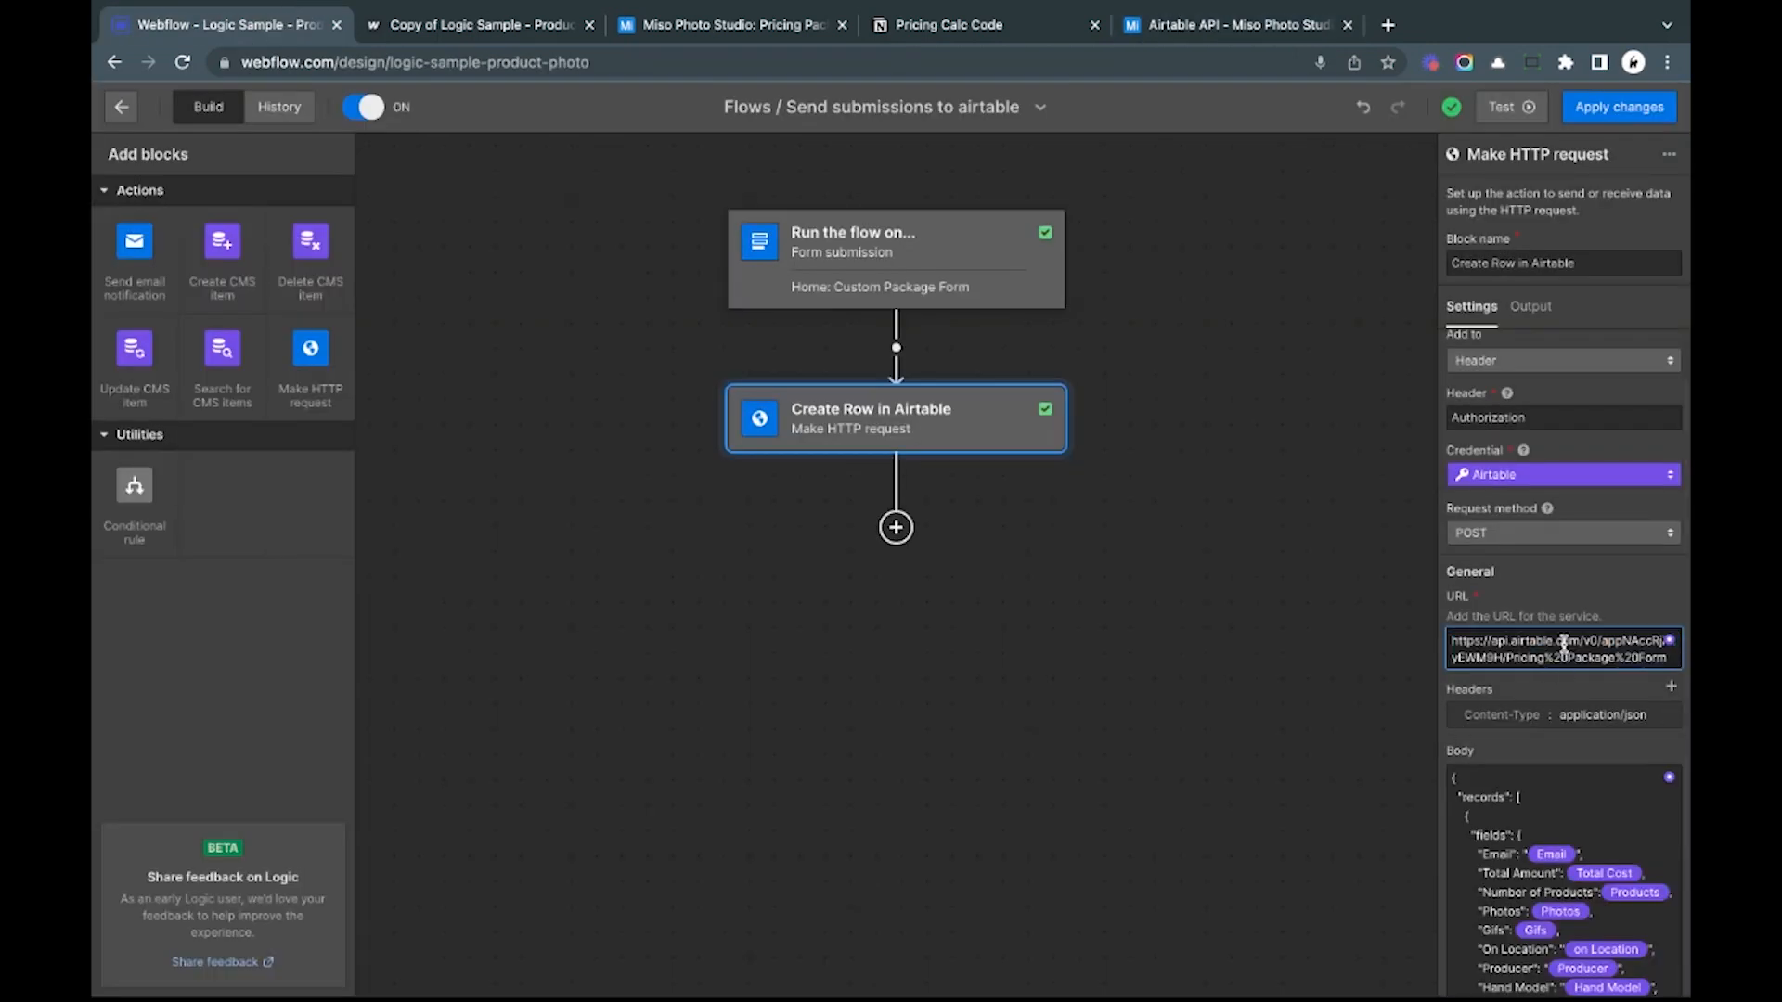
# Step: Compare the block's JSON body and mapped form fields with the records data in the Airtable curl example
pyautogui.scroll(-2, 1577, 642)
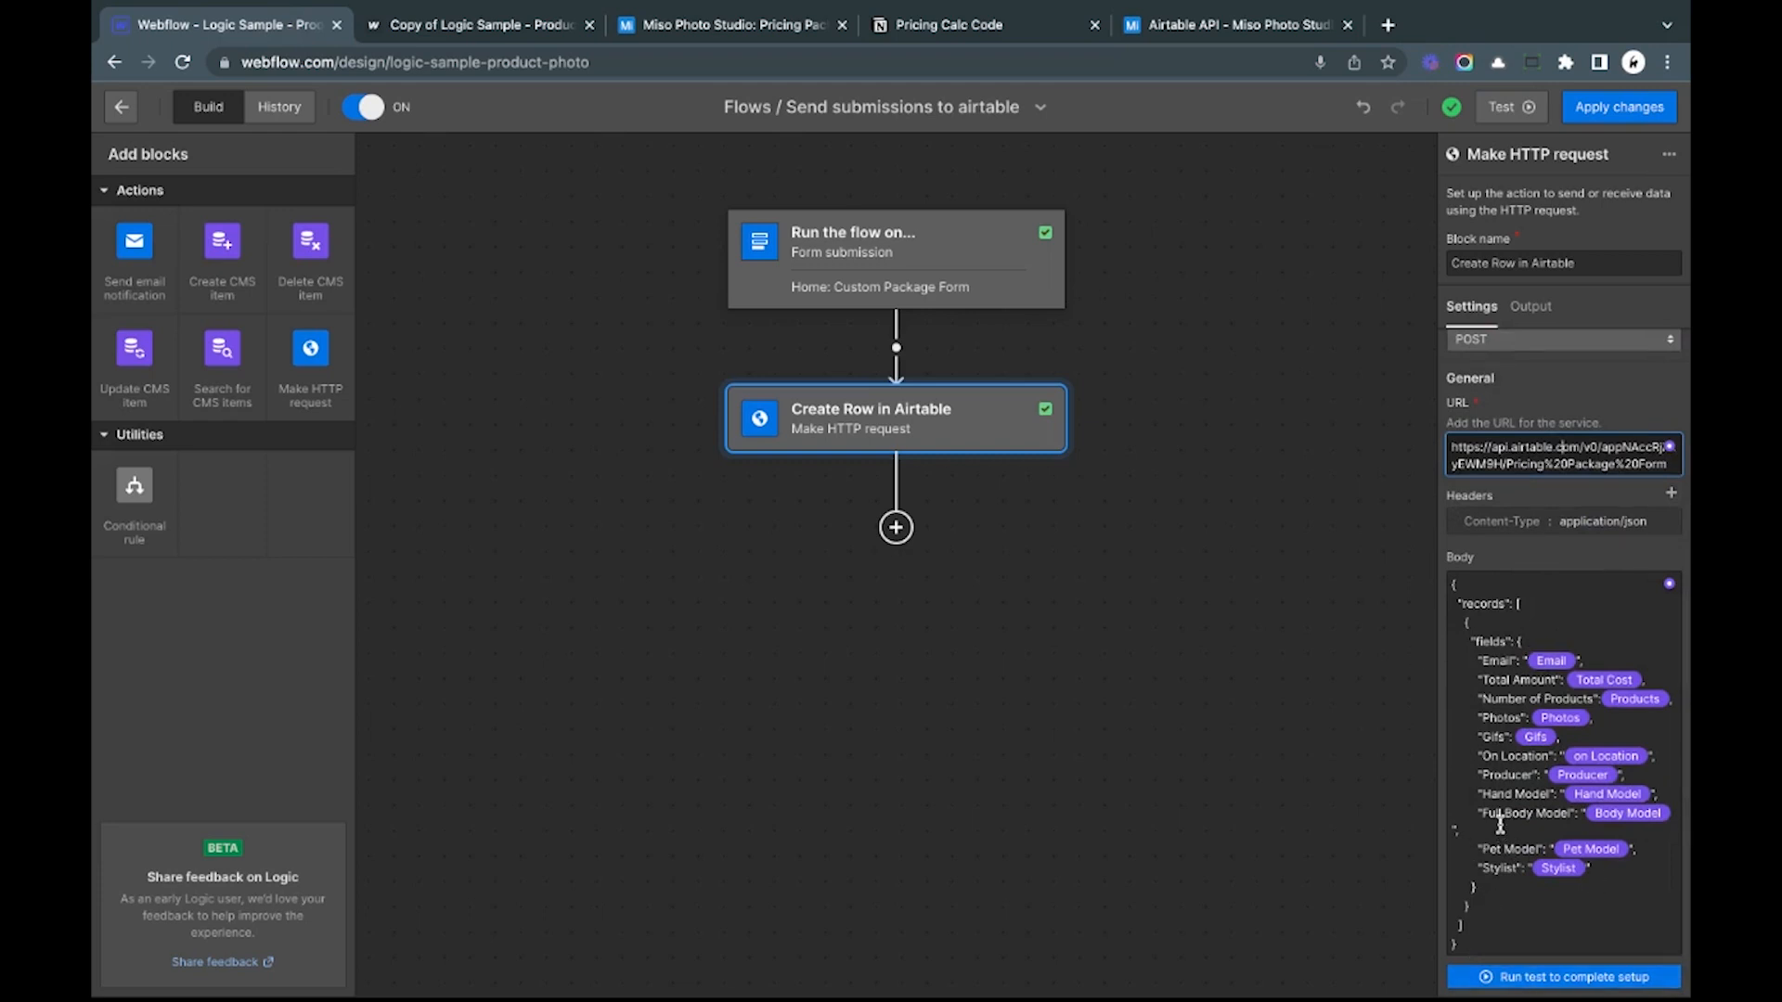
pyautogui.click(1234, 24)
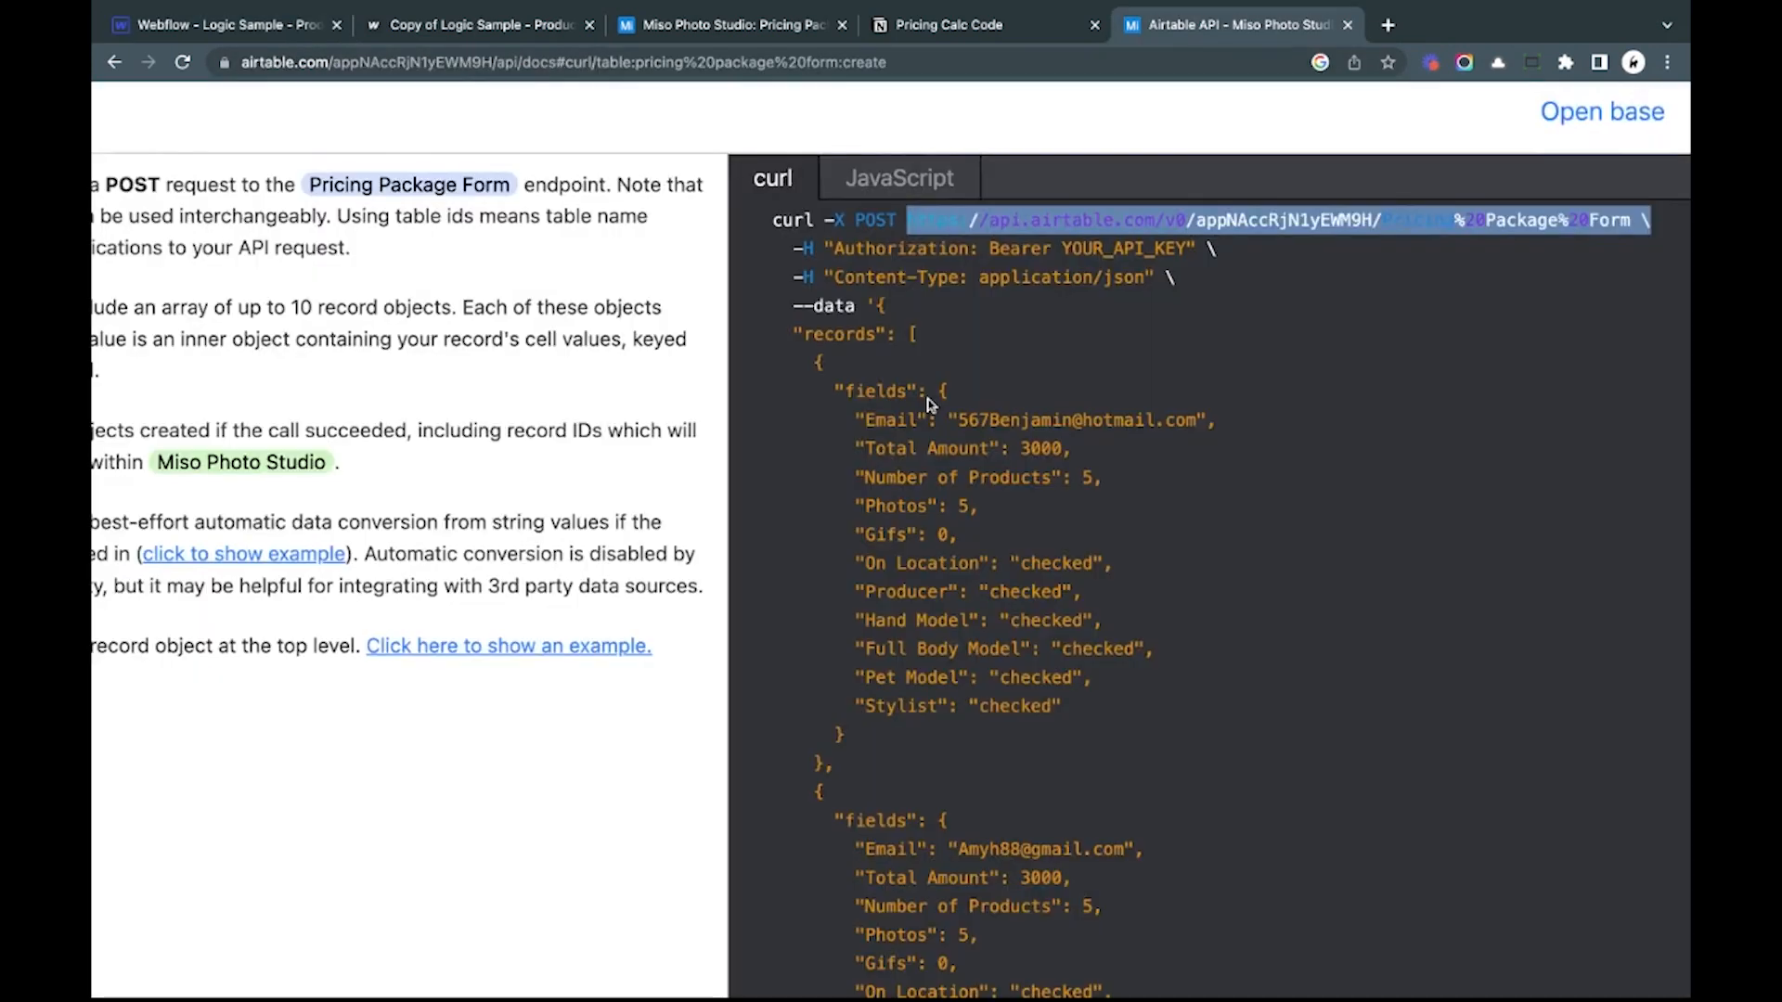
pyautogui.click(881, 299)
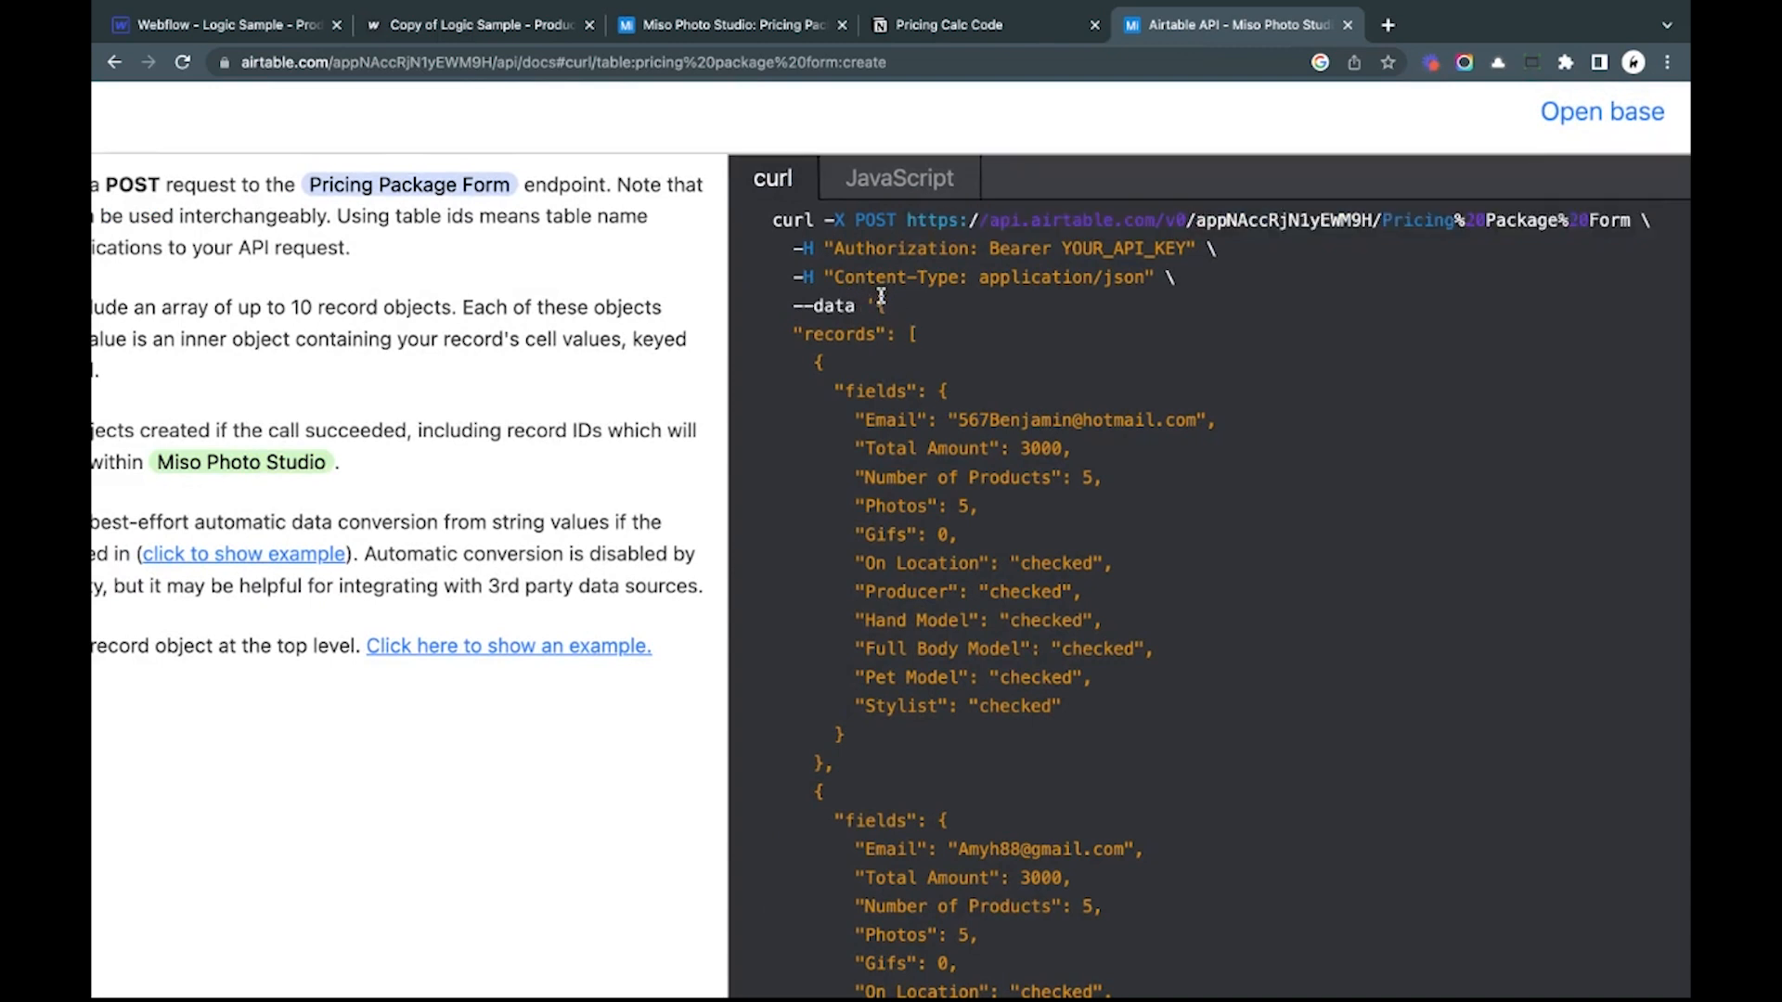
pyautogui.moveTo(883, 302); pyautogui.dragTo(1002, 994)
pyautogui.scroll(-2, 1003, 994)
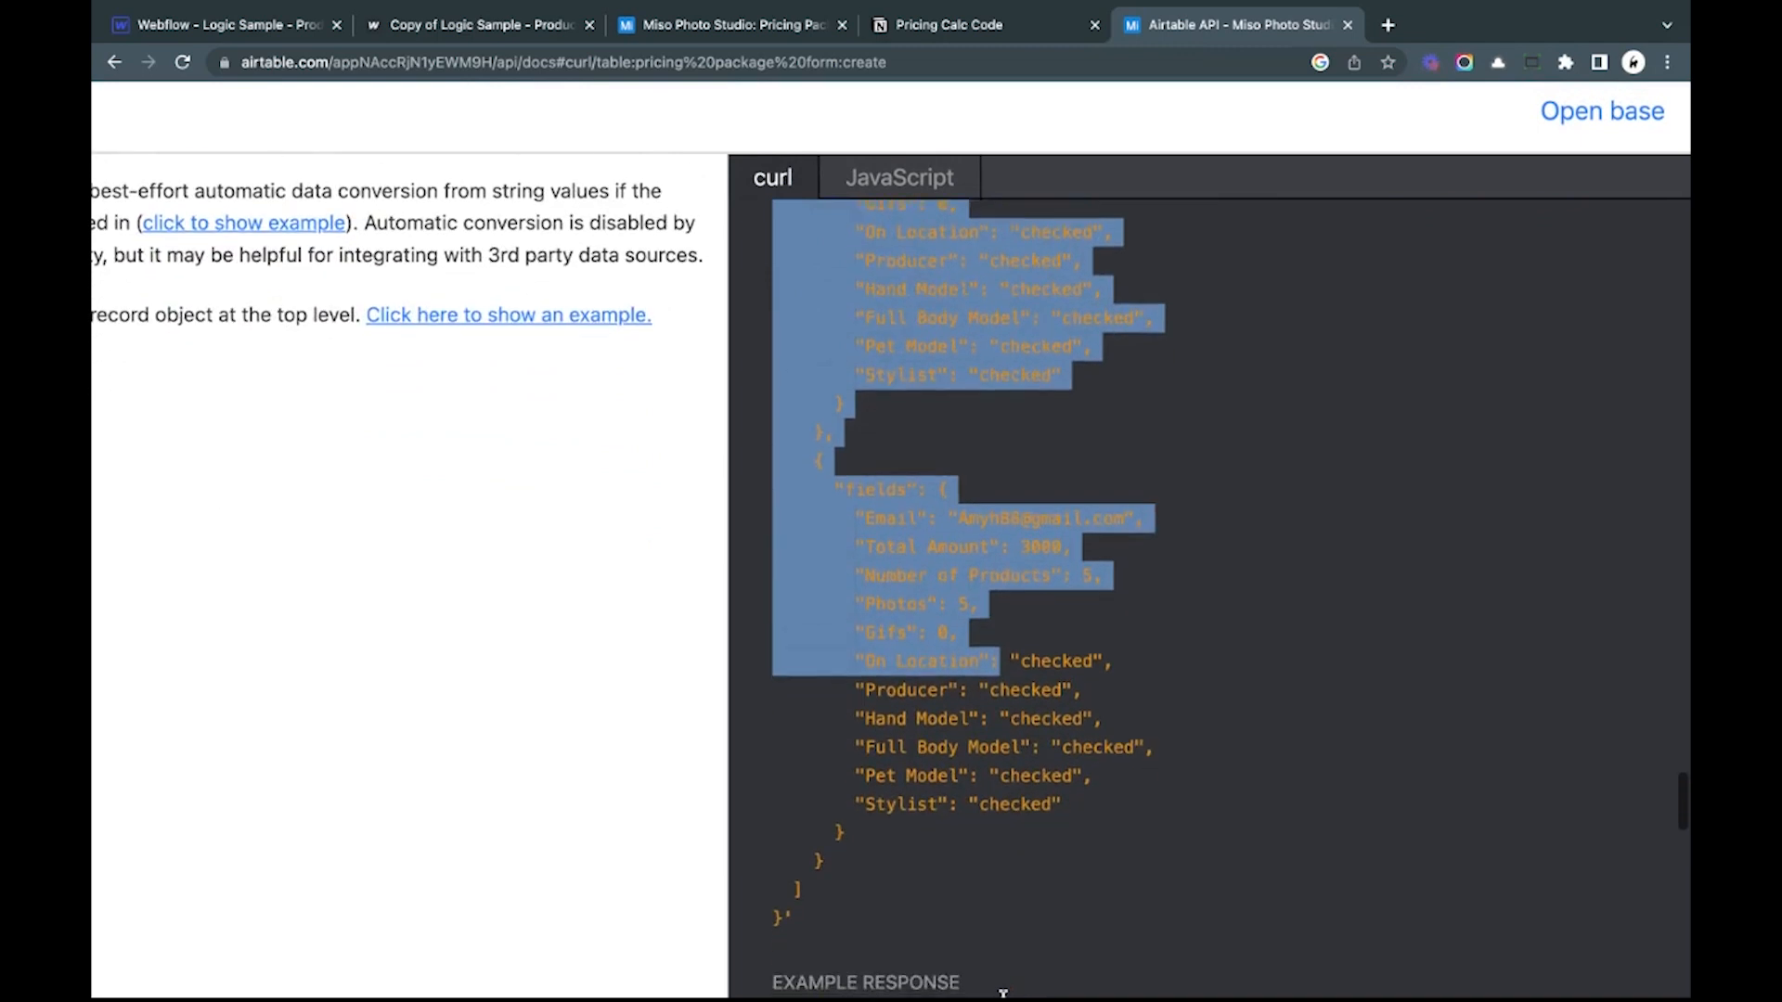
pyautogui.click(937, 867)
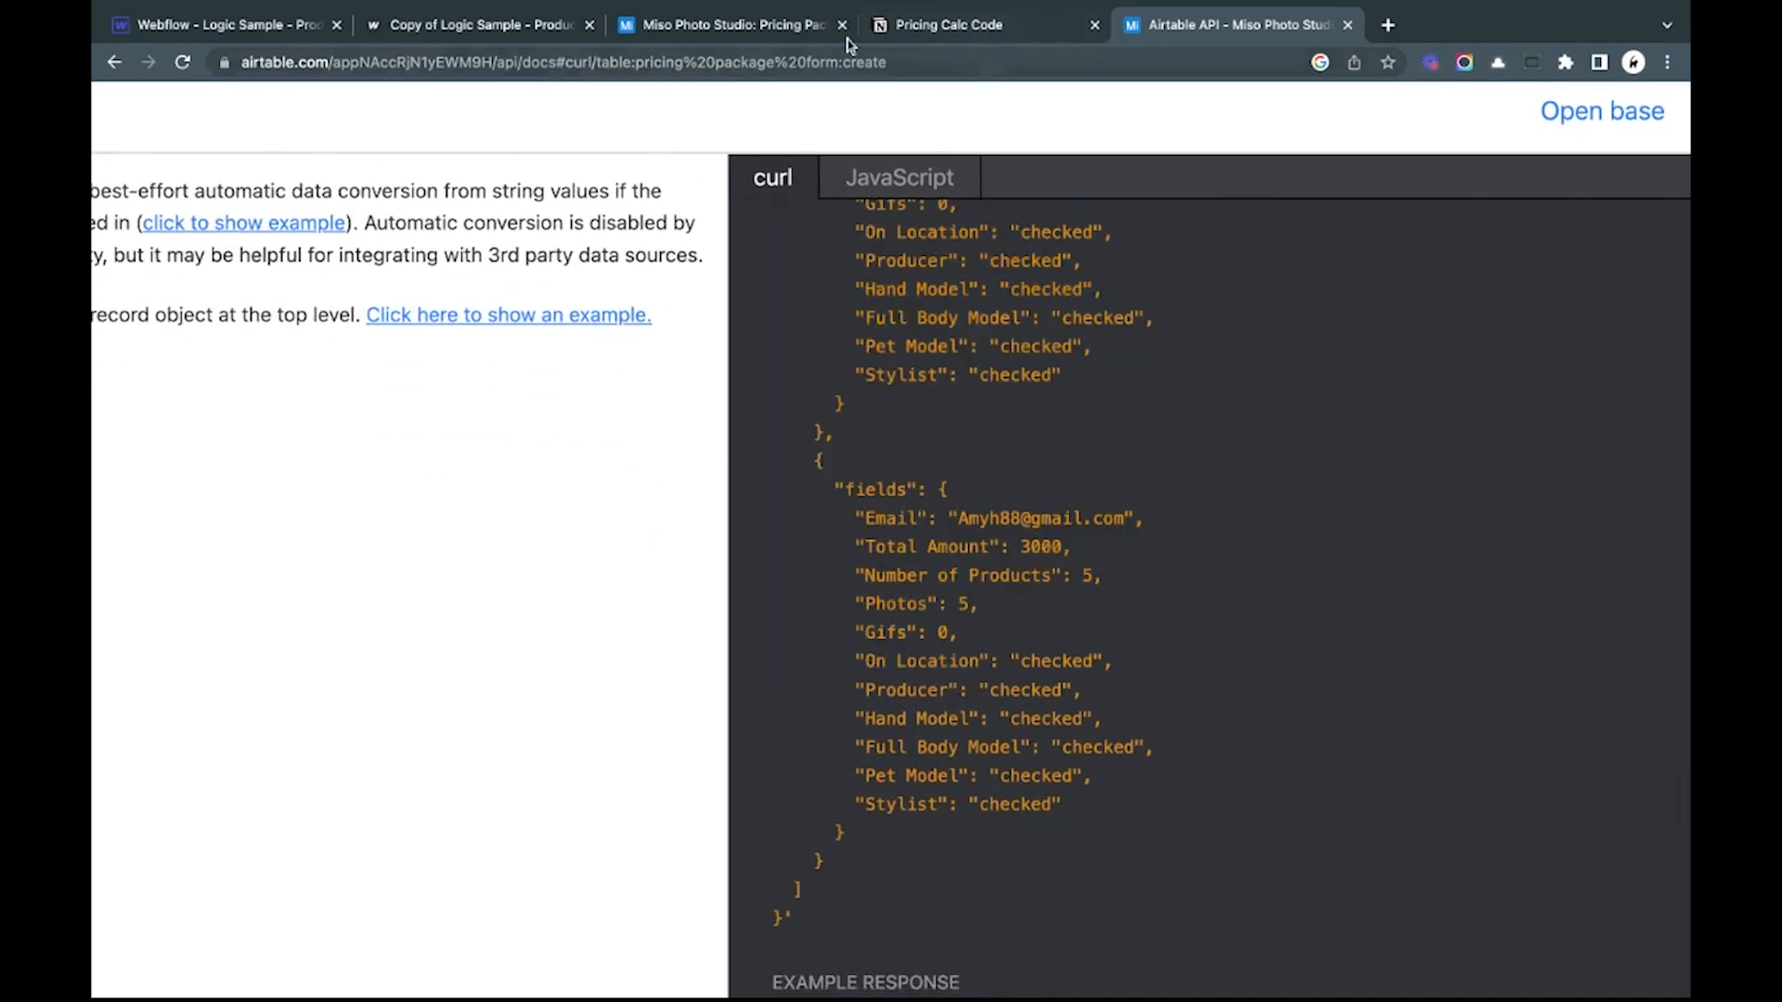
# Step: In Webflow, fill the Create Row in Airtable test with Hand Model False, other toggles True, Gifs 11, Photos, Products and Total Cost 1, and an email
pyautogui.click(249, 26)
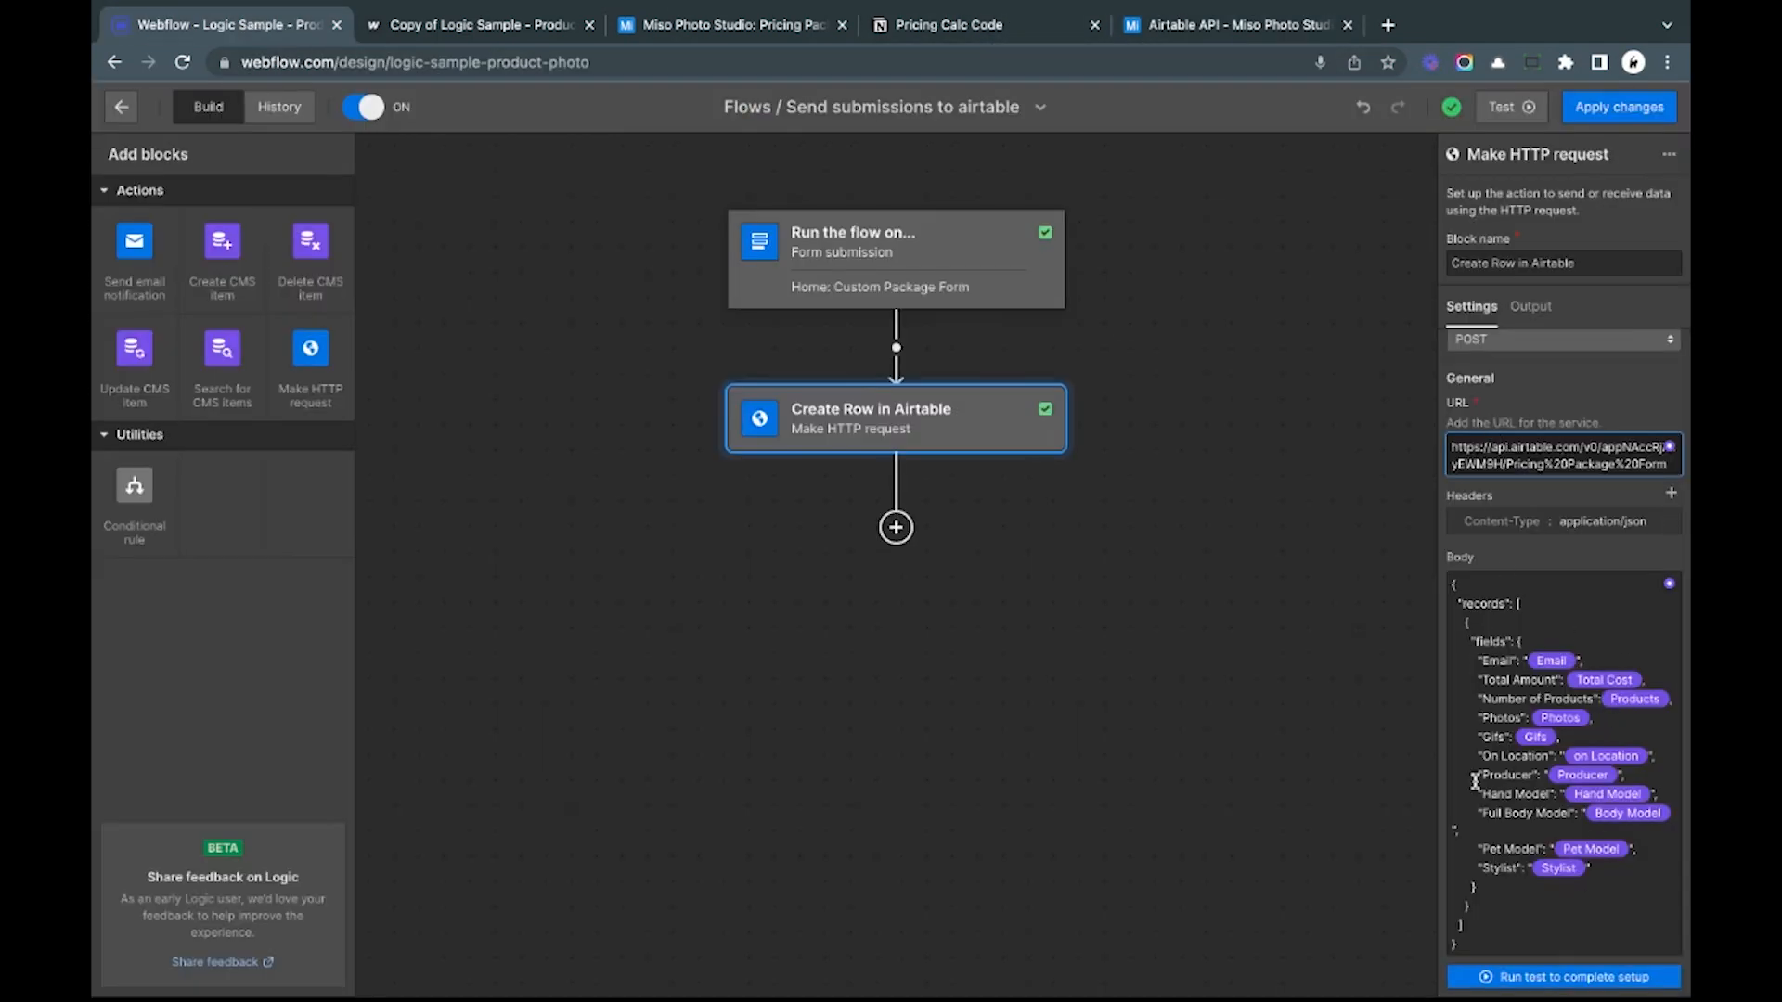
pyautogui.click(1563, 976)
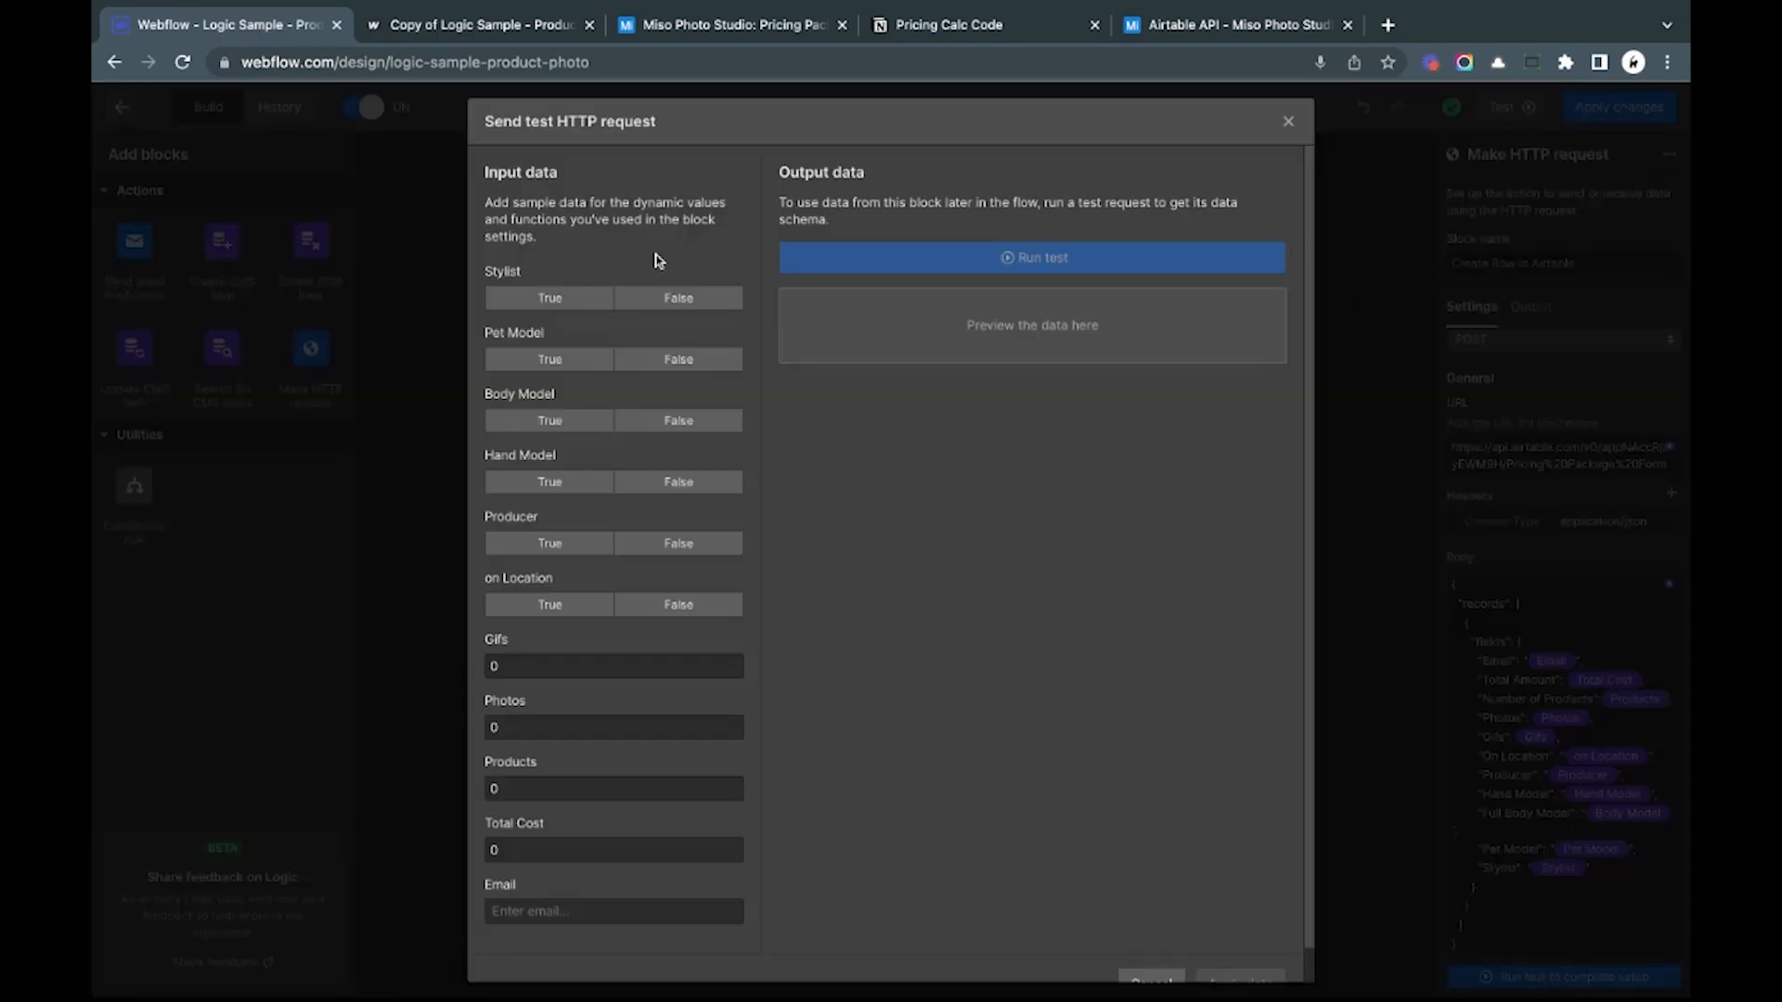
pyautogui.click(1286, 124)
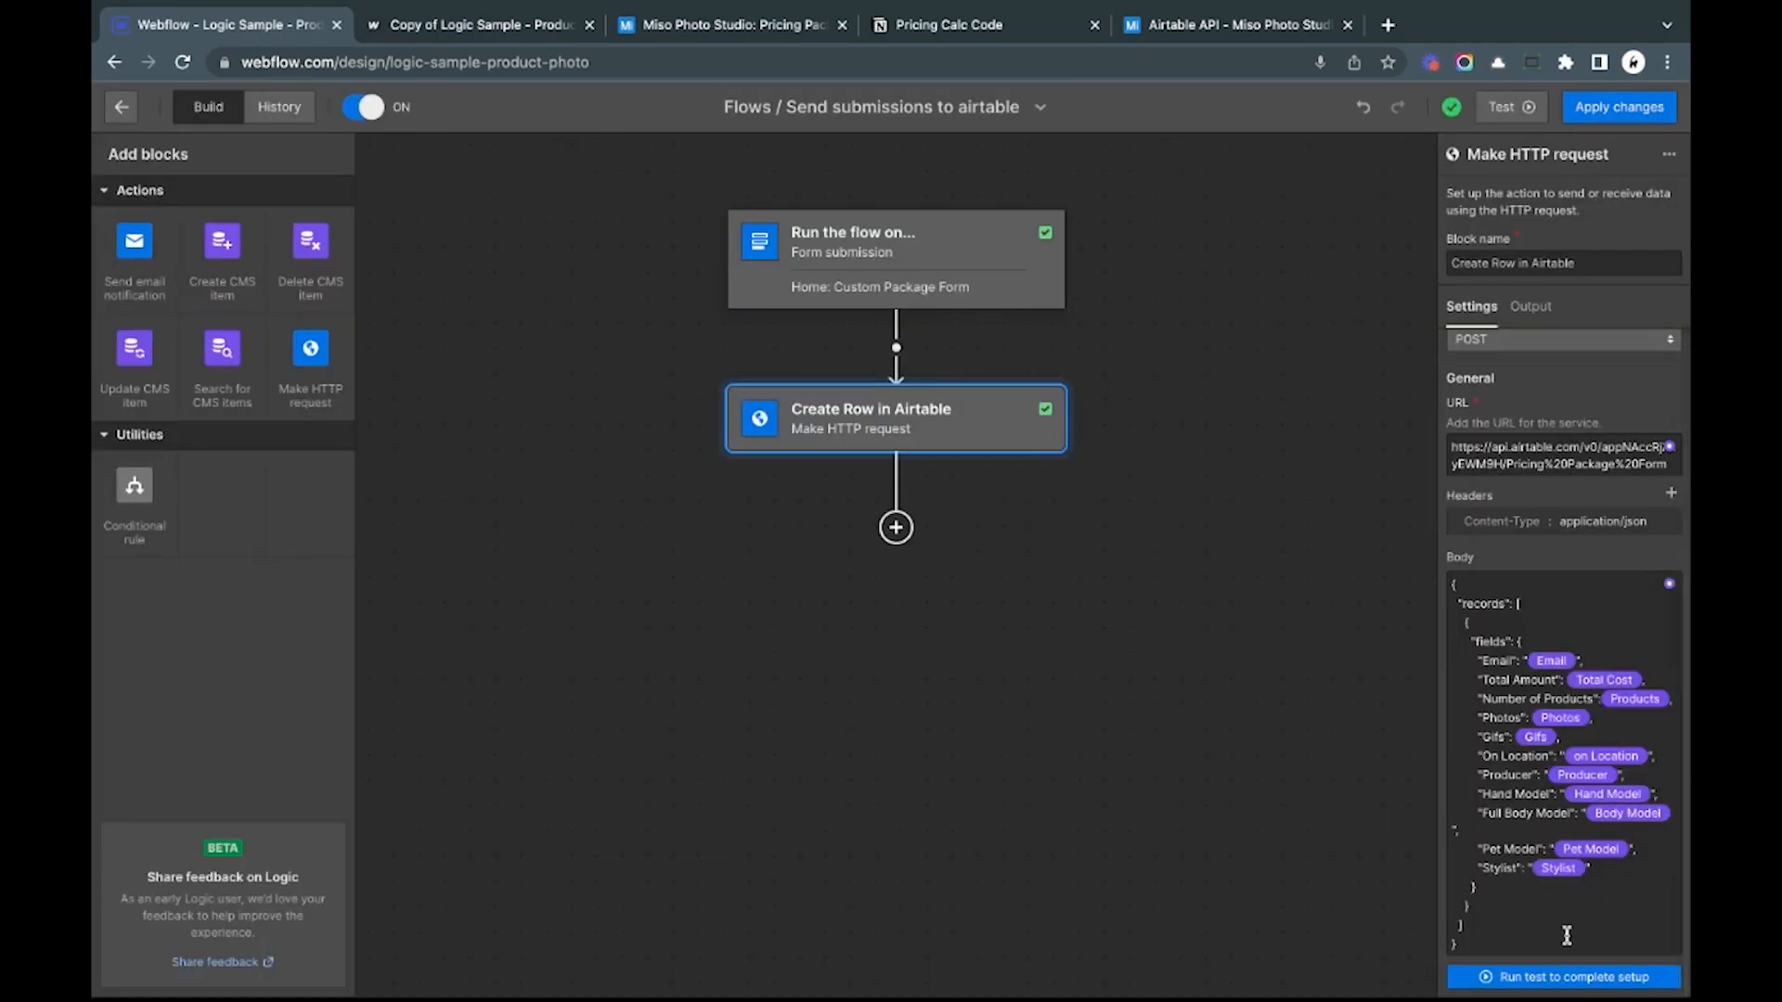
pyautogui.click(1577, 976)
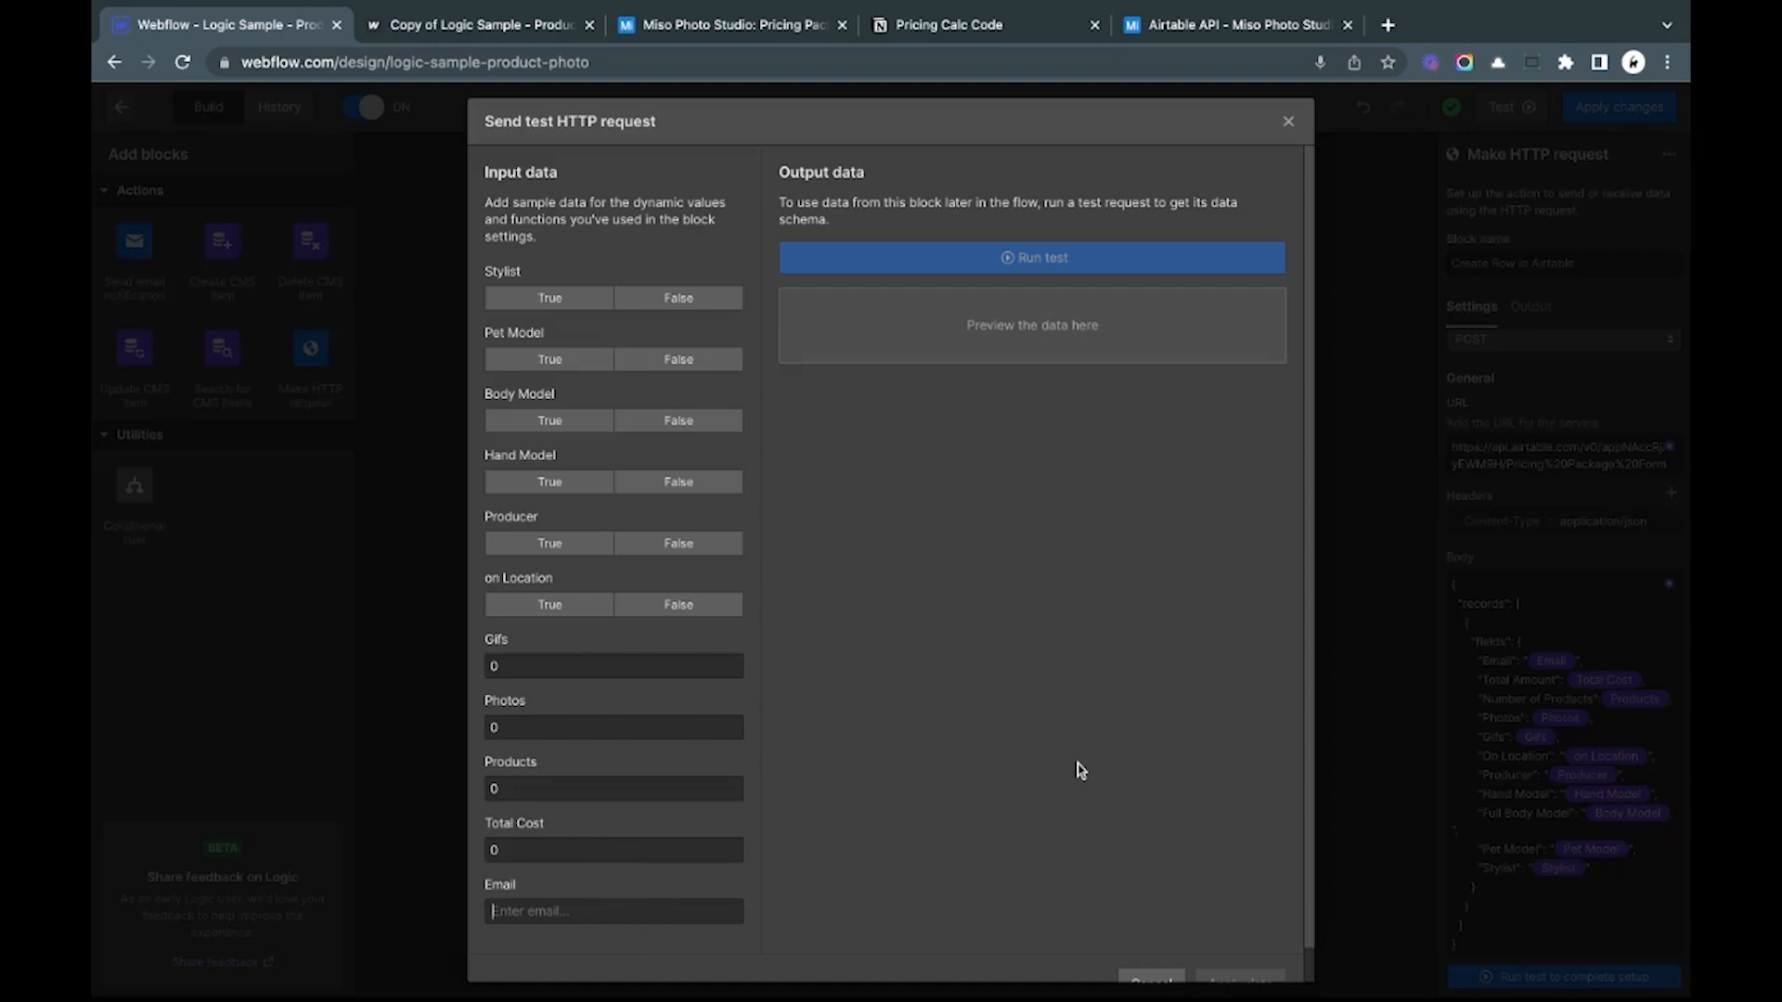
pyautogui.click(558, 420)
pyautogui.click(563, 358)
pyautogui.click(557, 298)
pyautogui.click(560, 483)
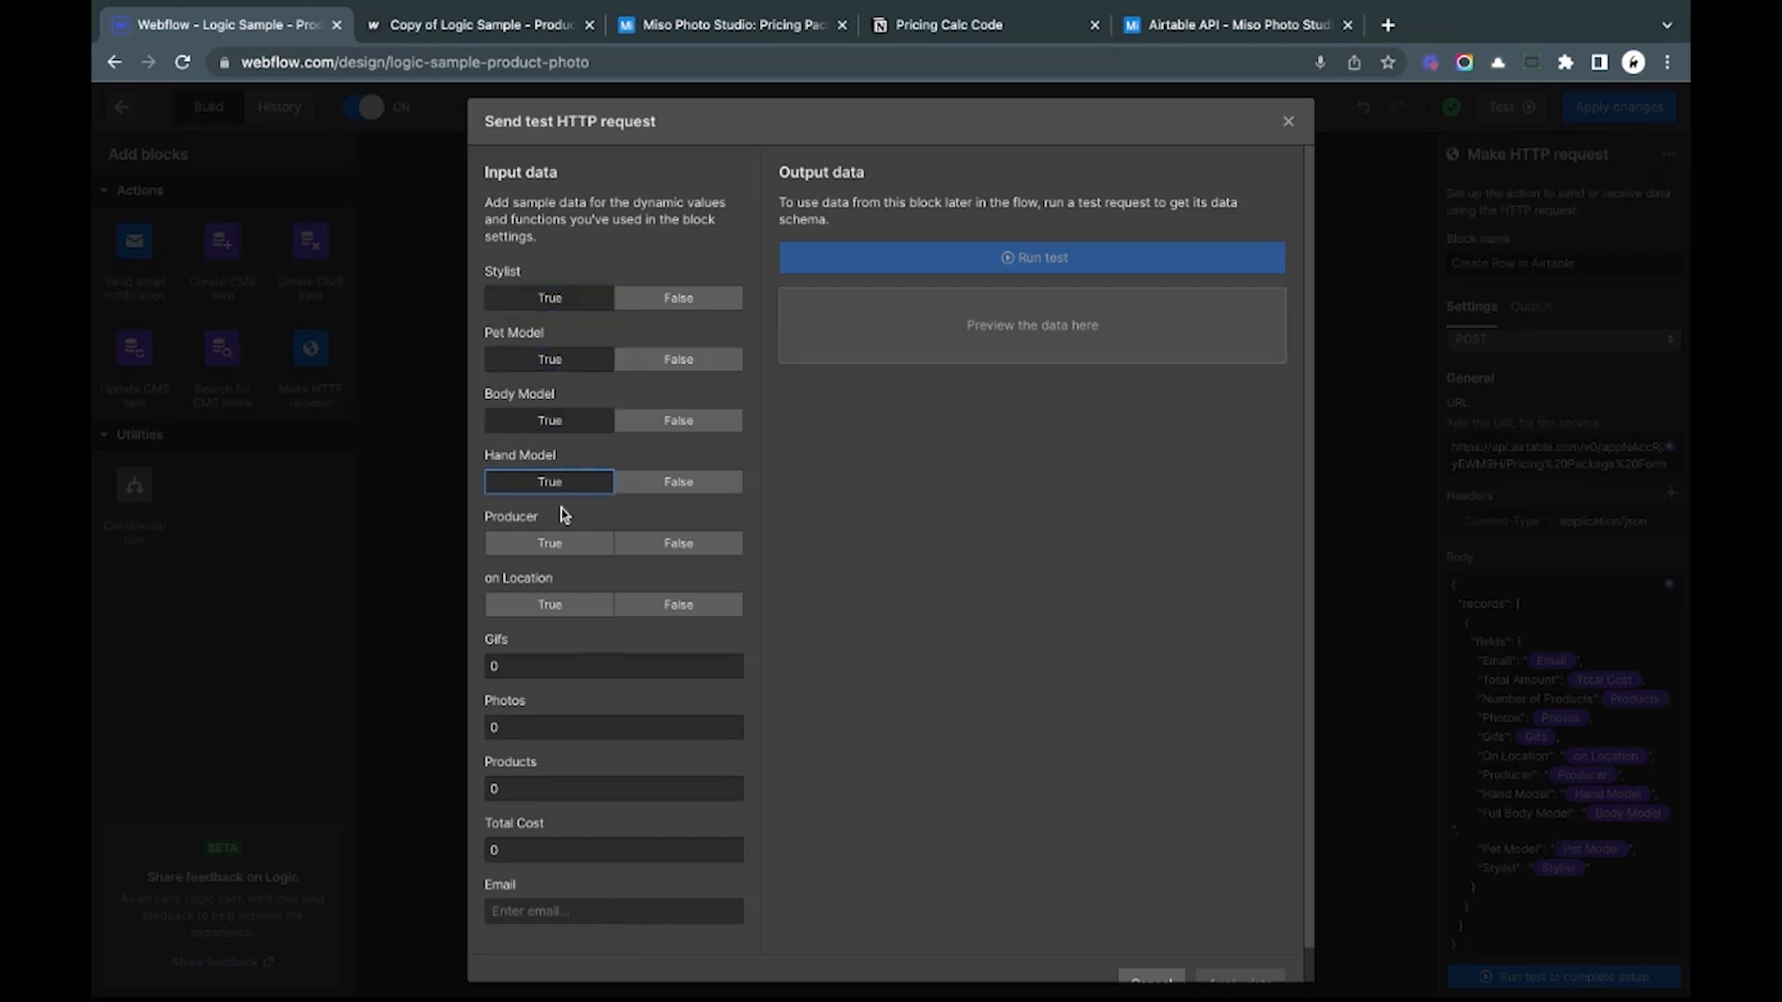
pyautogui.click(562, 544)
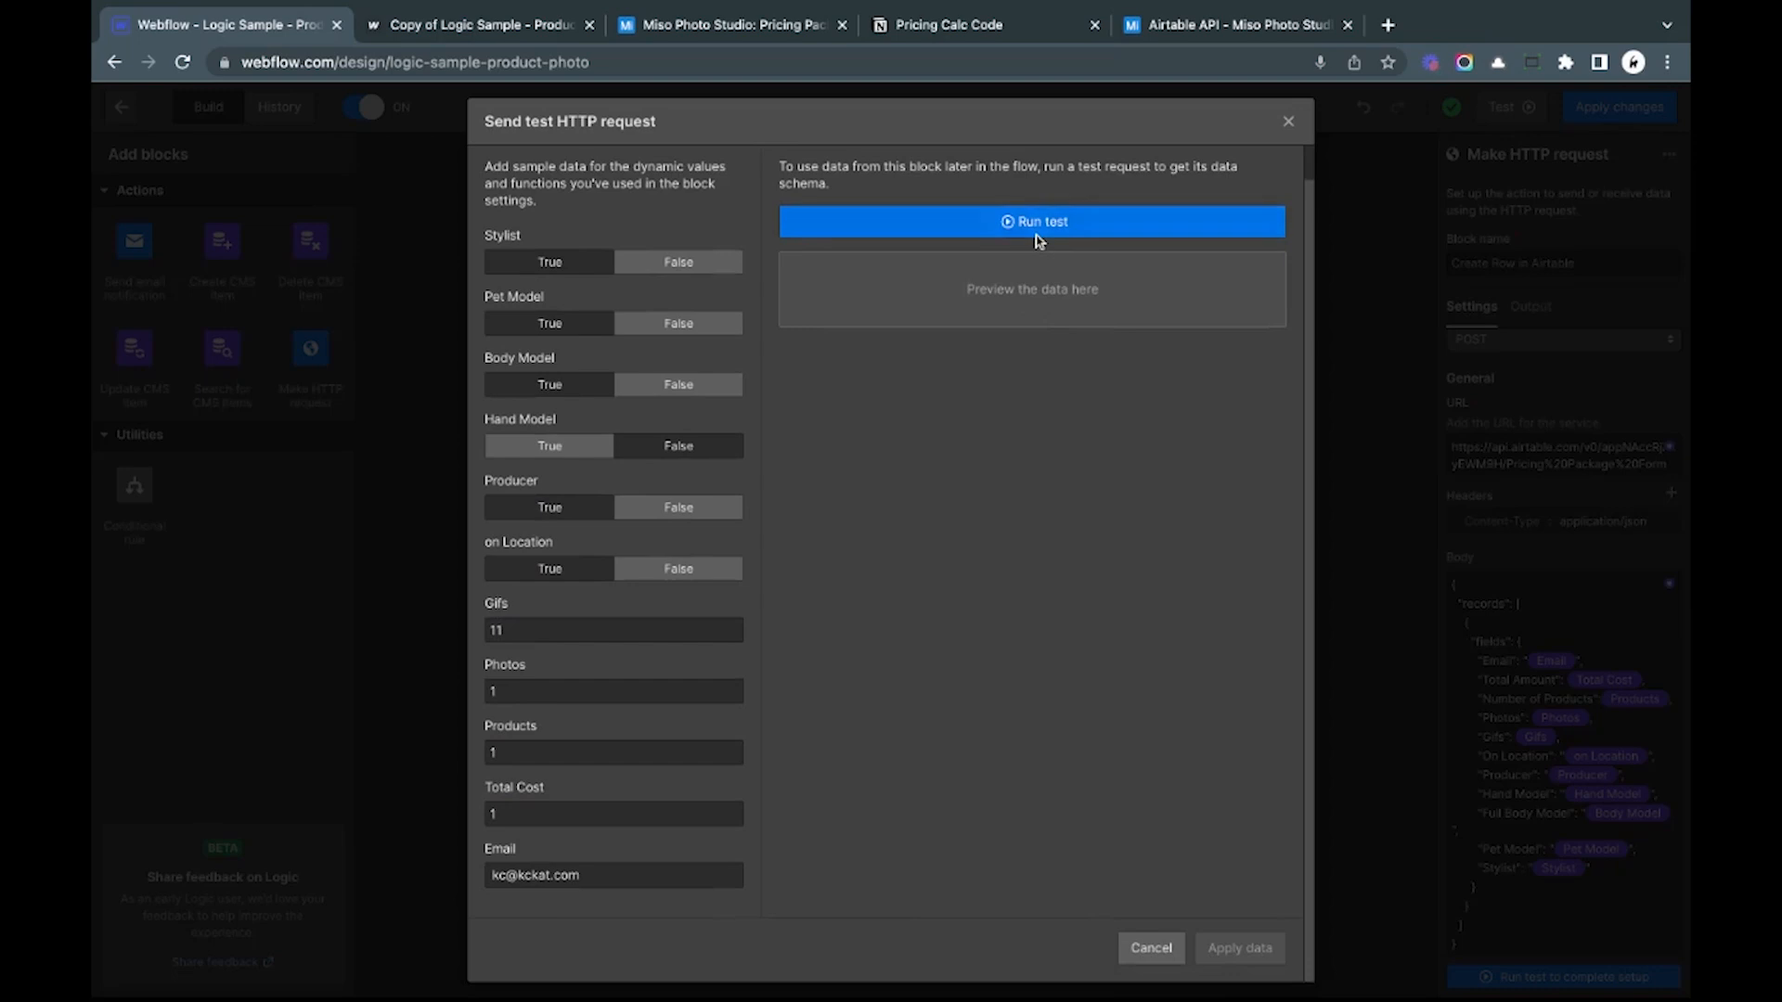
# Step: Run the test HTTP request, highlight its status code and show the response as JSON
pyautogui.click(1037, 237)
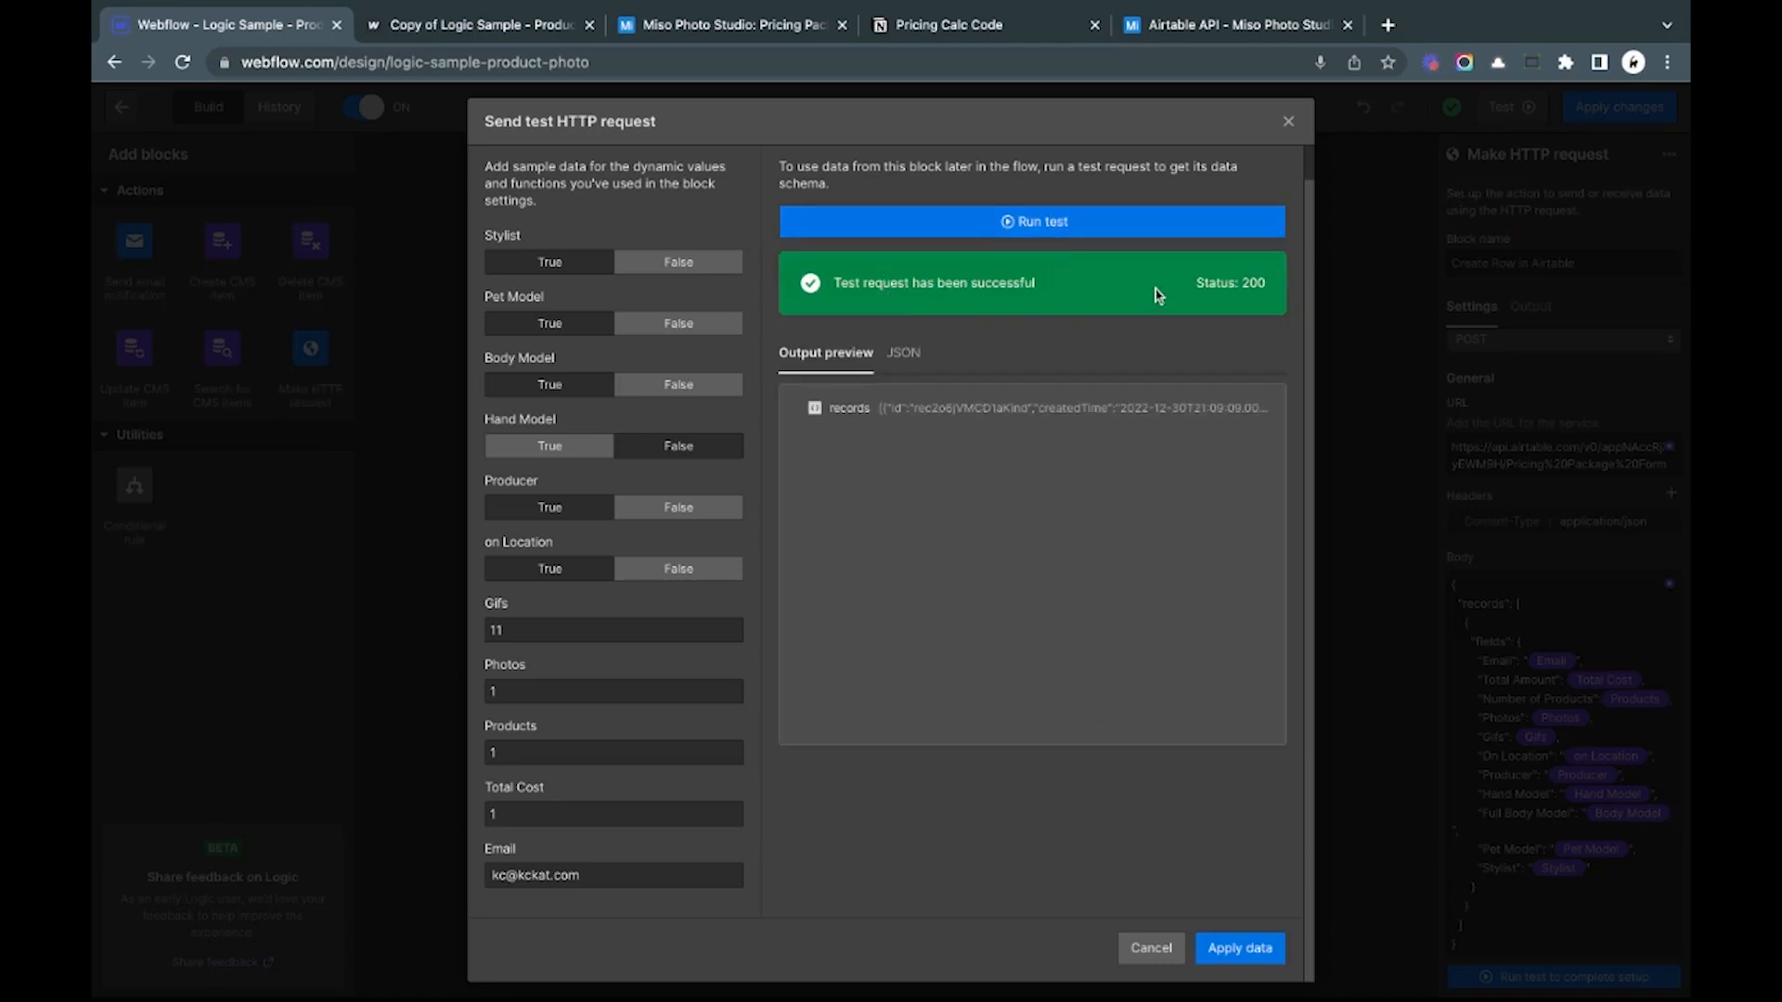
pyautogui.moveTo(1266, 280); pyautogui.dragTo(1234, 283)
pyautogui.click(906, 364)
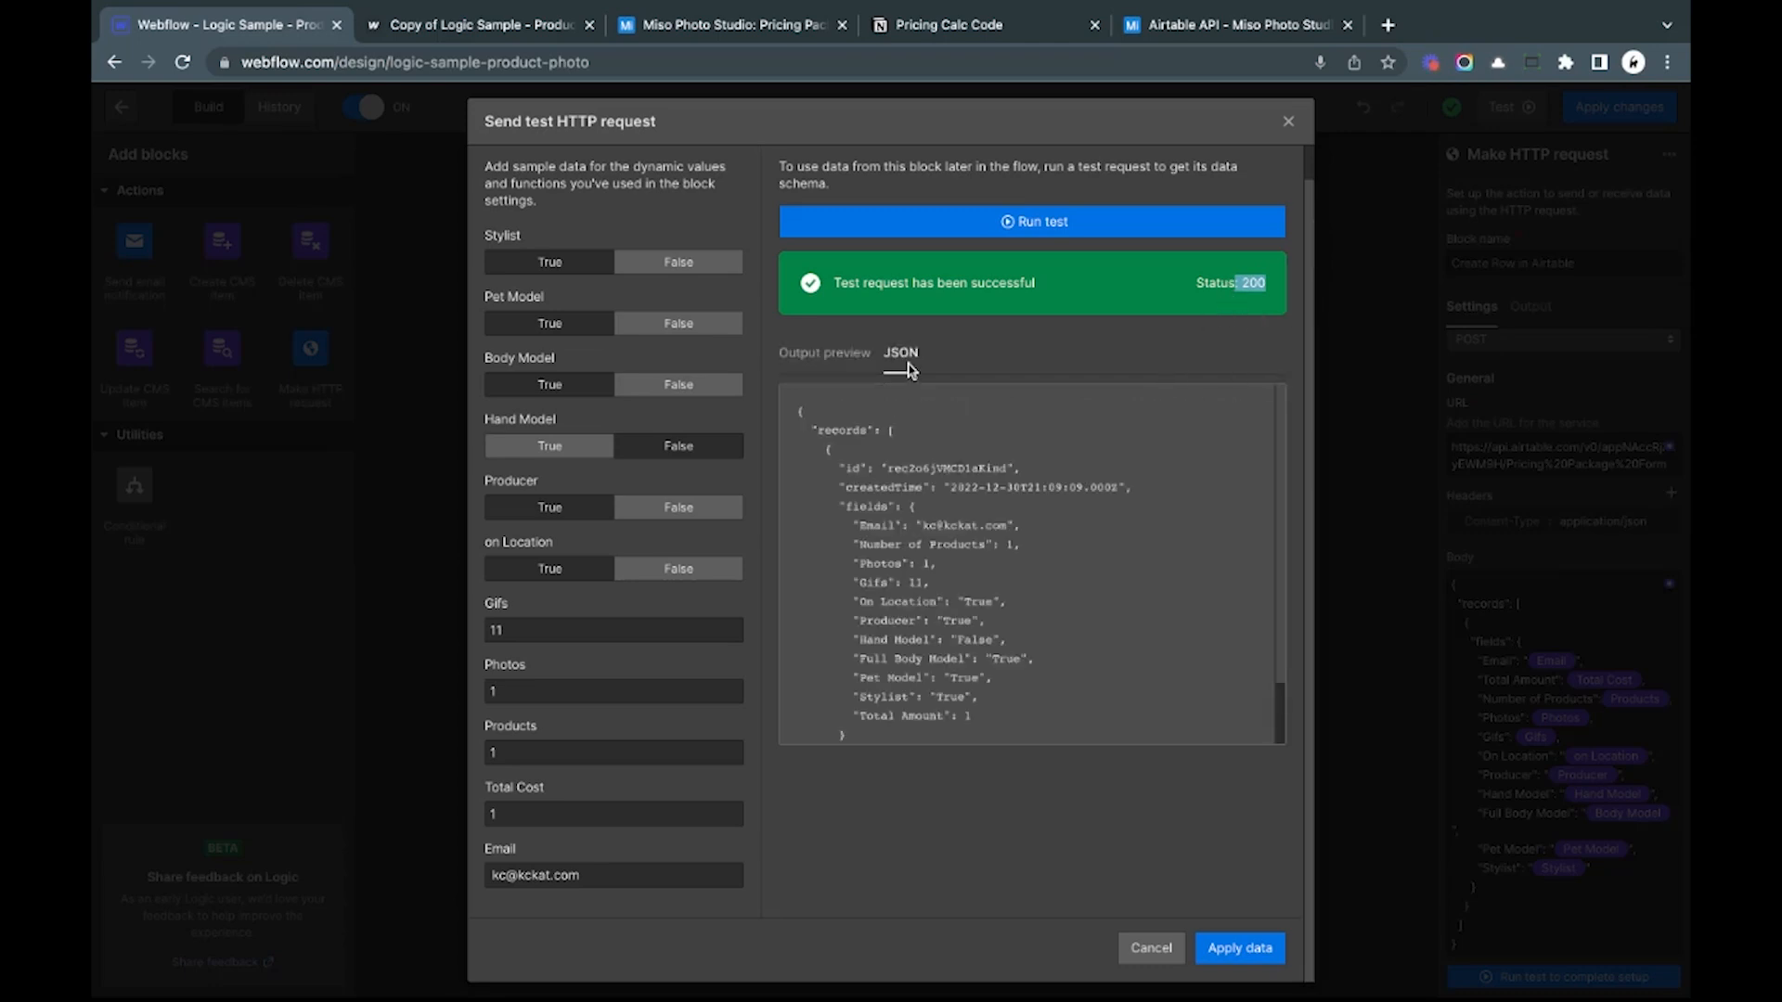
pyautogui.scroll(-2, 878, 400)
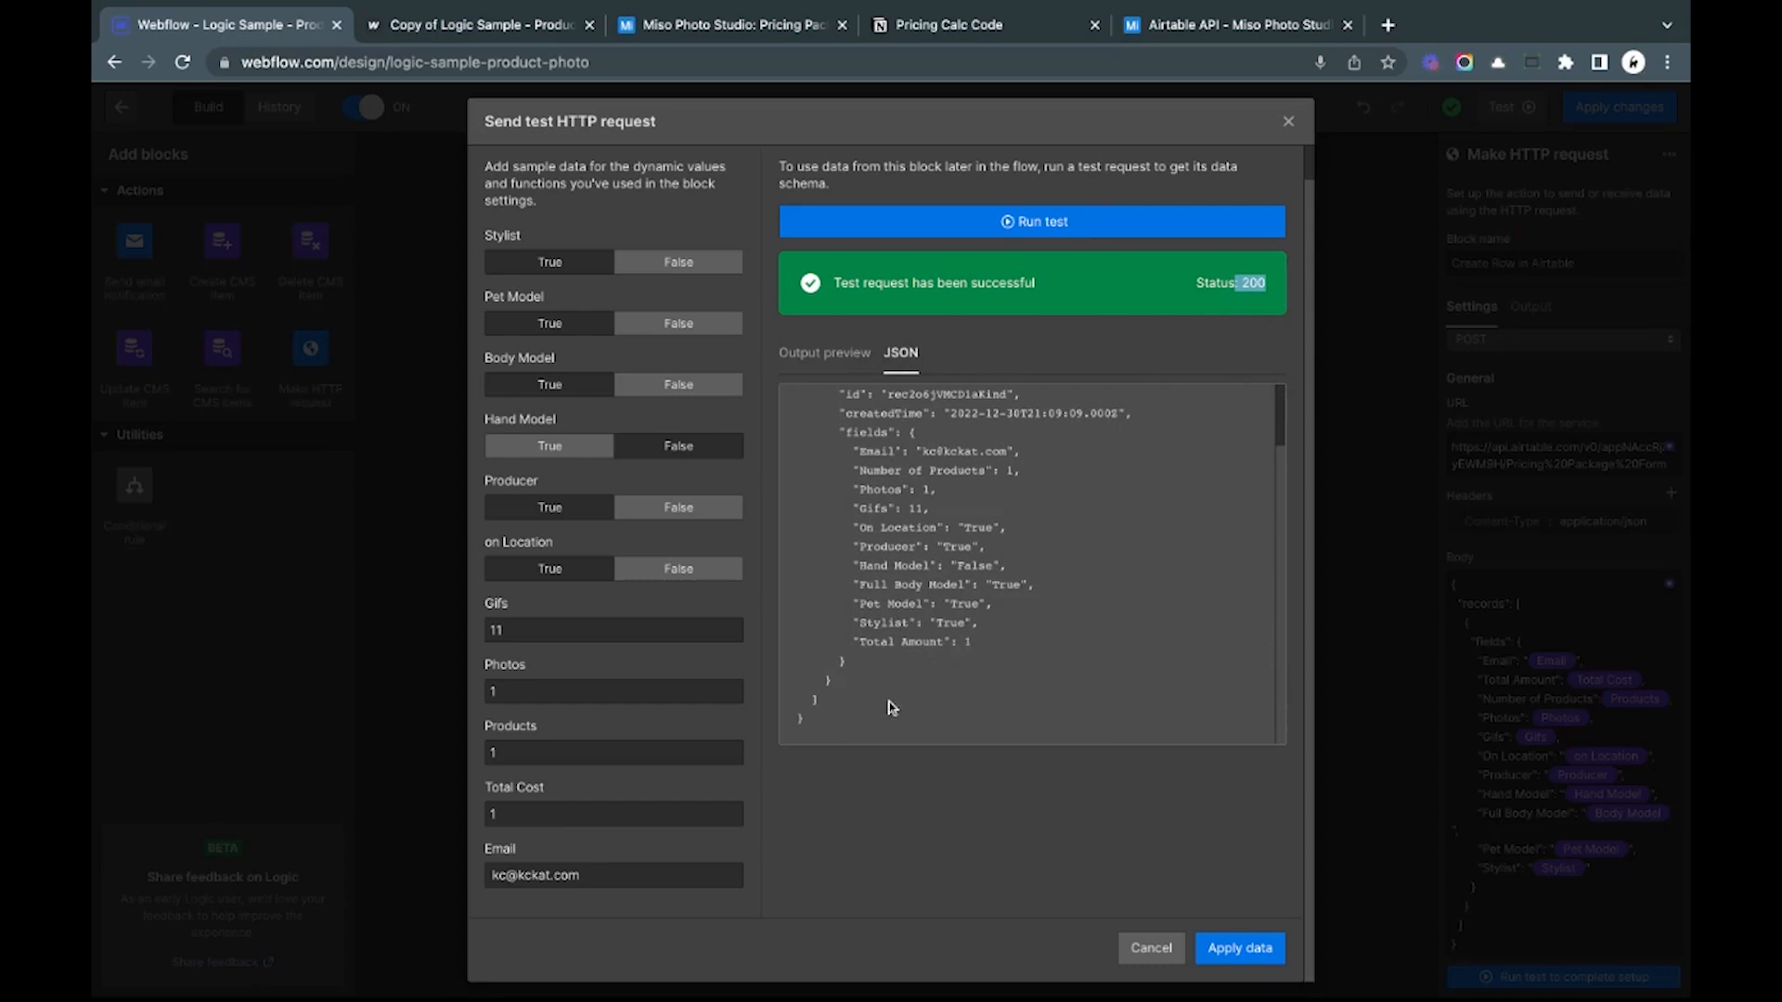
# Step: Examine the records and fields returned in the JSON response, and leave the test without applying its data
pyautogui.click(864, 596)
pyautogui.scroll(2, 864, 596)
pyautogui.scroll(-2, 857, 708)
pyautogui.moveTo(858, 708); pyautogui.dragTo(796, 572)
pyautogui.scroll(2, 795, 573)
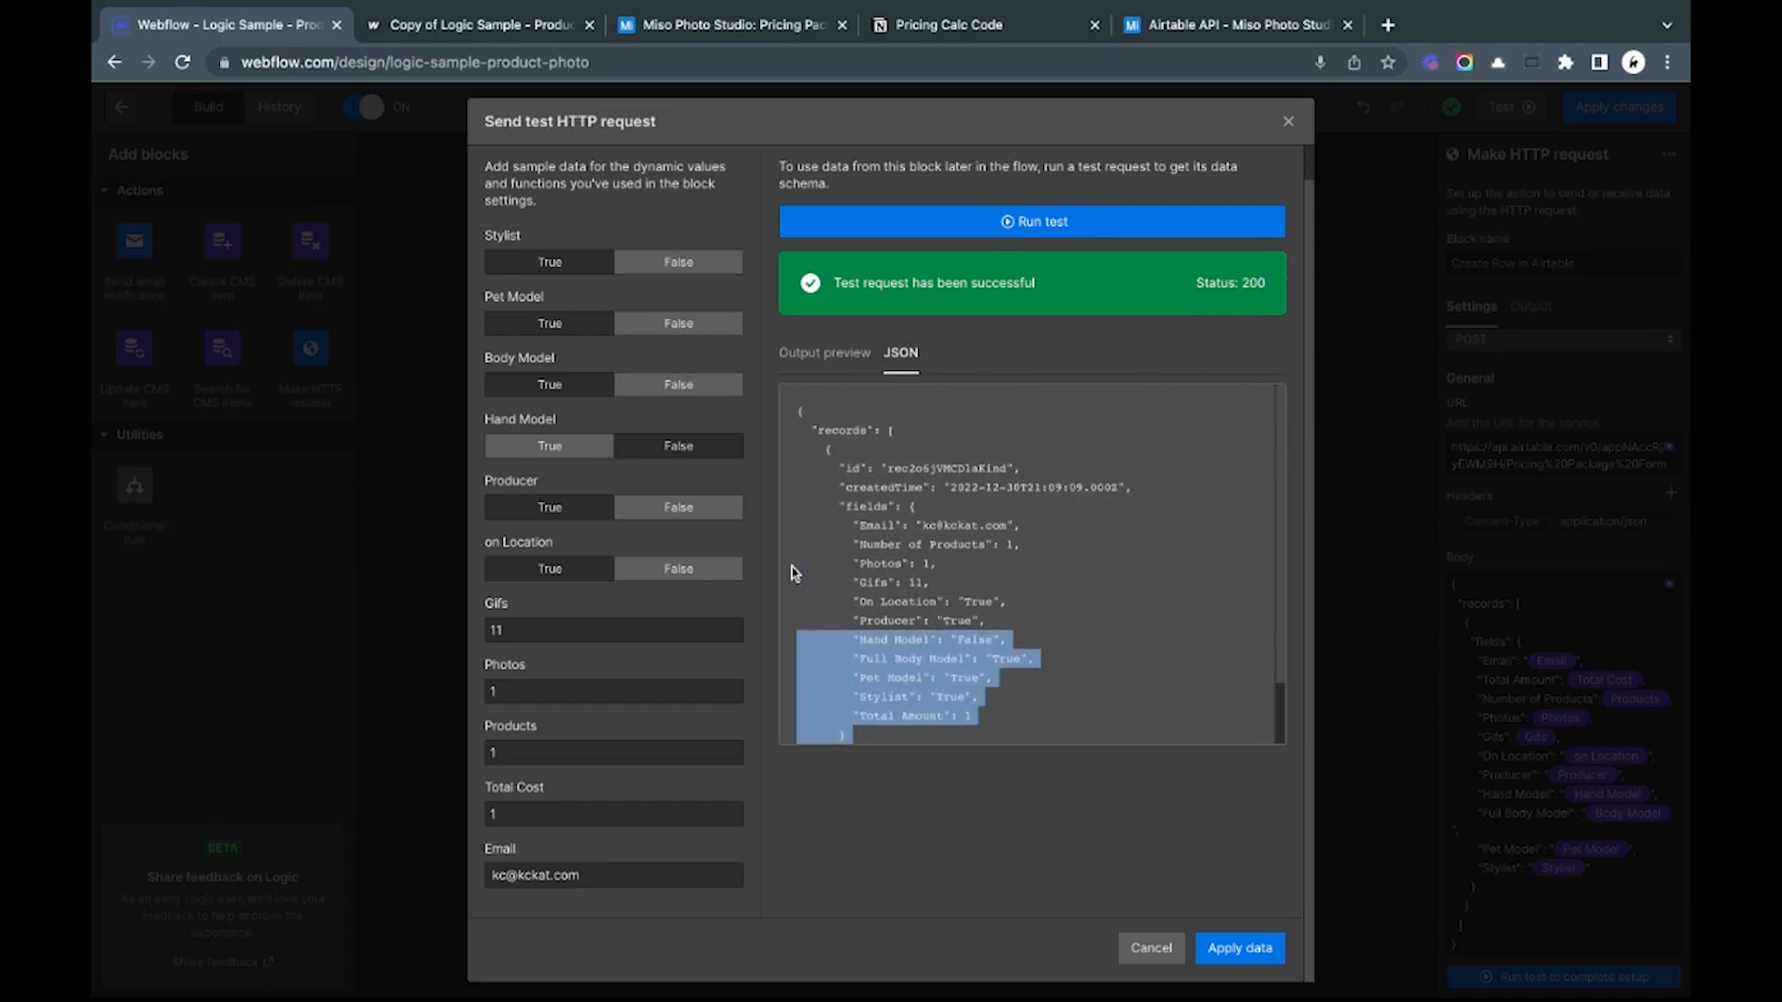
pyautogui.moveTo(878, 424); pyautogui.dragTo(960, 545)
pyautogui.click(878, 424)
pyautogui.scroll(-2, 878, 424)
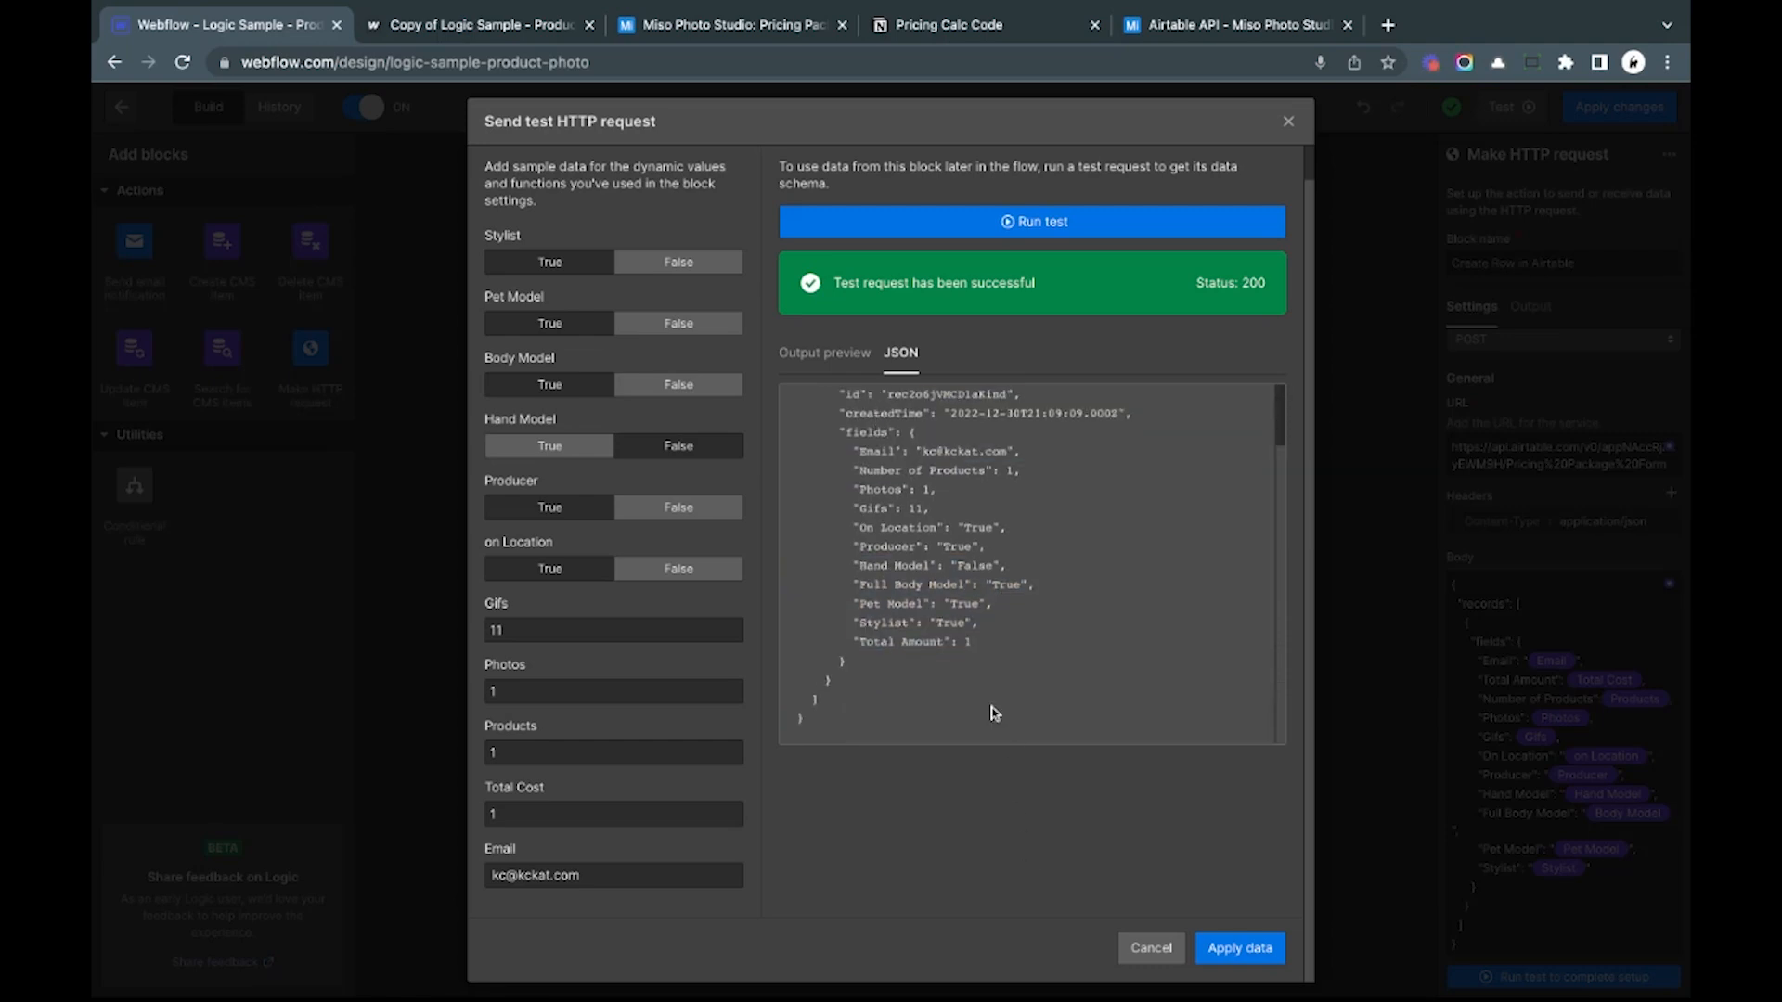
pyautogui.scroll(2, 994, 713)
pyautogui.scroll(-2, 1002, 631)
pyautogui.click(1167, 956)
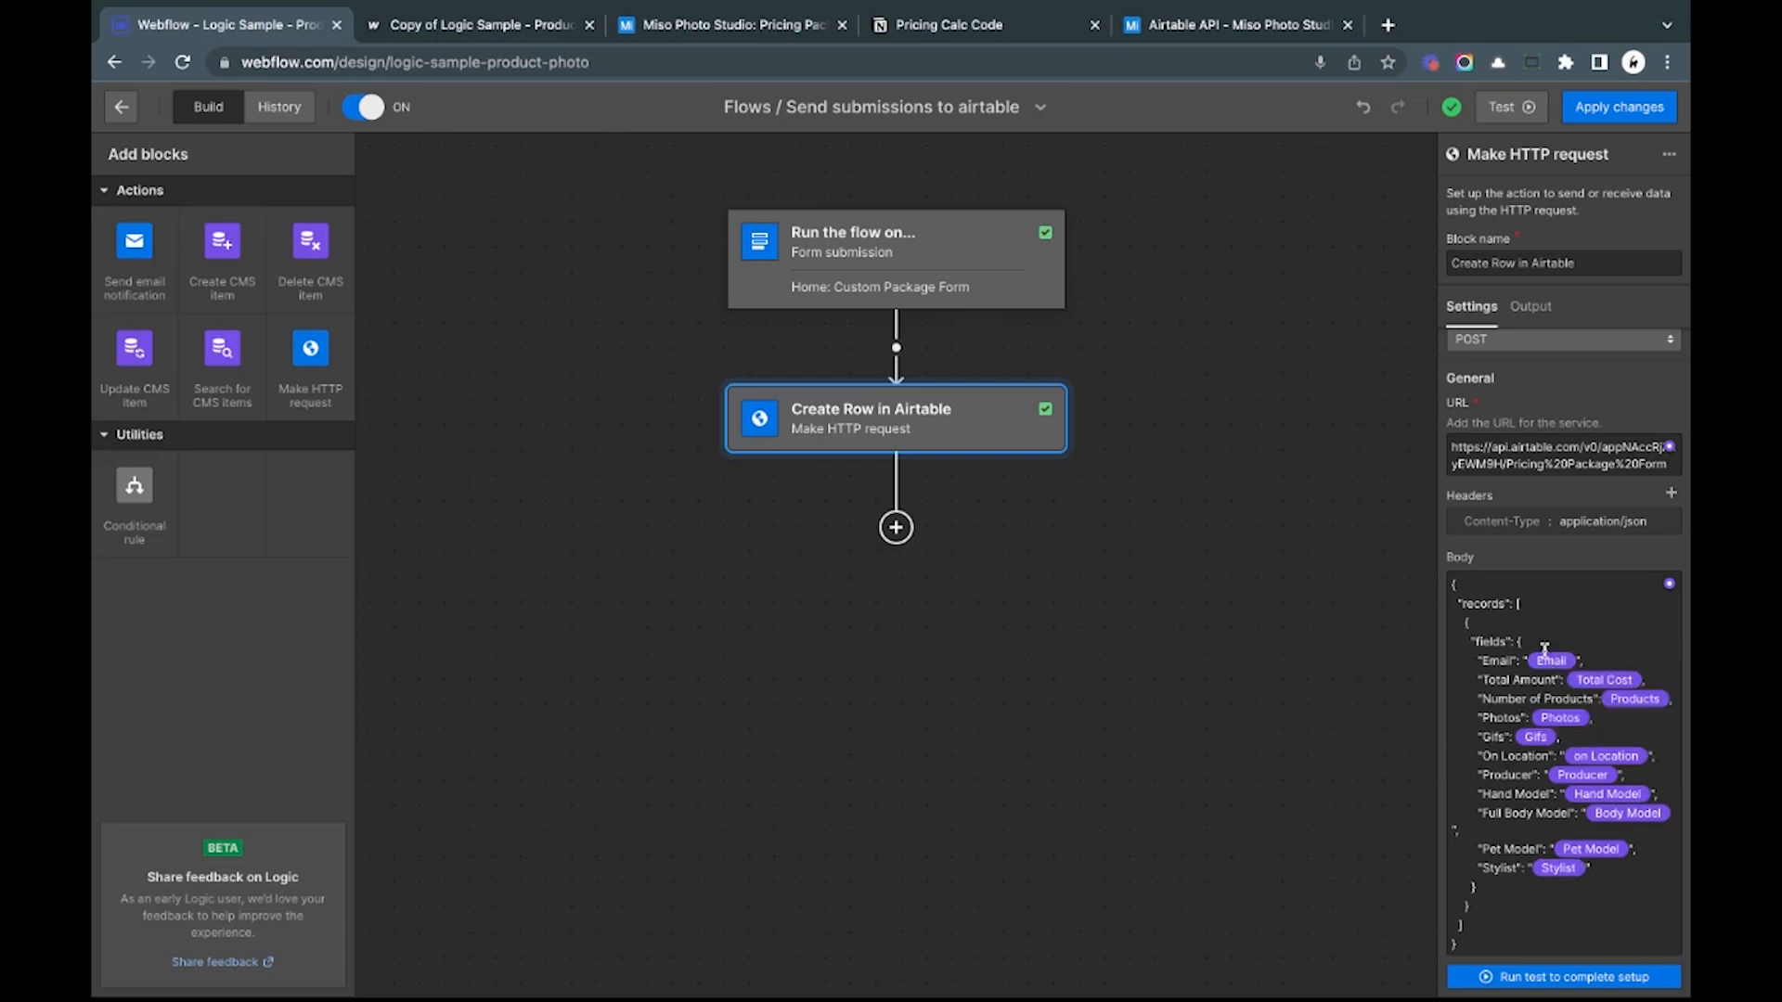
# Step: Copy the first record's field lines, from Email to Stylist, out of the curl example in the Airtable API documentation
pyautogui.click(1573, 660)
pyautogui.click(1616, 674)
pyautogui.click(1221, 22)
pyautogui.scroll(4, 1130, 514)
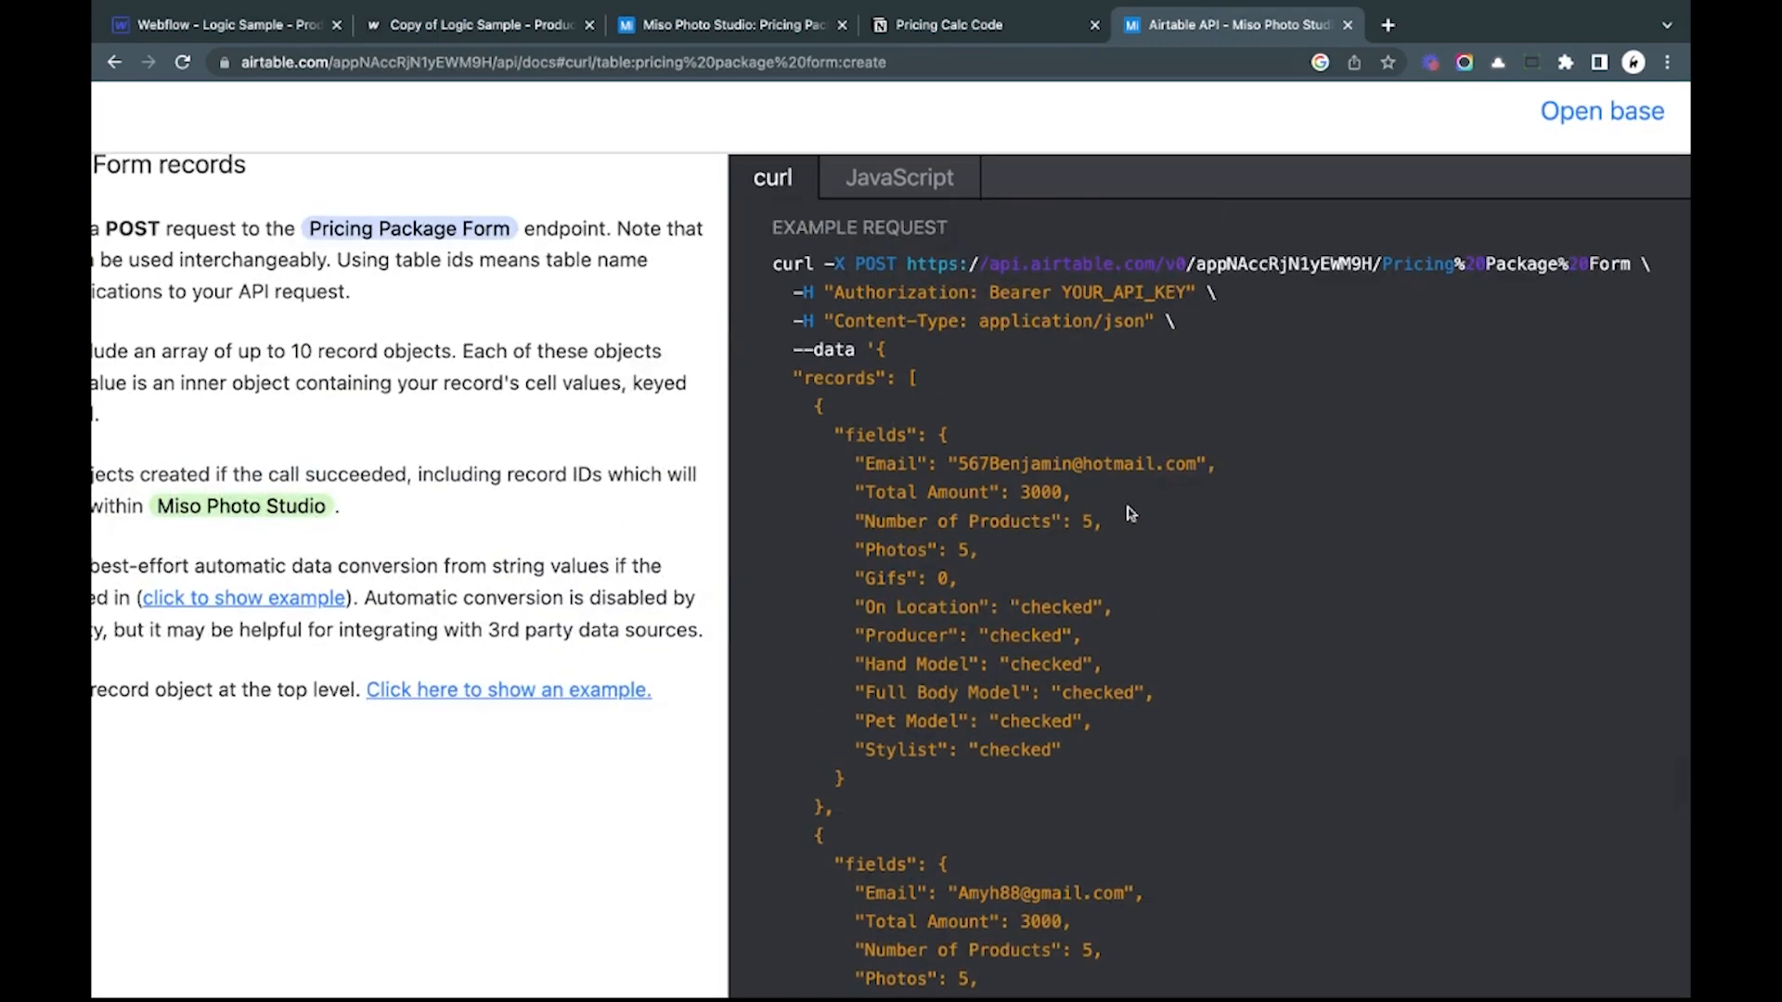
pyautogui.moveTo(854, 455); pyautogui.dragTo(1061, 750)
pyautogui.hotkey('ctrl', 'c')
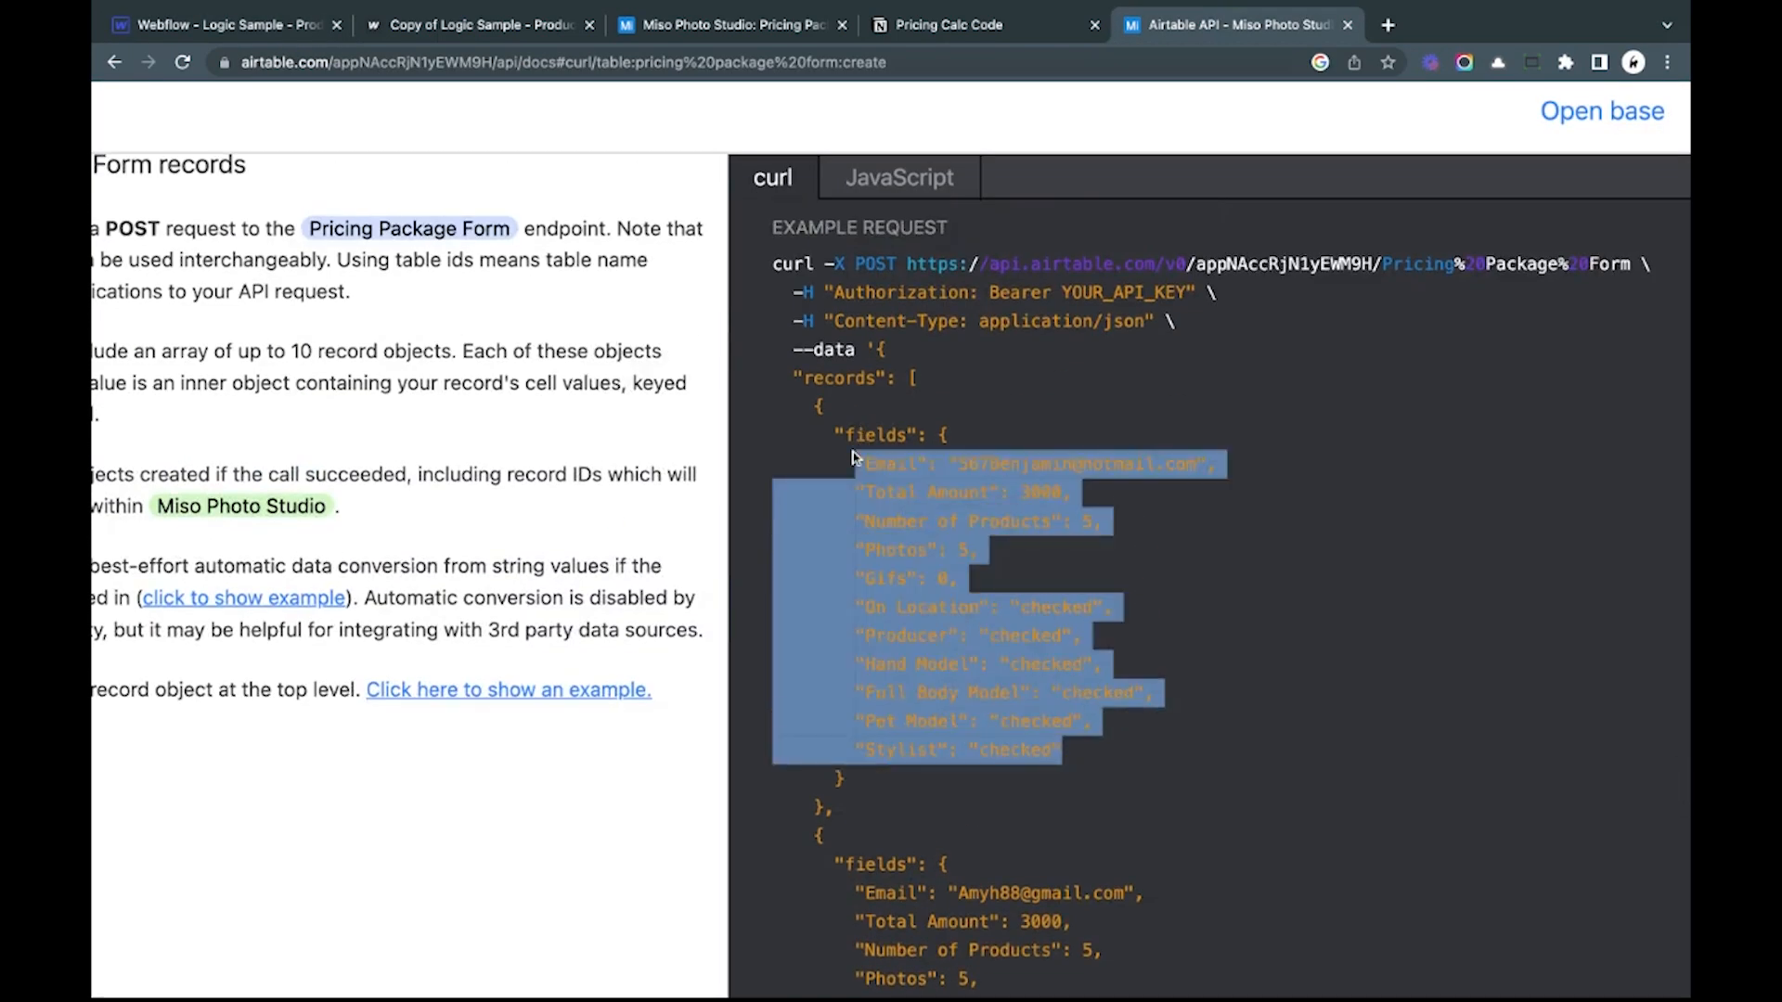
# Step: In Webflow, replace the mapped field lines in the Create Row in Airtable request body with the copied sample lines
pyautogui.click(255, 28)
pyautogui.moveTo(1622, 873); pyautogui.dragTo(1476, 642)
pyautogui.hotkey('shift', 'Down')
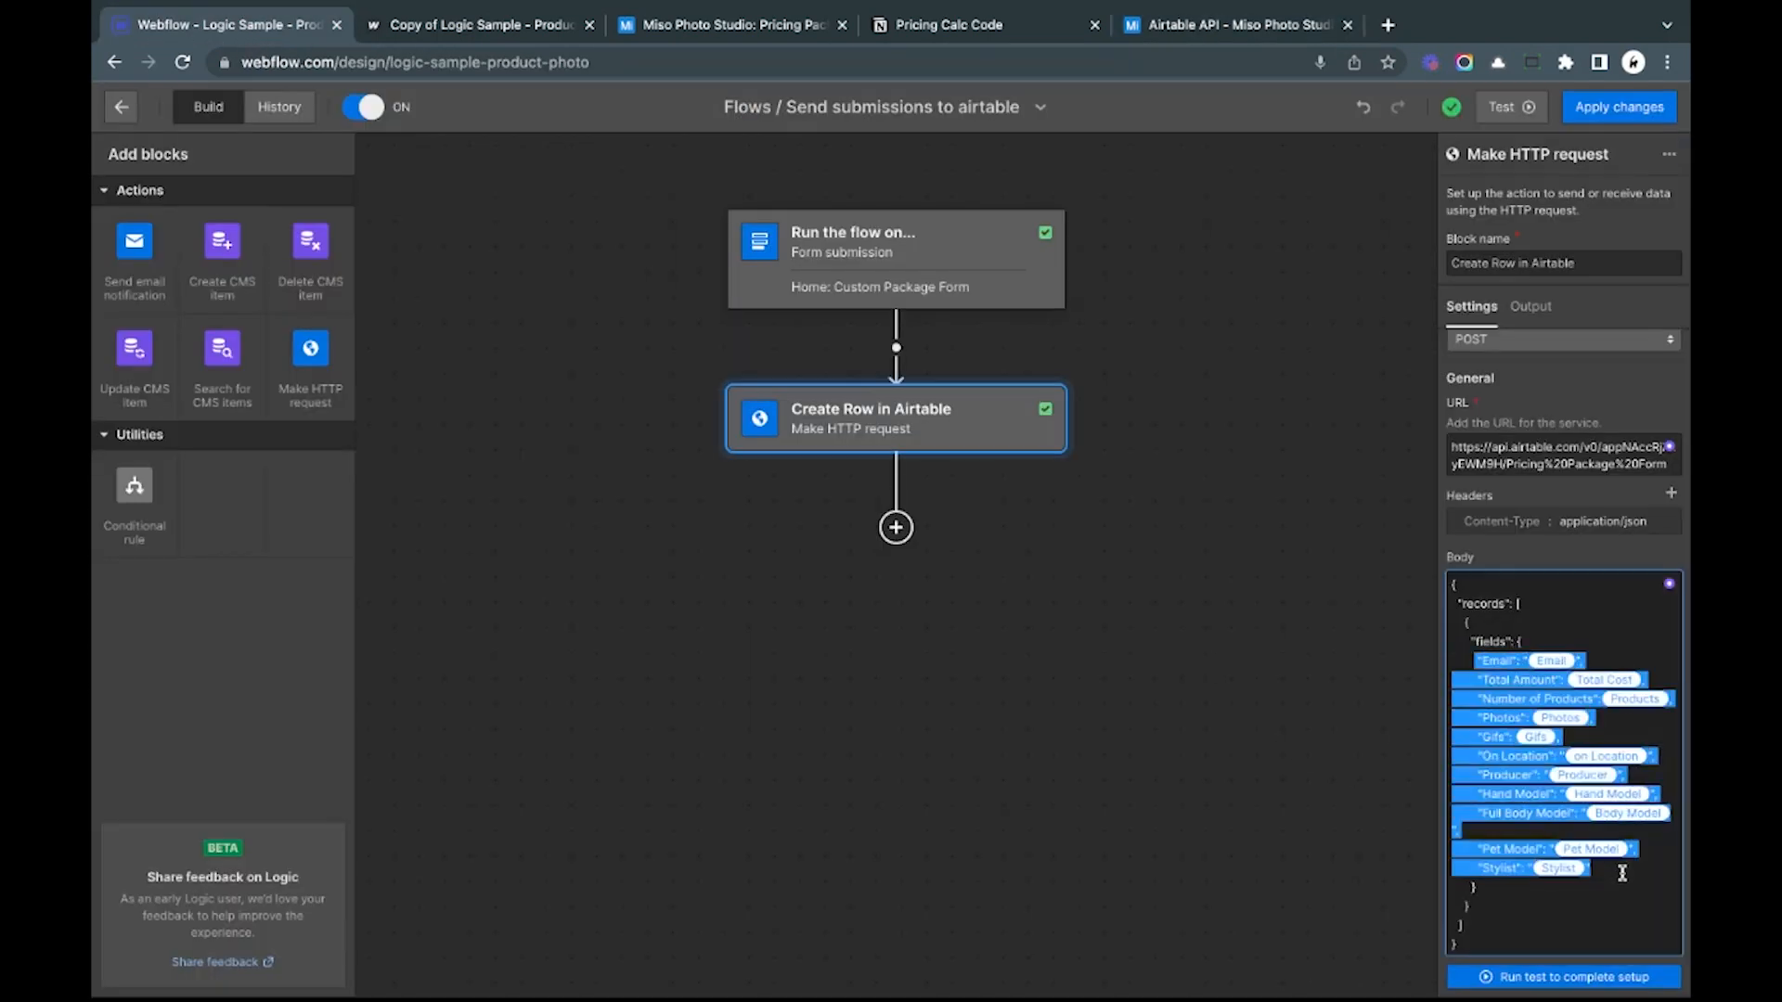
pyautogui.hotkey('ctrl', 'v')
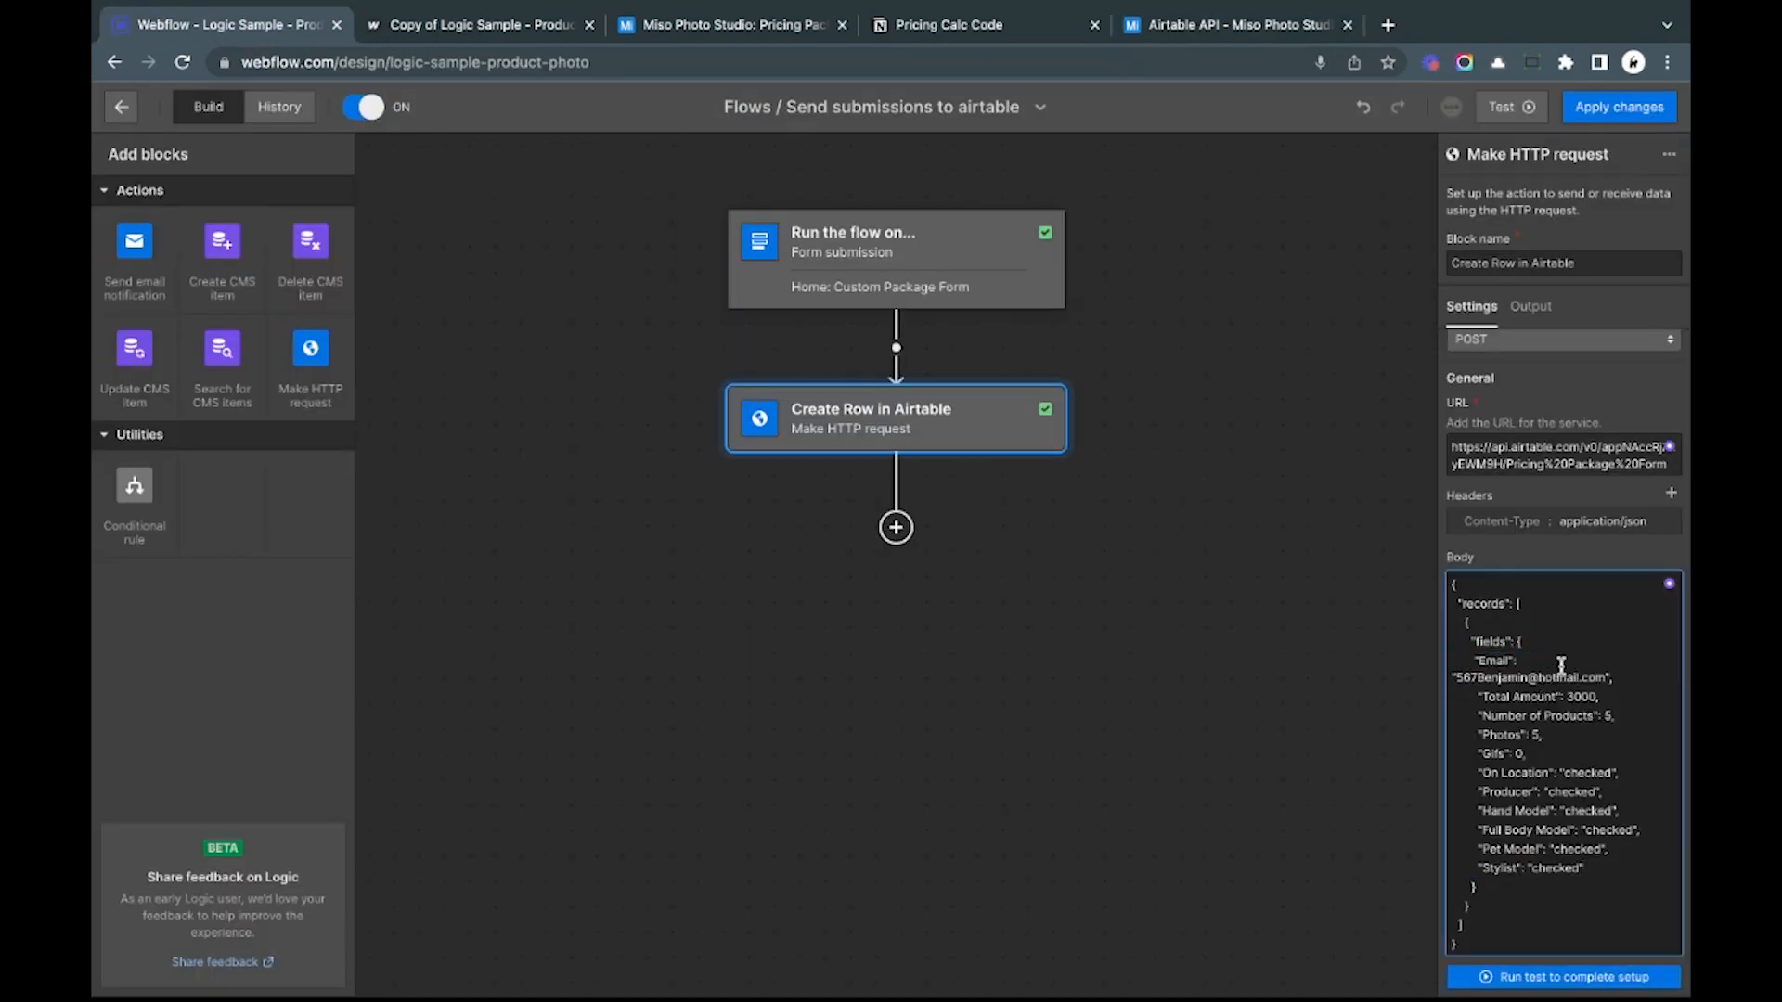
# Step: Replace the sample email address in the request body with the Email form field variable
pyautogui.doubleClick(1471, 678)
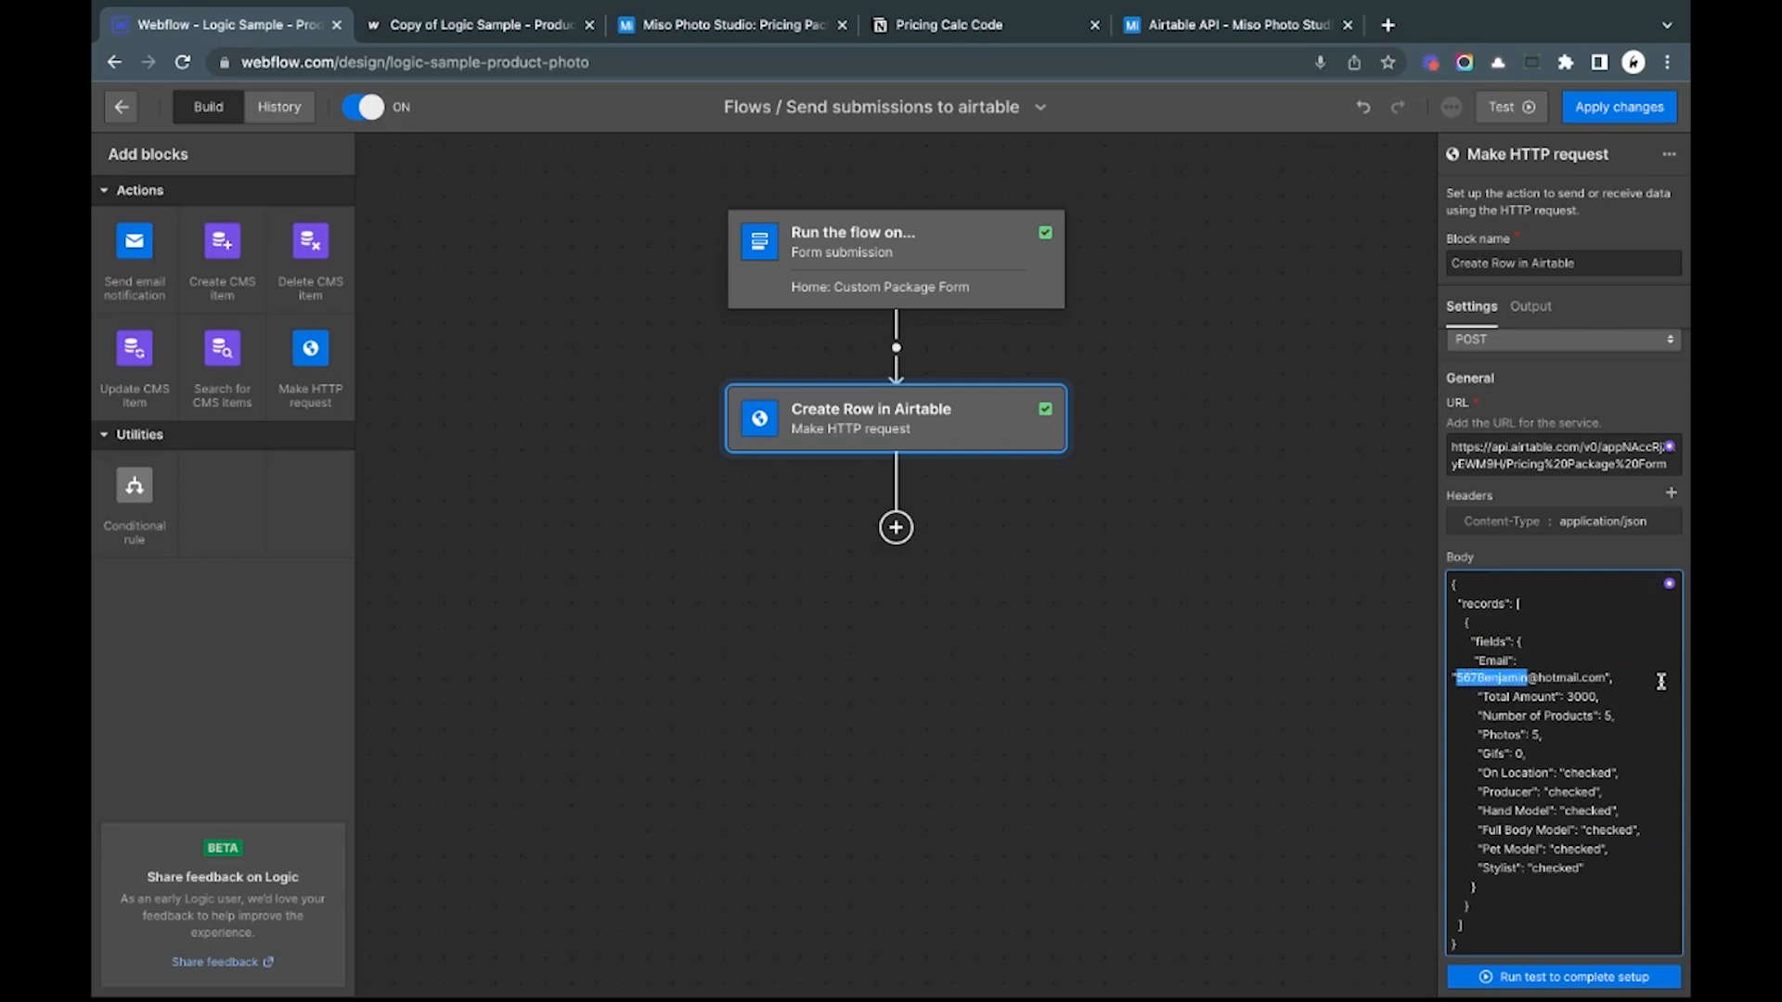
pyautogui.moveTo(1605, 678); pyautogui.dragTo(1452, 679)
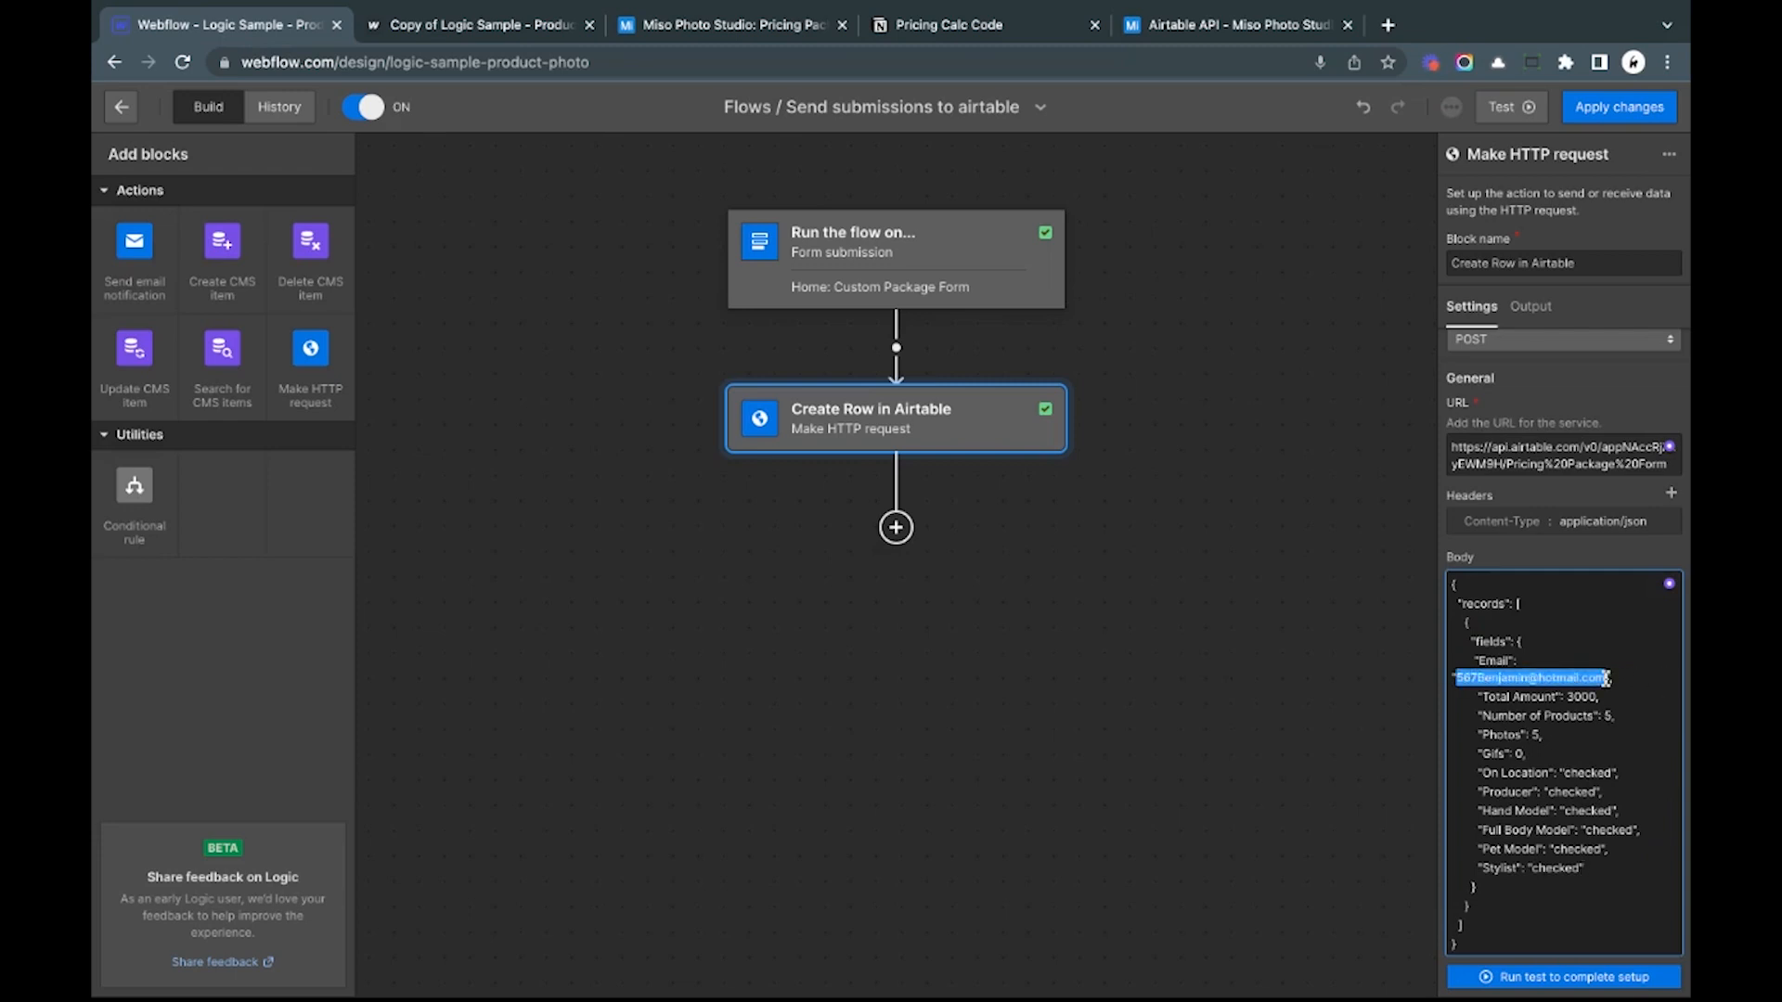
pyautogui.press('BackSpace')
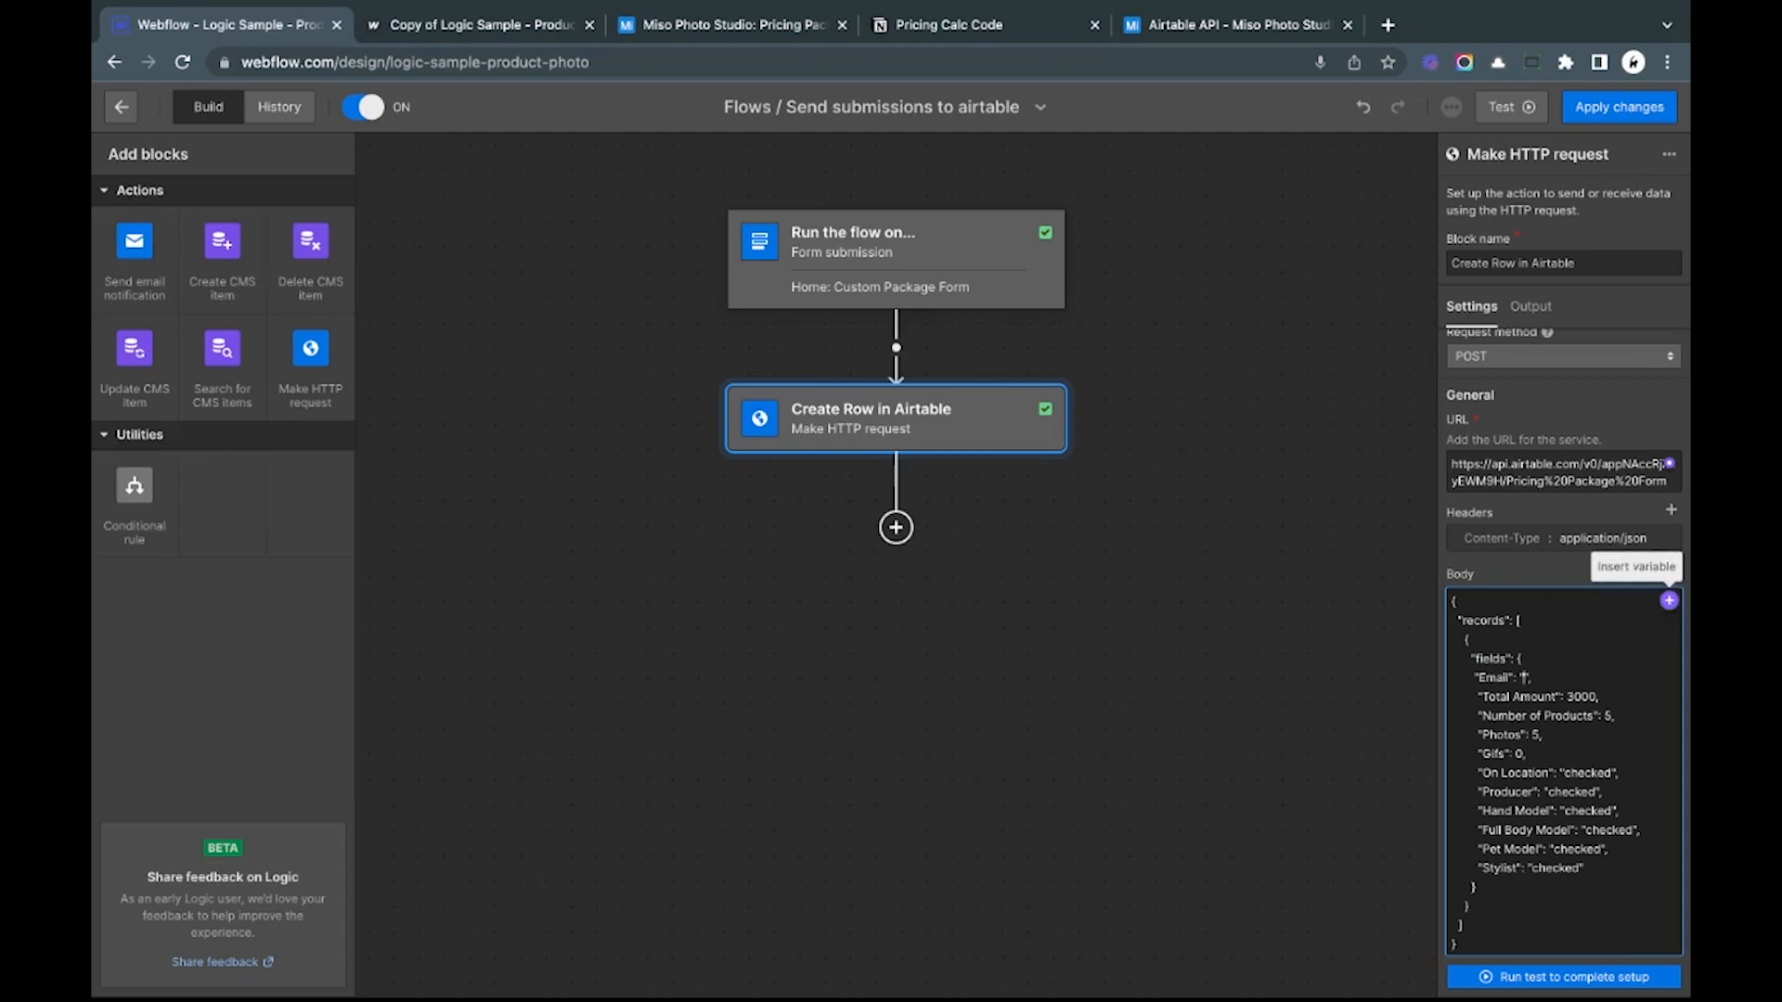
pyautogui.click(1668, 600)
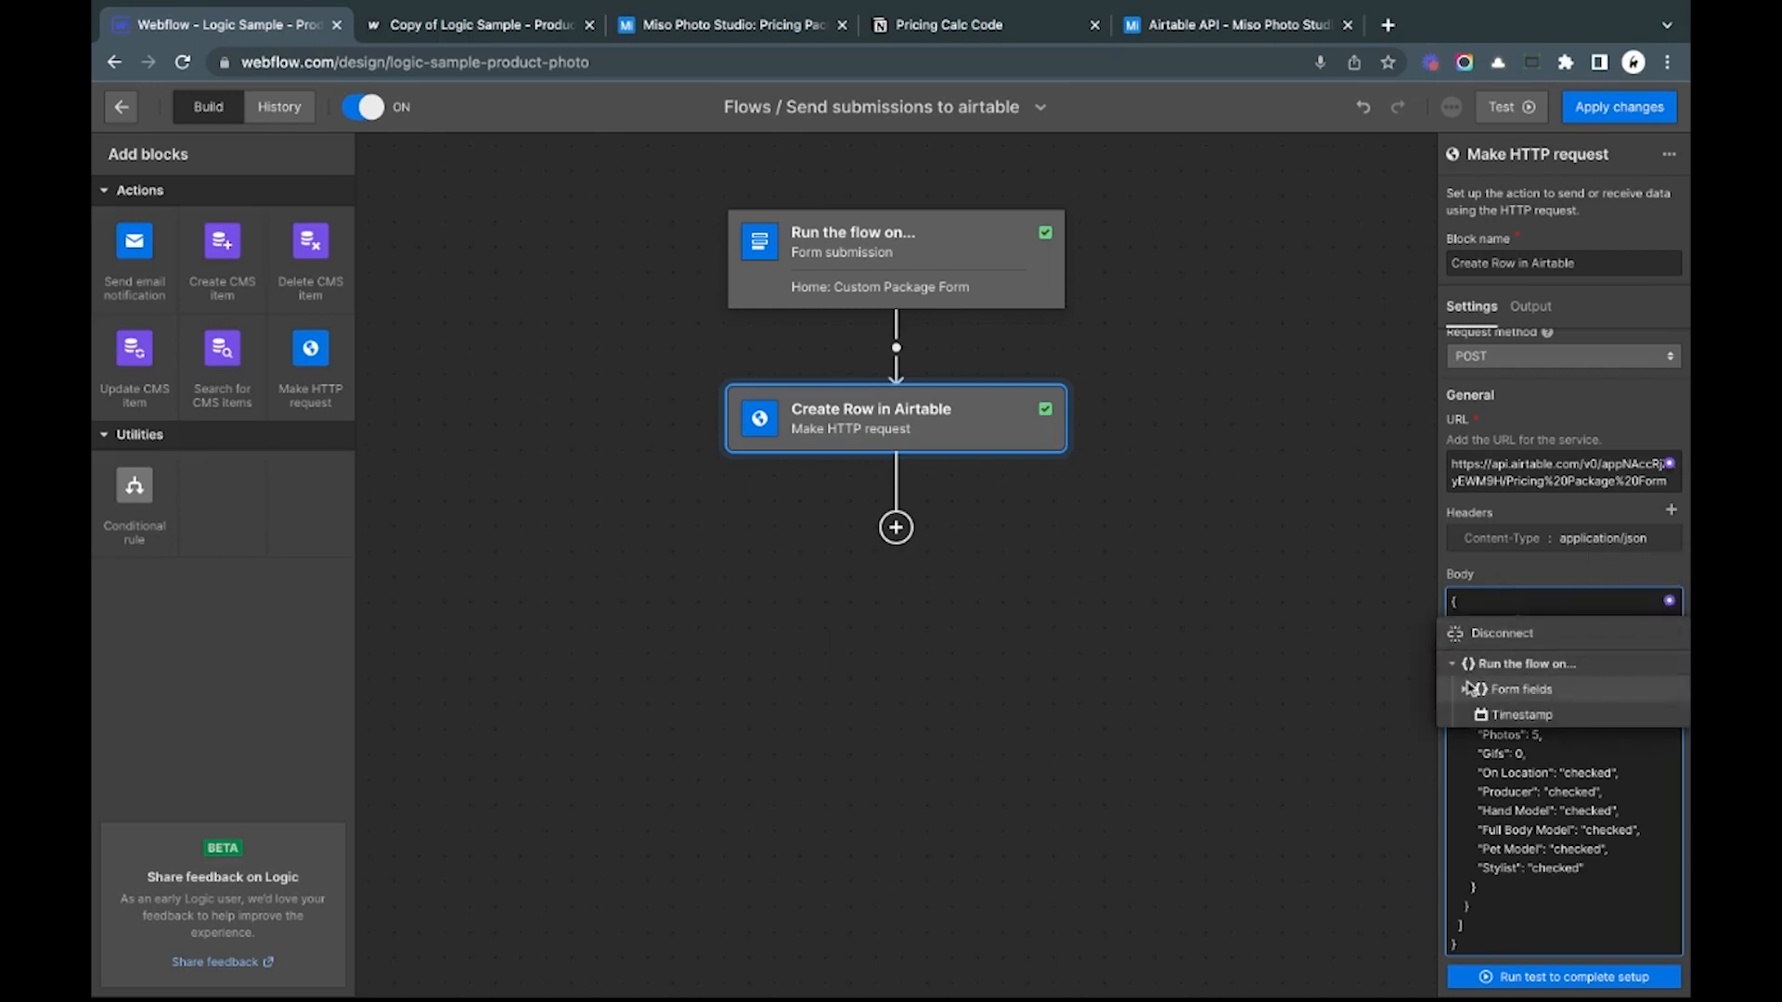
pyautogui.click(1463, 692)
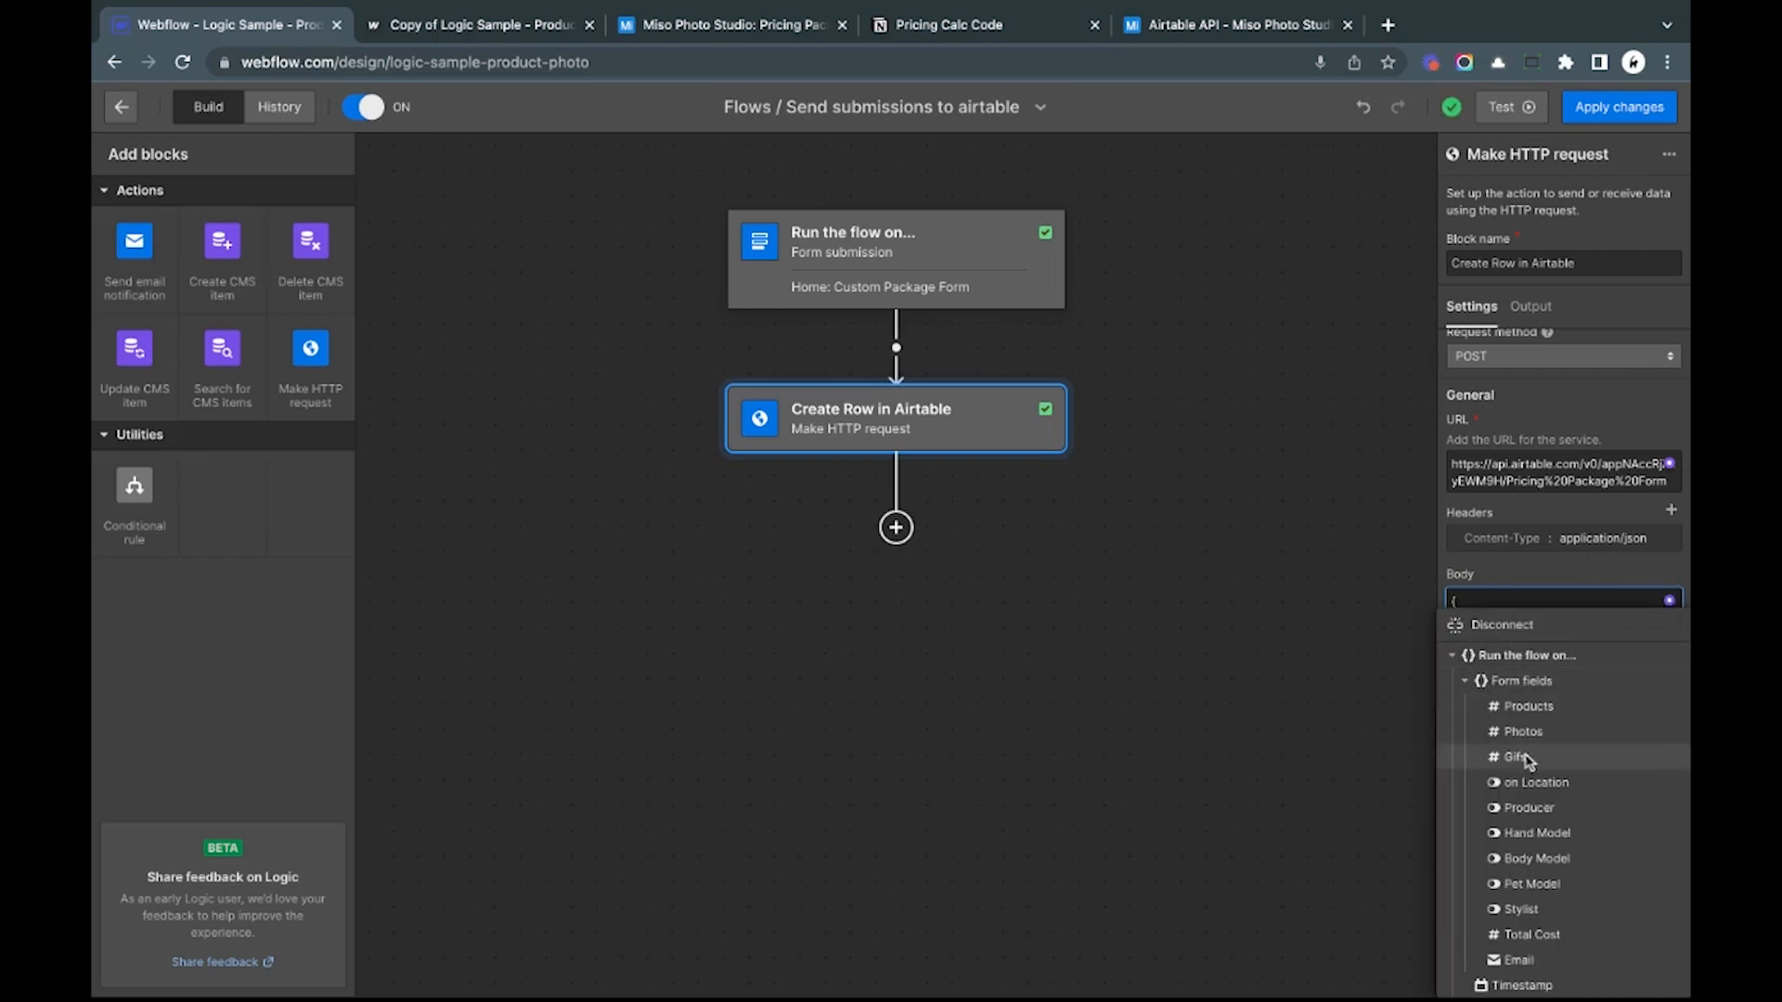
pyautogui.click(1518, 959)
# Step: Map Total Amount in the request body to the Total Cost form field and Number of Products to the Products form field
pyautogui.doubleClick(1580, 697)
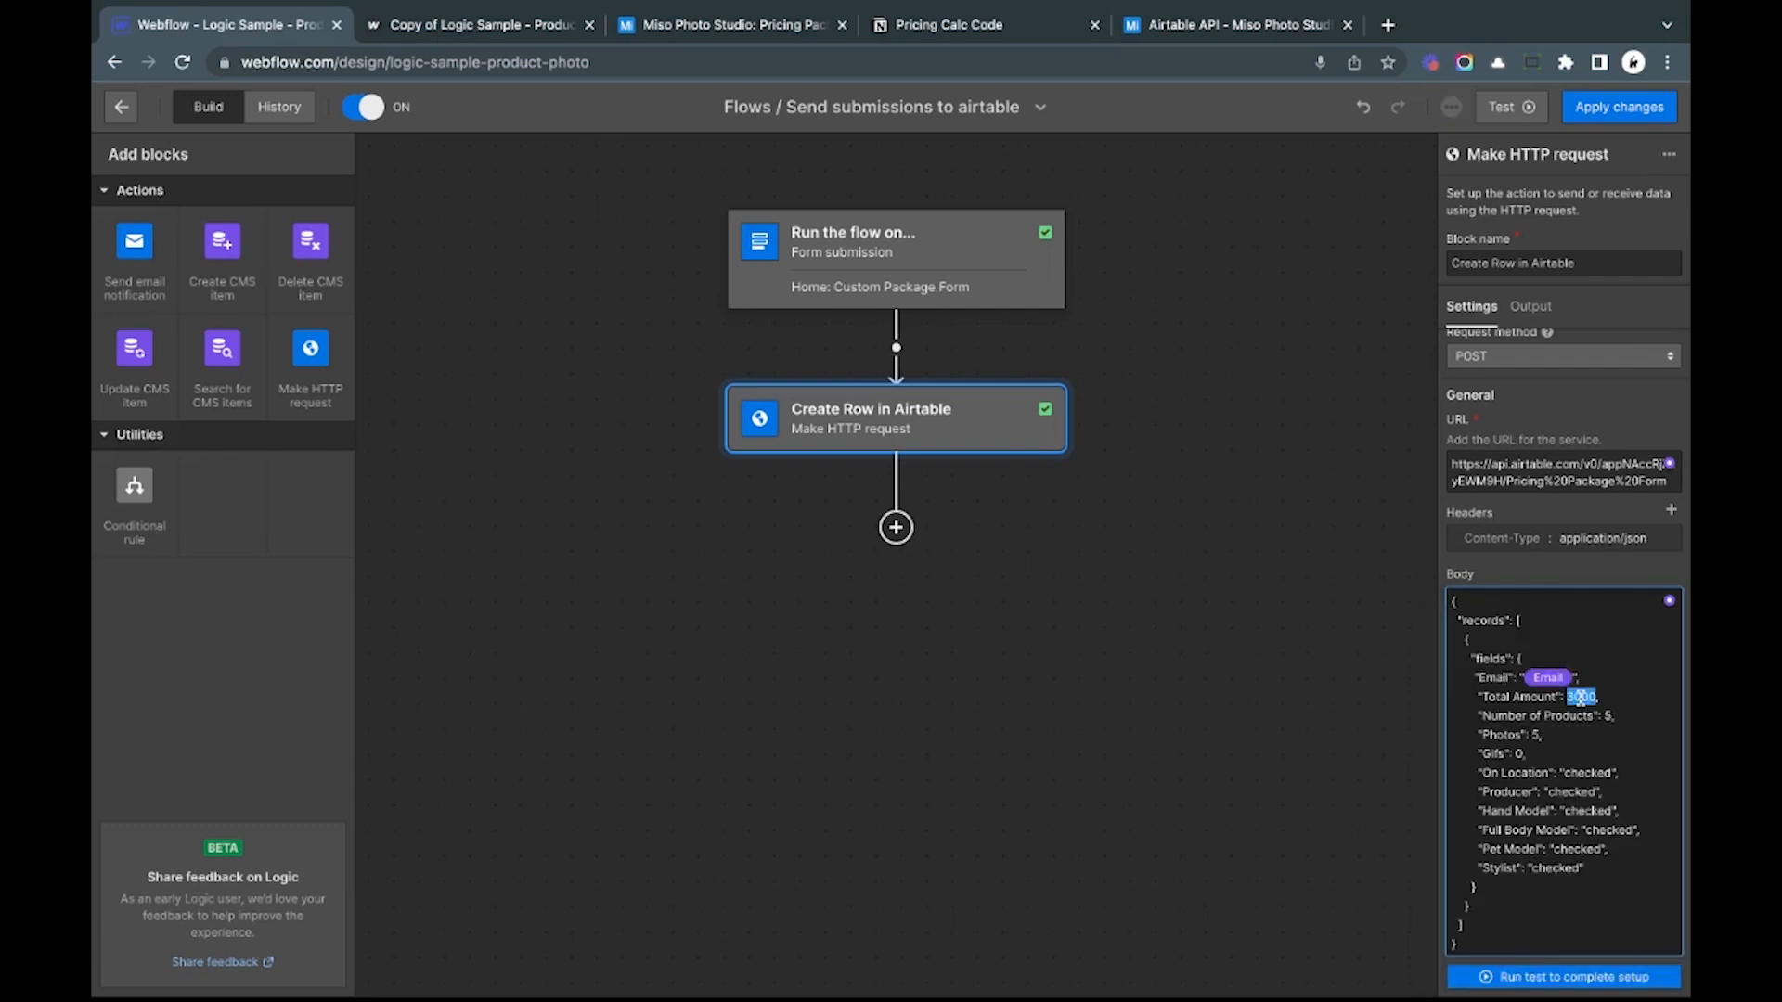
pyautogui.click(1668, 600)
pyautogui.click(1466, 686)
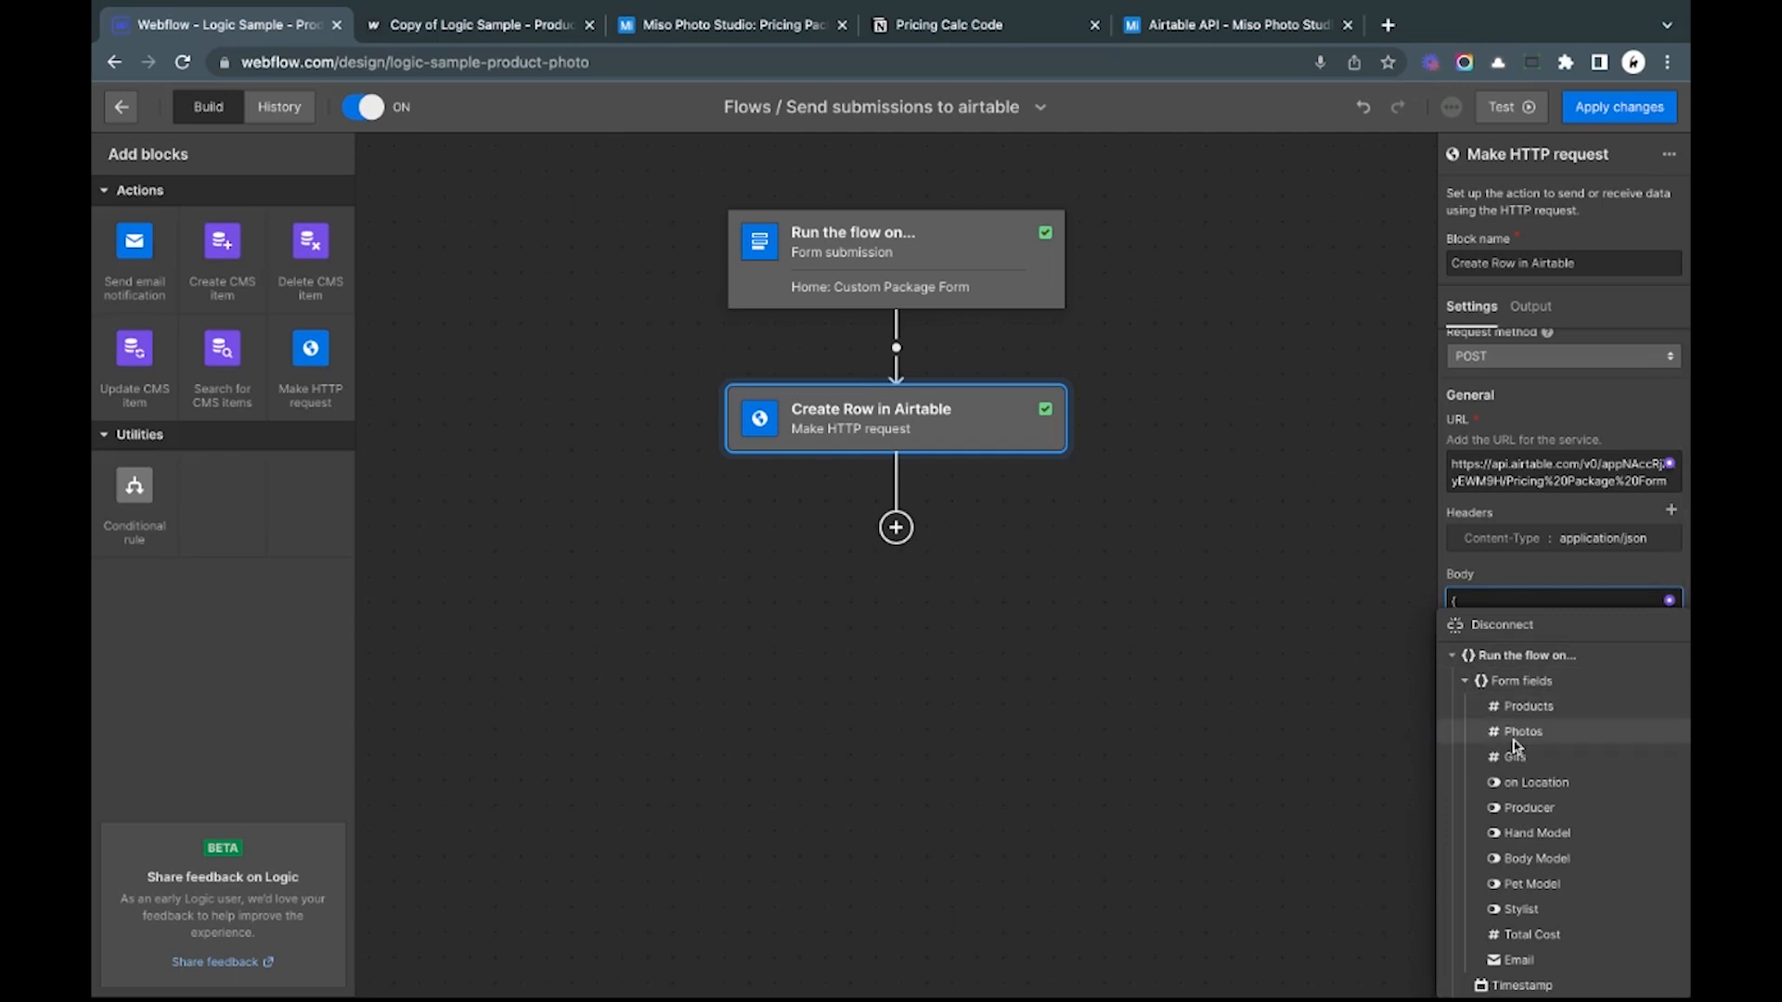
pyautogui.click(1568, 935)
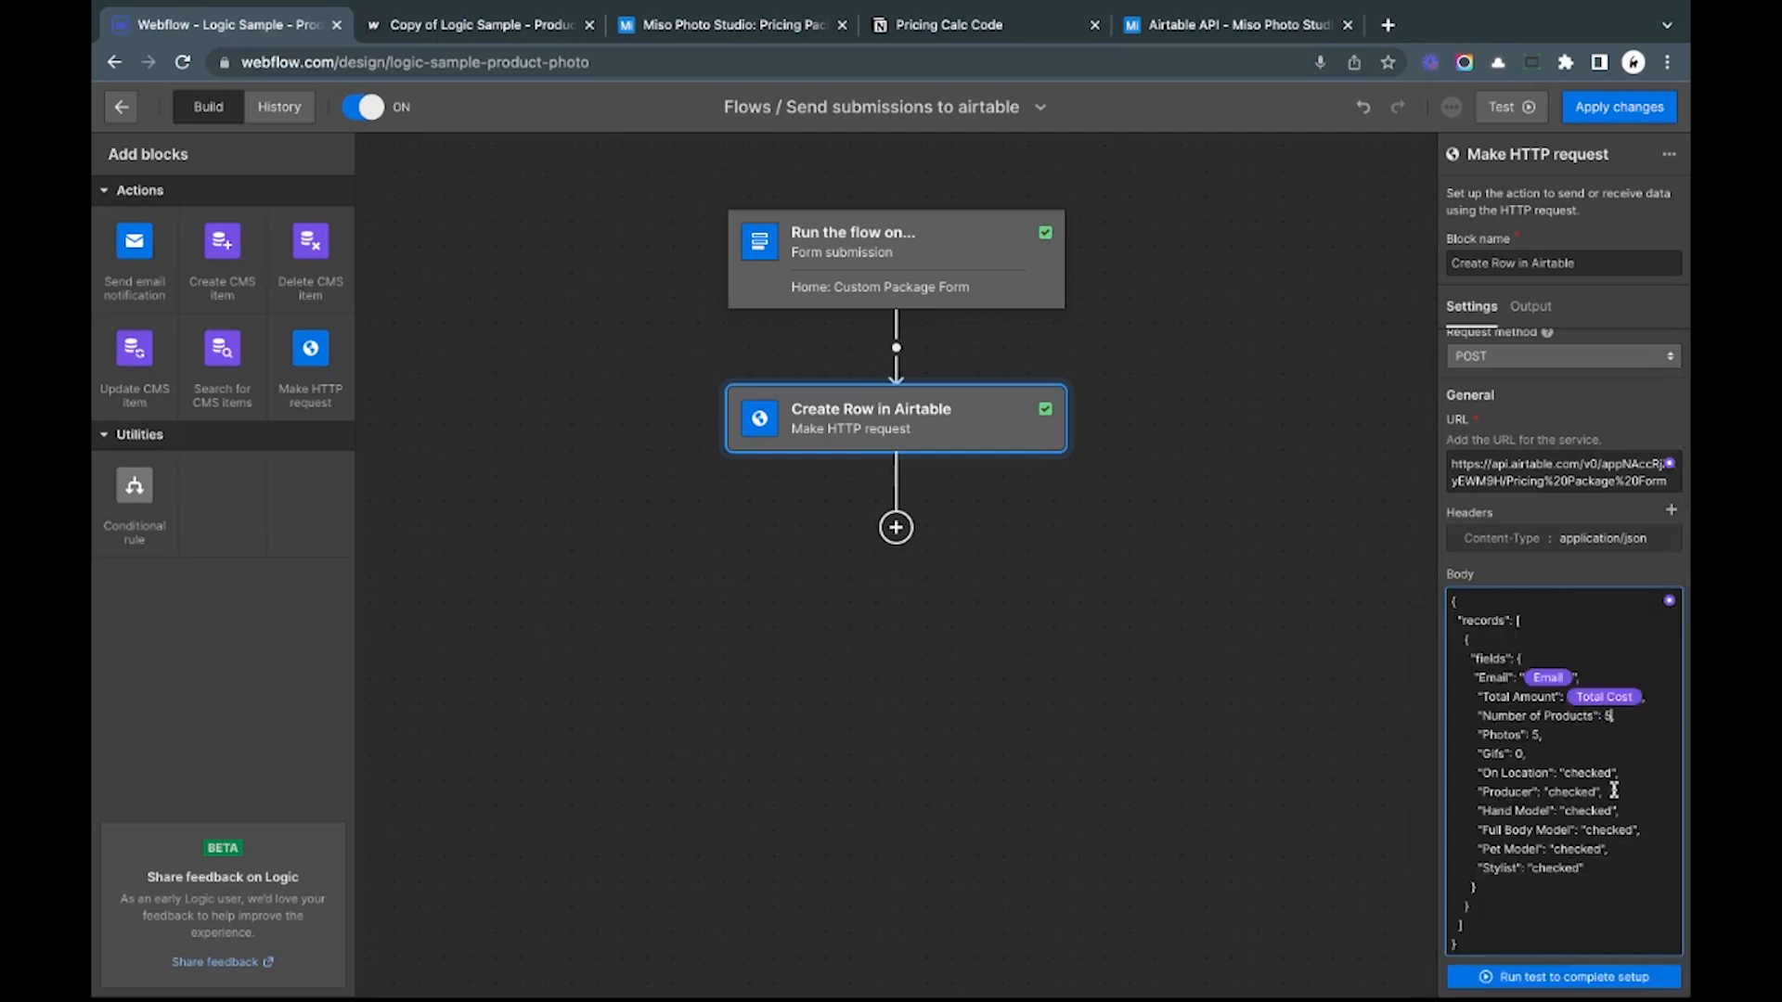
pyautogui.click(1669, 600)
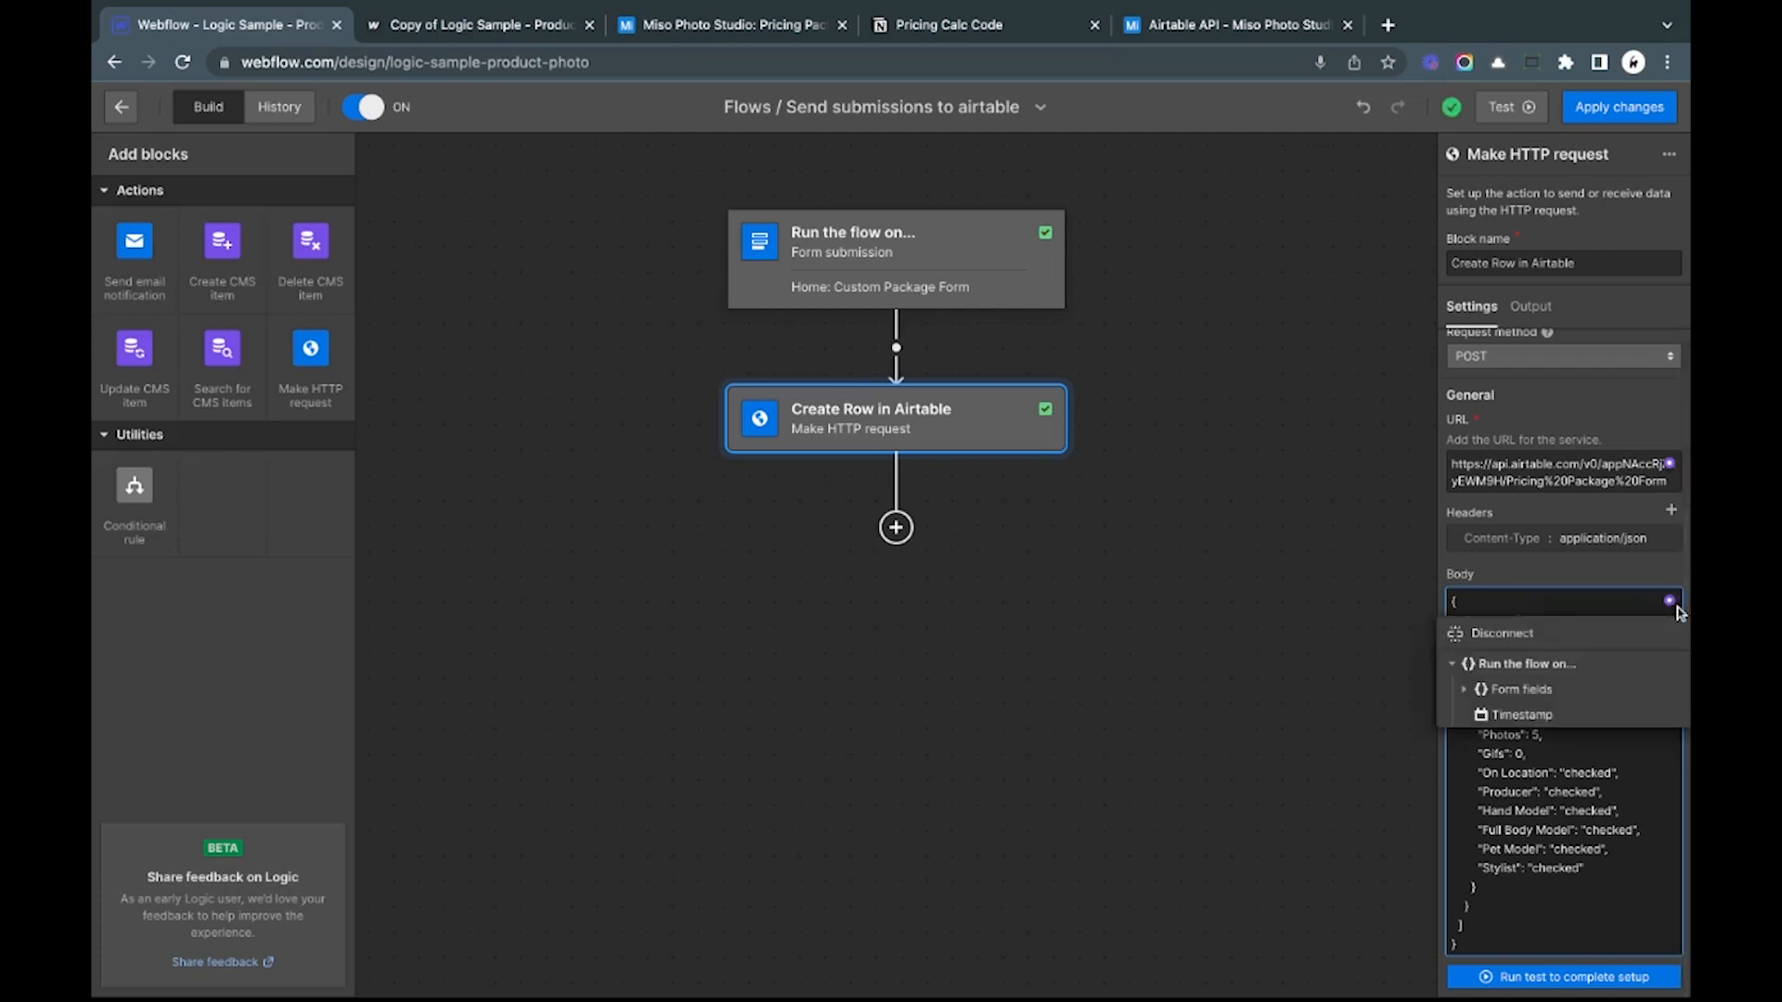
pyautogui.click(1463, 689)
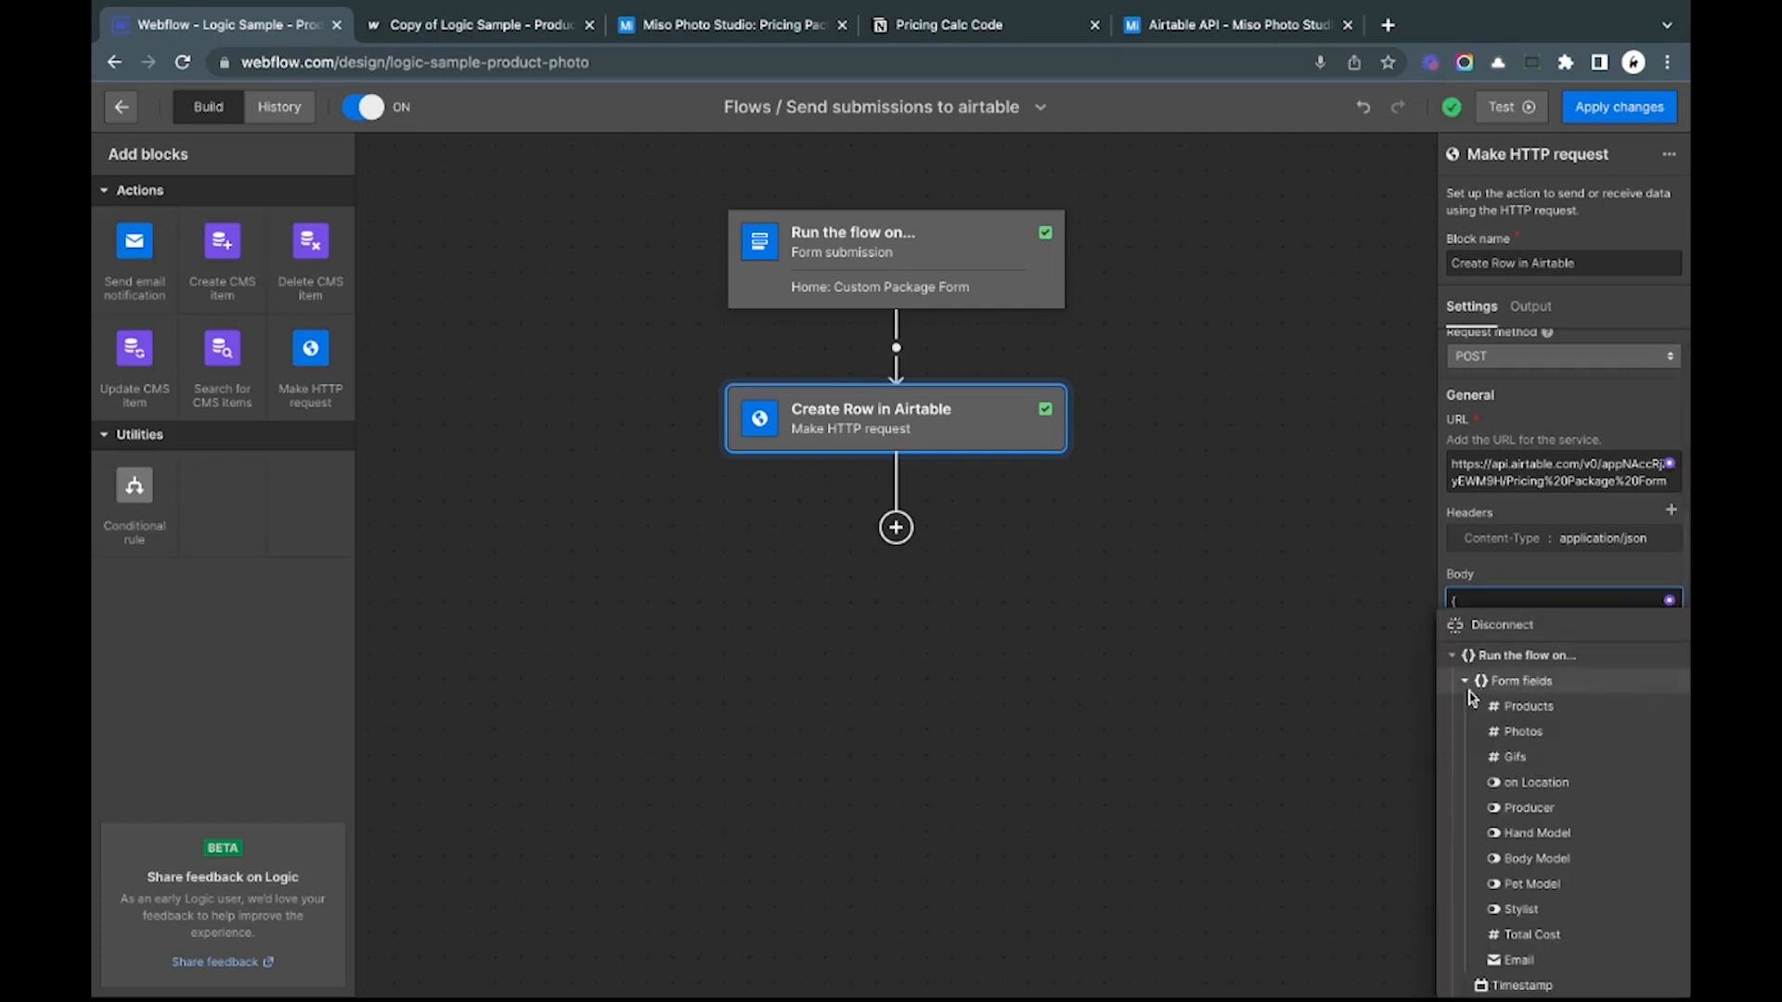
pyautogui.click(1528, 710)
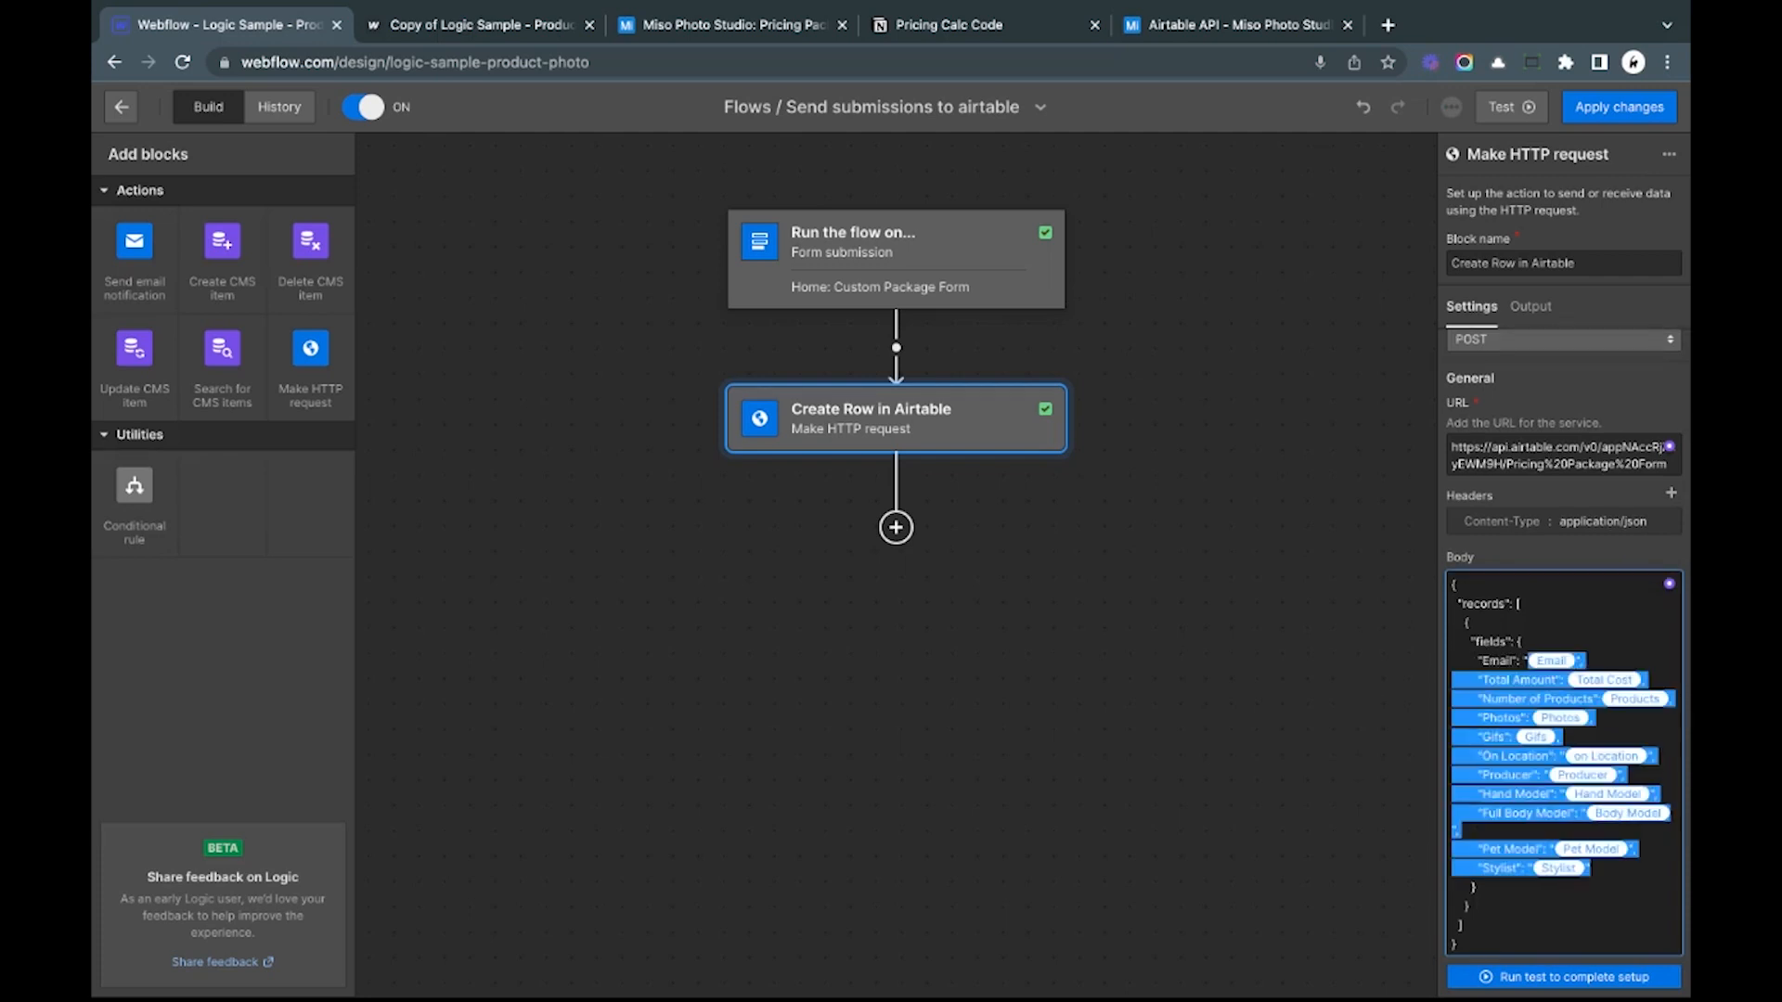
# Step: Deselect and reopen the Create Row in Airtable block, and review its mapped body fields and authentication settings
pyautogui.moveTo(1527, 660); pyautogui.dragTo(1453, 679)
pyautogui.click(1363, 717)
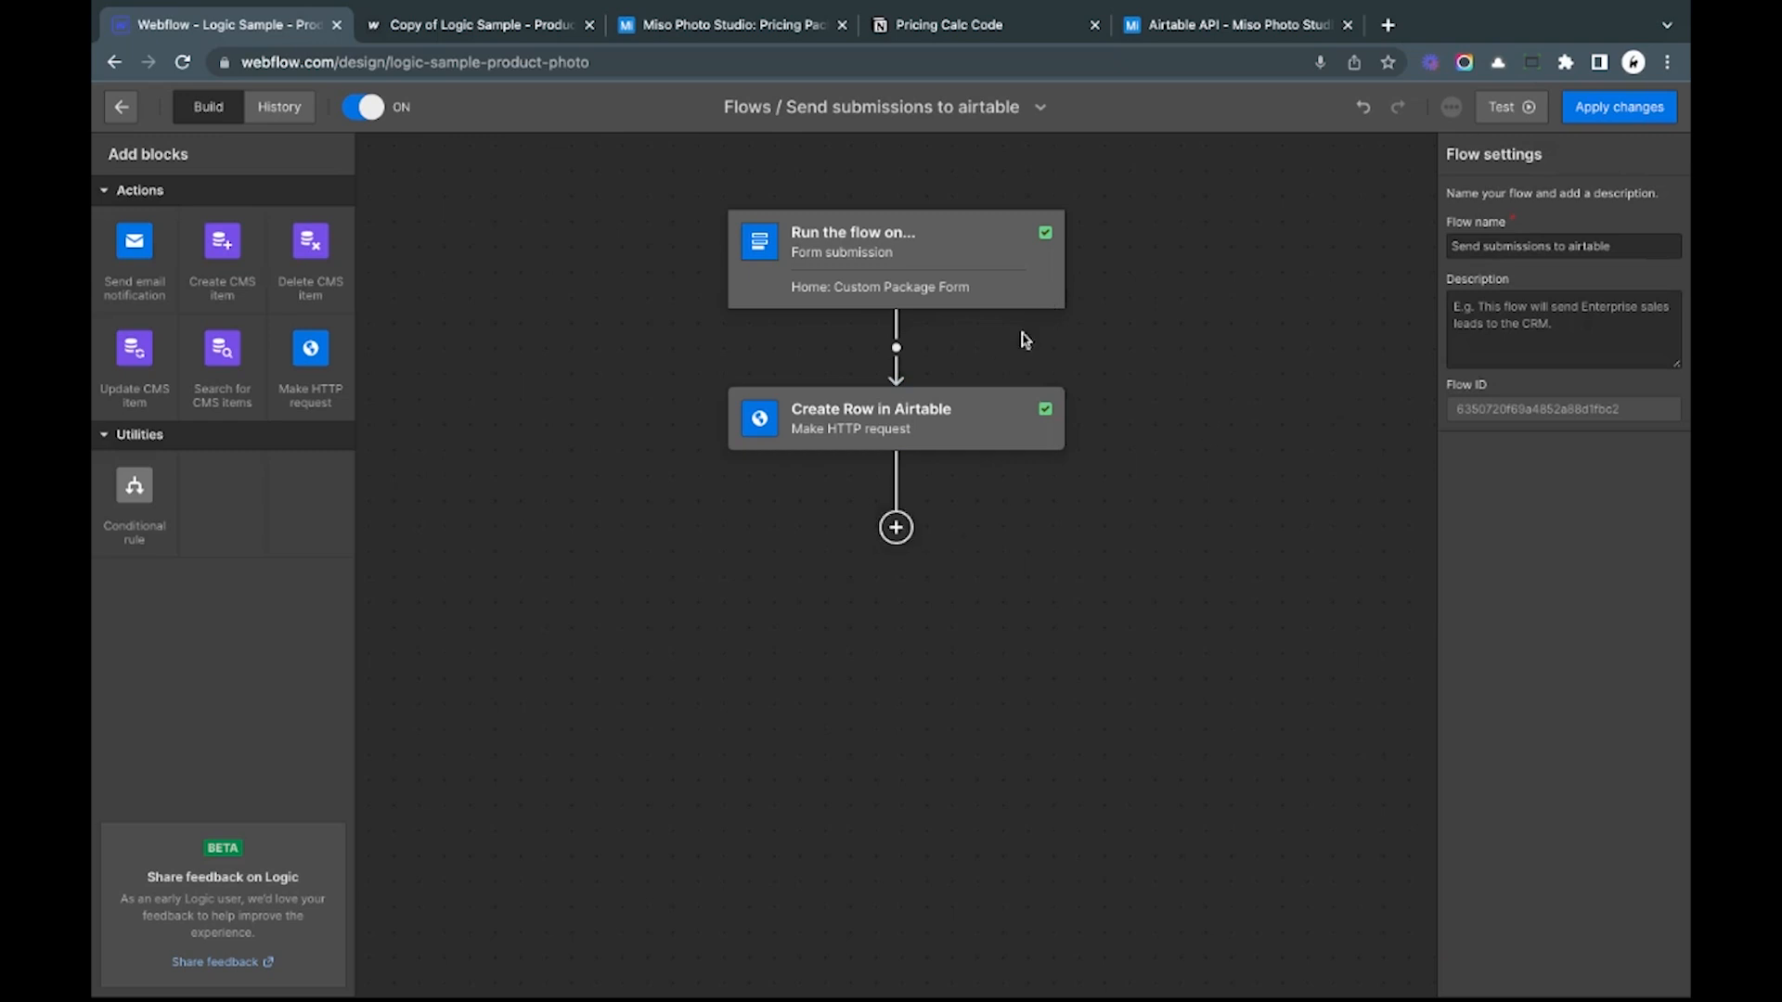
pyautogui.click(985, 433)
pyautogui.scroll(-5, 1568, 675)
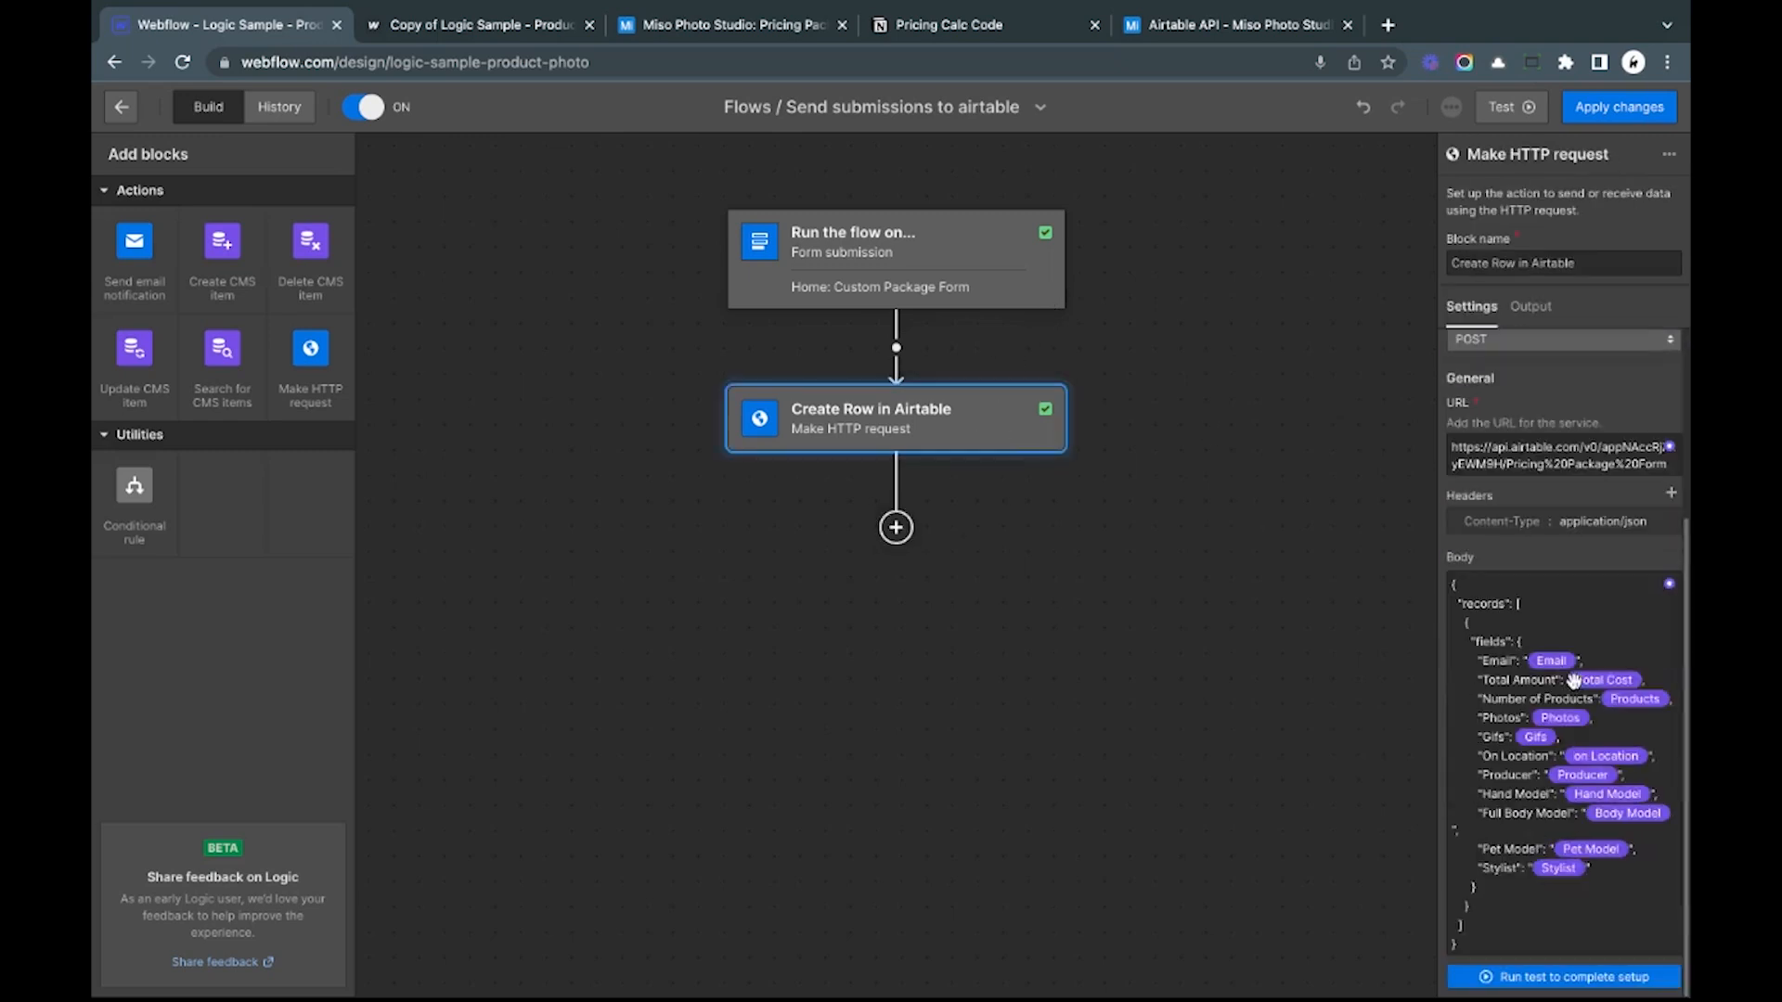
pyautogui.scroll(3, 1568, 649)
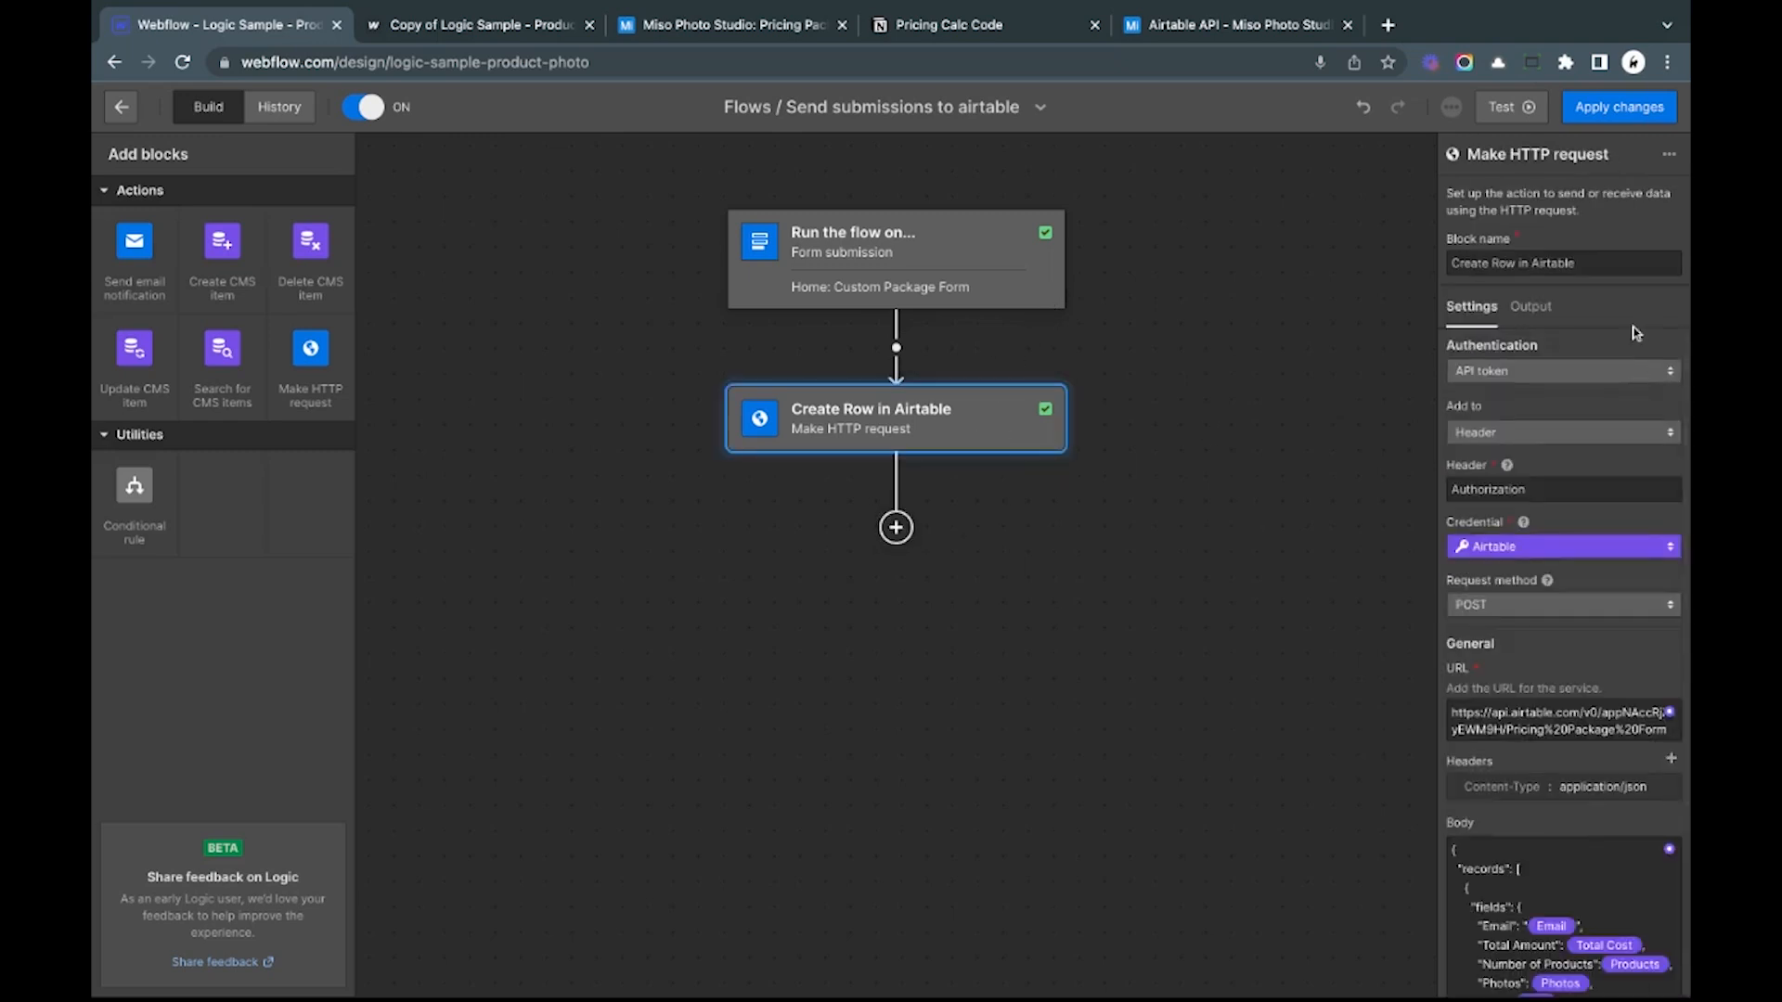
# Step: Apply the flow's changes, and view the whole-flow test form without running a test
pyautogui.click(1619, 108)
pyautogui.click(1620, 289)
pyautogui.click(1501, 108)
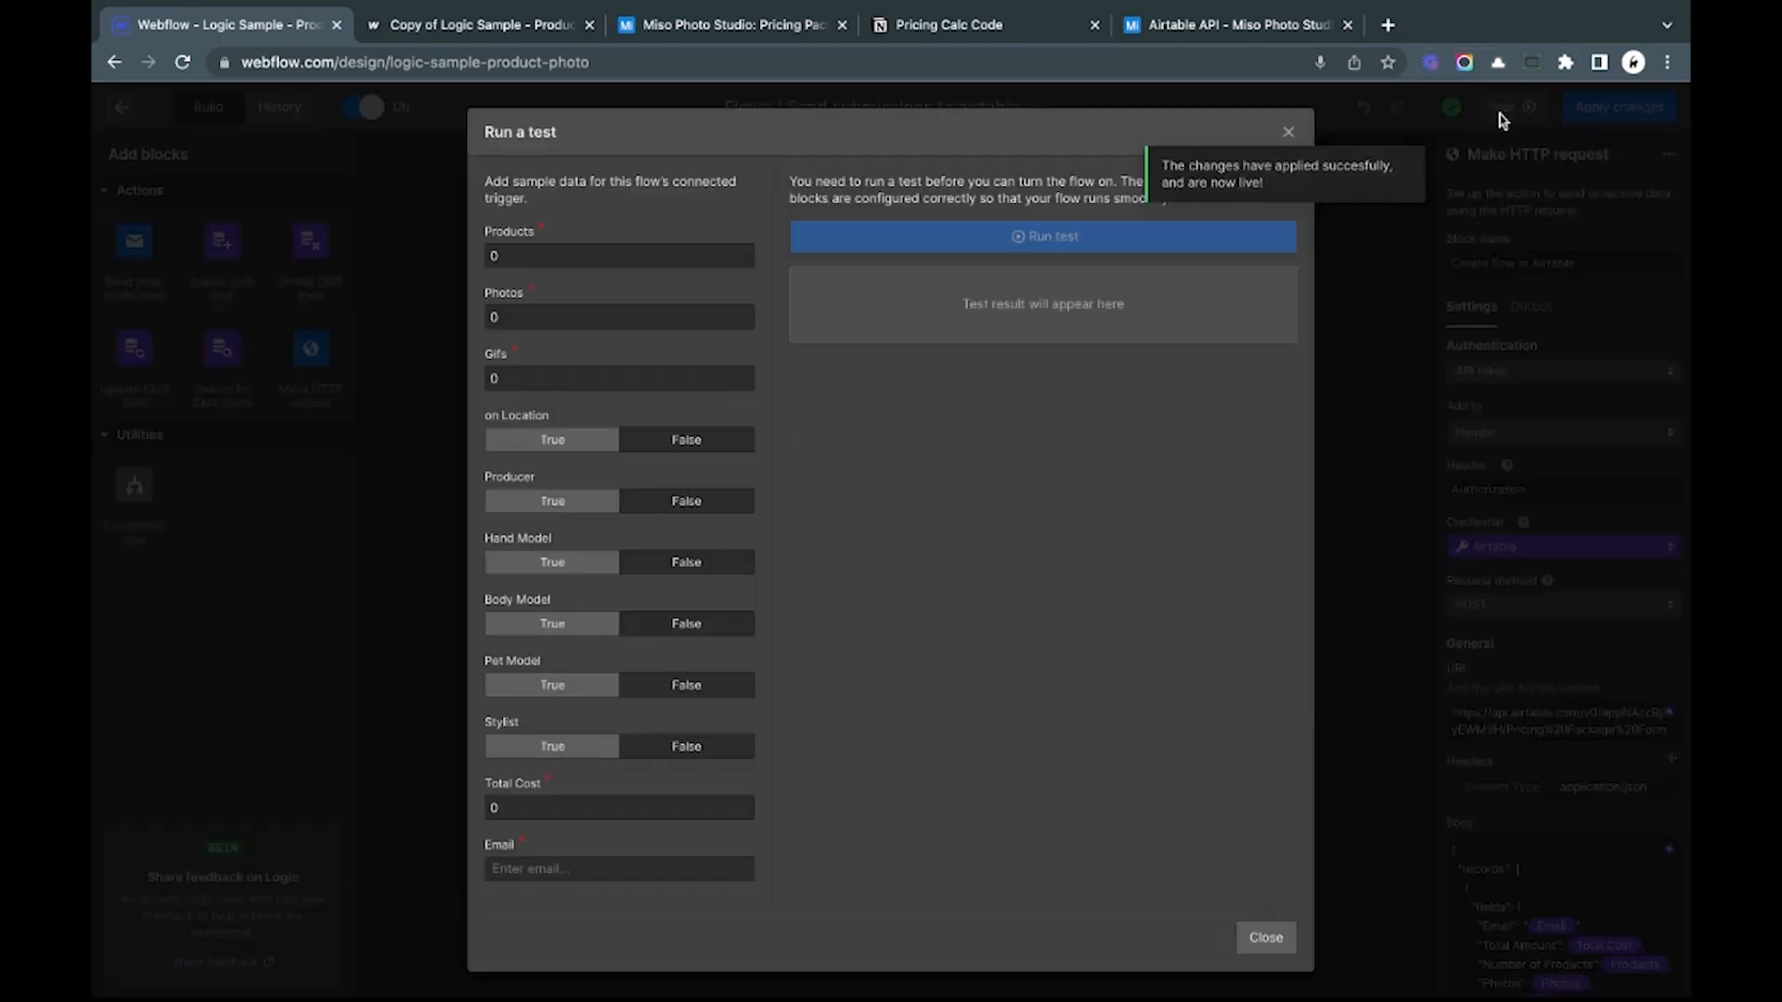
pyautogui.click(1288, 133)
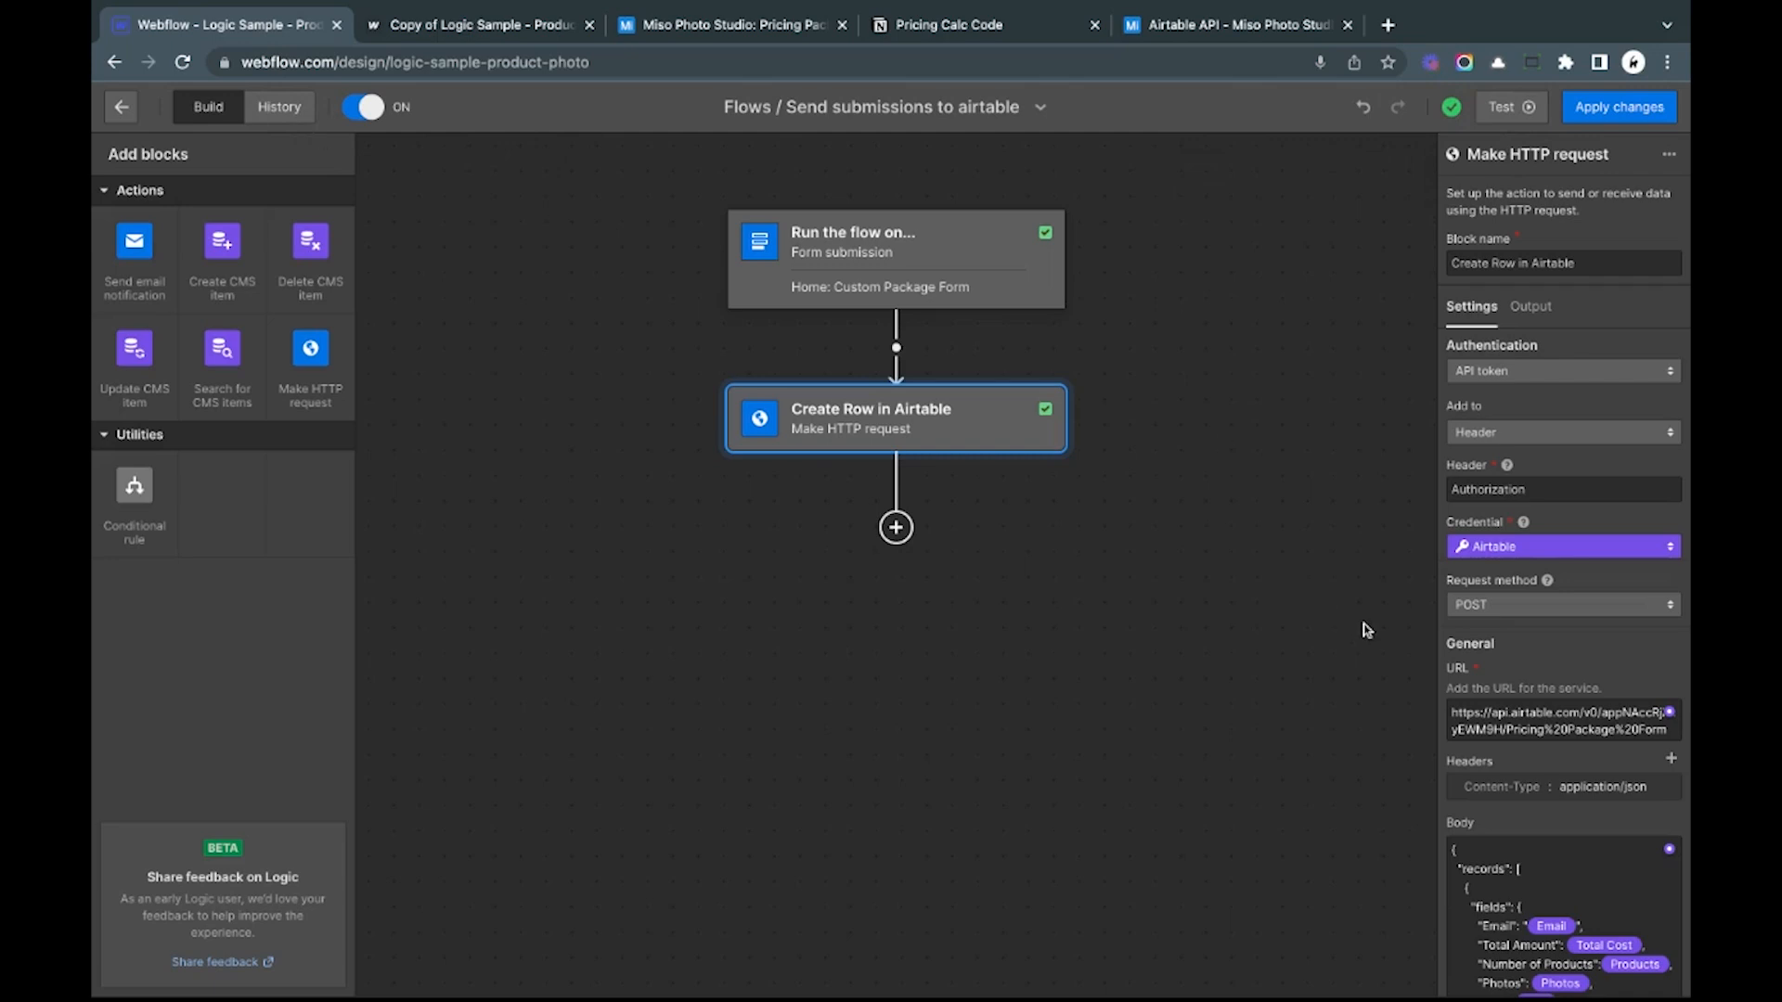
# Step: Check the test submission's row across all columns of Airtable's Pricing Package Form table, and return to the Webflow flow
pyautogui.click(686, 28)
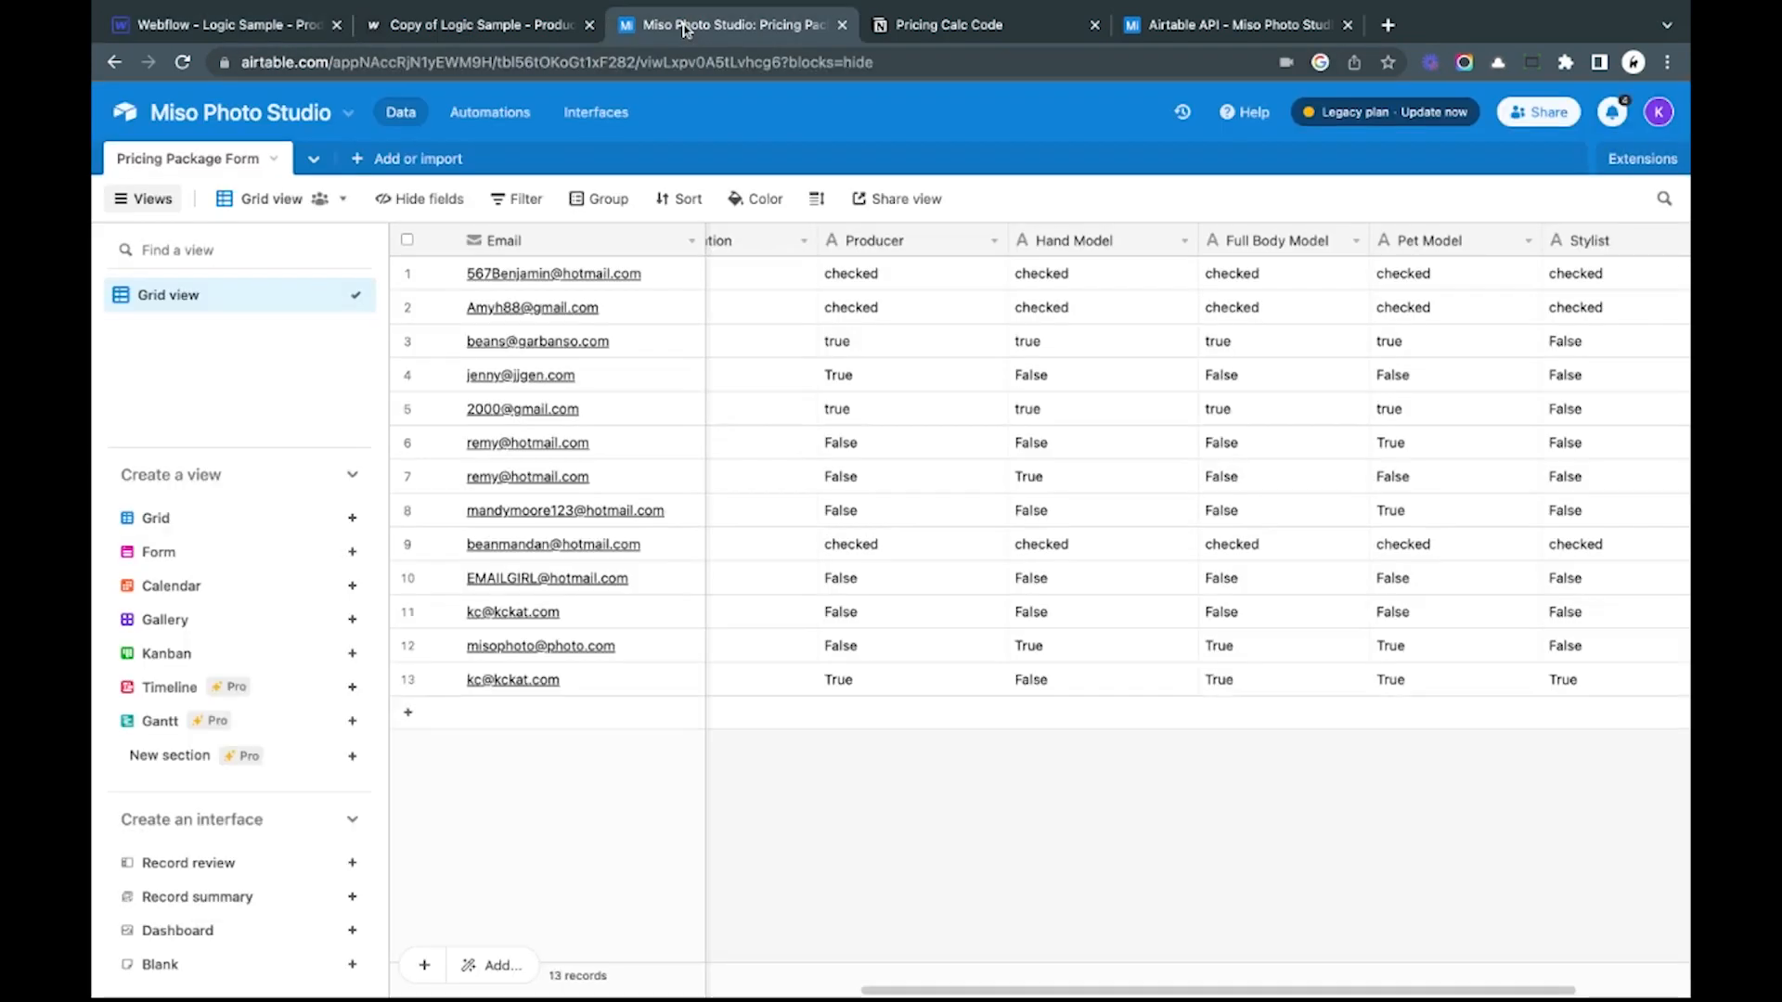
pyautogui.hscroll(-10, 696, 676)
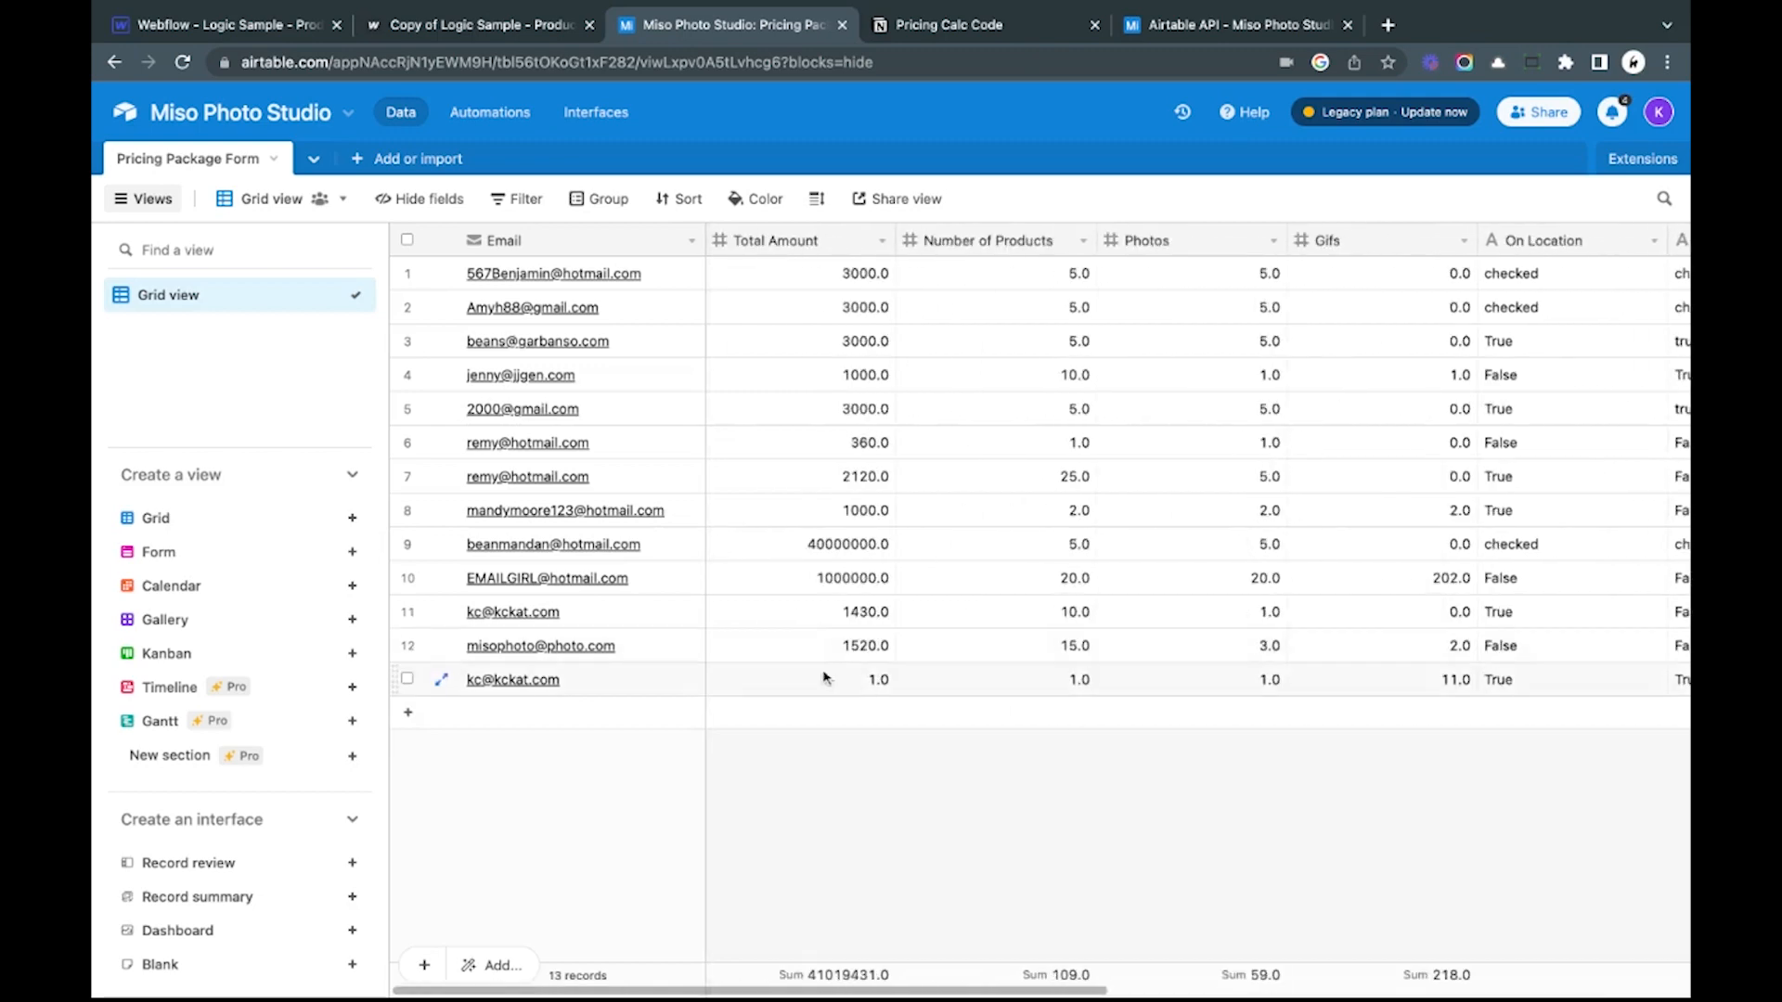
pyautogui.hscroll(8, 925, 687)
pyautogui.hscroll(-8, 919, 684)
pyautogui.click(517, 39)
pyautogui.click(259, 37)
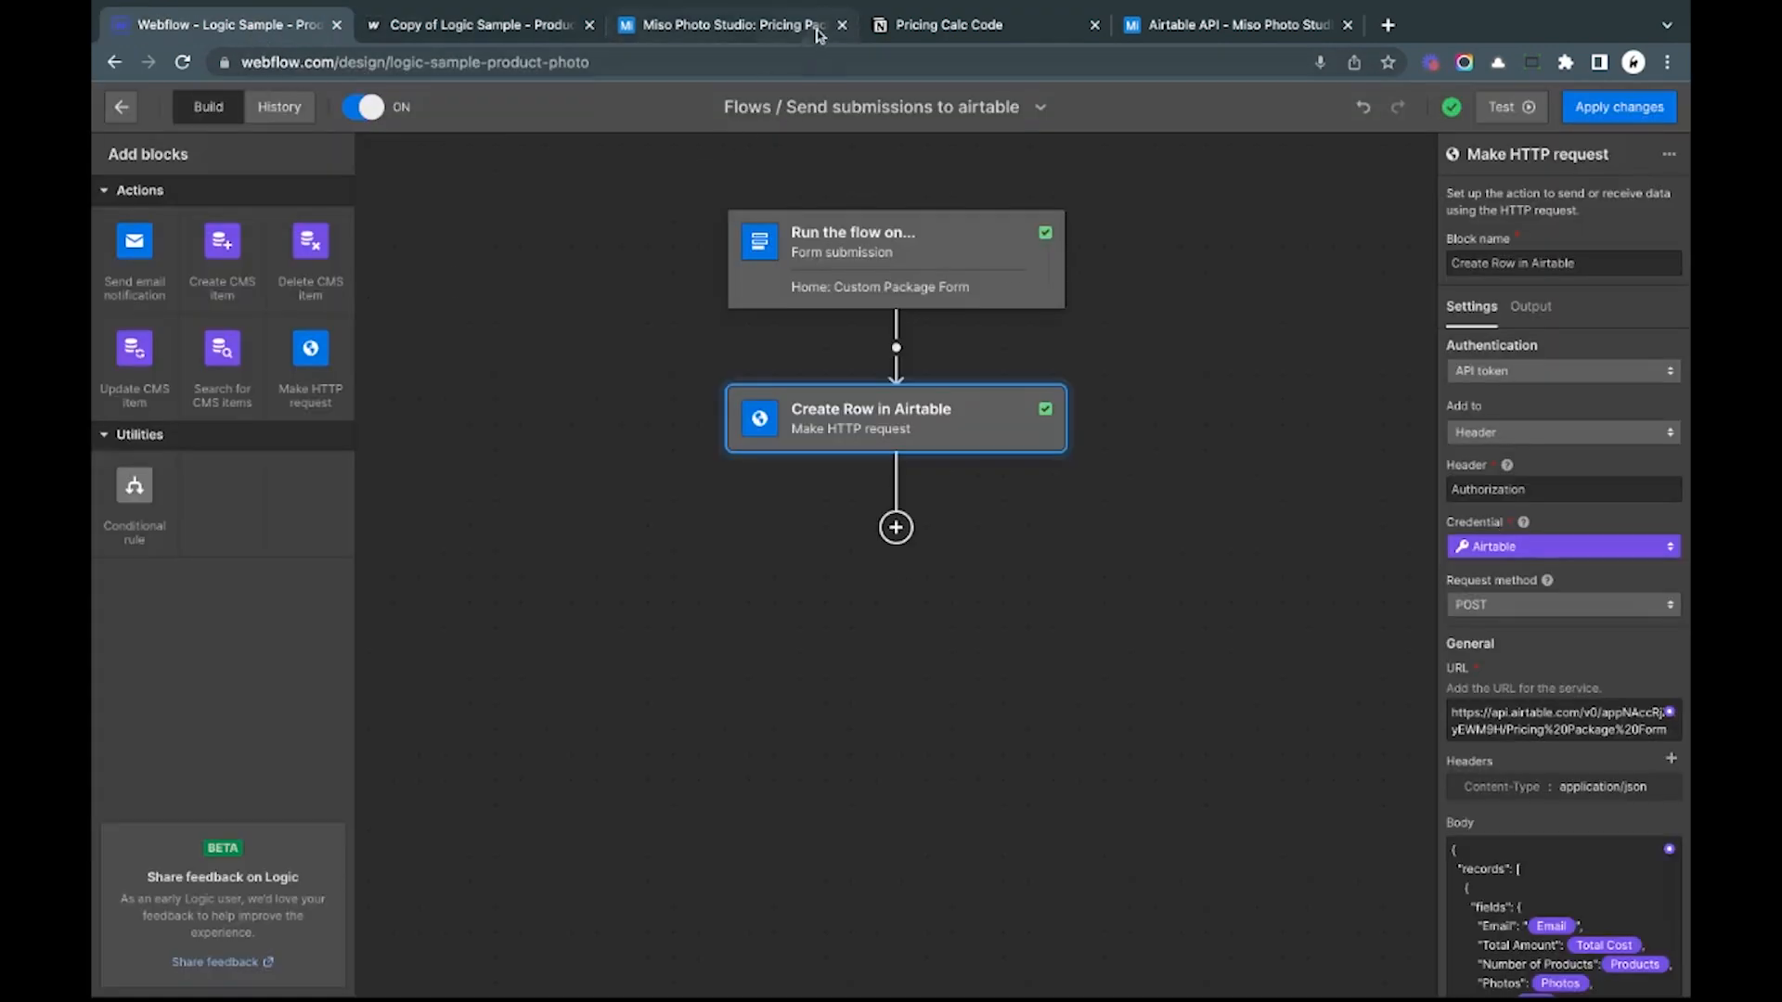
# Step: Switch to Airtable's automations and inspect Automation 1's record-created trigger and the action group of Send Custom quote to Lead
pyautogui.click(778, 24)
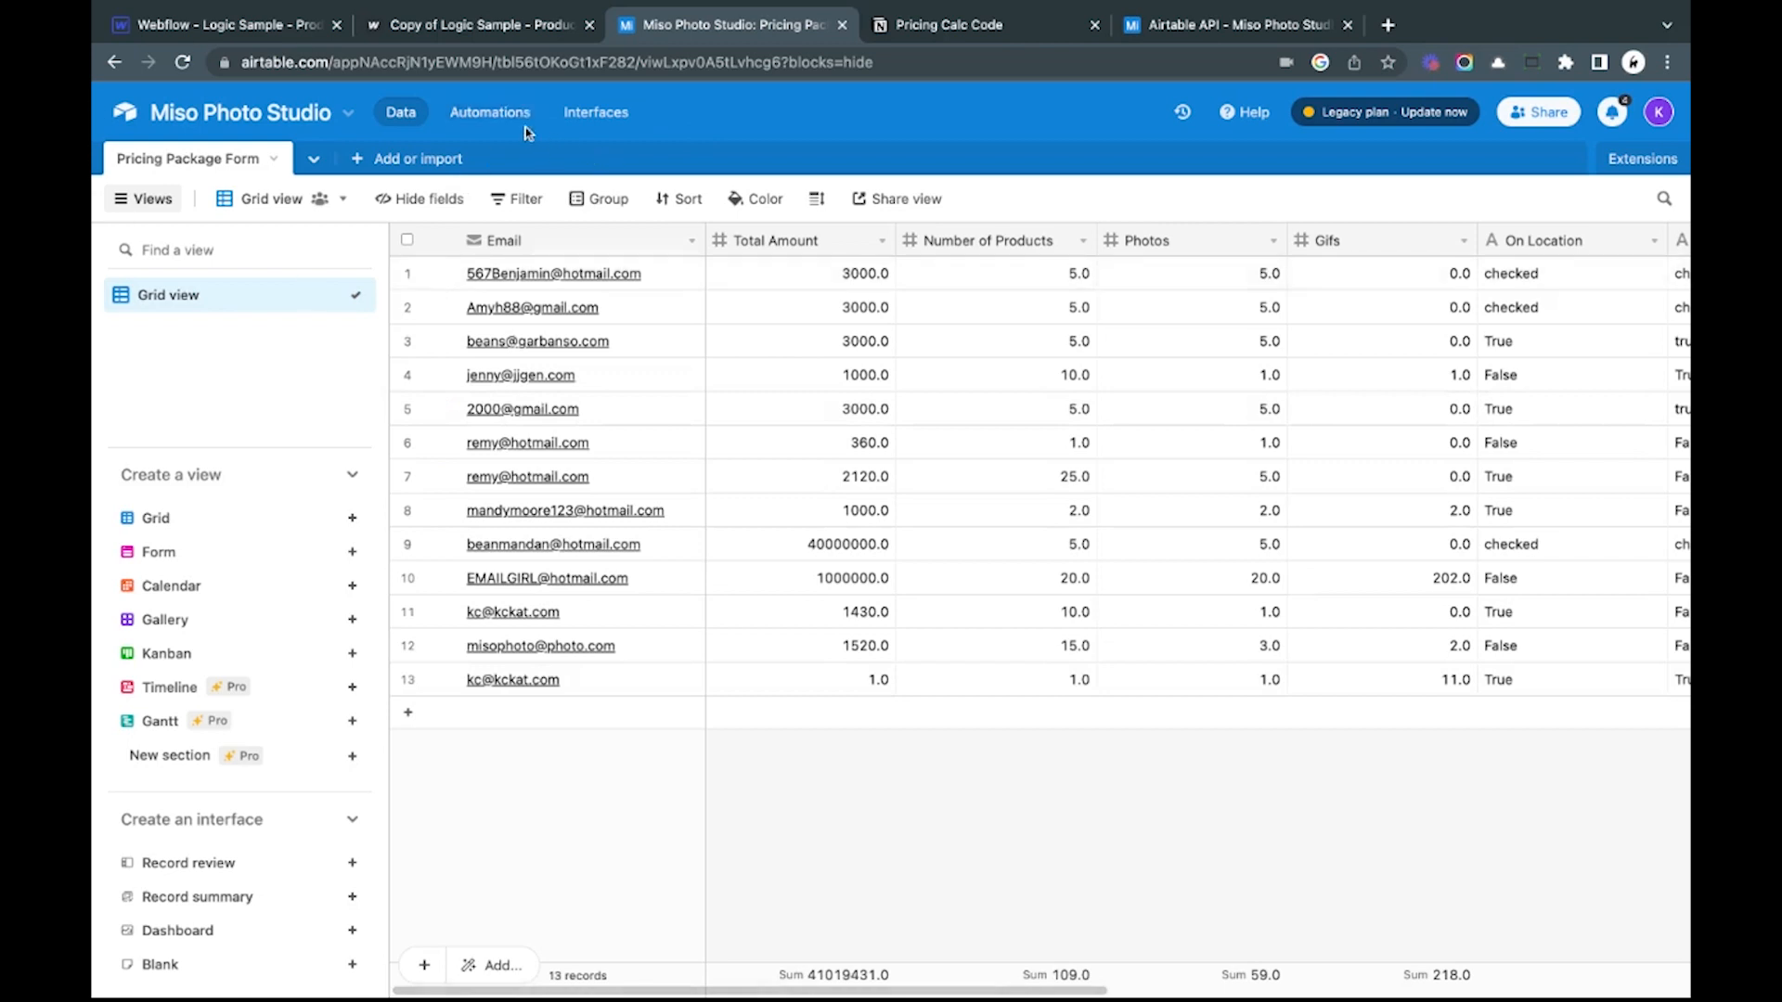
pyautogui.click(499, 116)
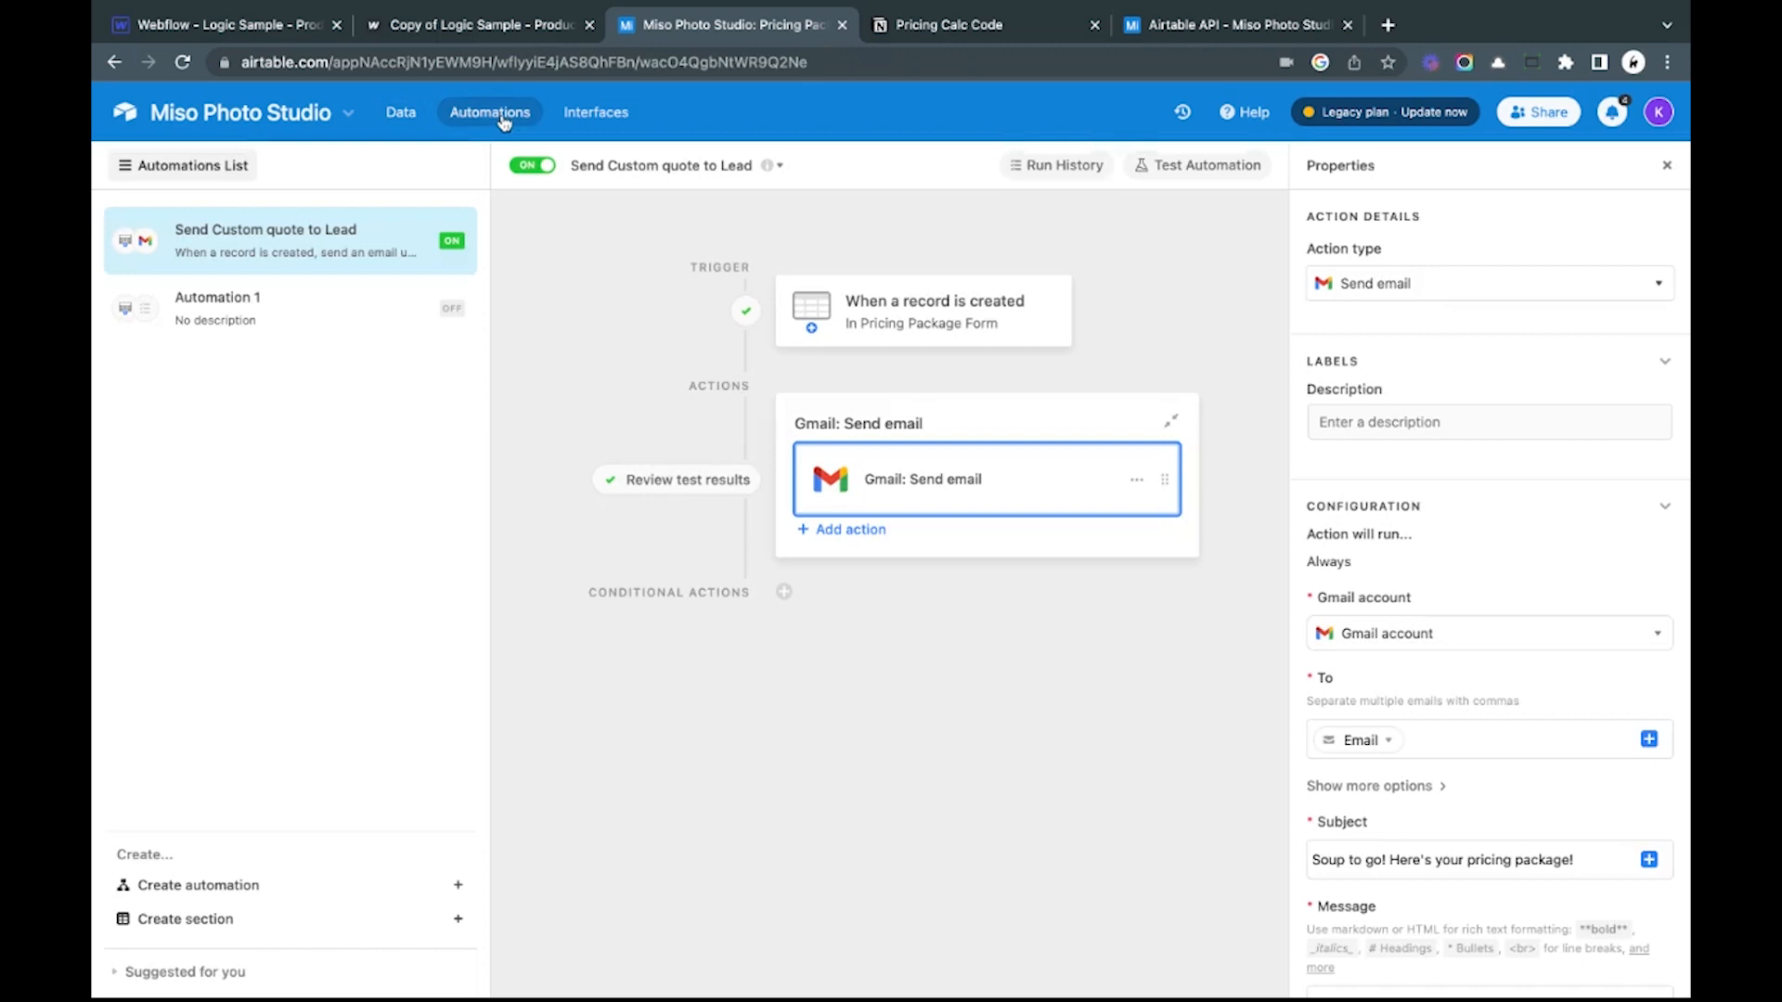
pyautogui.click(292, 318)
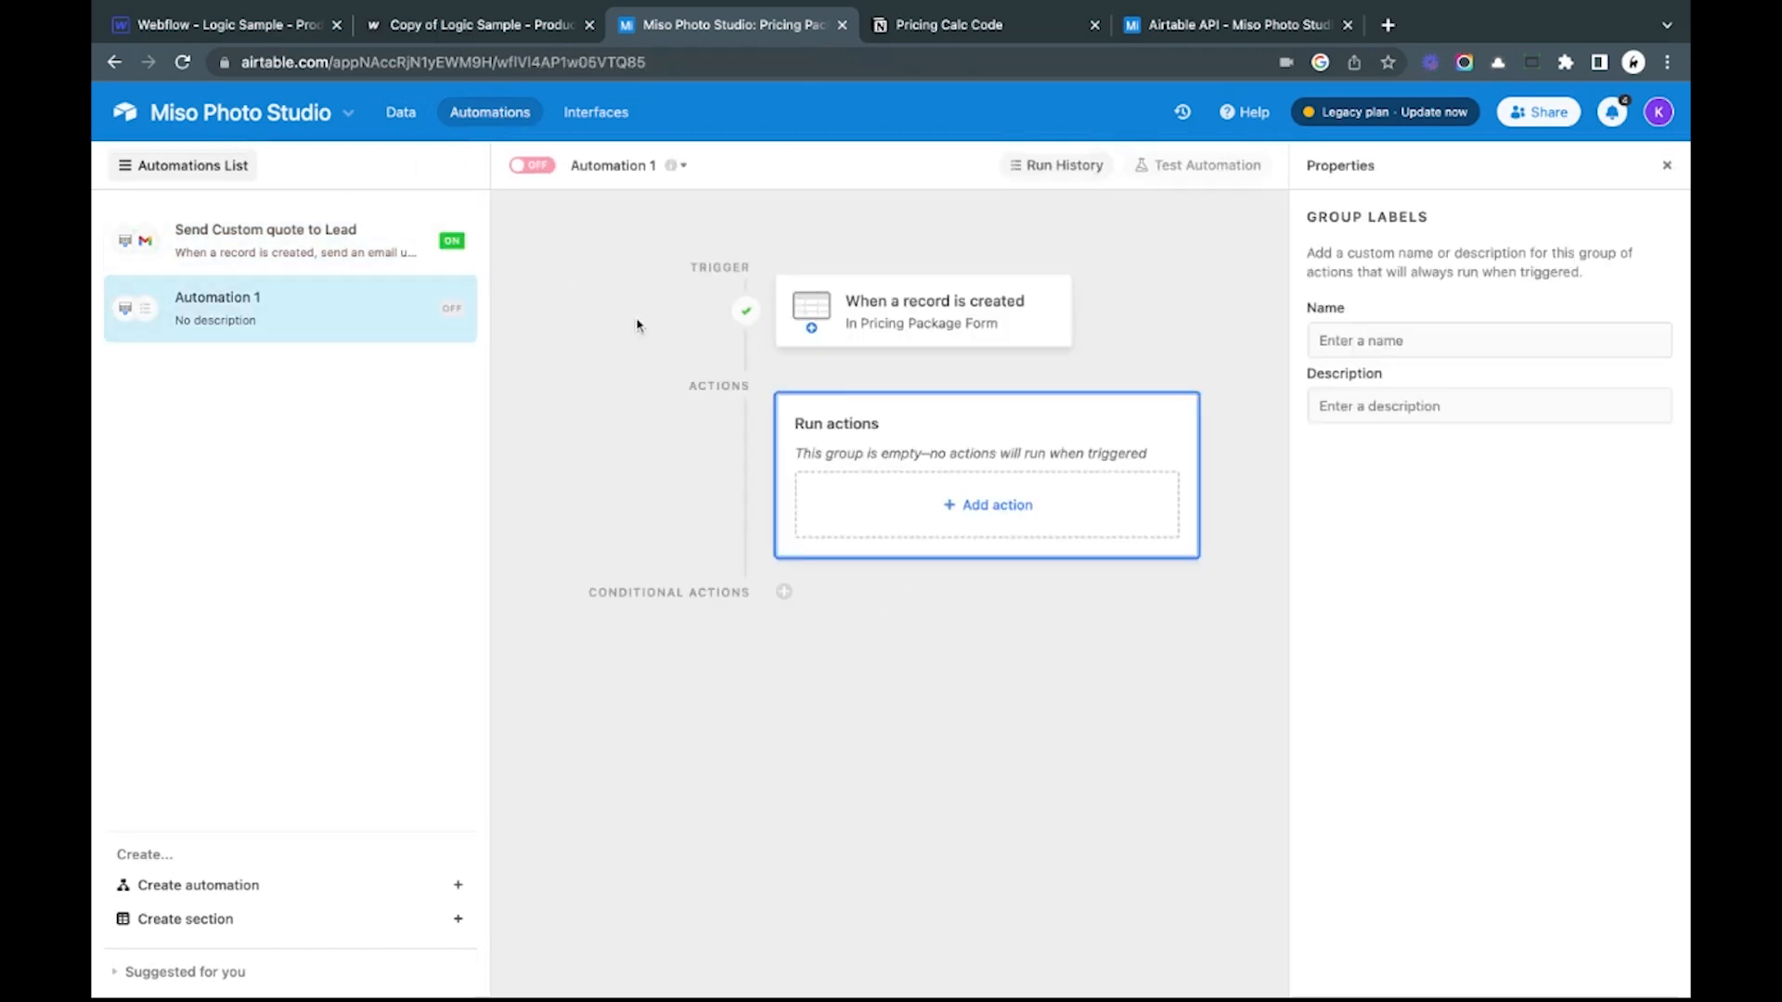
pyautogui.click(1038, 316)
pyautogui.click(310, 243)
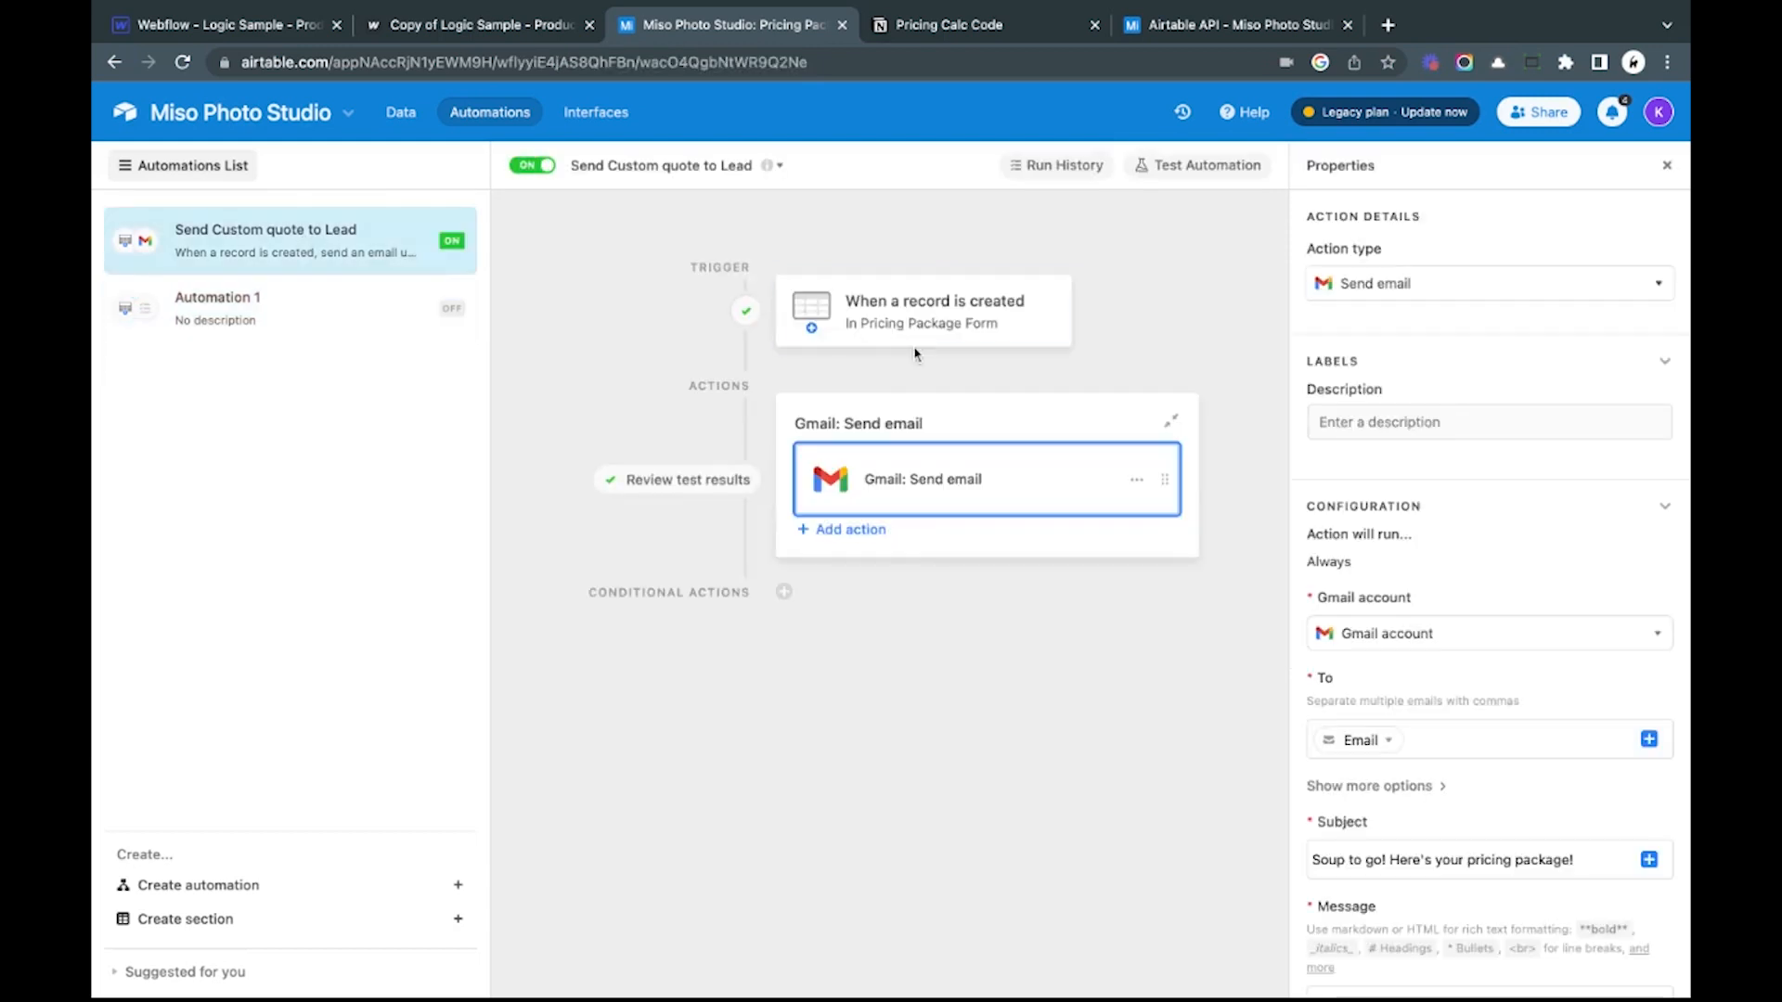
pyautogui.click(926, 418)
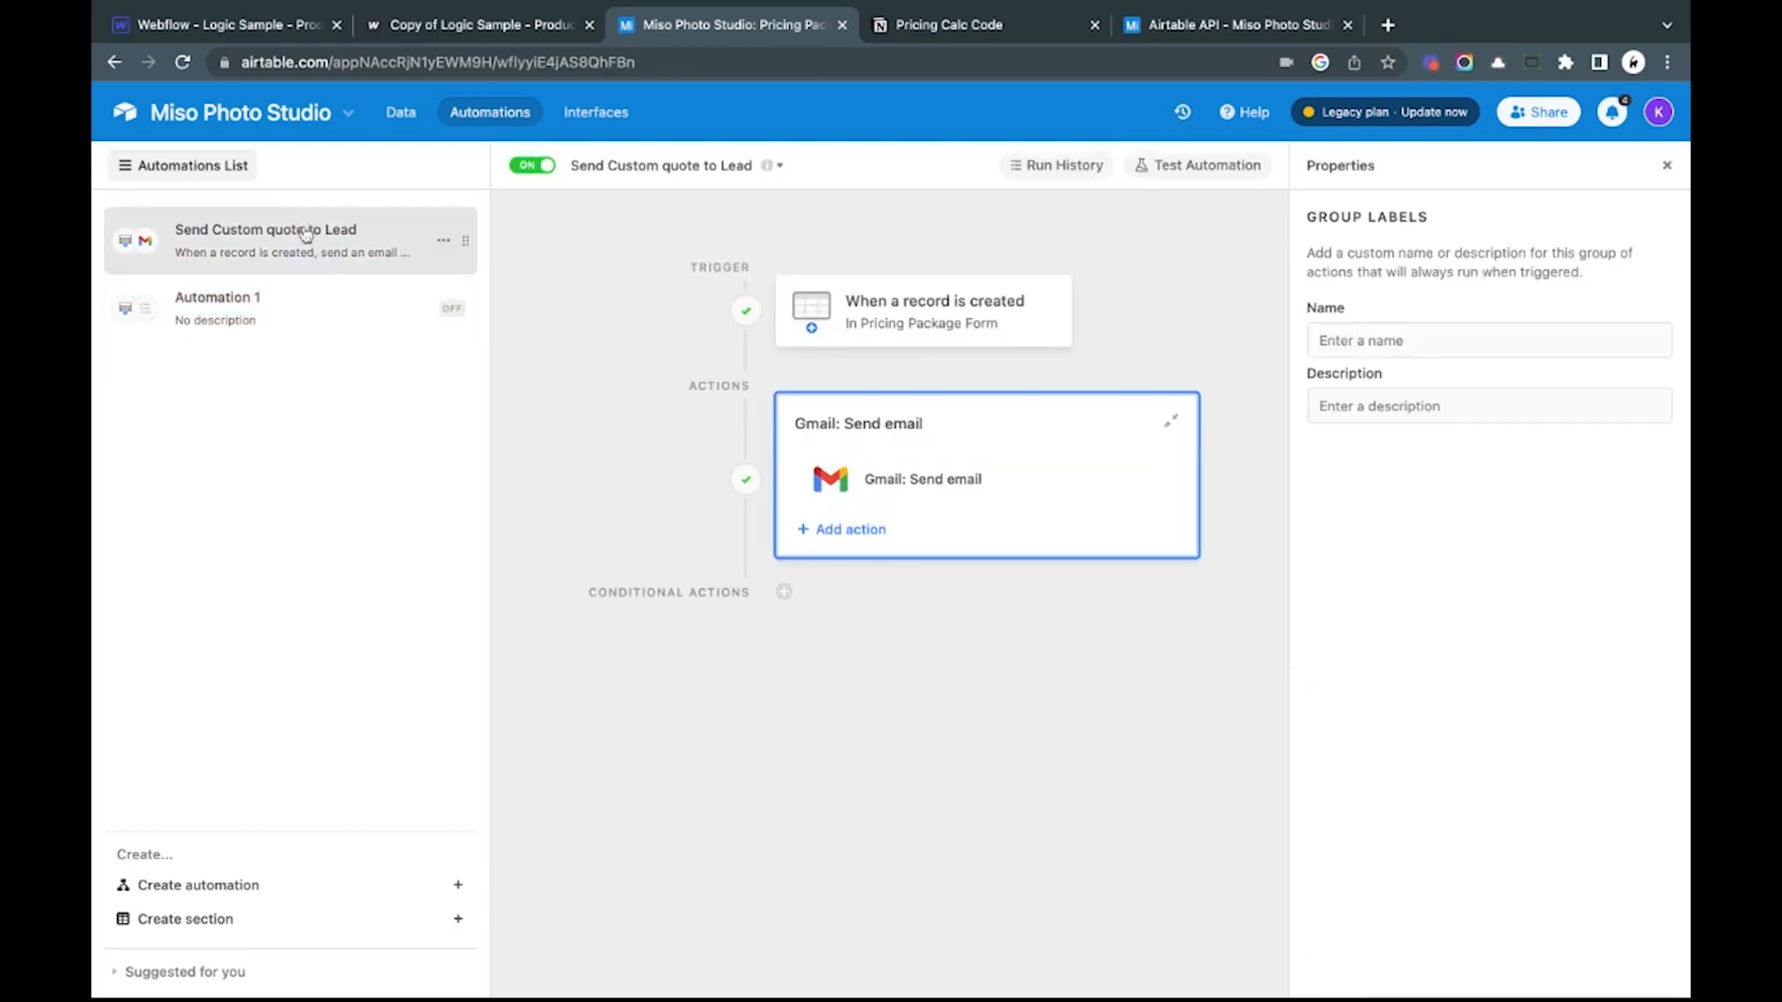
# Step: Browse the actions available for Automation 1, including Gmail's Send email, without adding one
pyautogui.click(350, 306)
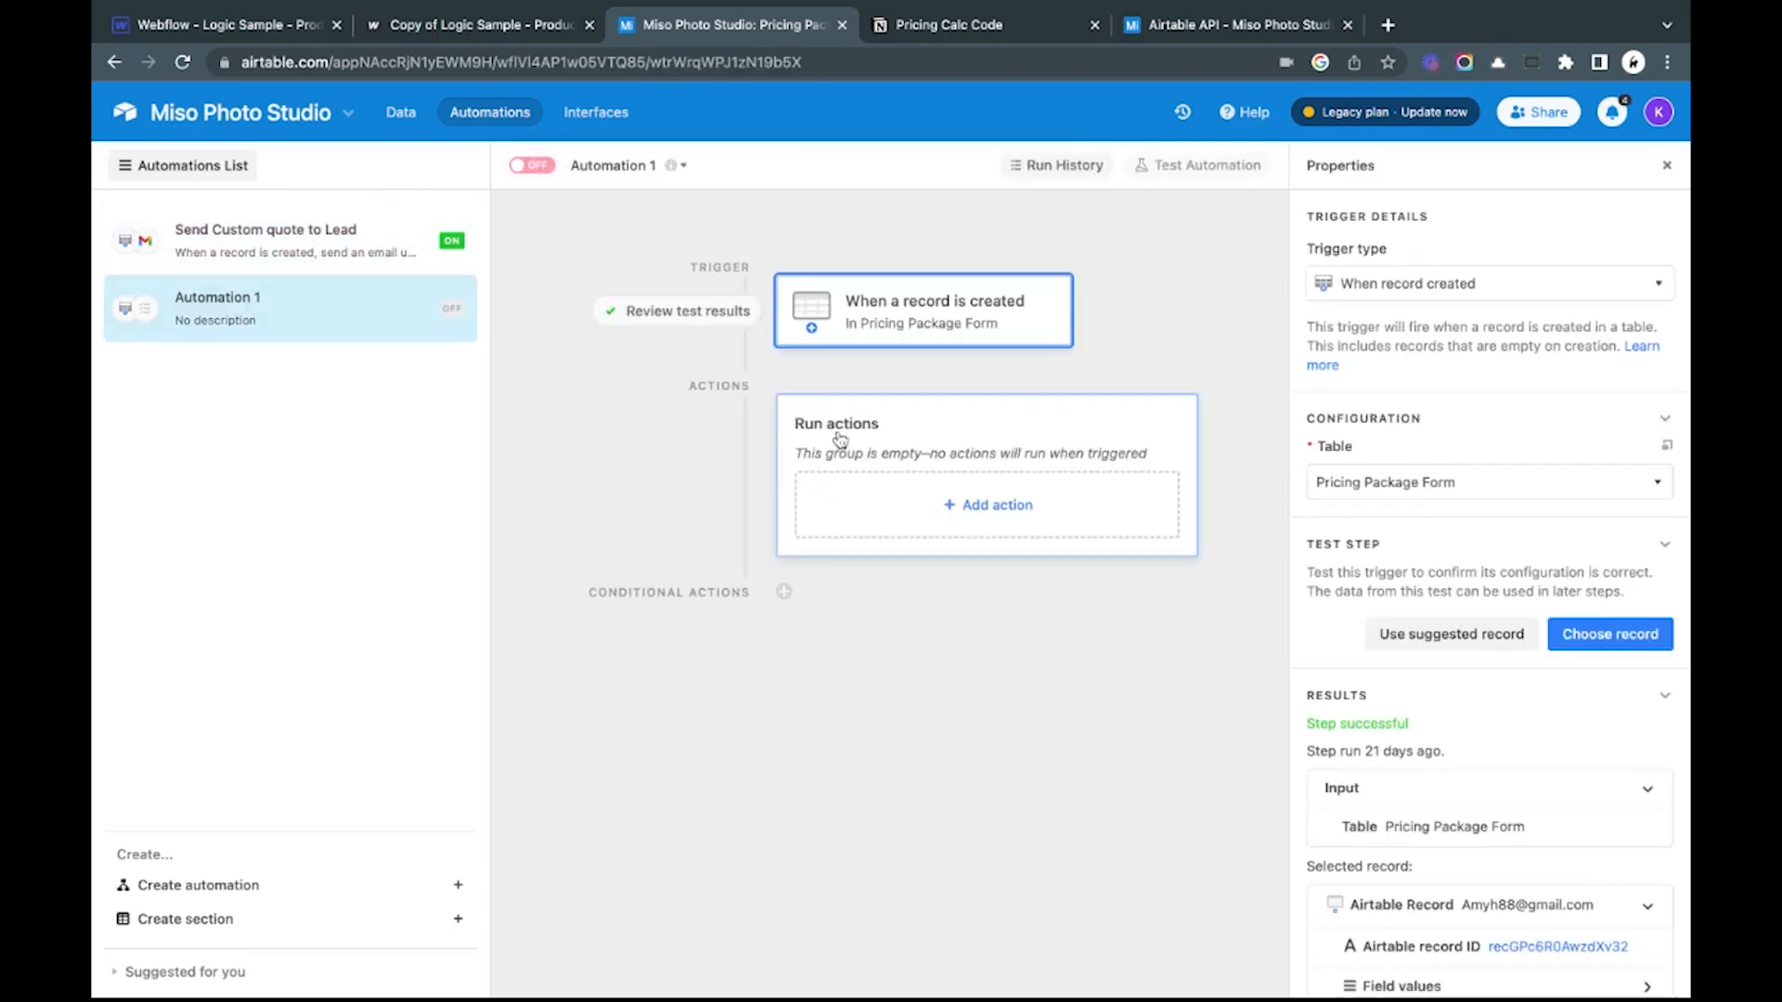
pyautogui.click(955, 506)
pyautogui.scroll(-3, 882, 742)
pyautogui.scroll(3, 882, 742)
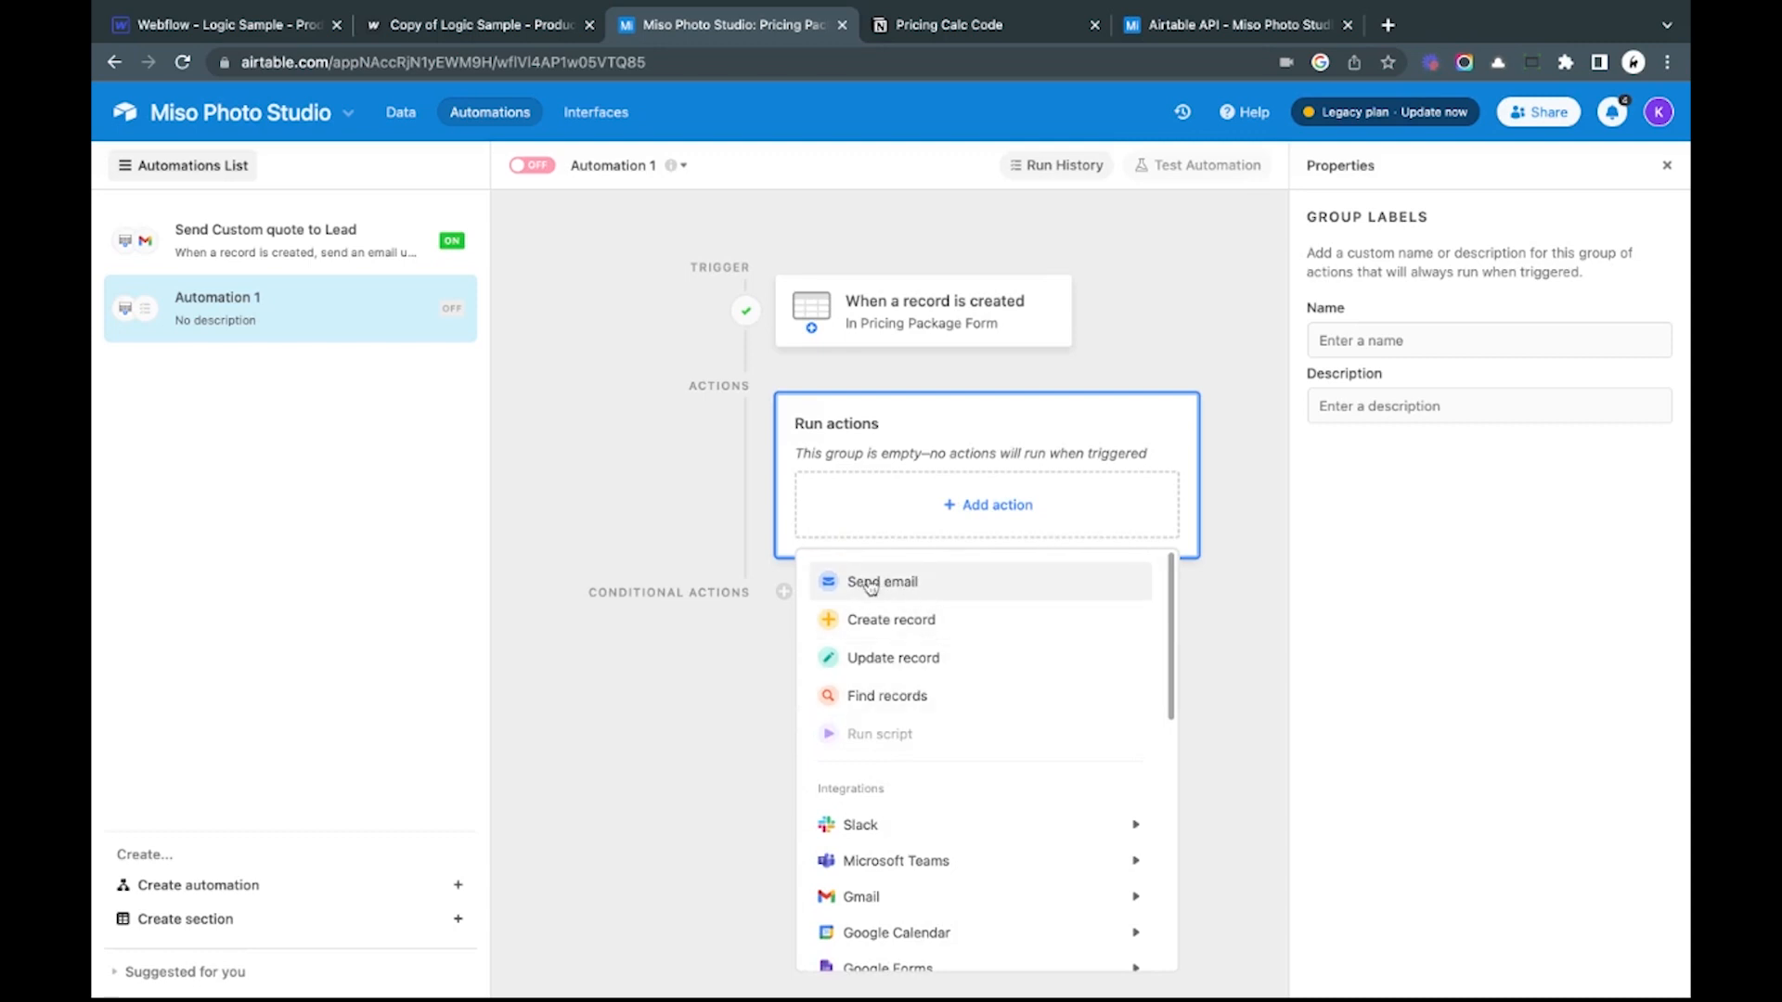
pyautogui.scroll(-1, 871, 586)
pyautogui.moveTo(861, 816)
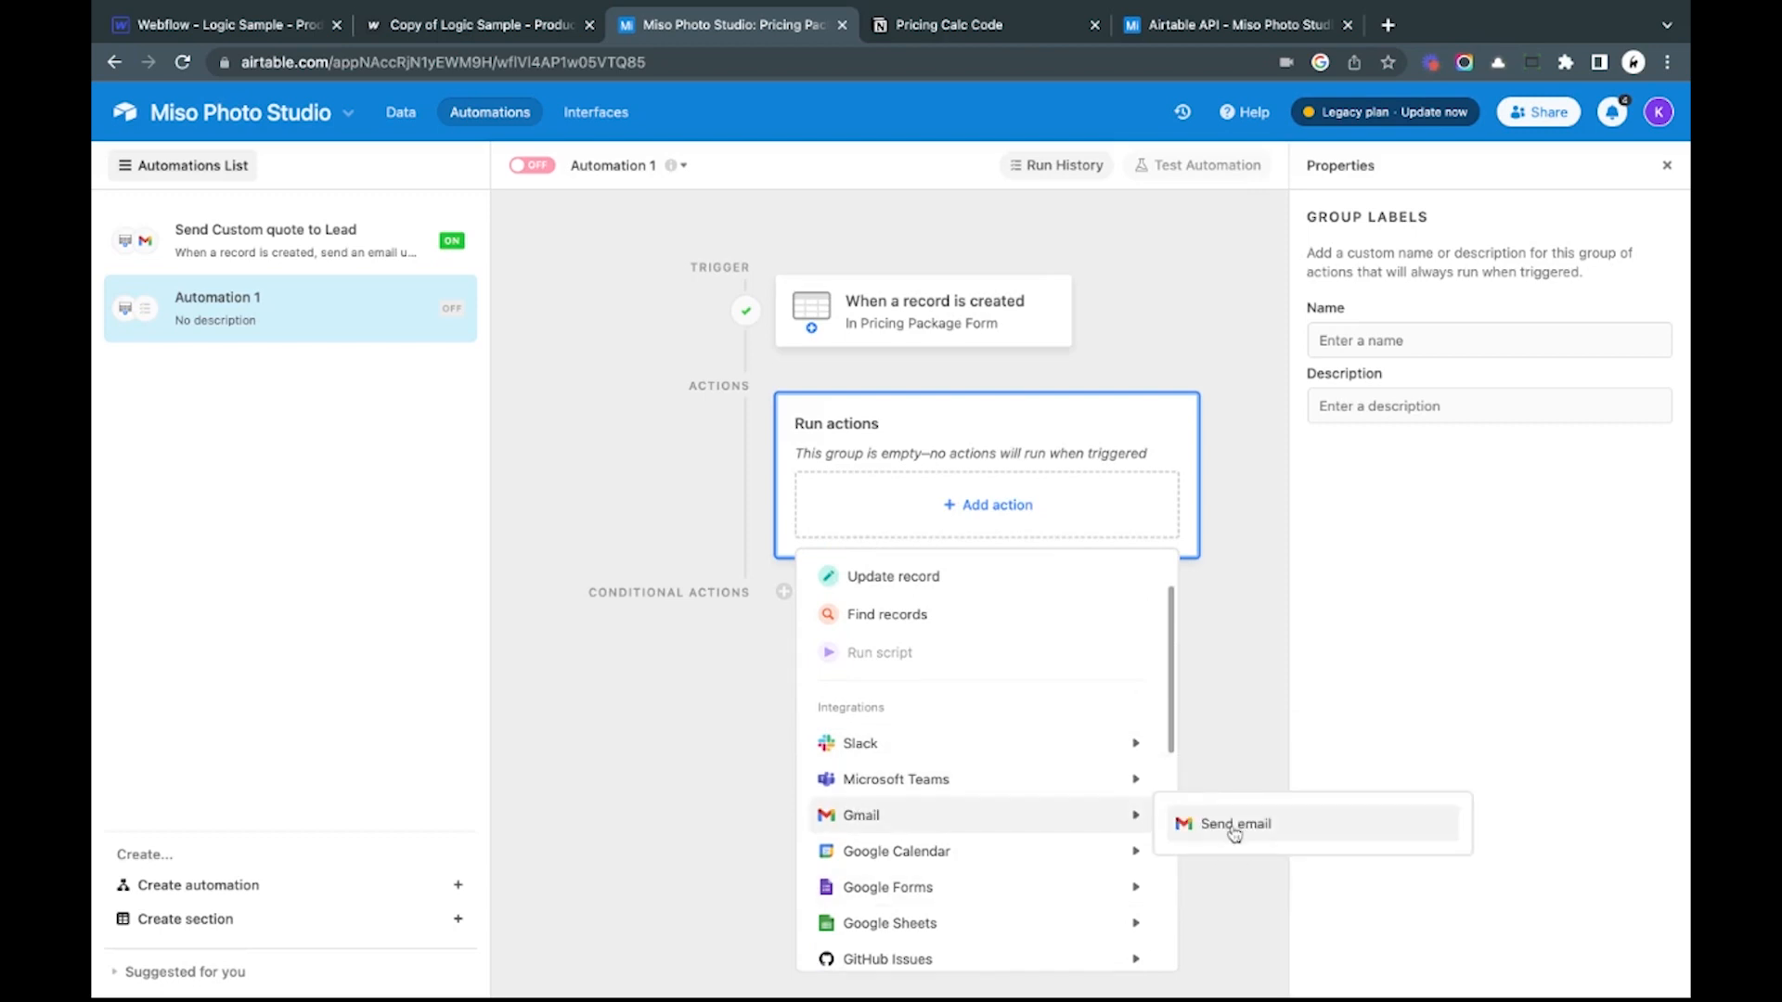
# Step: Open the Send Custom quote to Lead automation's Gmail action and view the options of the Email token in its recipient field
pyautogui.click(399, 243)
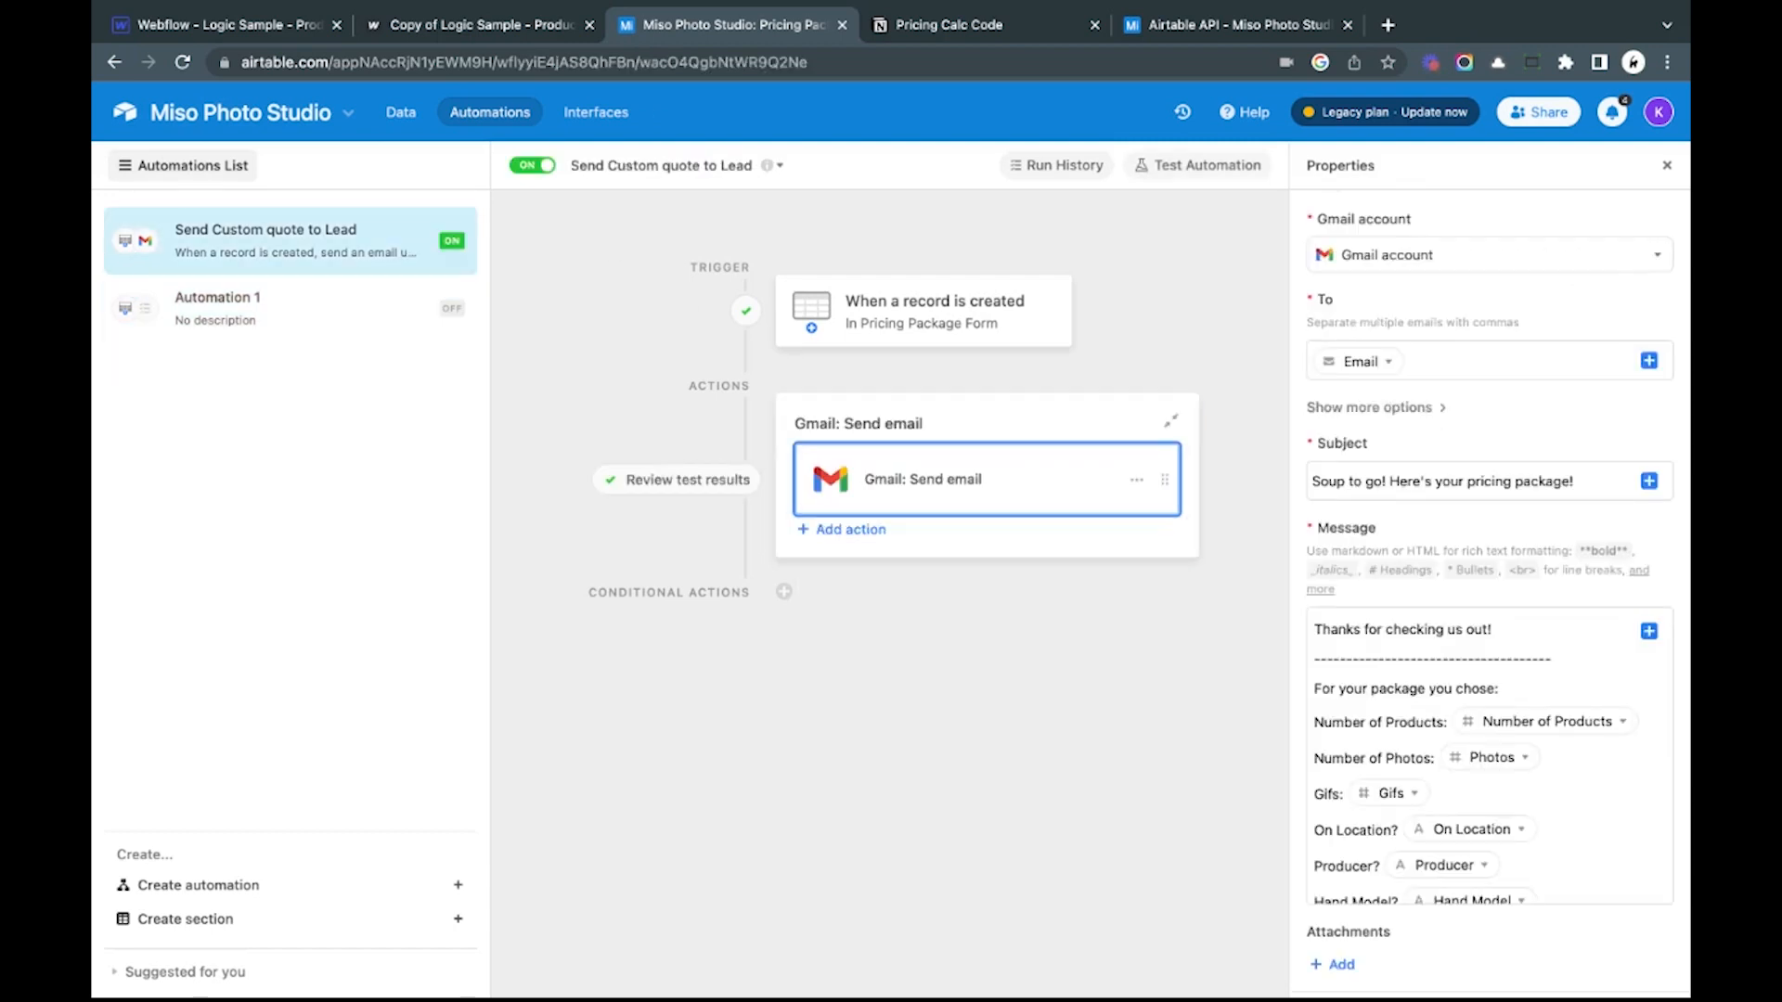
pyautogui.scroll(-2, 1490, 649)
pyautogui.scroll(1, 1489, 649)
pyautogui.scroll(1, 1489, 650)
pyautogui.click(1364, 398)
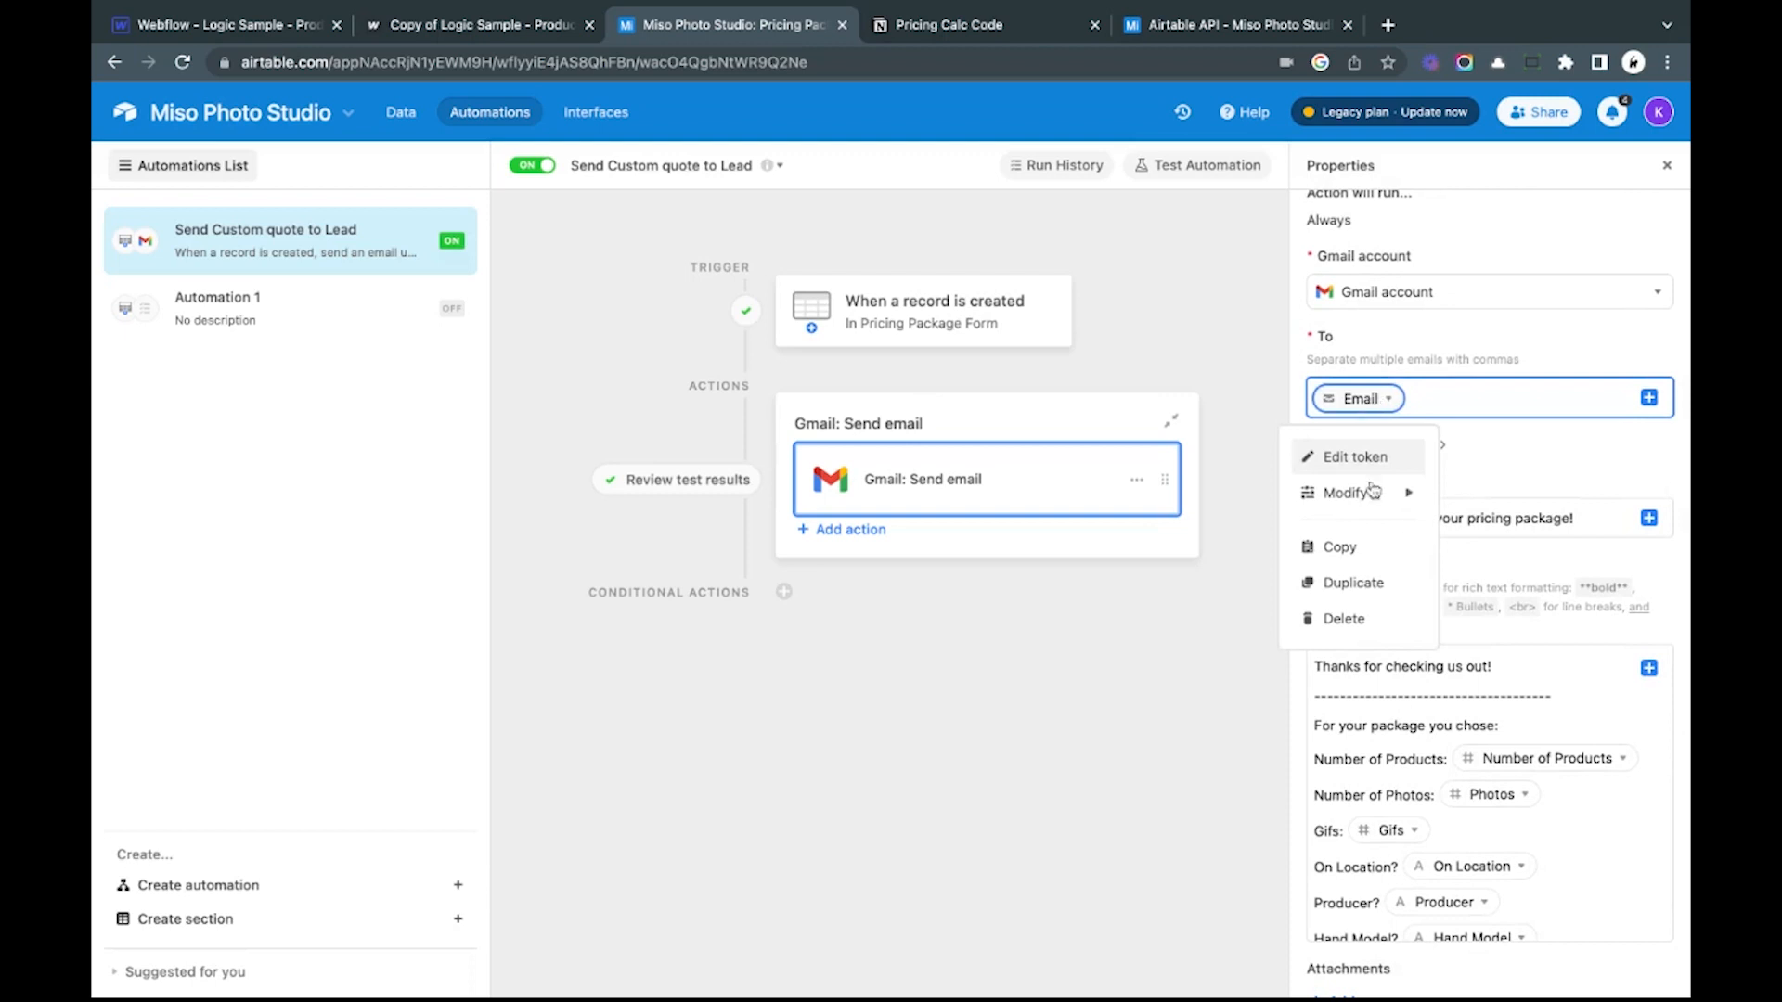
pyautogui.click(1392, 407)
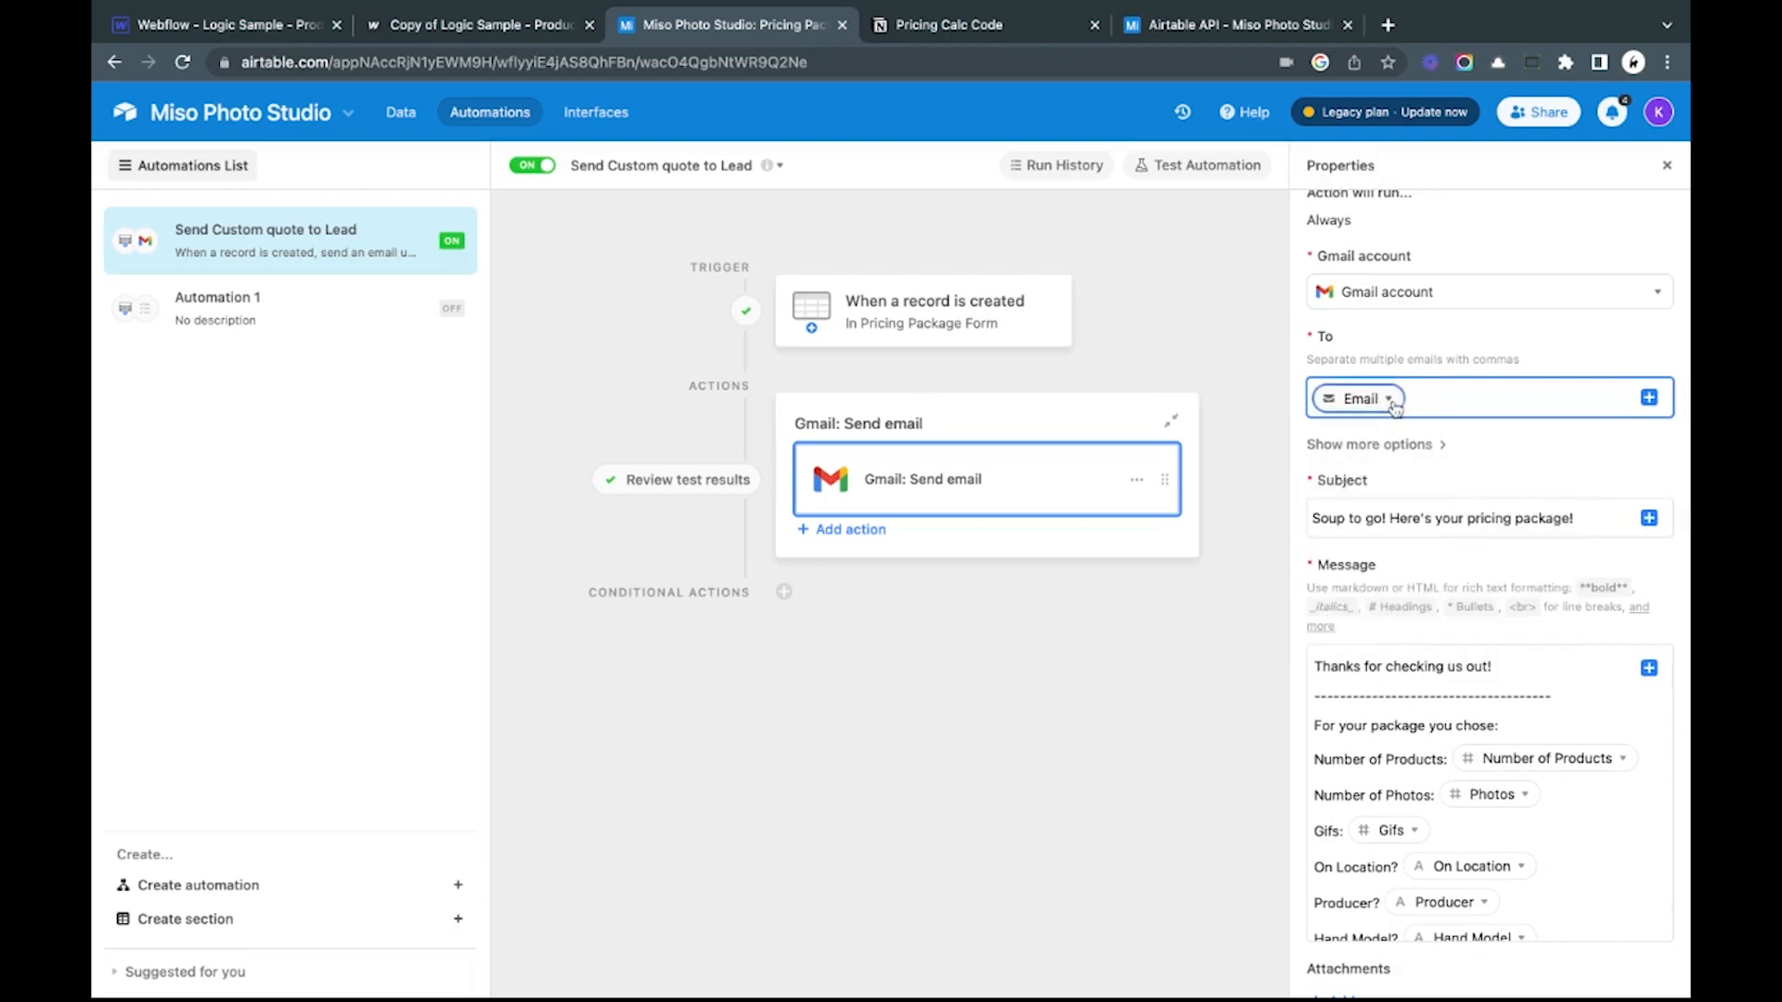
pyautogui.click(1392, 404)
pyautogui.moveTo(1412, 504)
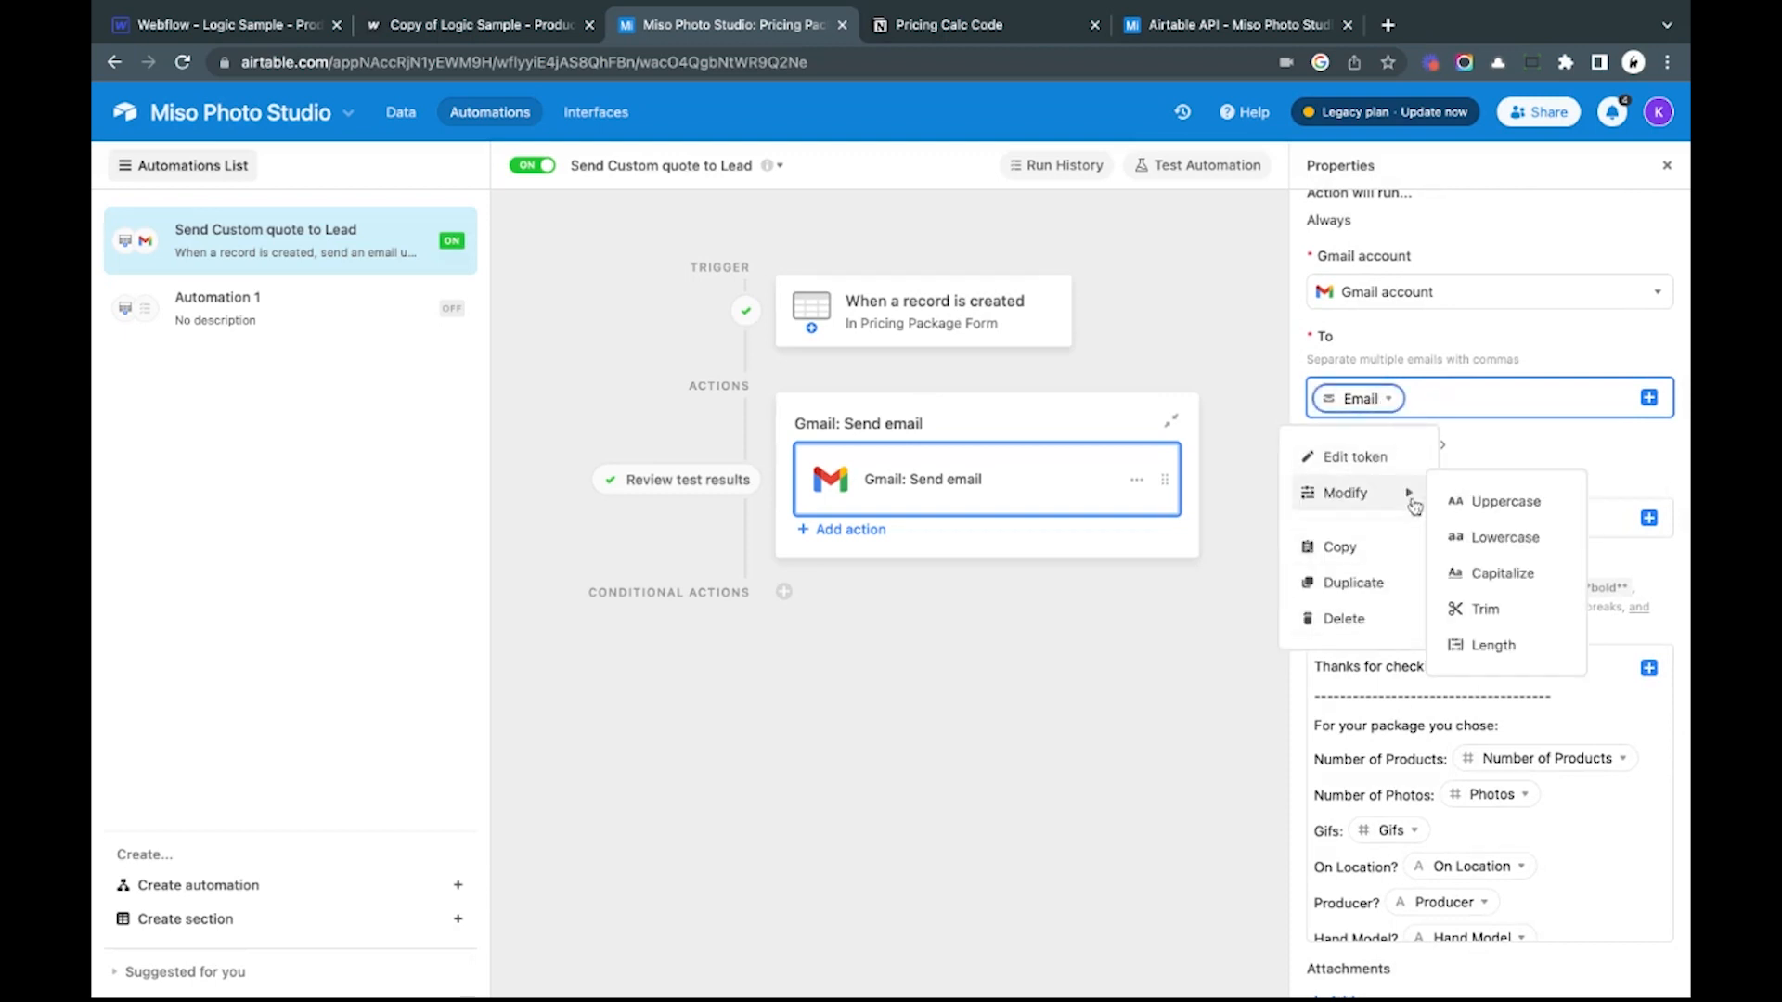
# Step: View the Pricing Package Form data that can be inserted as the email's recipient, and close the list without choosing any
pyautogui.click(1649, 398)
pyautogui.scroll(-1, 1412, 603)
pyautogui.scroll(1, 1412, 605)
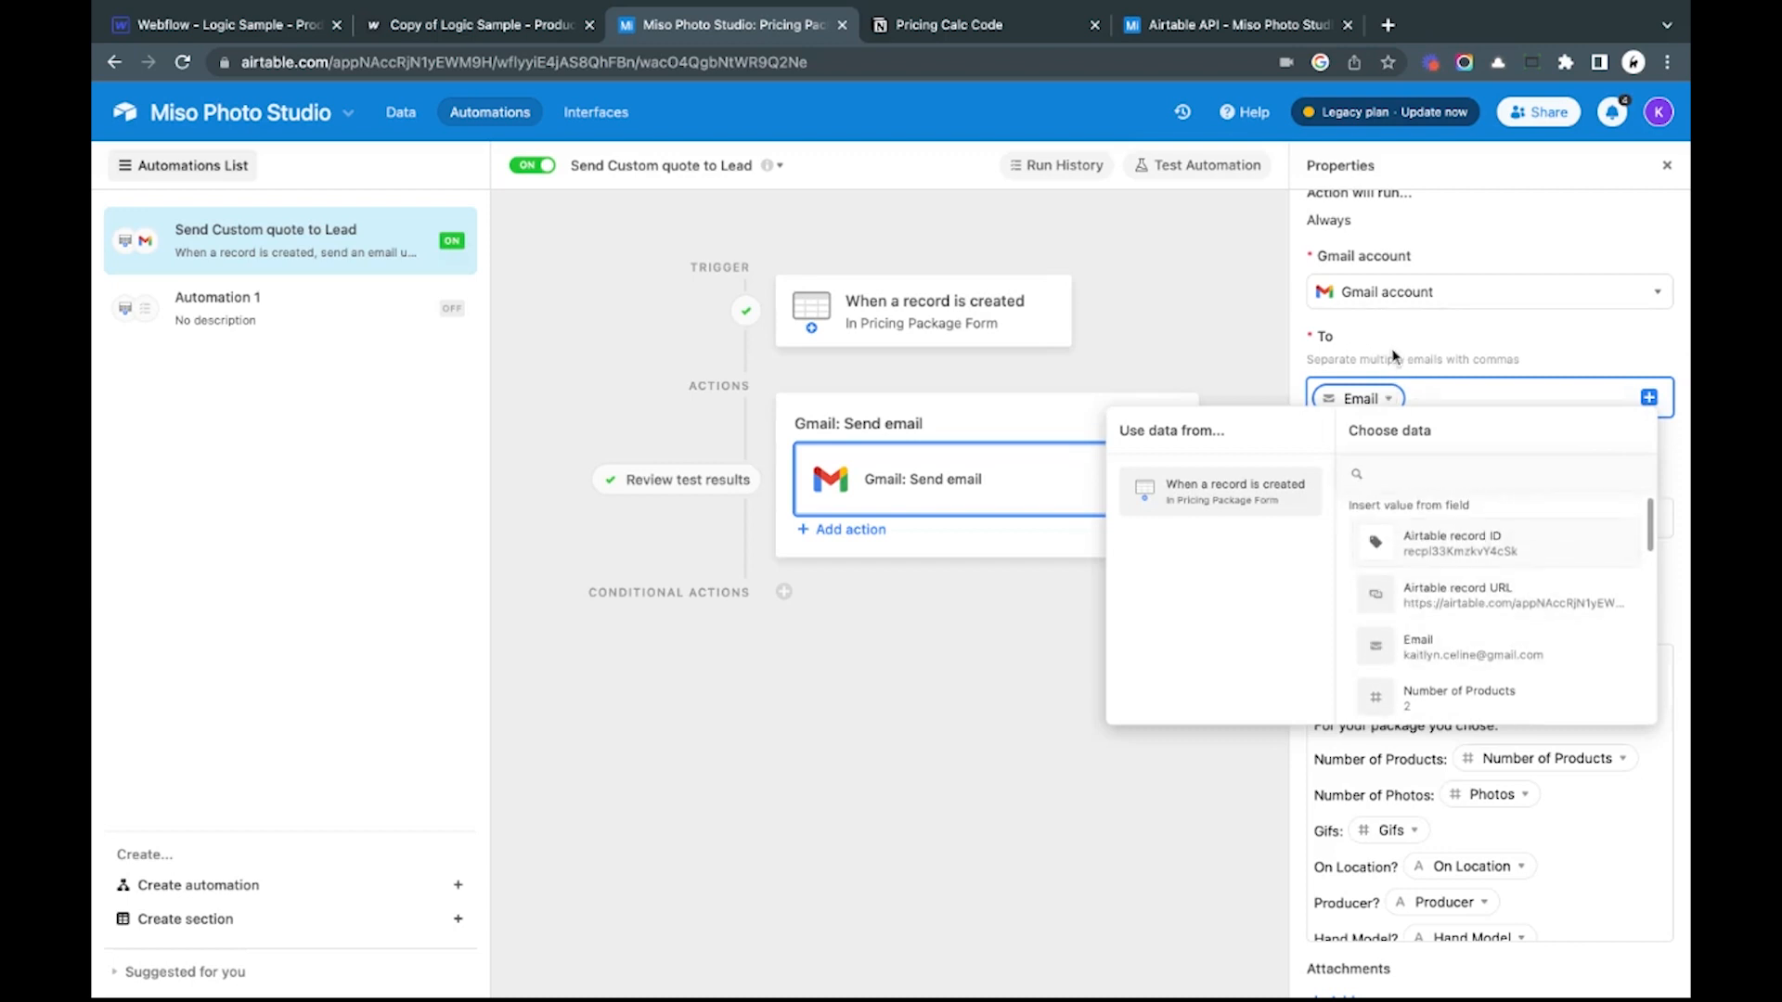
pyautogui.click(1096, 849)
pyautogui.click(1500, 399)
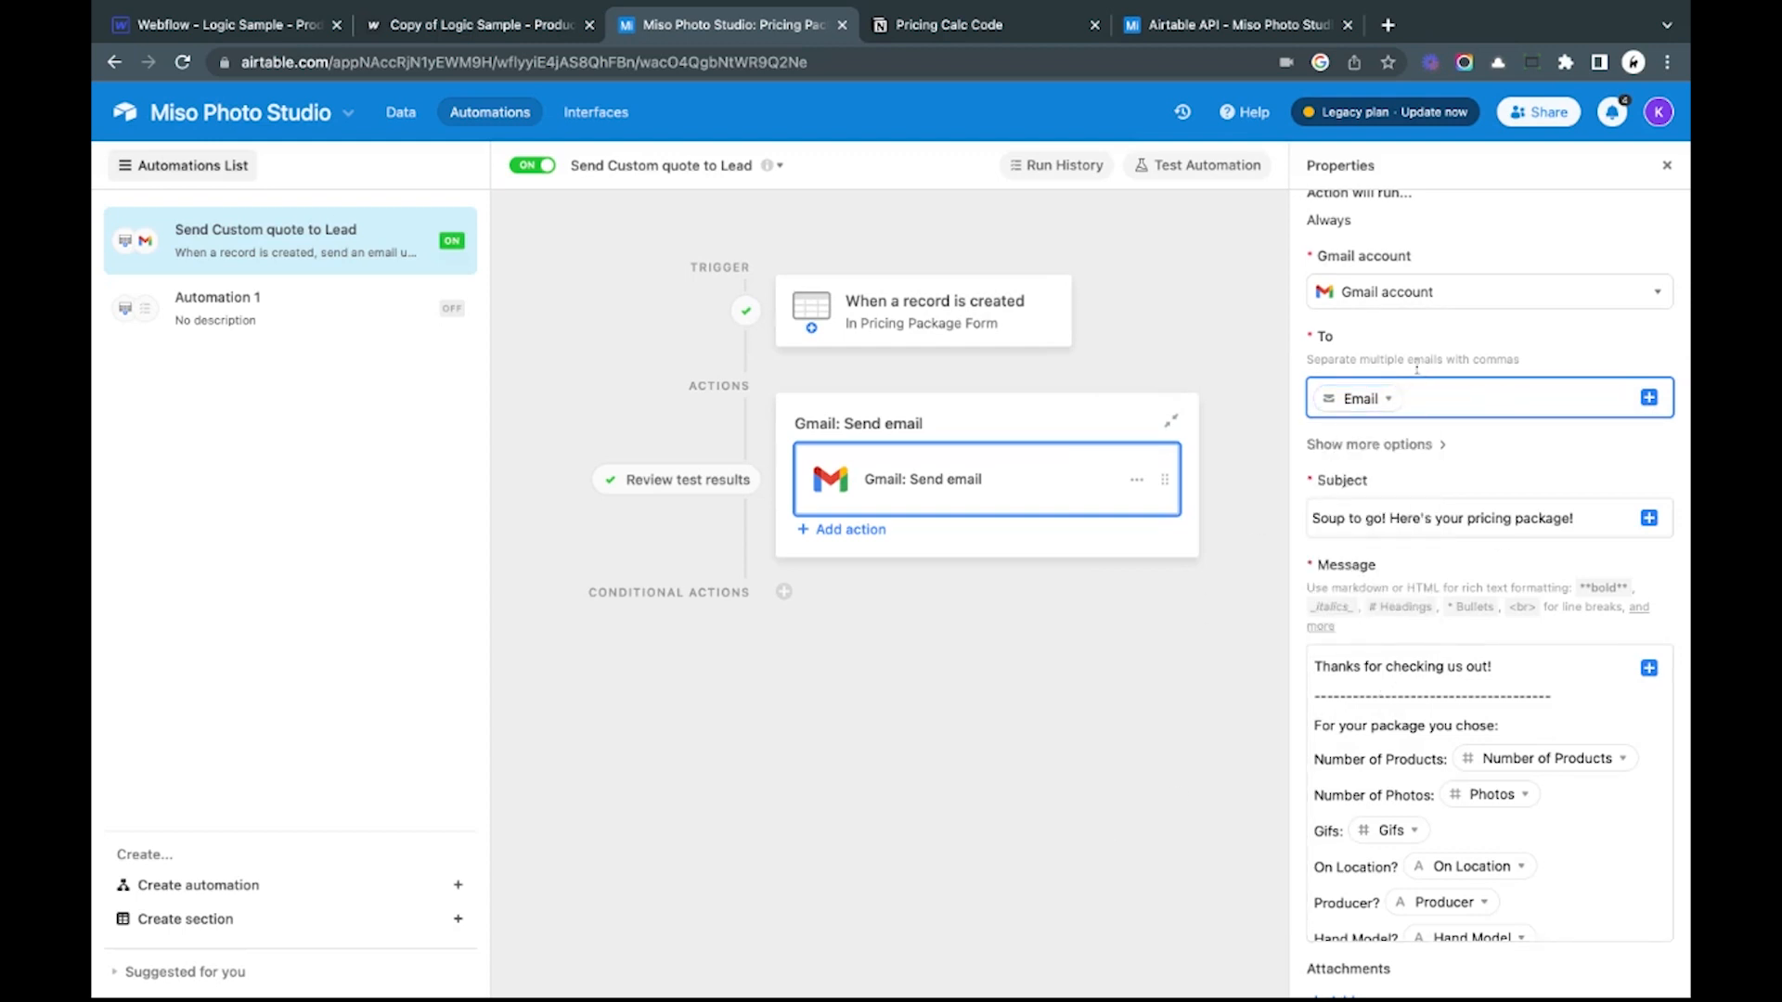
# Step: Review the Gmail action's subject and message body with its tokens for the chosen package options, from Number of Products to Stylist
pyautogui.scroll(-3, 1416, 368)
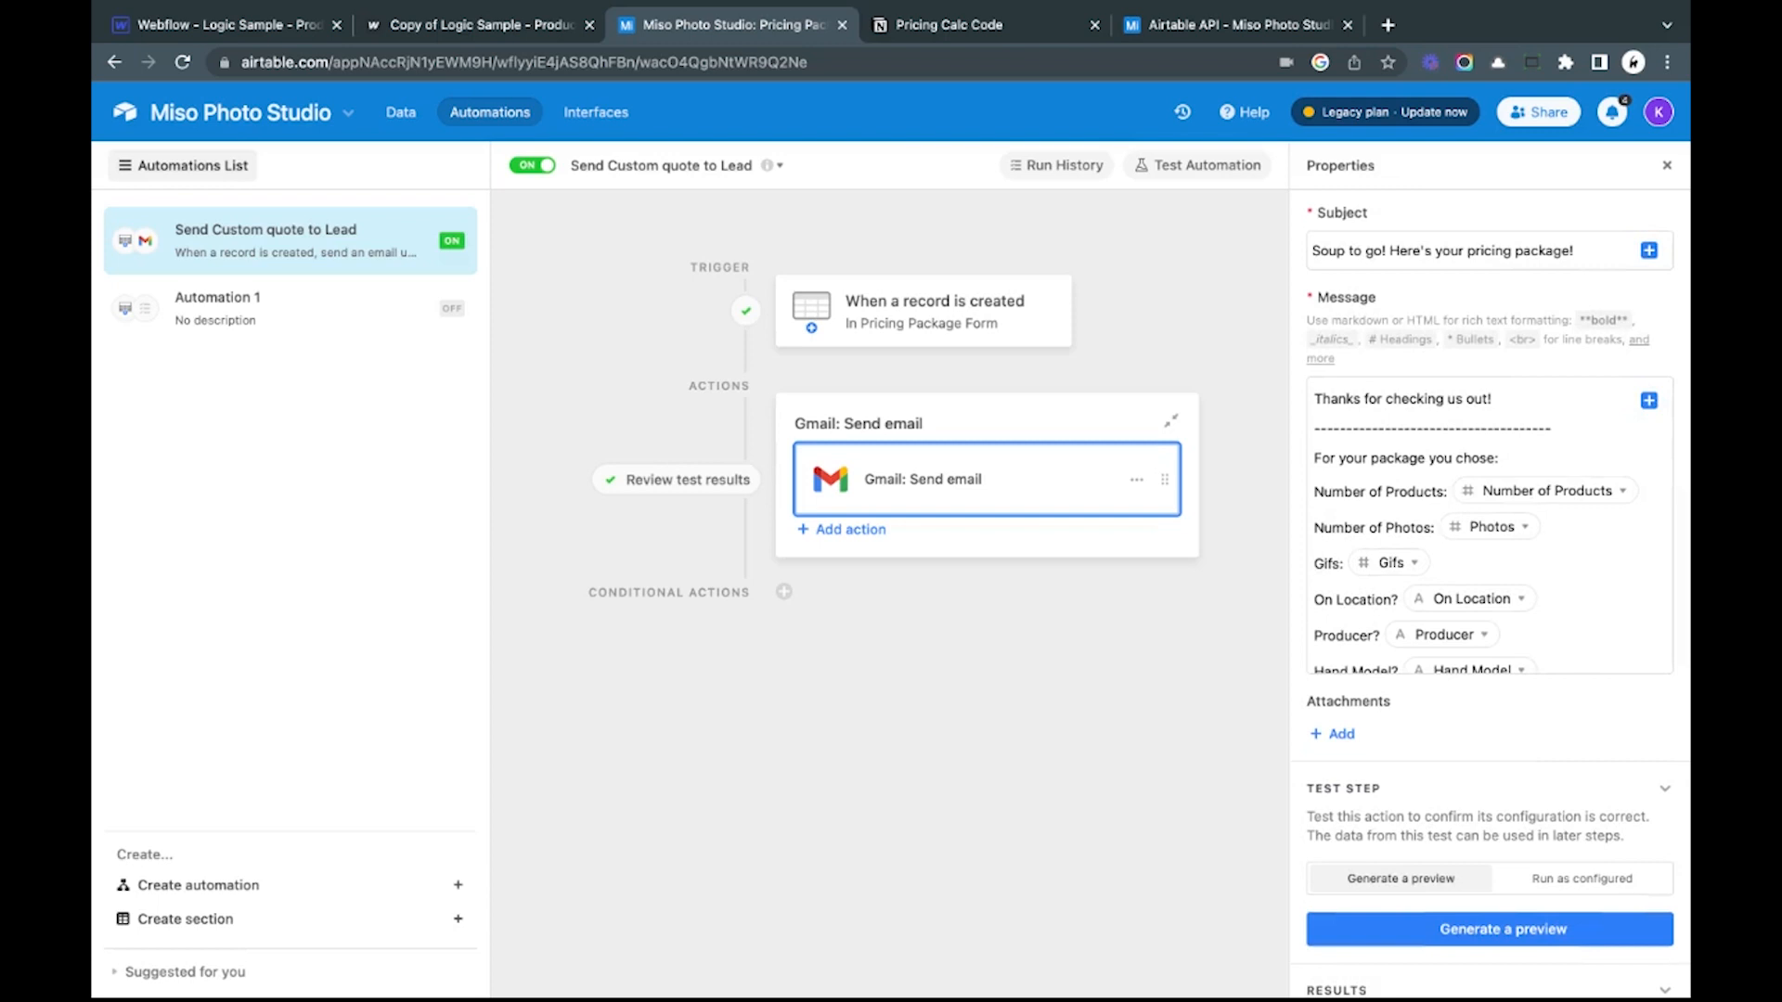
pyautogui.scroll(-1, 1370, 362)
pyautogui.moveTo(1369, 360); pyautogui.dragTo(1430, 525)
pyautogui.click(1636, 610)
pyautogui.scroll(-1, 1375, 380)
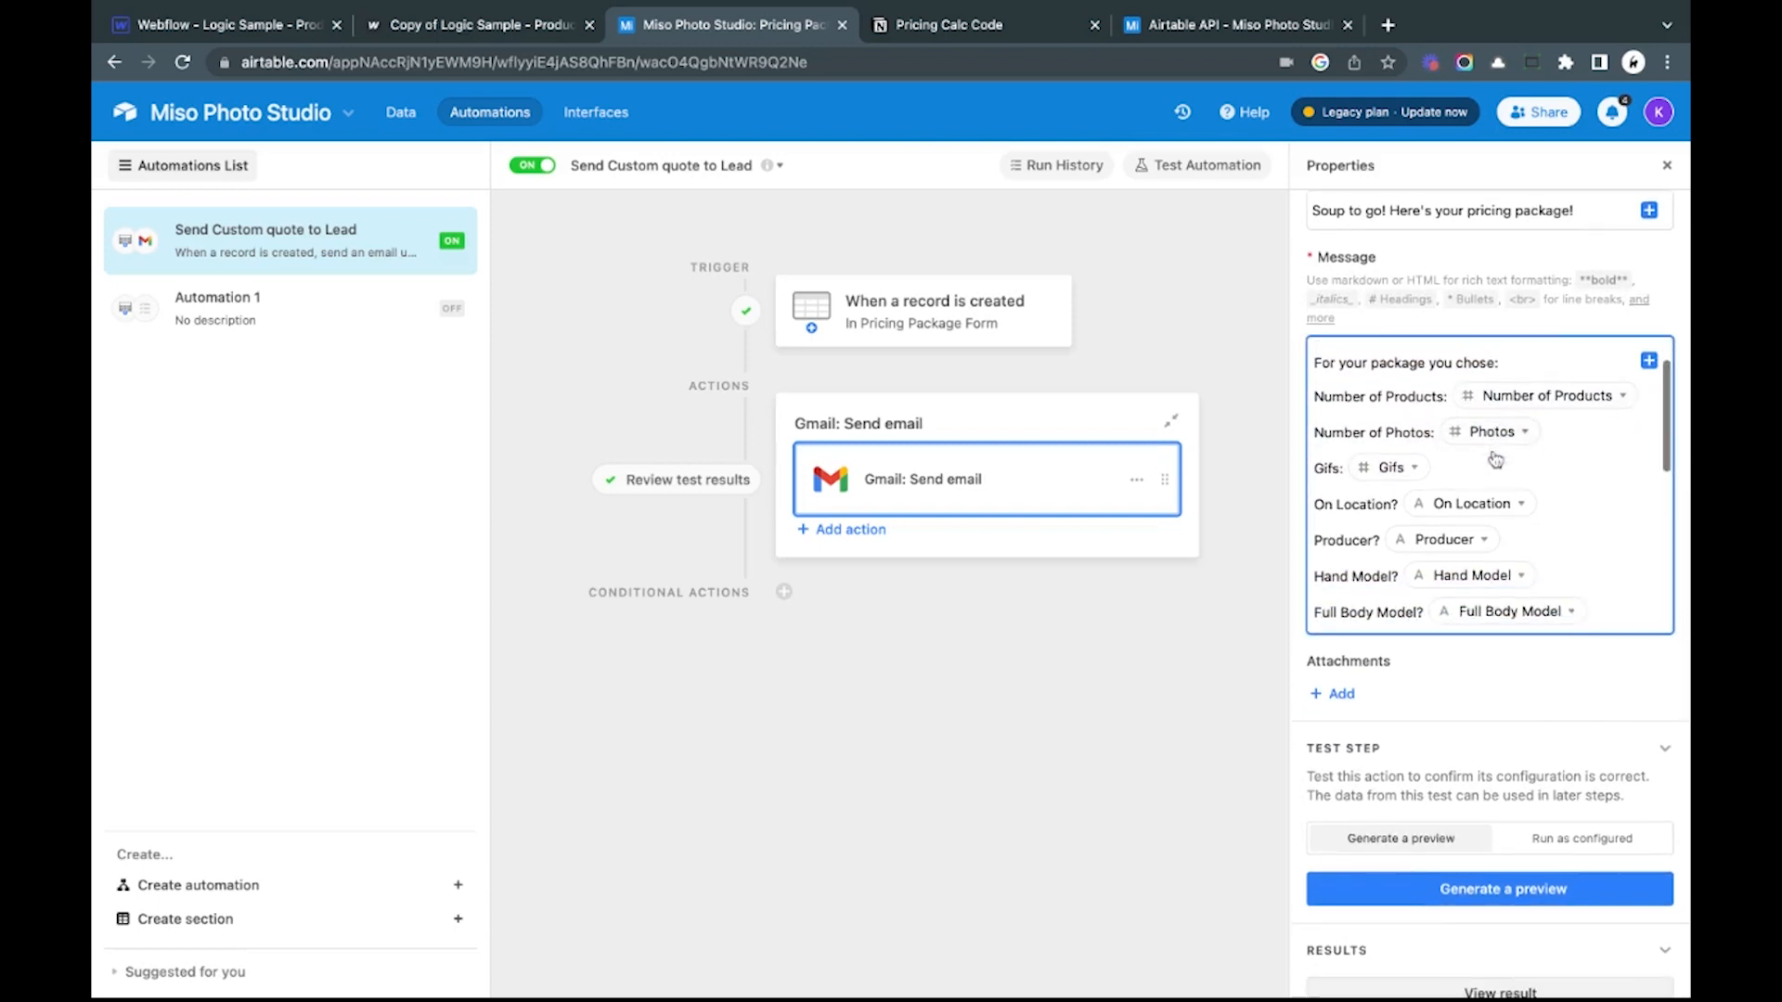
pyautogui.scroll(1, 1375, 381)
pyautogui.scroll(-1, 1375, 380)
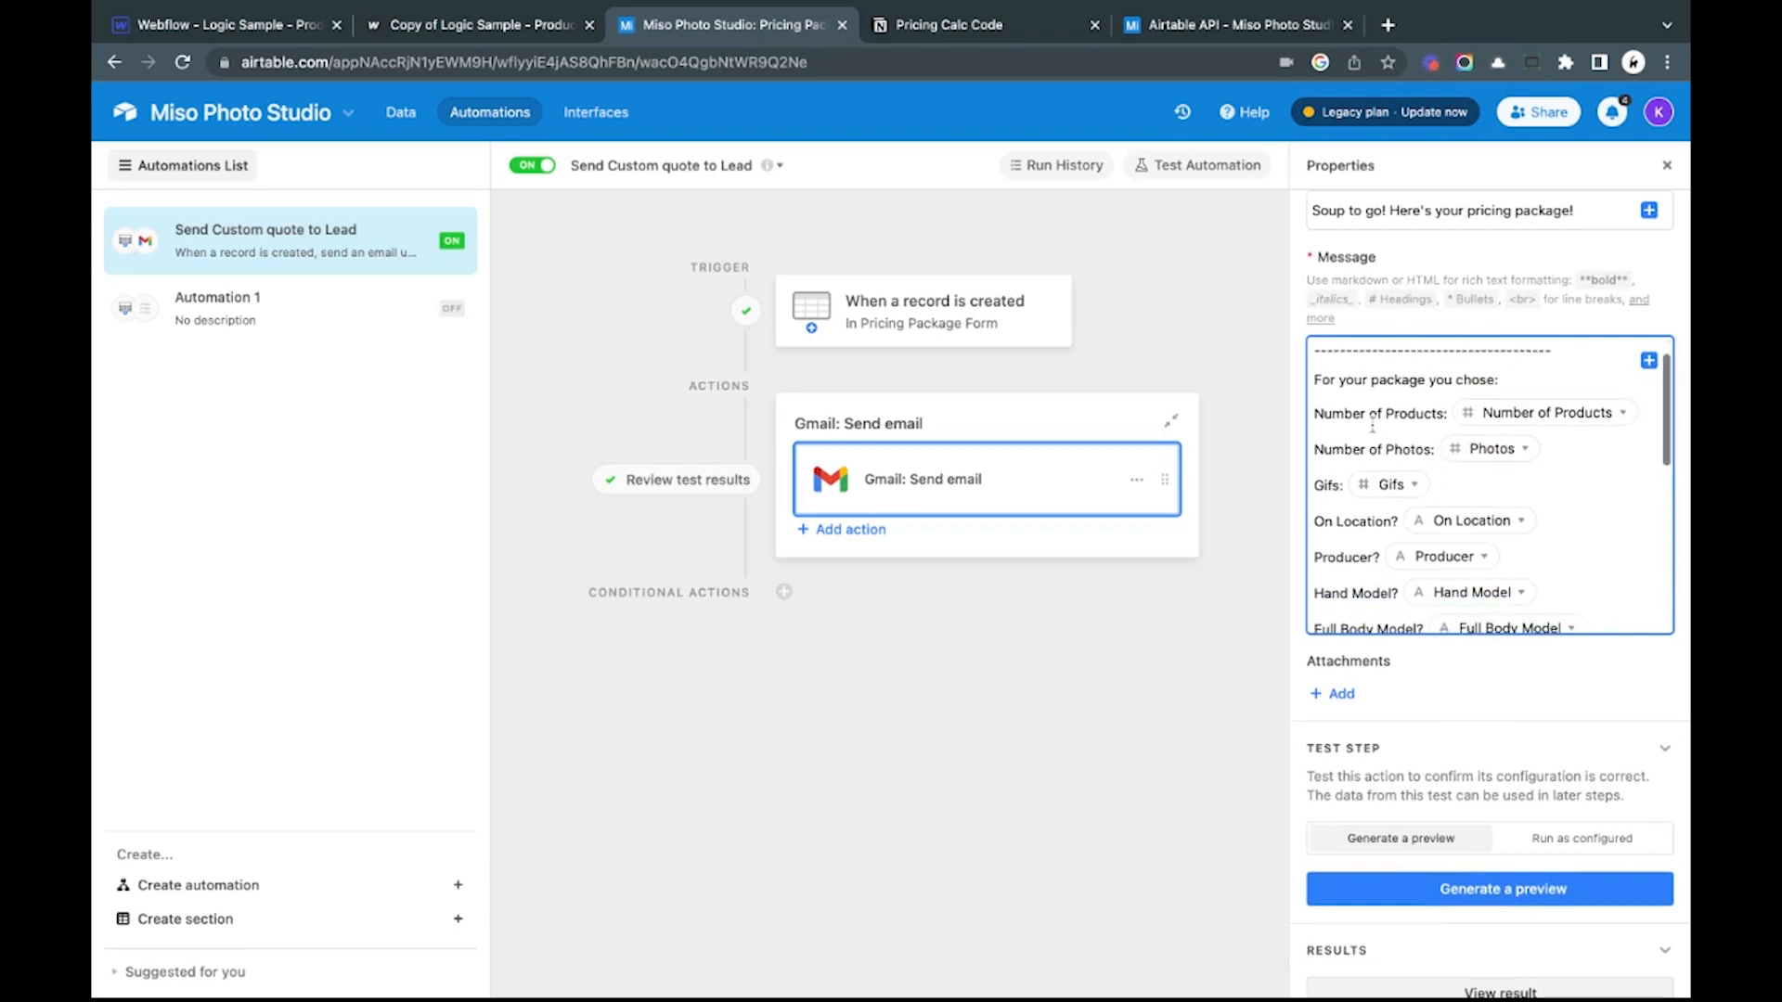
pyautogui.moveTo(1513, 417)
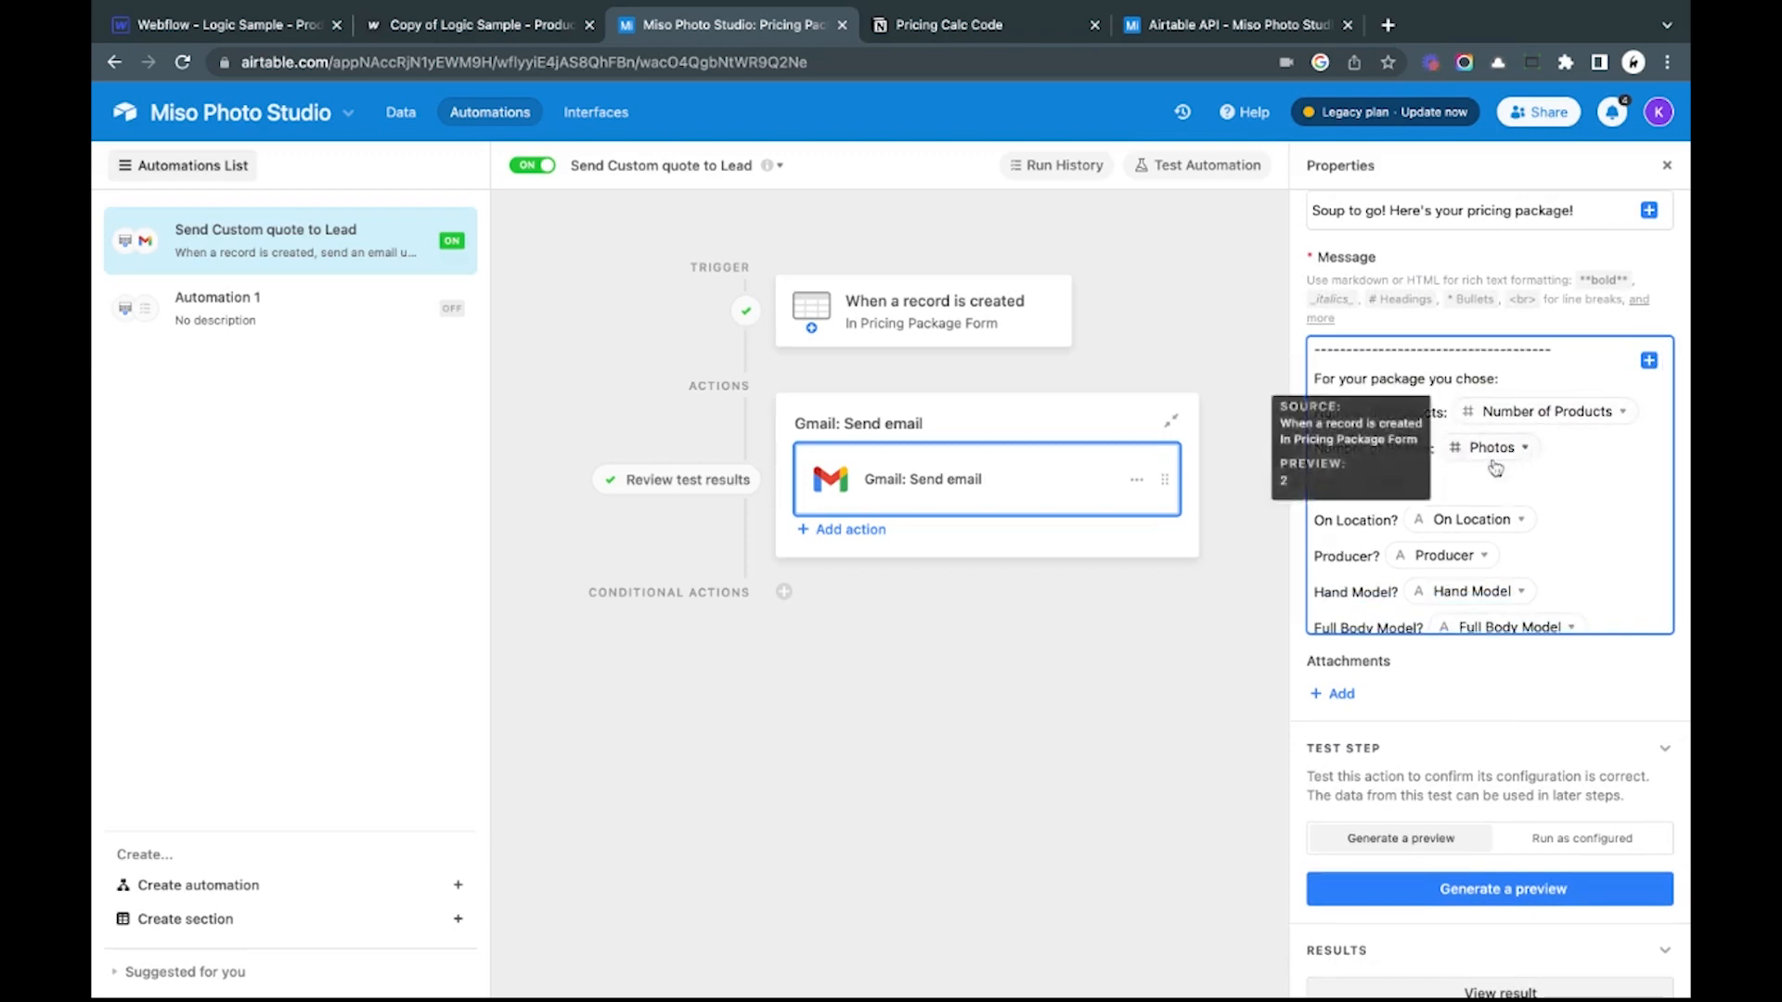
pyautogui.scroll(-2, 1464, 492)
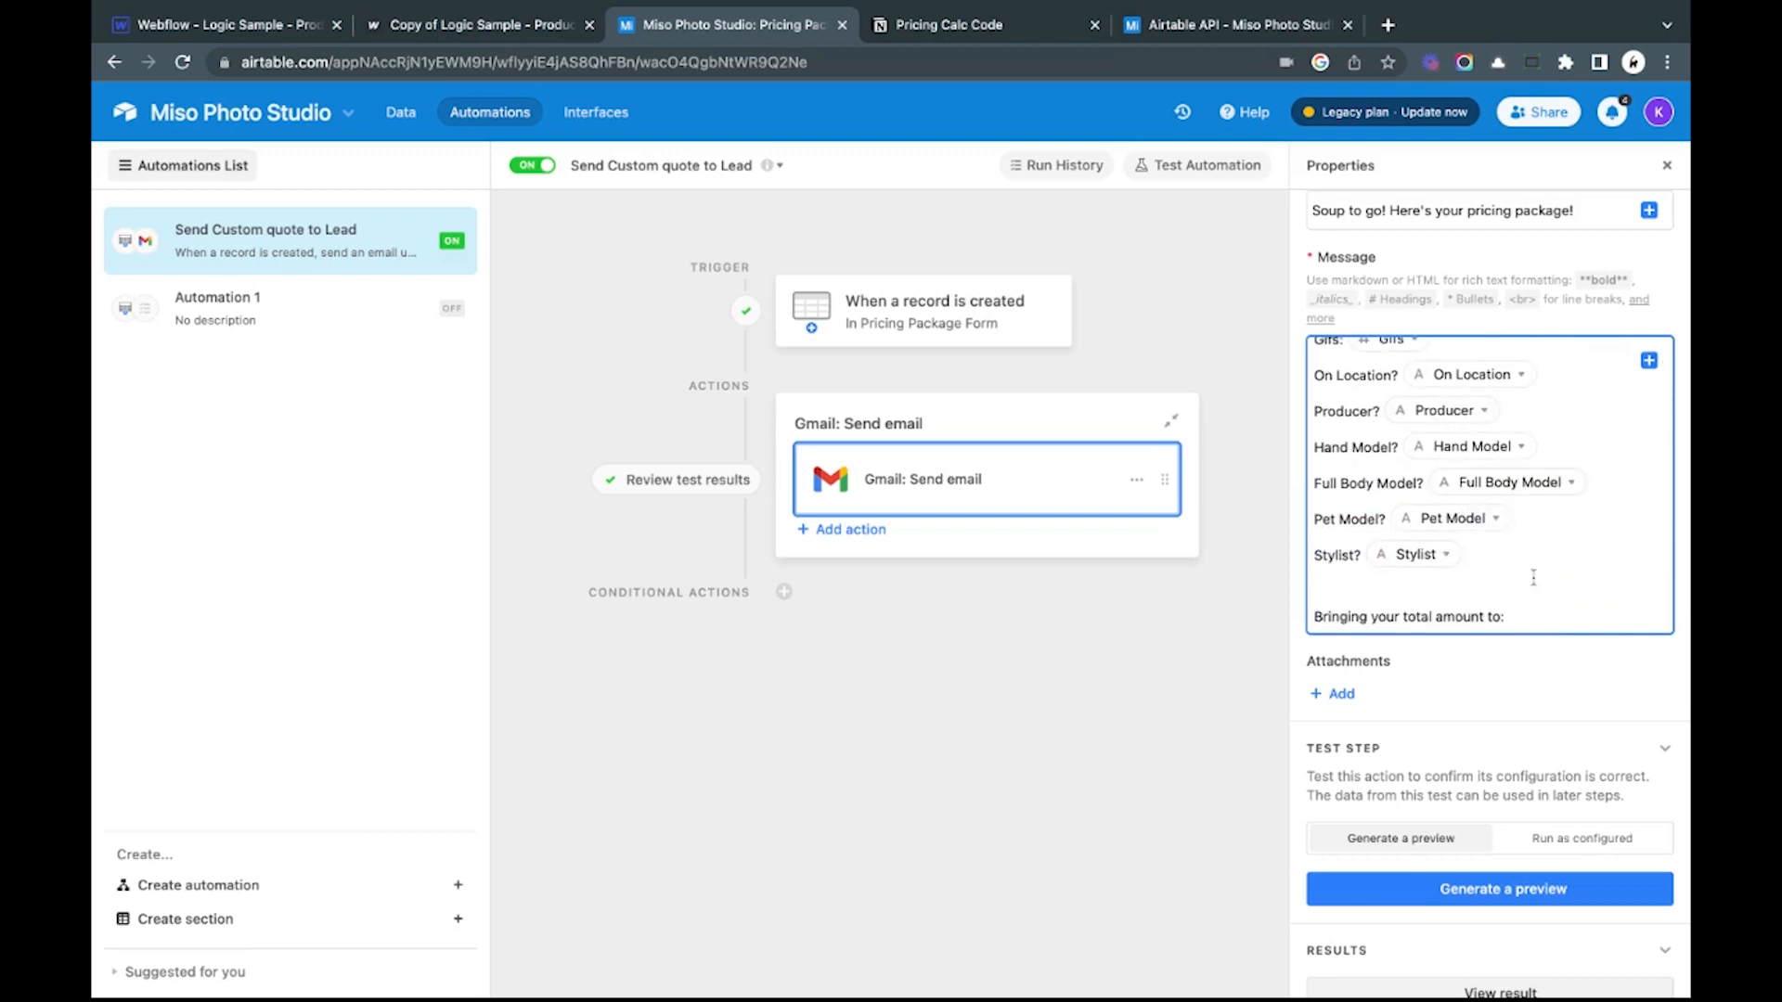
pyautogui.moveTo(1533, 576); pyautogui.dragTo(1387, 573)
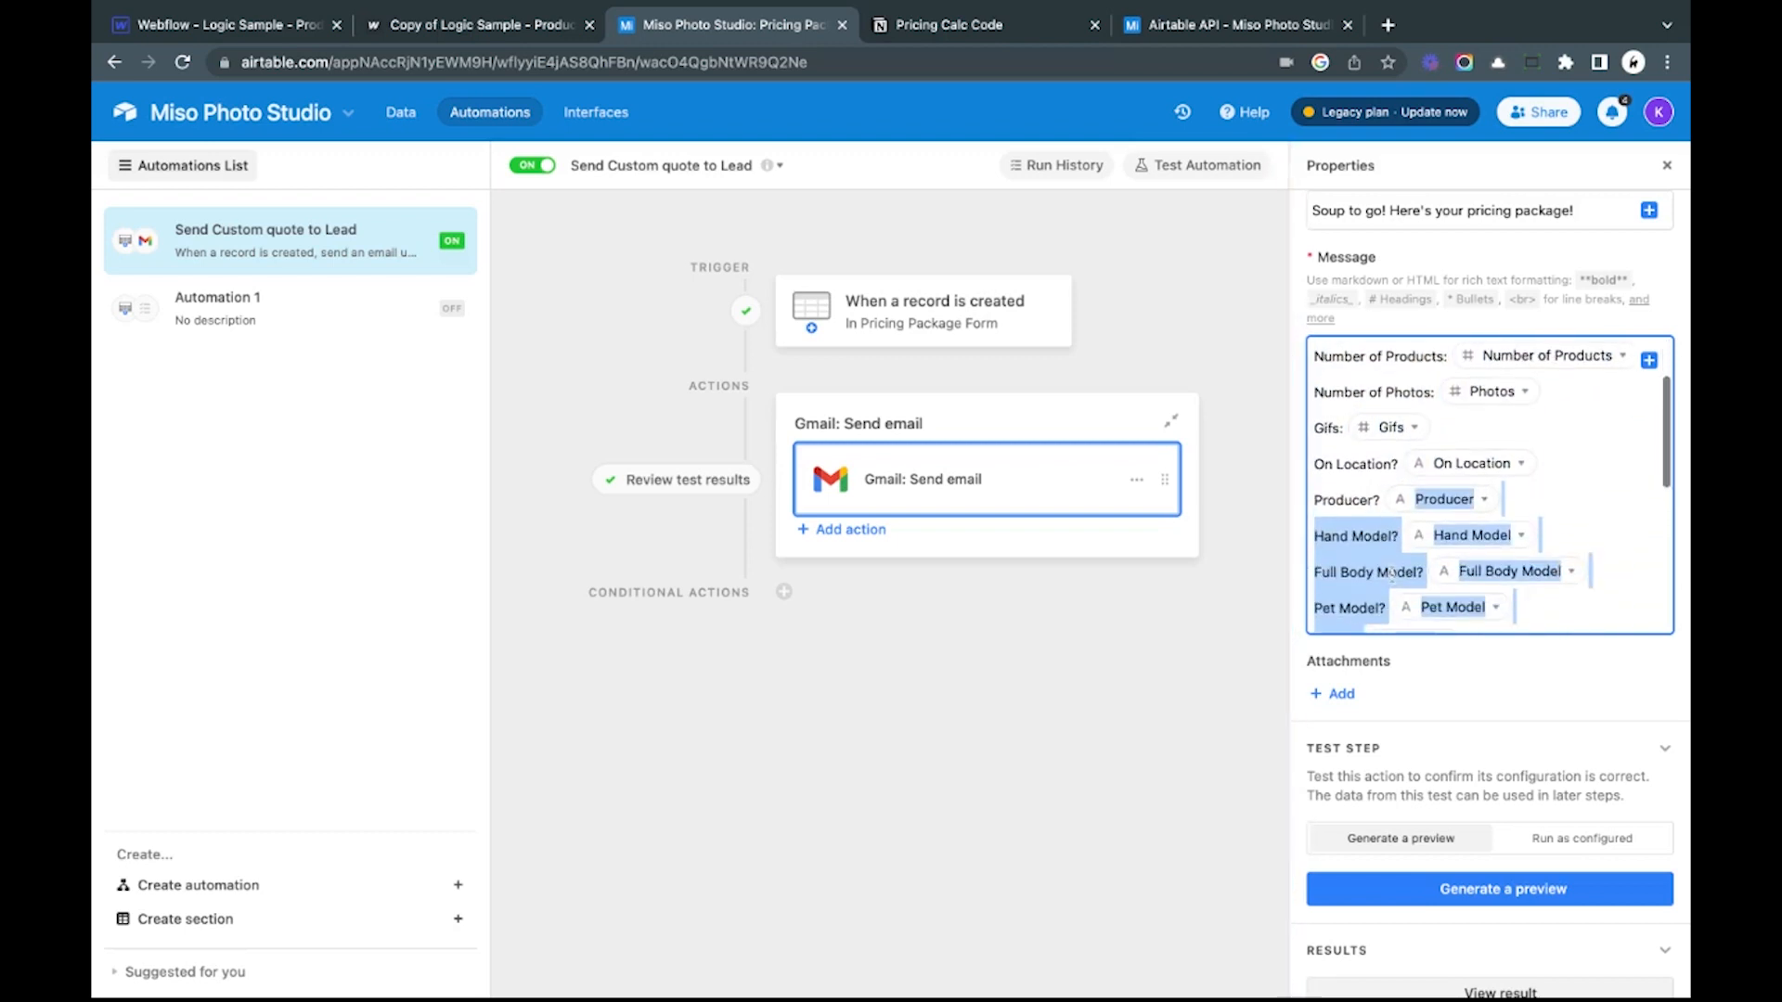
# Step: Check the columns of the Pricing Package Form table, and return to the automations
pyautogui.click(401, 112)
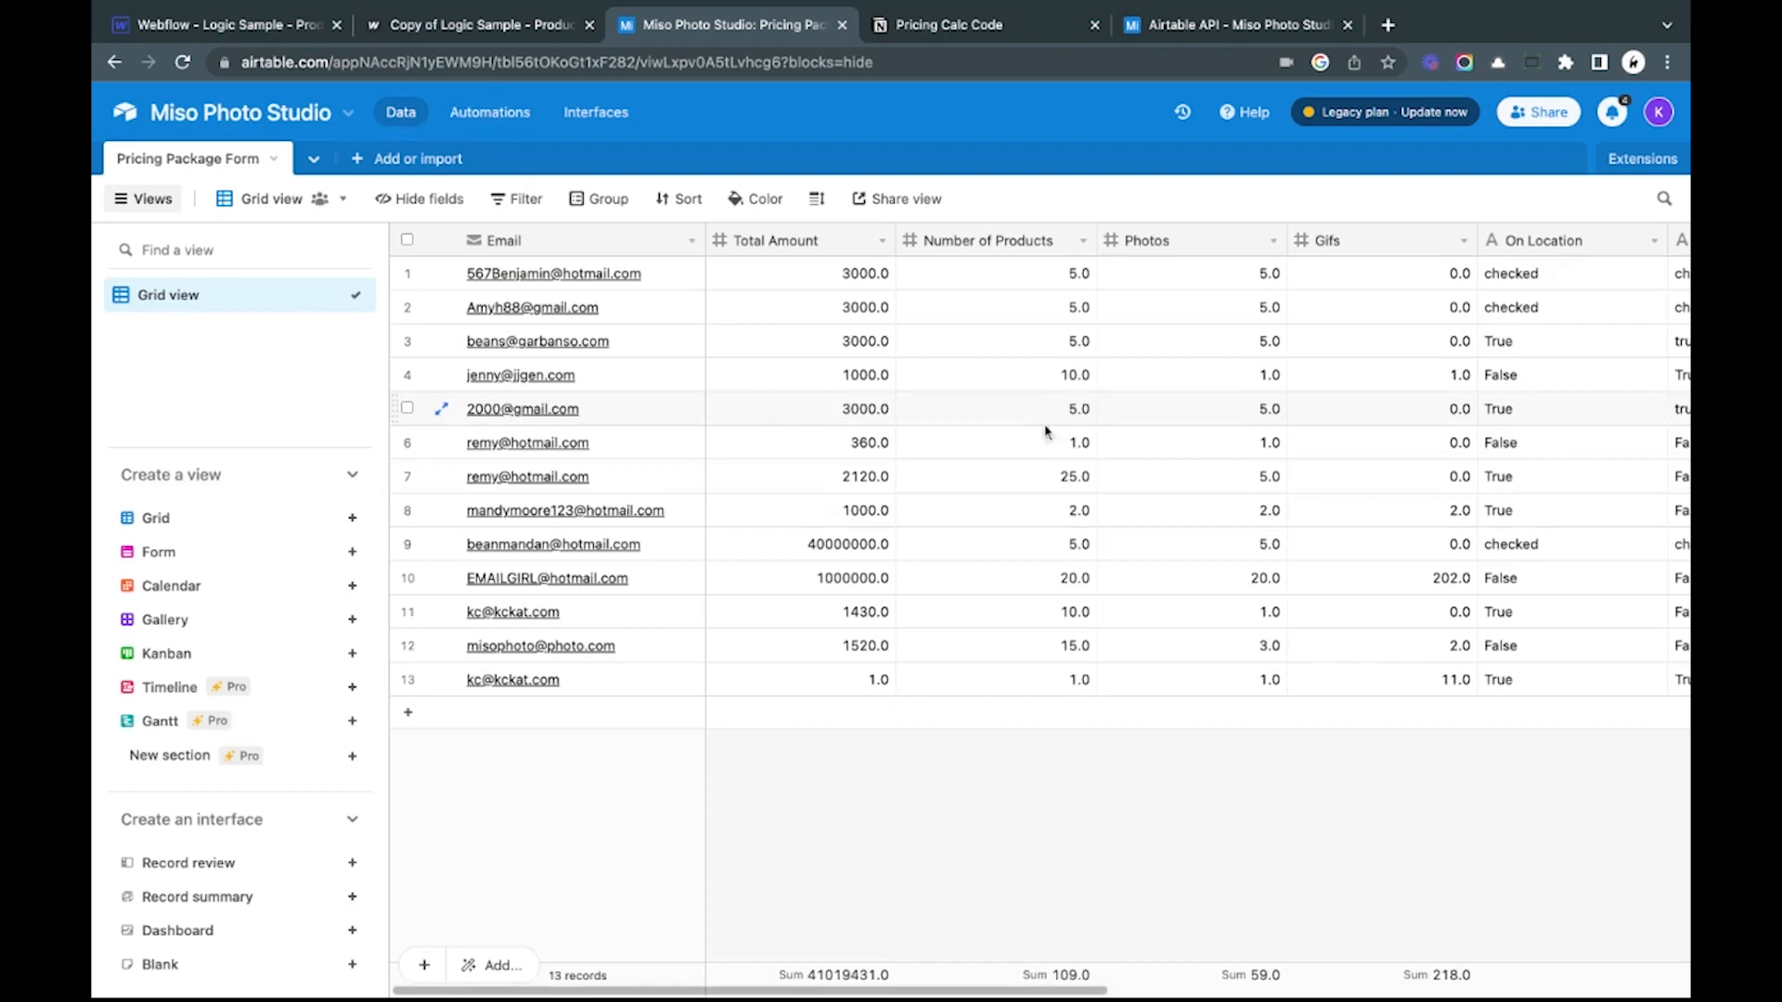
pyautogui.hscroll(6, 1230, 501)
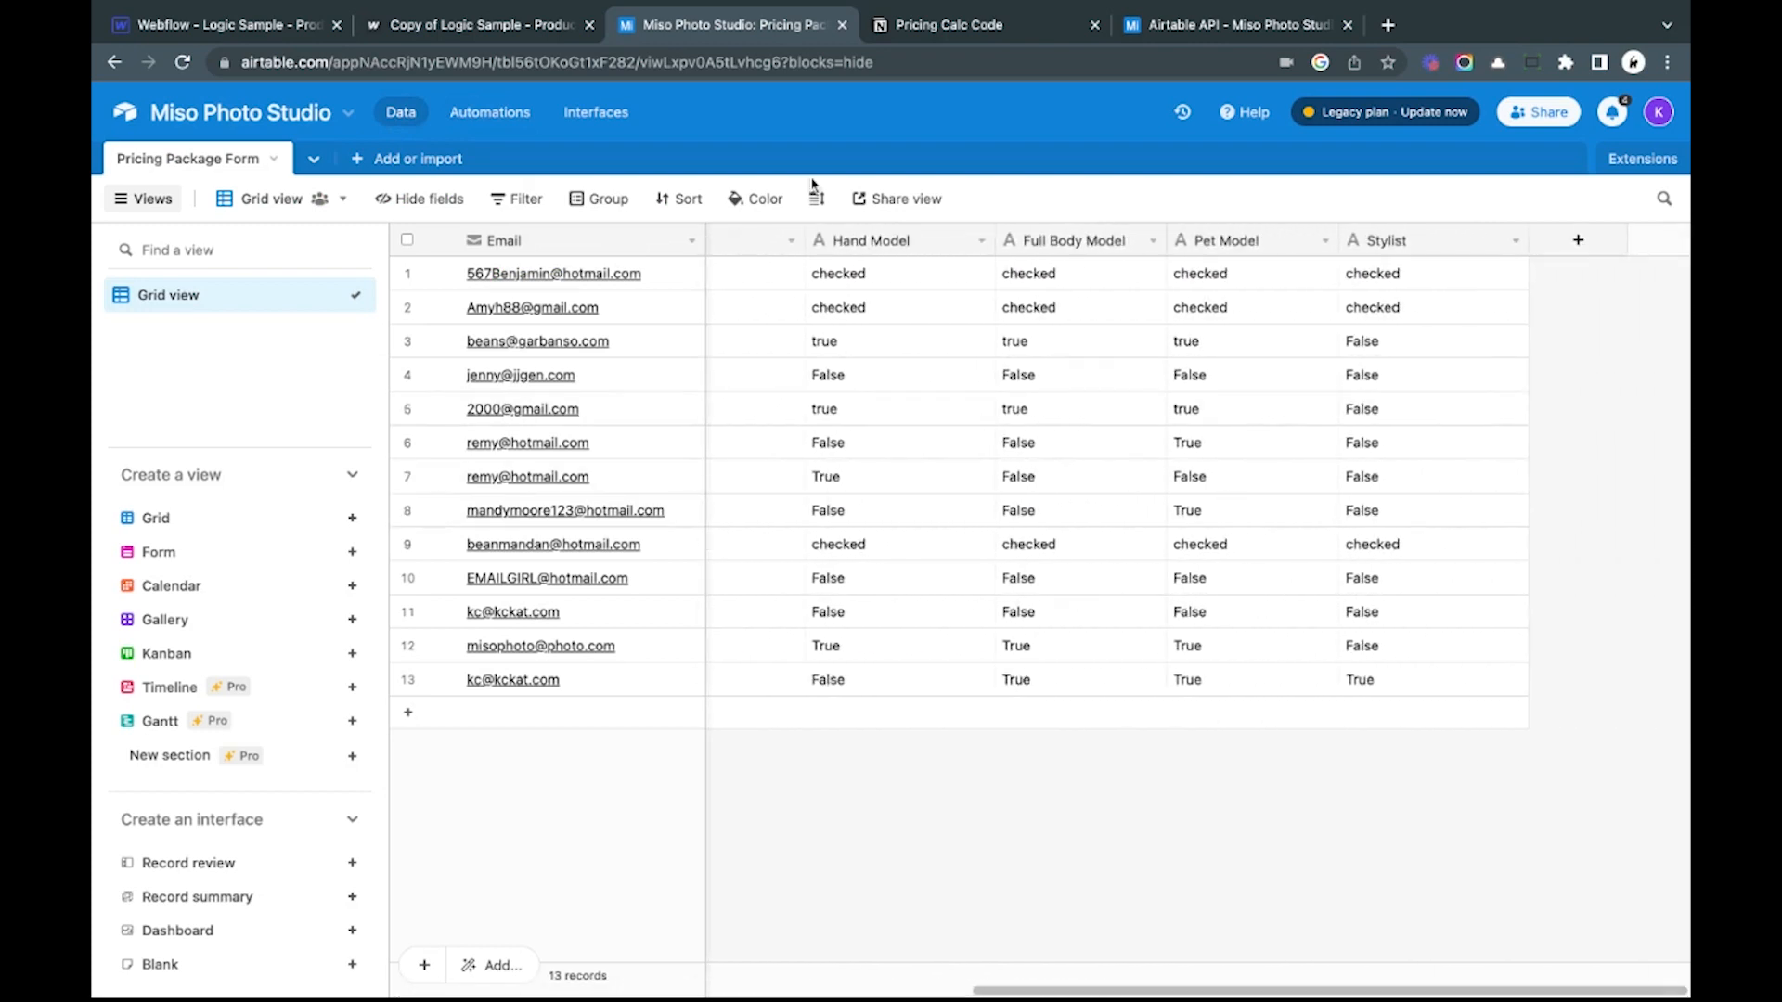
pyautogui.click(489, 112)
# Step: Examine the rest of the quote email's message, including the Total Amount token and the closing text
pyautogui.scroll(-1, 1443, 919)
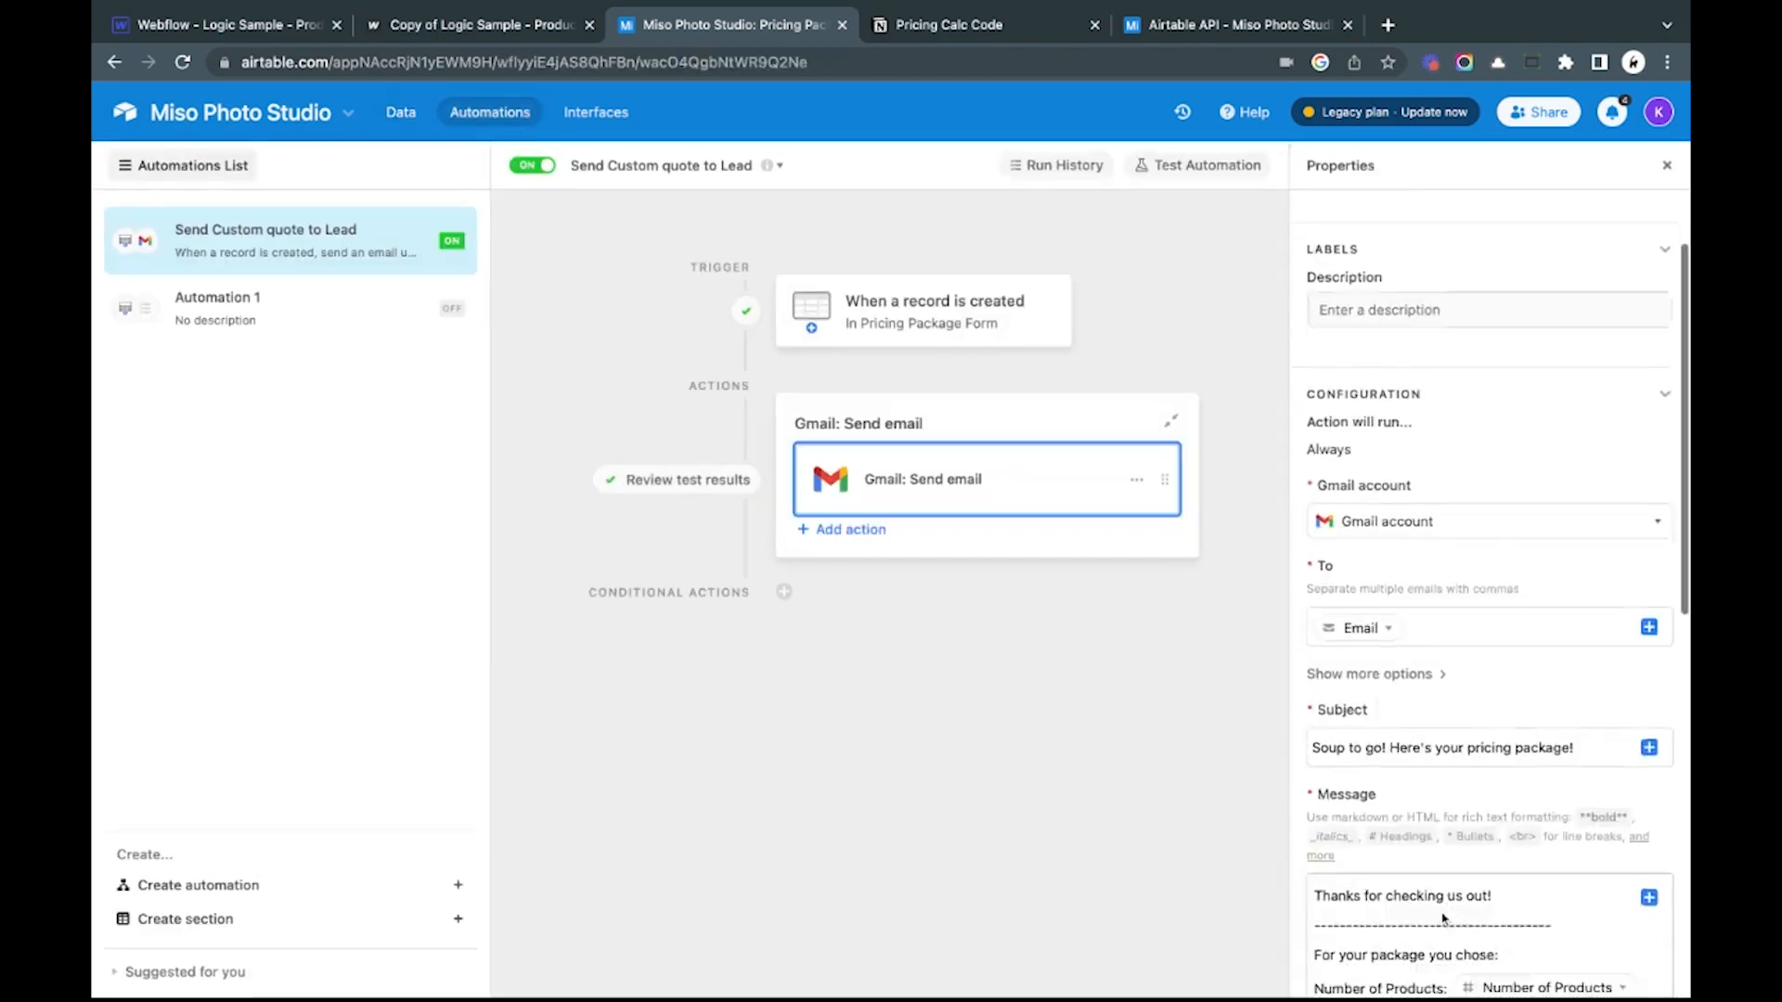
pyautogui.scroll(-5, 1444, 919)
pyautogui.scroll(-5, 1462, 649)
pyautogui.scroll(3, 1465, 648)
pyautogui.moveTo(1486, 545); pyautogui.dragTo(1527, 607)
pyautogui.click(1372, 537)
pyautogui.scroll(-3, 1364, 520)
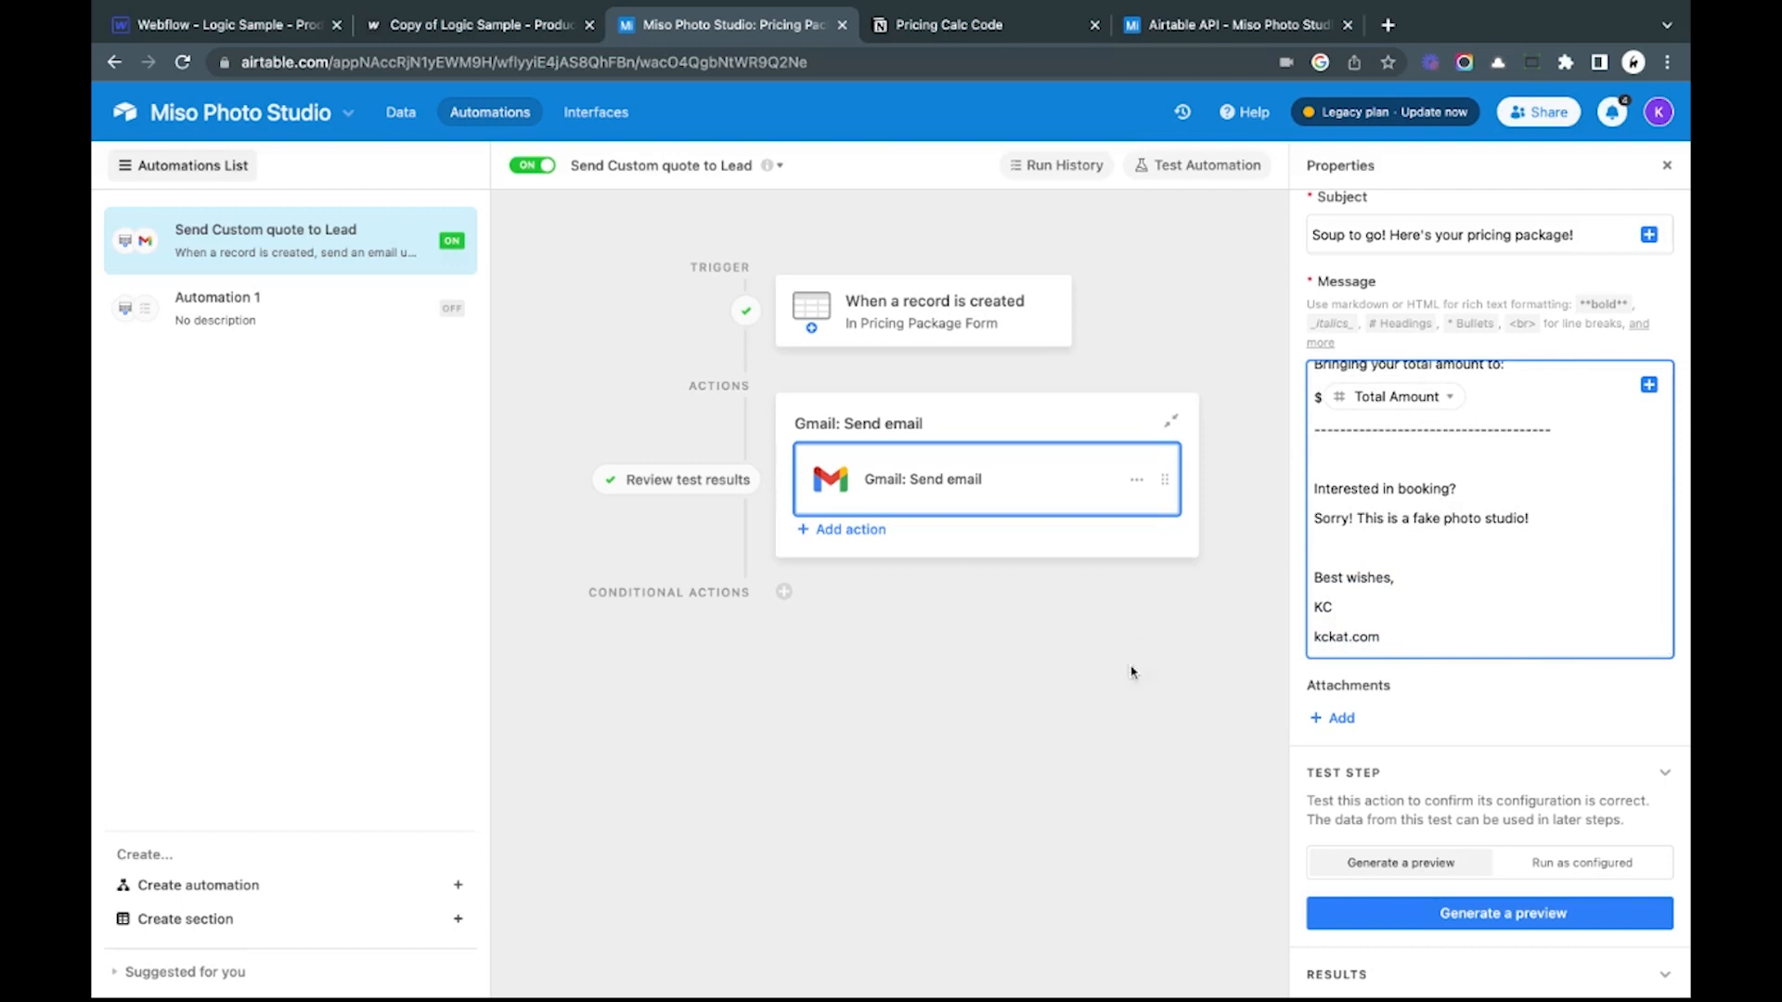
pyautogui.scroll(2, 1434, 570)
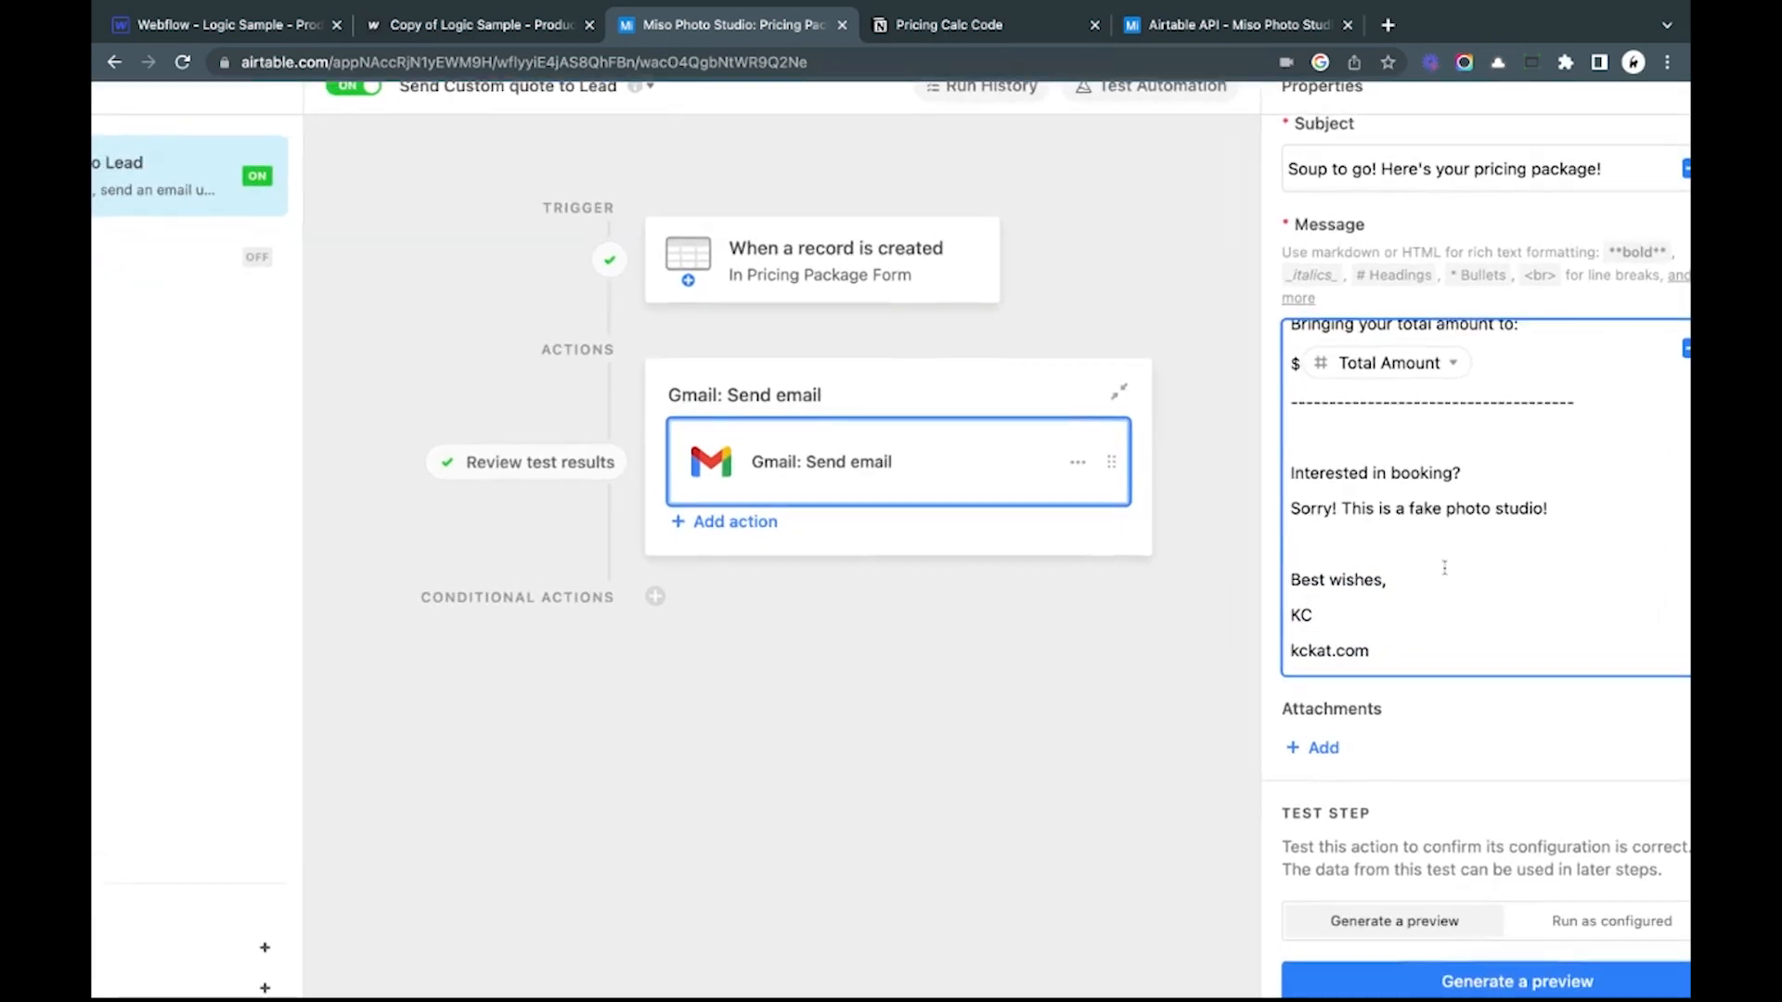
pyautogui.scroll(-2, 1206, 516)
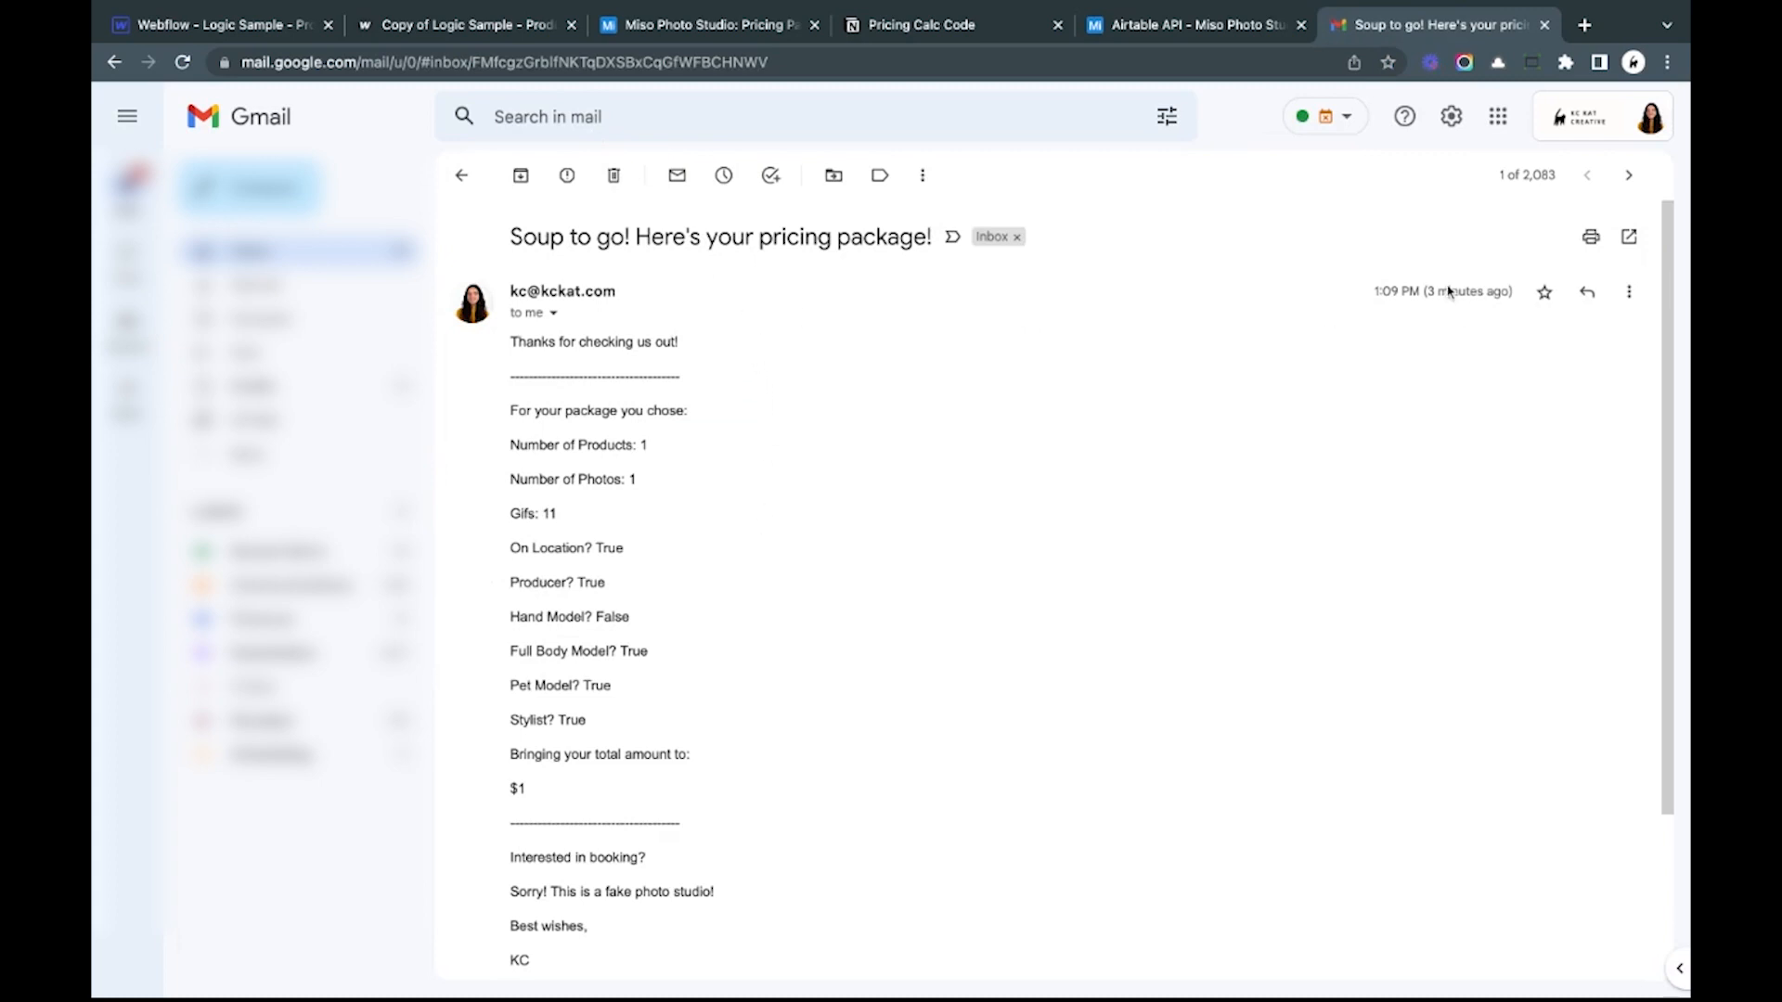
# Step: Check the sender and recipient details of the received pricing package email in Gmail, and close them
pyautogui.scroll(-1, 656, 529)
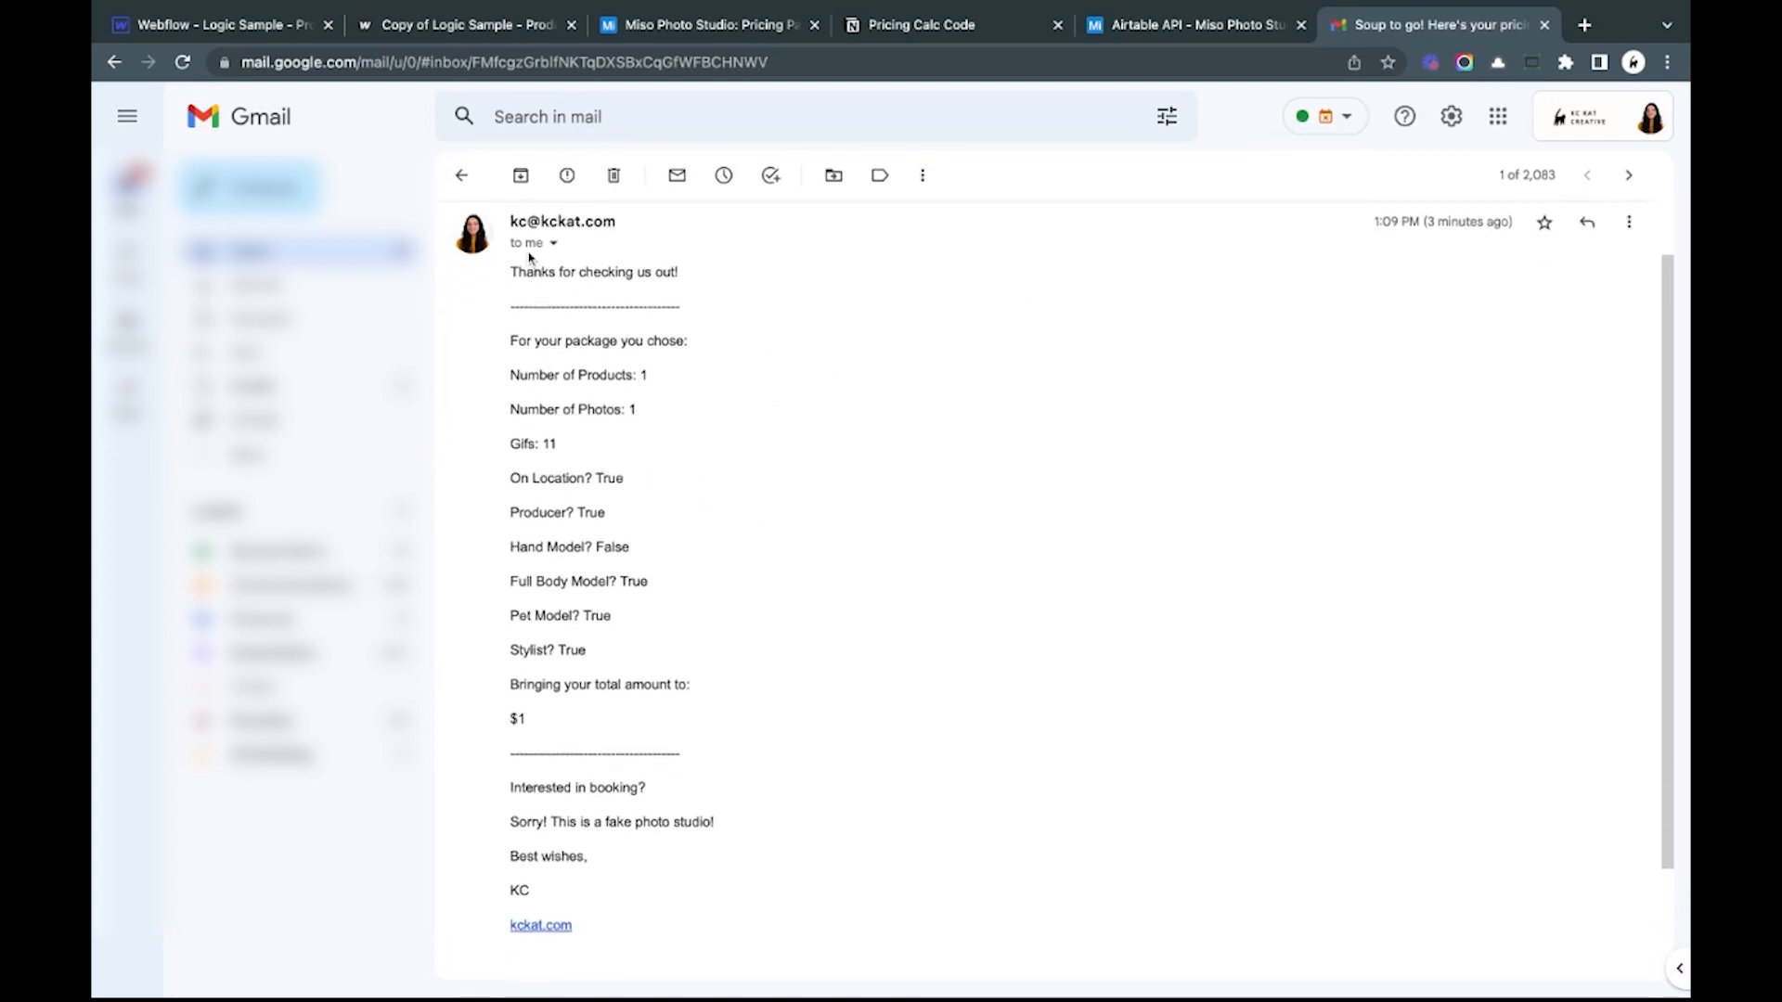
pyautogui.click(554, 245)
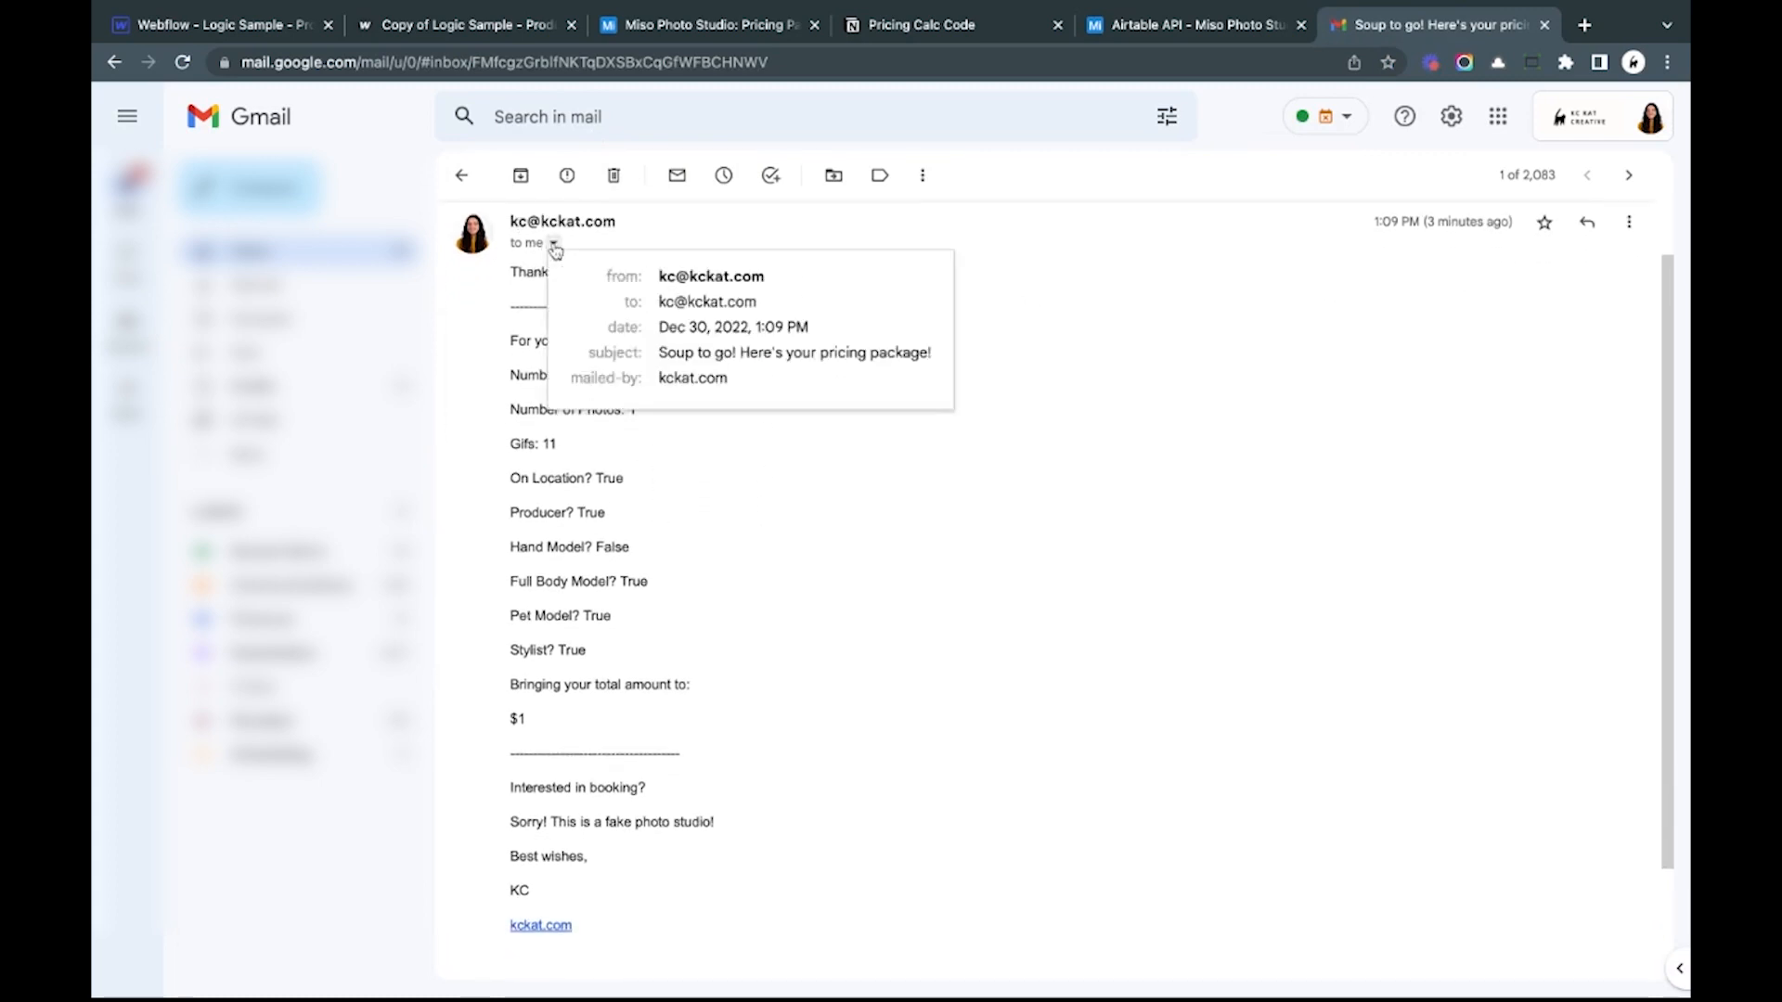
pyautogui.click(554, 245)
pyautogui.scroll(-1, 538, 322)
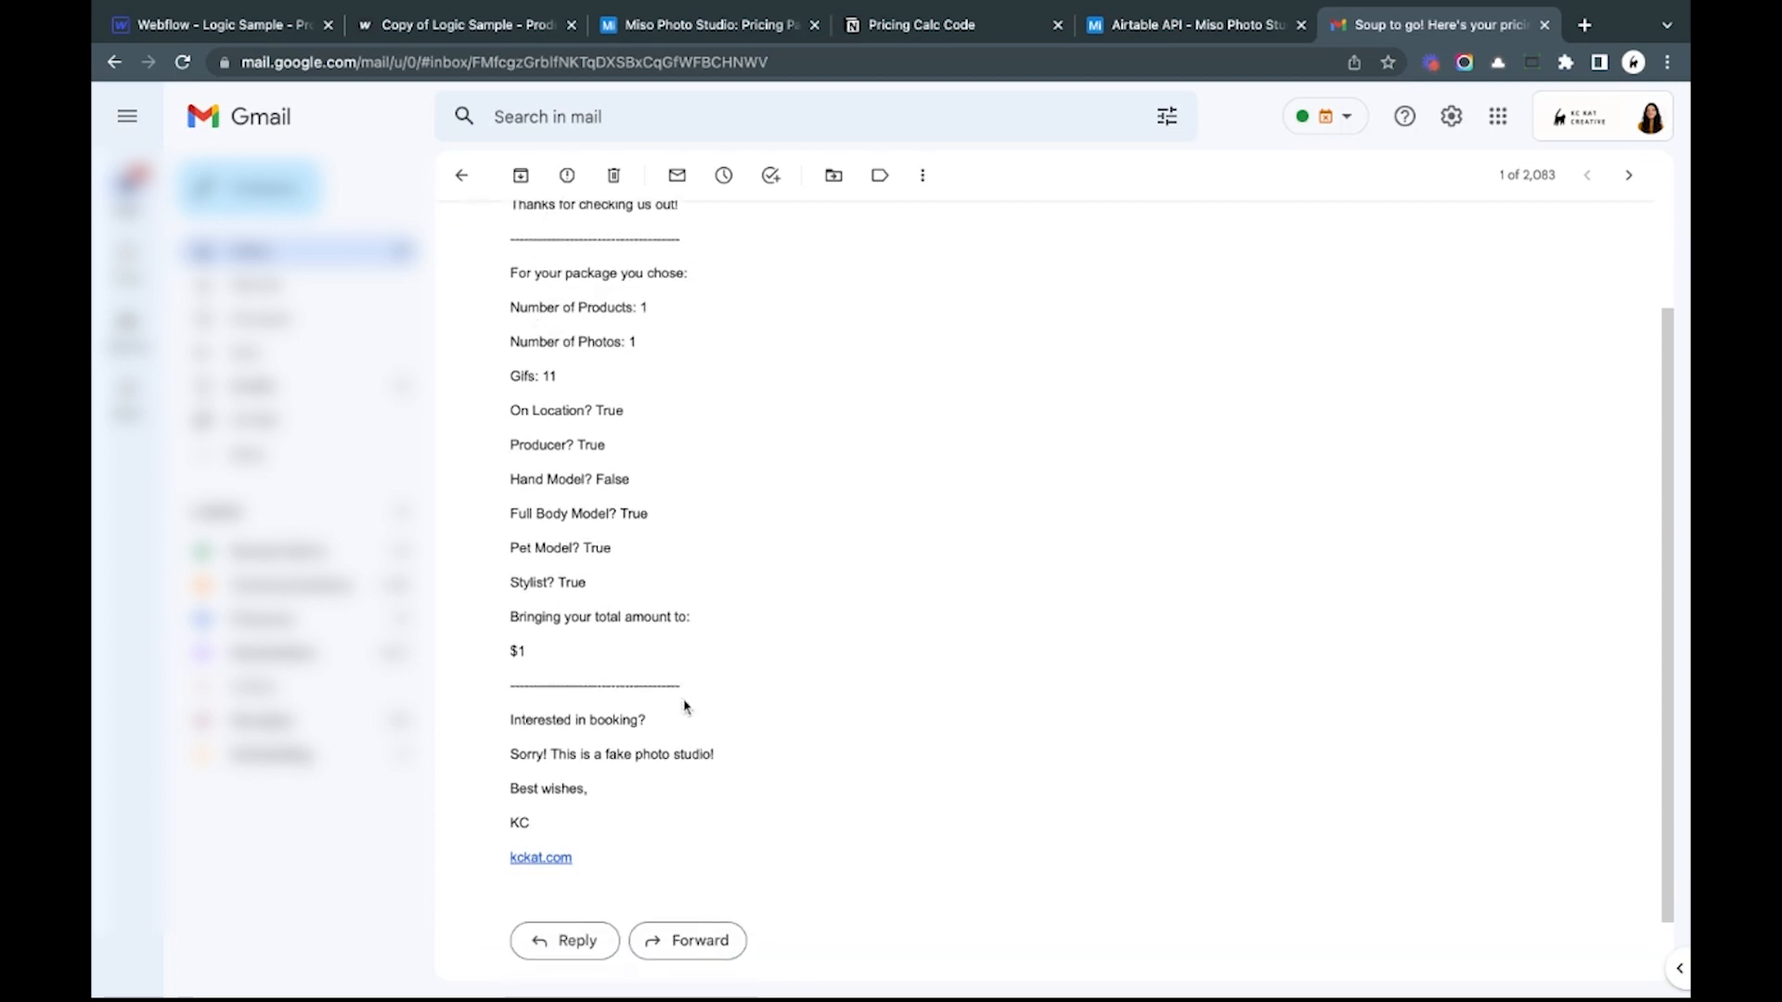
# Step: Read through the received email's package choices and total, and switch to the published Build your own Photo Package page
pyautogui.scroll(-1, 675, 838)
pyautogui.scroll(3, 677, 833)
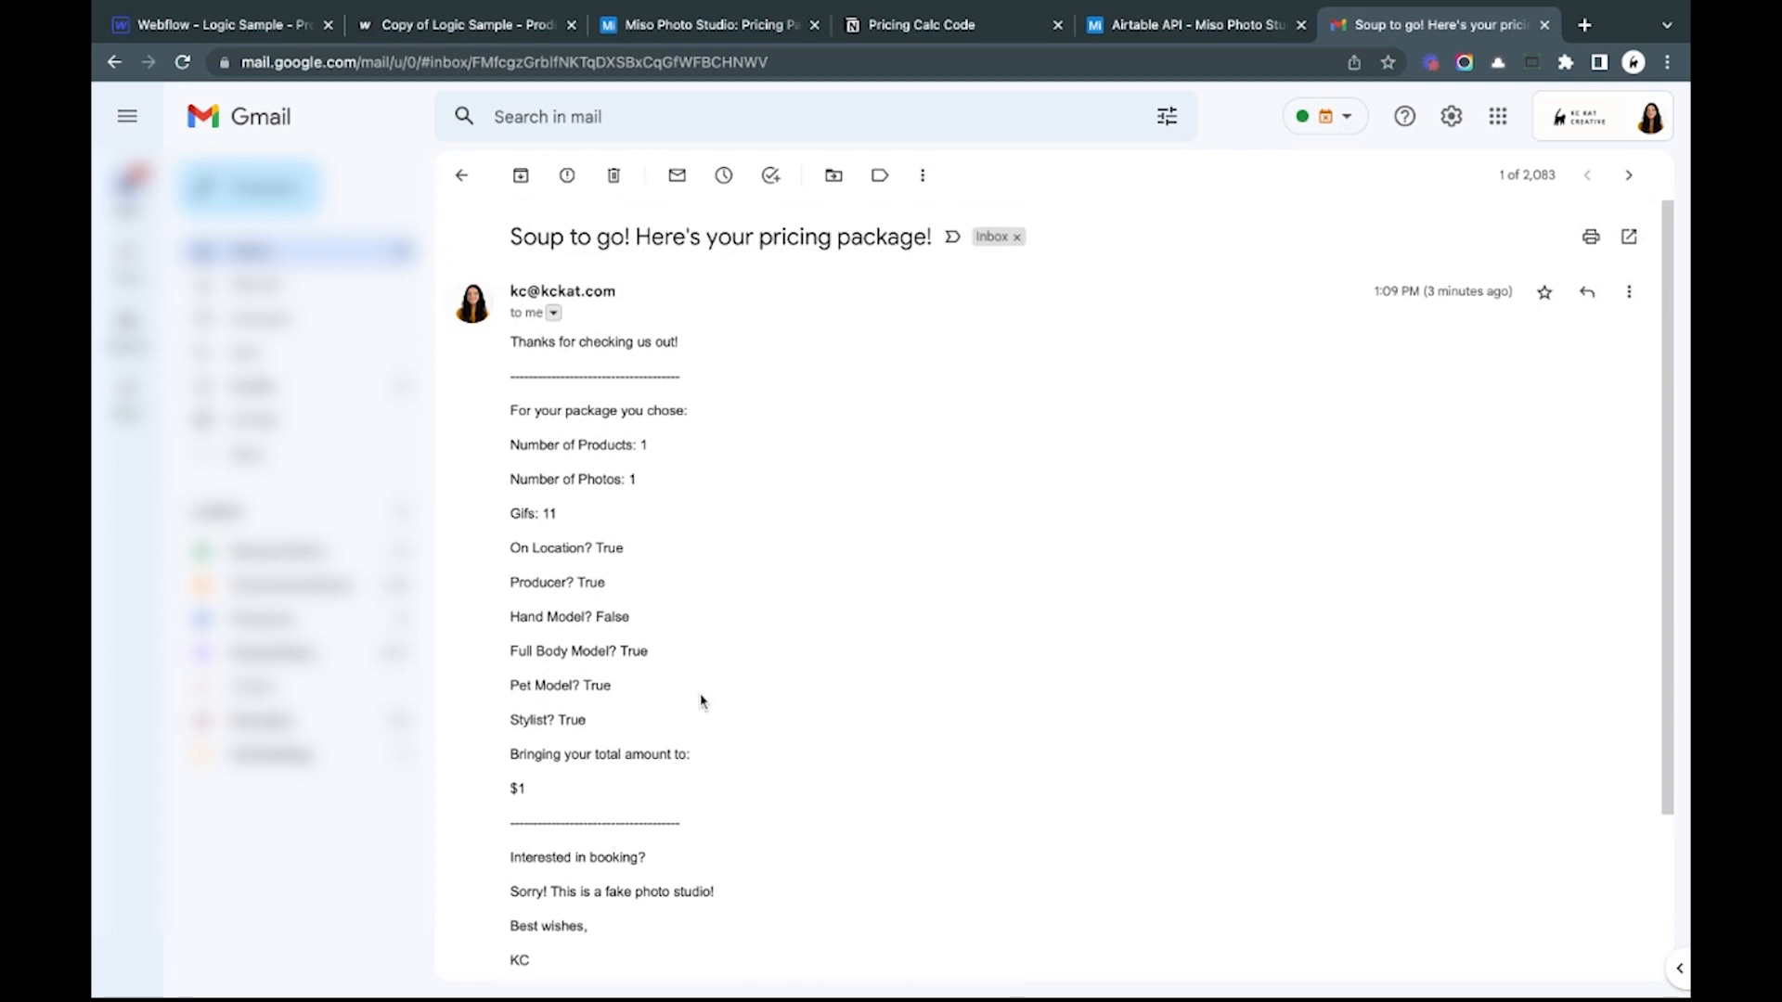
pyautogui.scroll(-2, 640, 784)
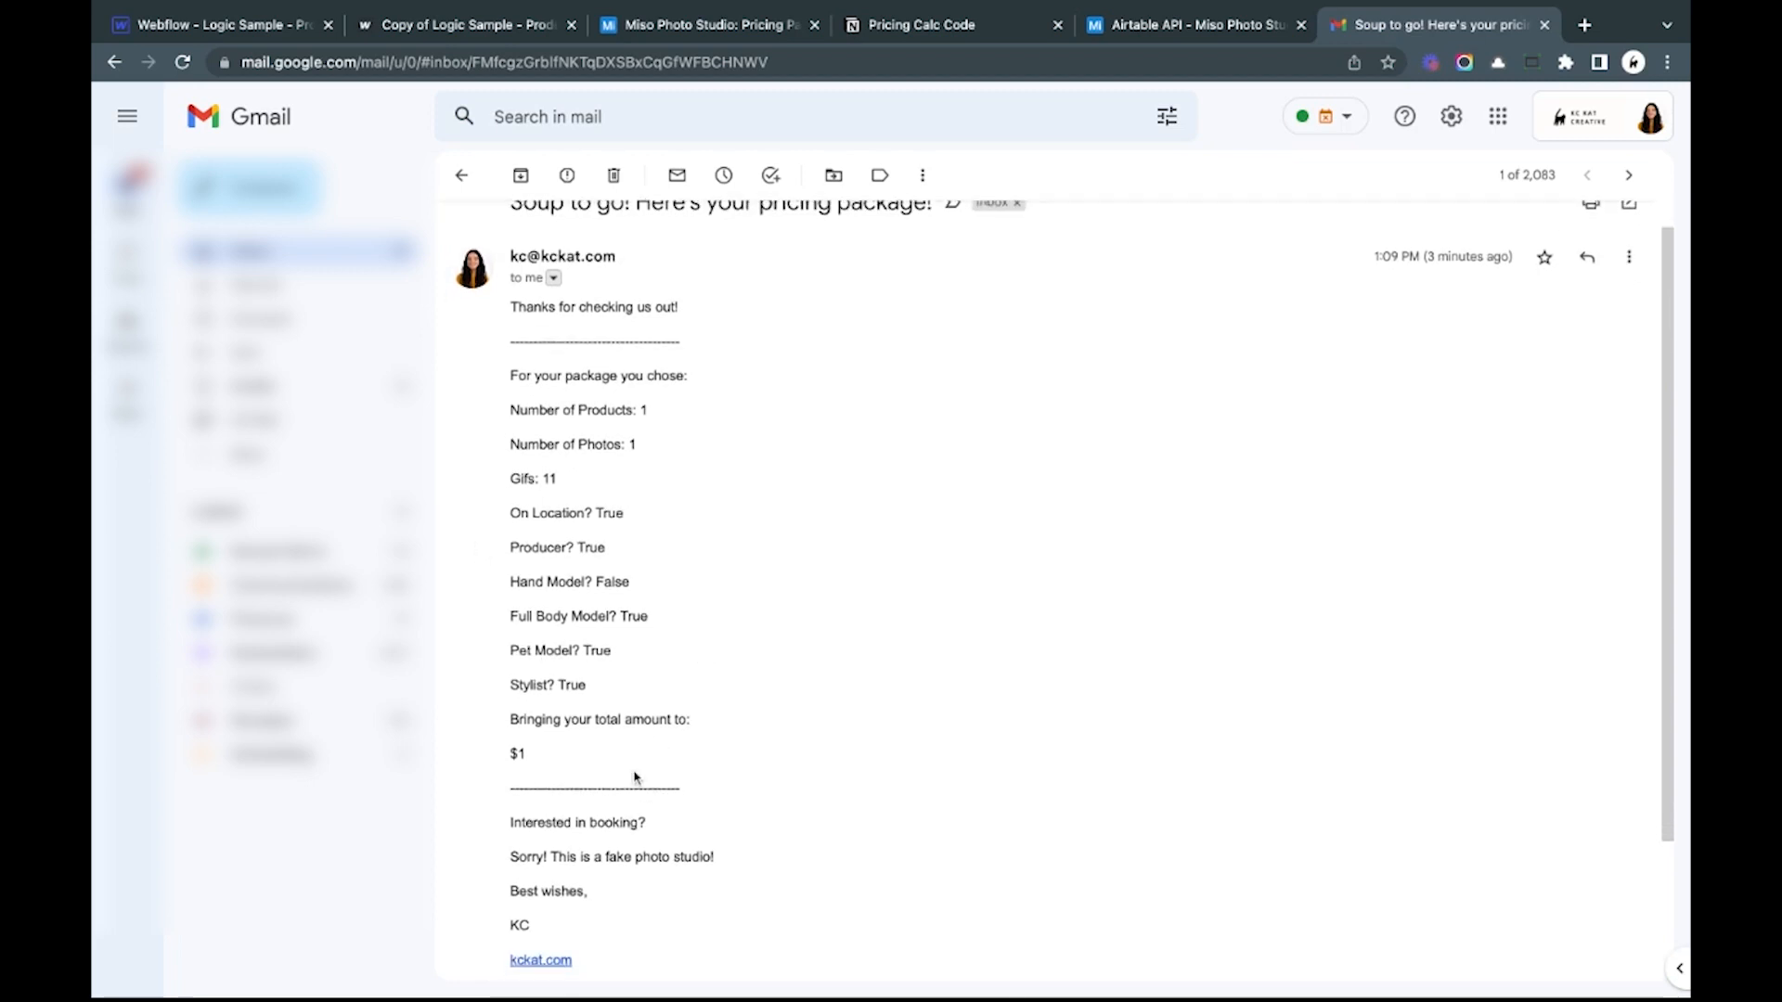
pyautogui.scroll(-1, 635, 778)
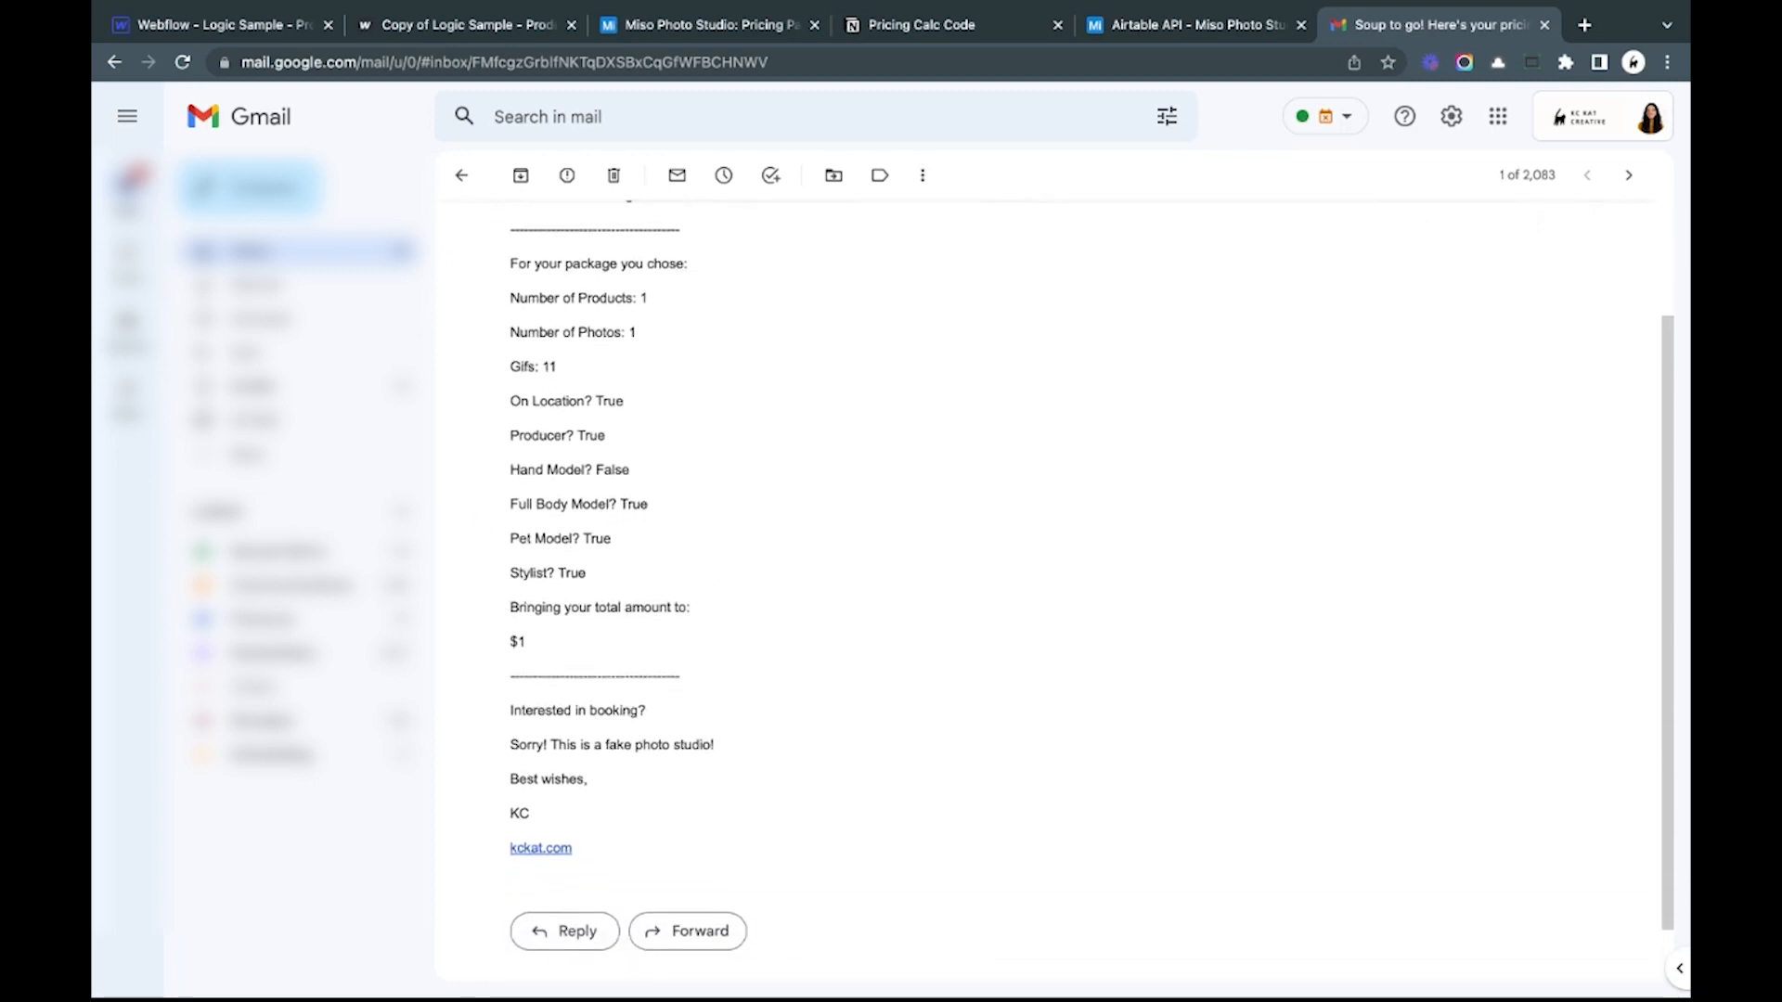
pyautogui.scroll(3, 641, 650)
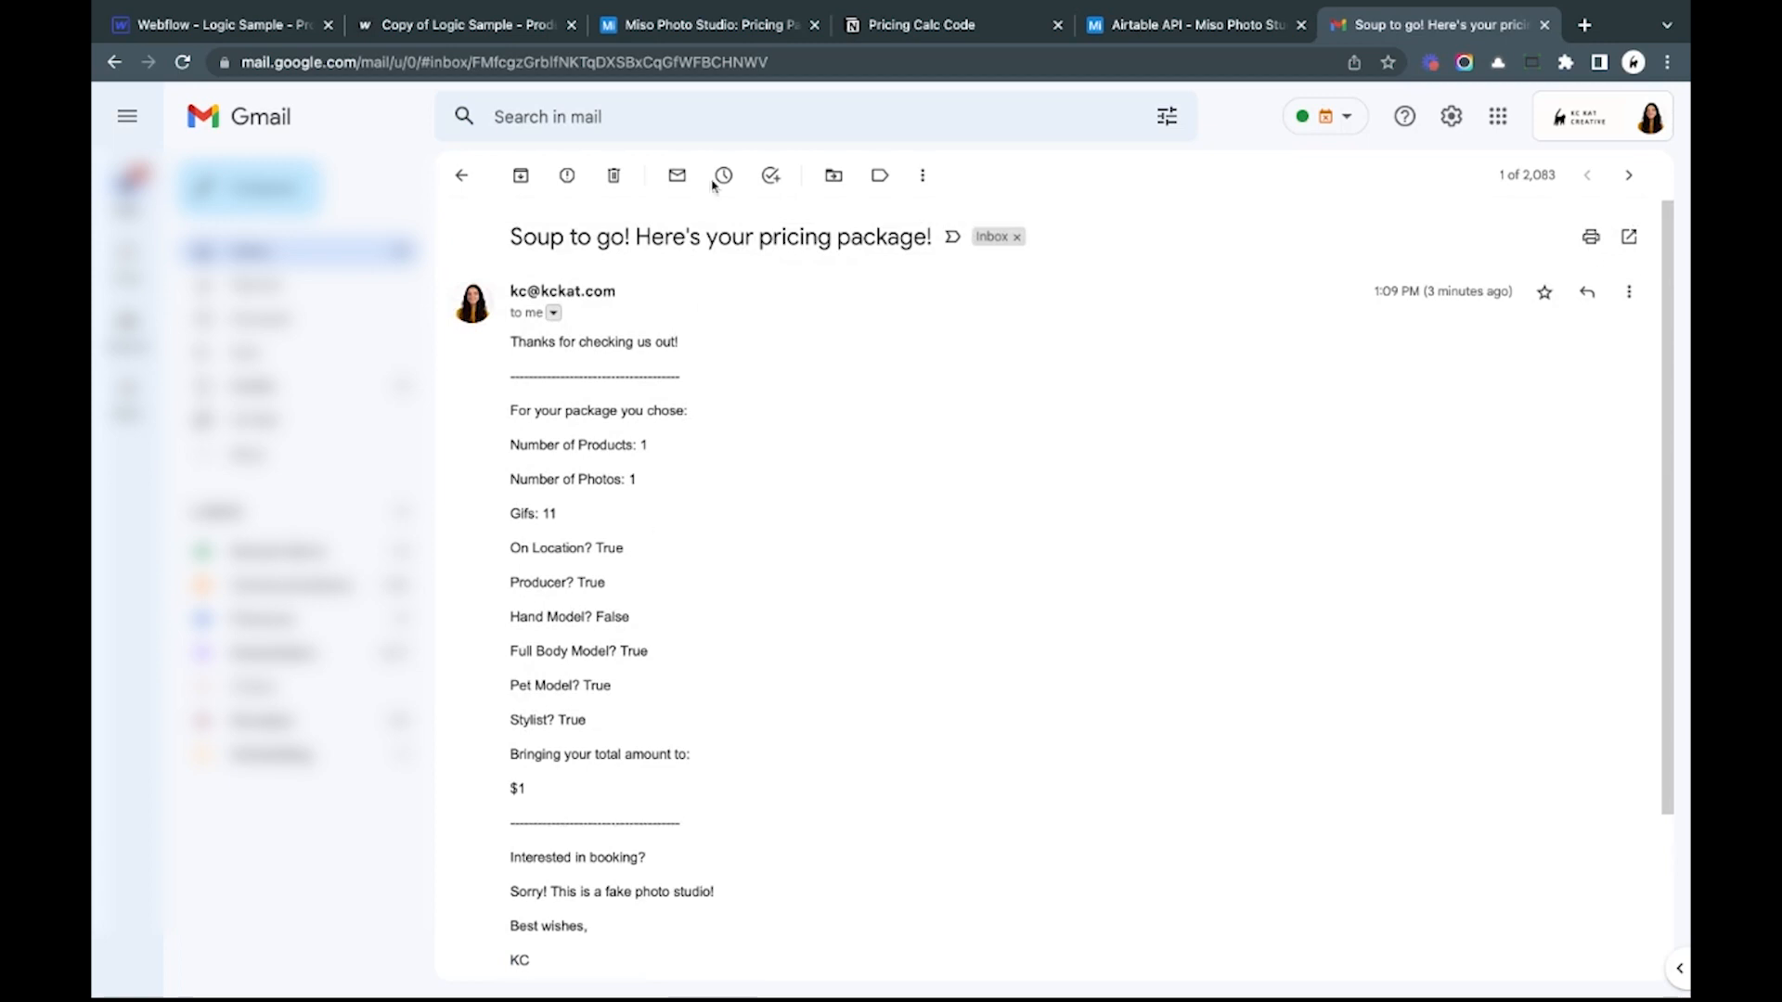
pyautogui.click(733, 24)
pyautogui.click(490, 24)
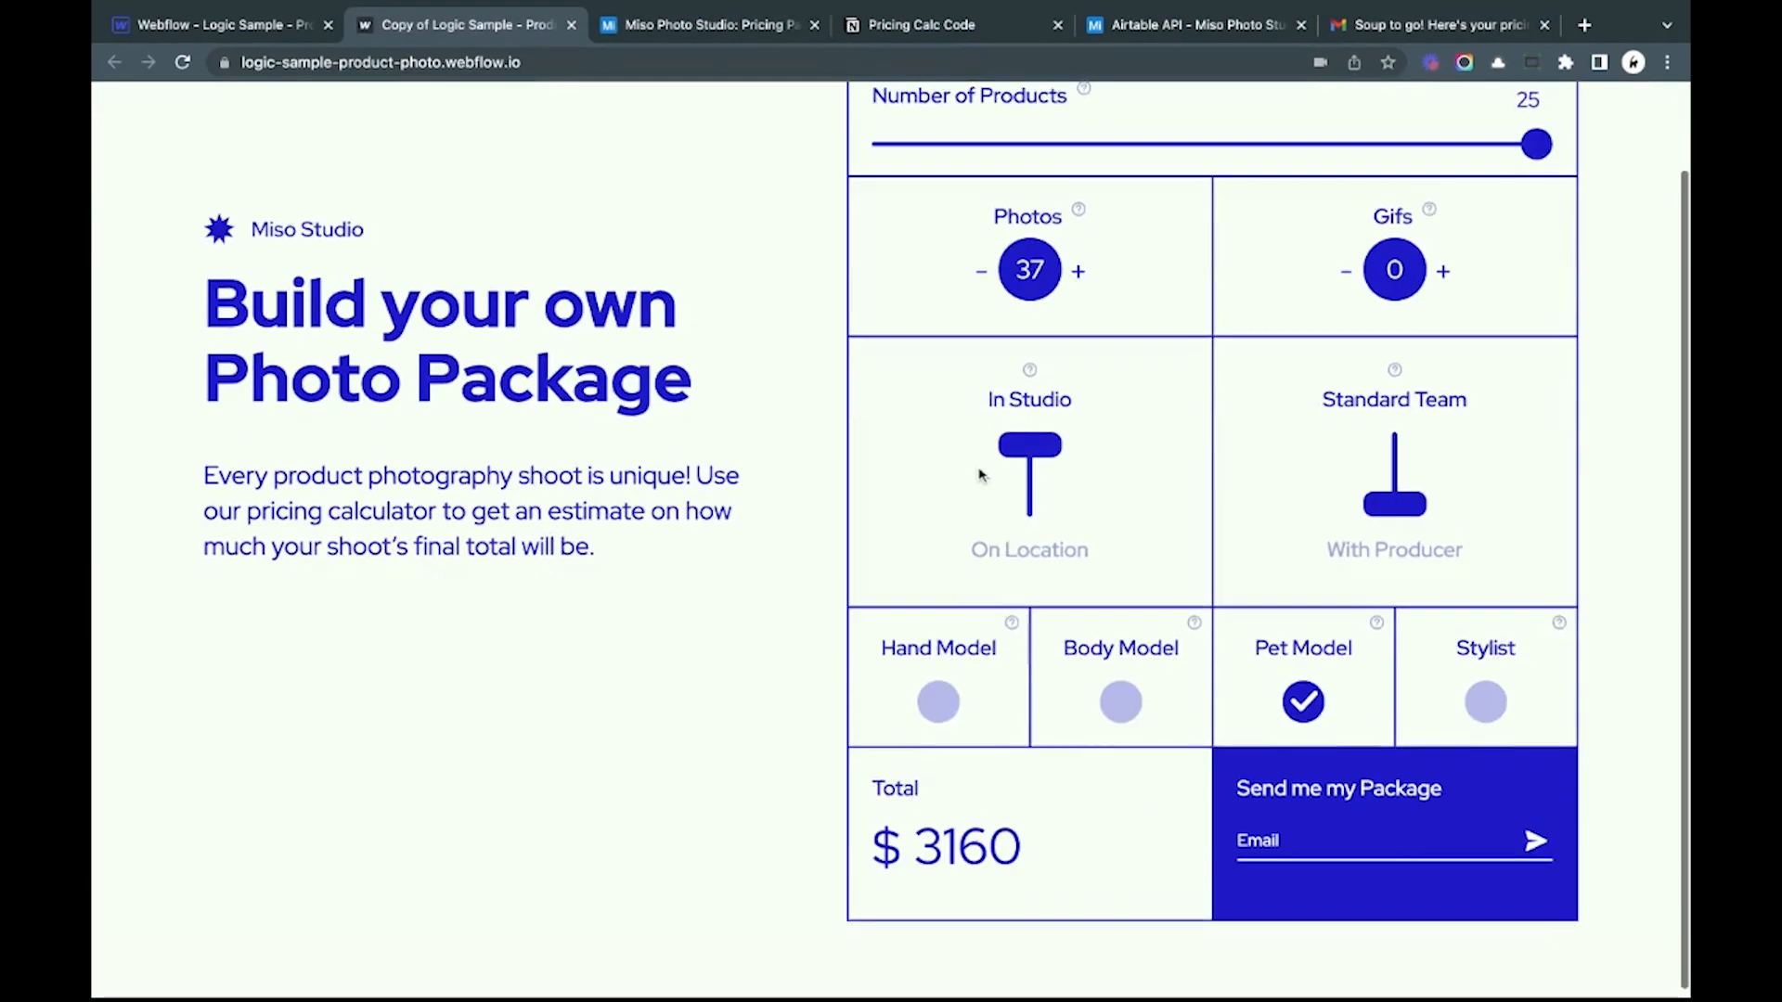